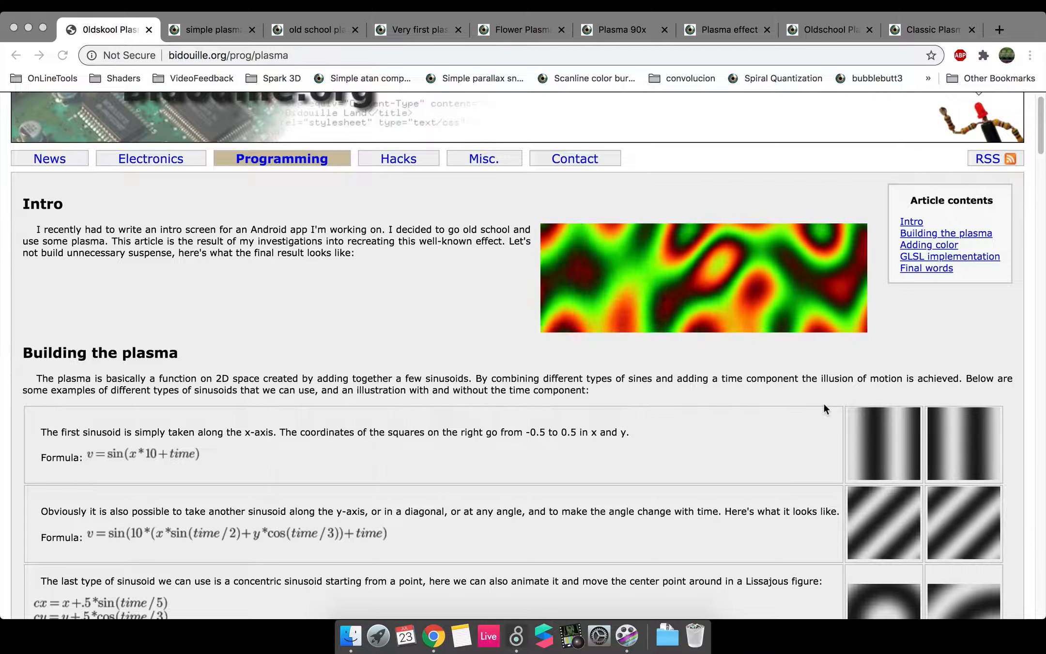
Examine the plasma article's intro, its sinusoid formulas with their animated previews, and the color schemes.
{"action": "scroll", "coordinate": [688, 370], "scroll_direction": "up", "scroll_amount": 1}
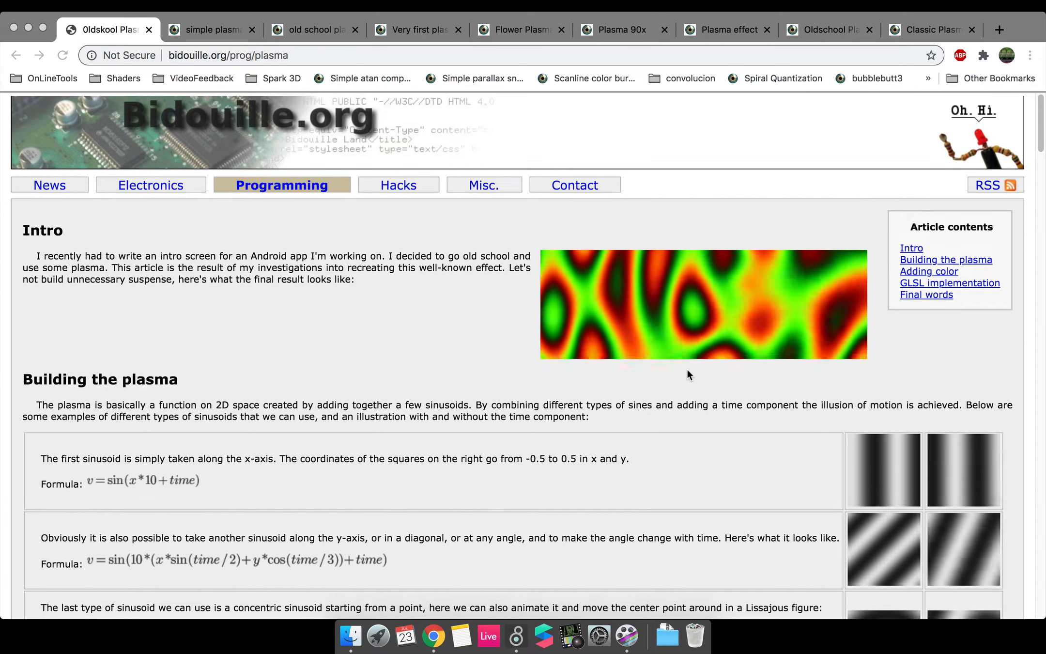
{"action": "scroll", "coordinate": [687, 370], "scroll_direction": "down", "scroll_amount": 2}
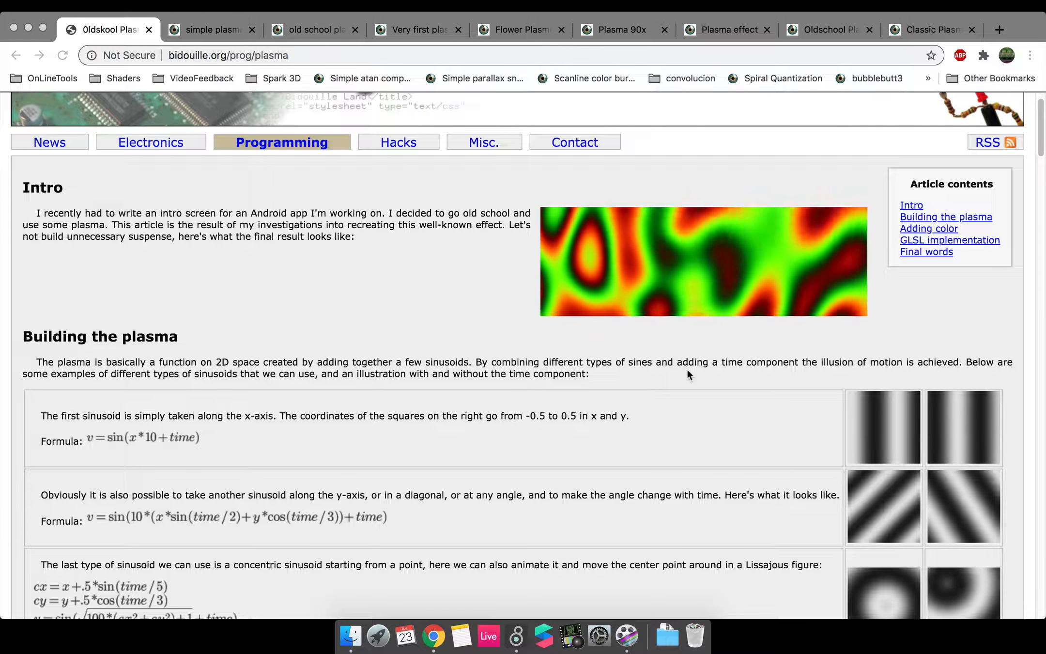
{"action": "scroll", "coordinate": [500, 334], "scroll_direction": "down", "scroll_amount": 2}
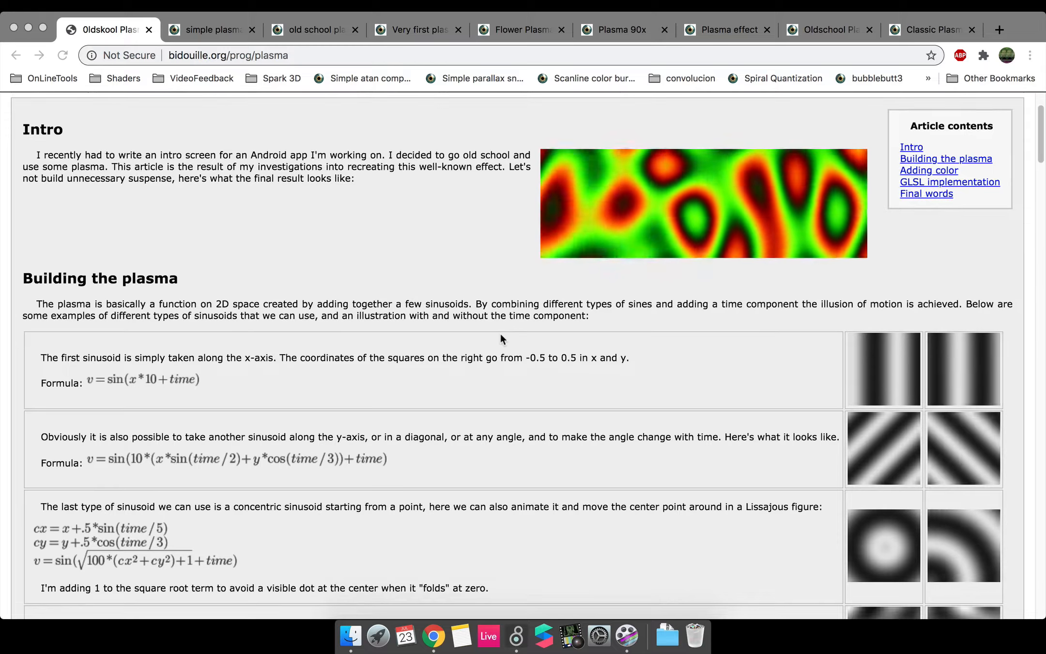
{"action": "scroll", "coordinate": [485, 349], "scroll_direction": "down", "scroll_amount": 3}
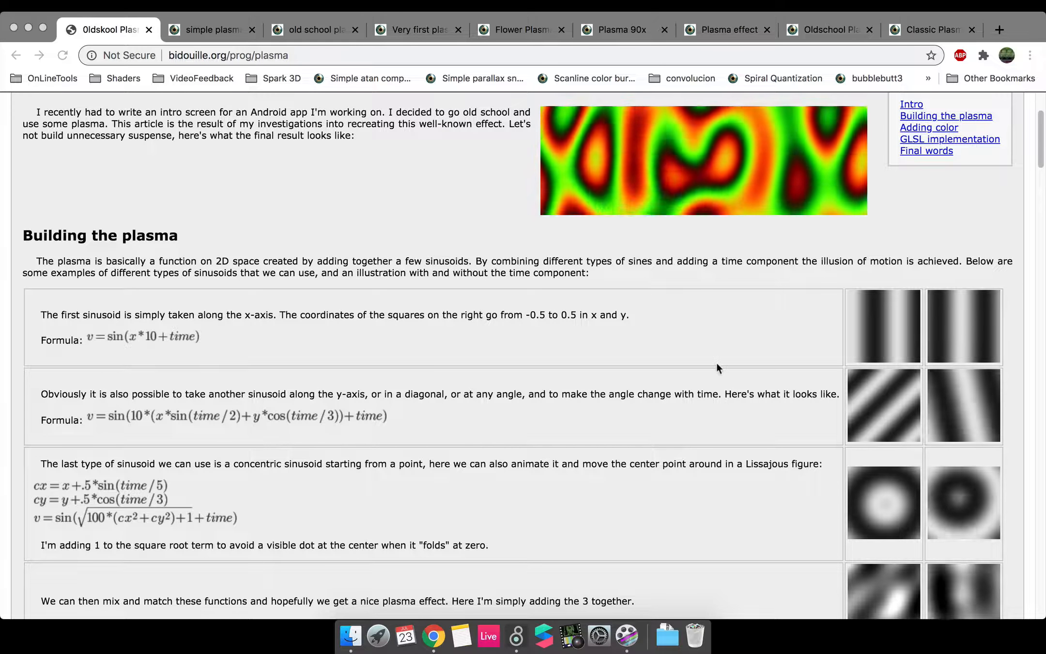
{"action": "scroll", "coordinate": [962, 359], "scroll_direction": "down", "scroll_amount": 4}
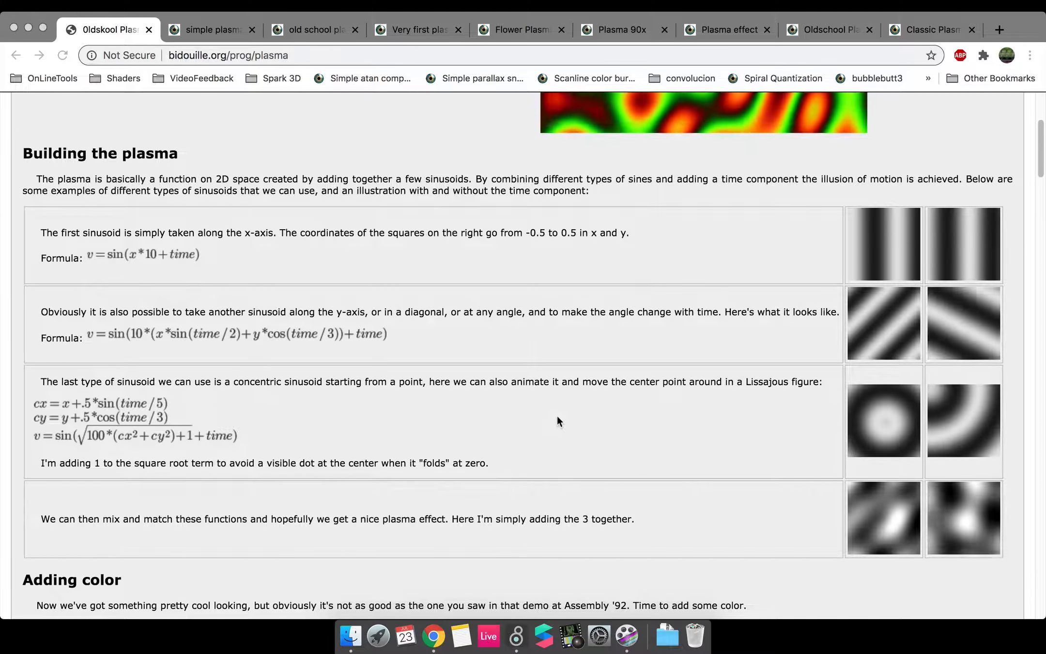
{"action": "scroll", "coordinate": [511, 356], "scroll_direction": "down", "scroll_amount": 10}
{"action": "scroll", "coordinate": [511, 356], "scroll_direction": "up", "scroll_amount": 2}
{"action": "scroll", "coordinate": [511, 356], "scroll_direction": "up", "scroll_amount": 3}
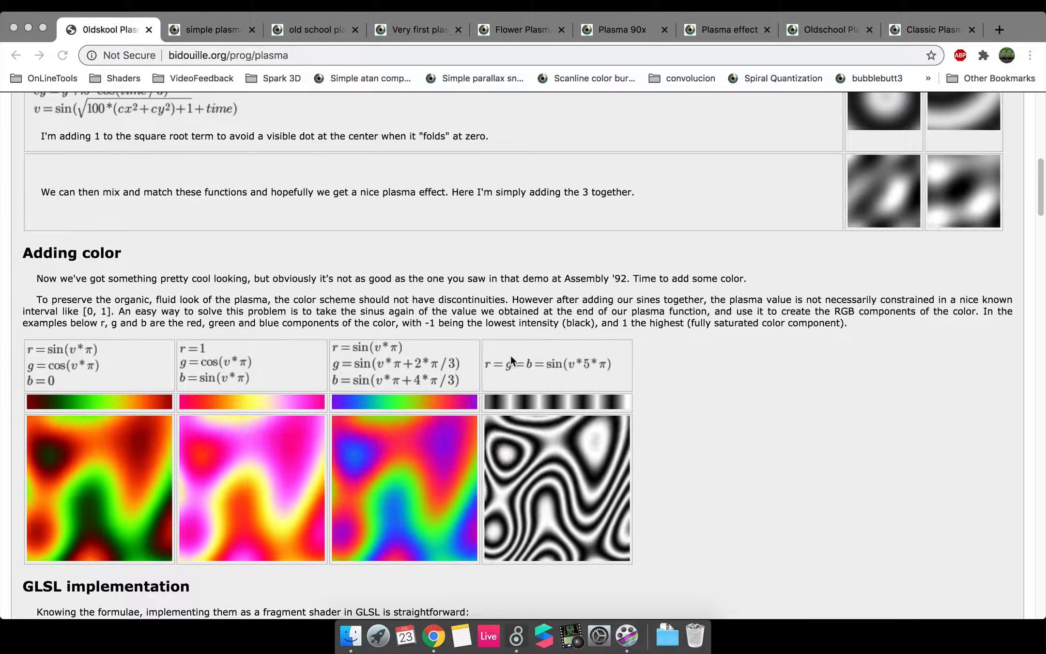
{"action": "scroll", "coordinate": [511, 357], "scroll_direction": "up", "scroll_amount": 5}
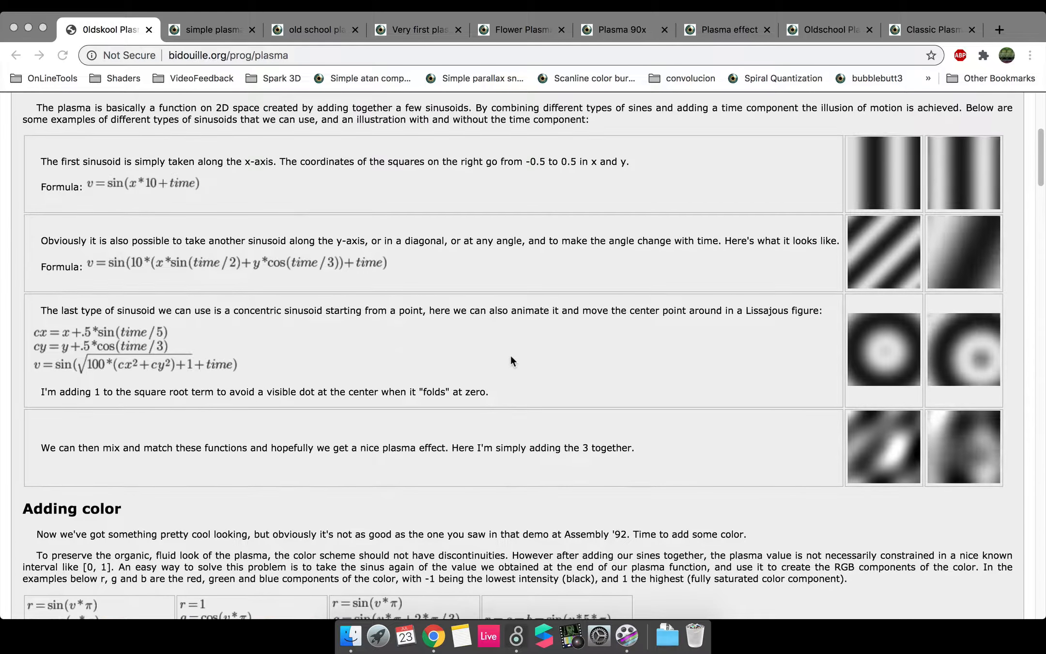
{"action": "scroll", "coordinate": [511, 356], "scroll_direction": "up", "scroll_amount": 2}
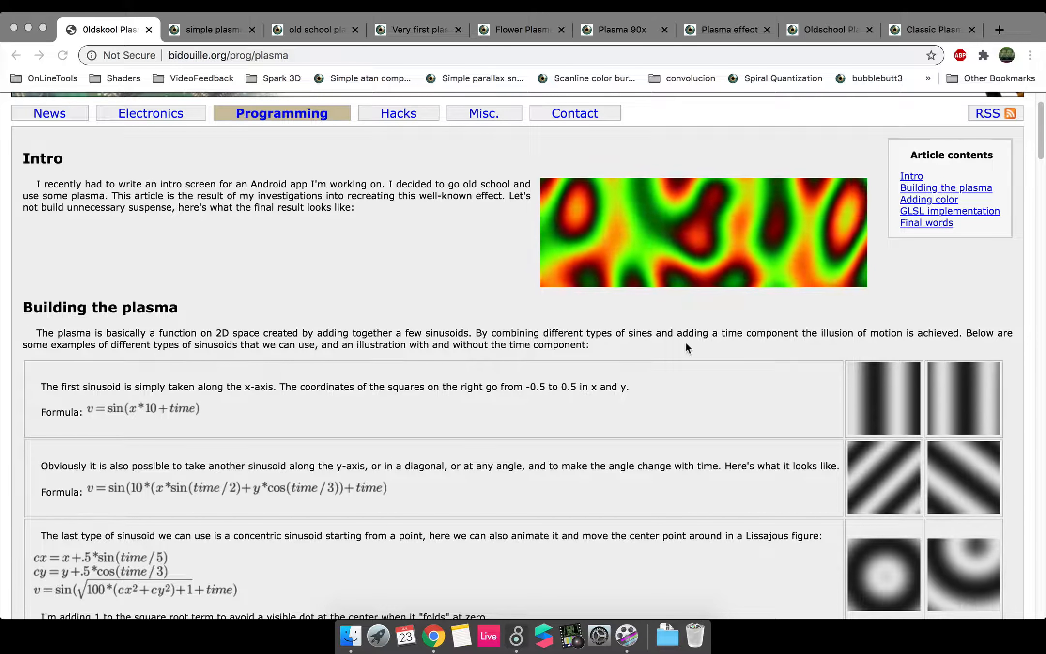
{"action": "scroll", "coordinate": [686, 344], "scroll_direction": "down", "scroll_amount": 1}
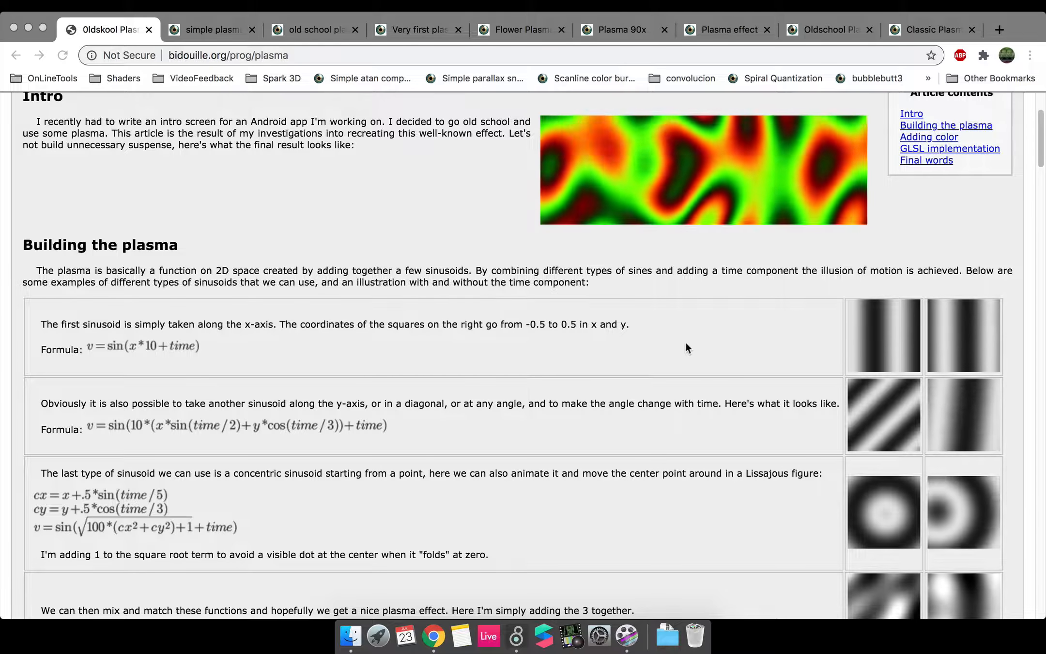
{"action": "scroll", "coordinate": [686, 344], "scroll_direction": "down", "scroll_amount": 2}
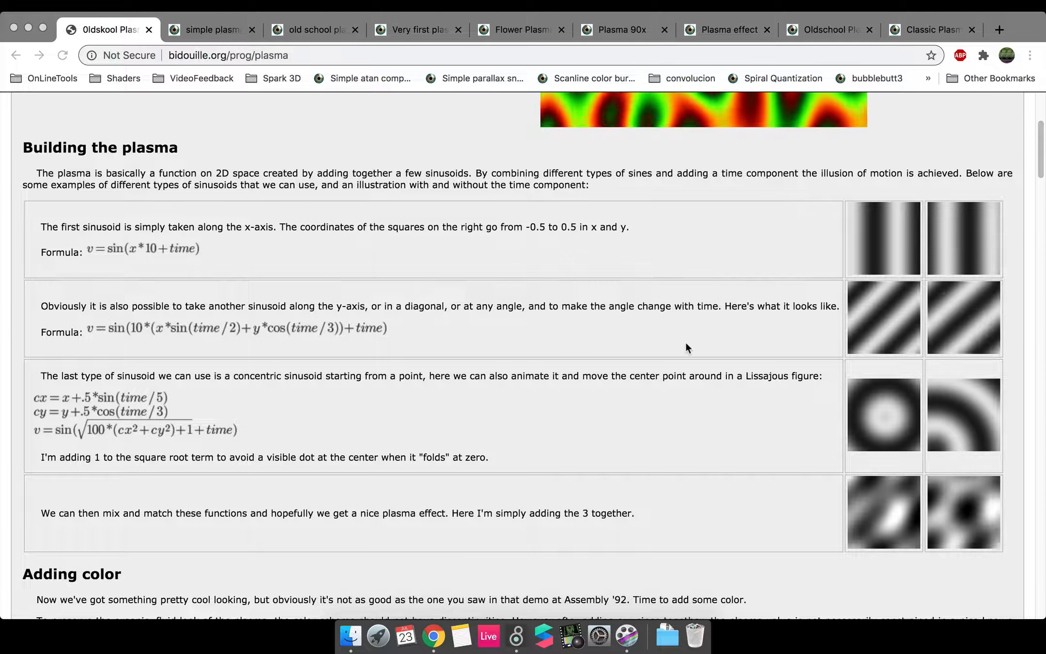
{"action": "scroll", "coordinate": [686, 342], "scroll_direction": "up", "scroll_amount": 2}
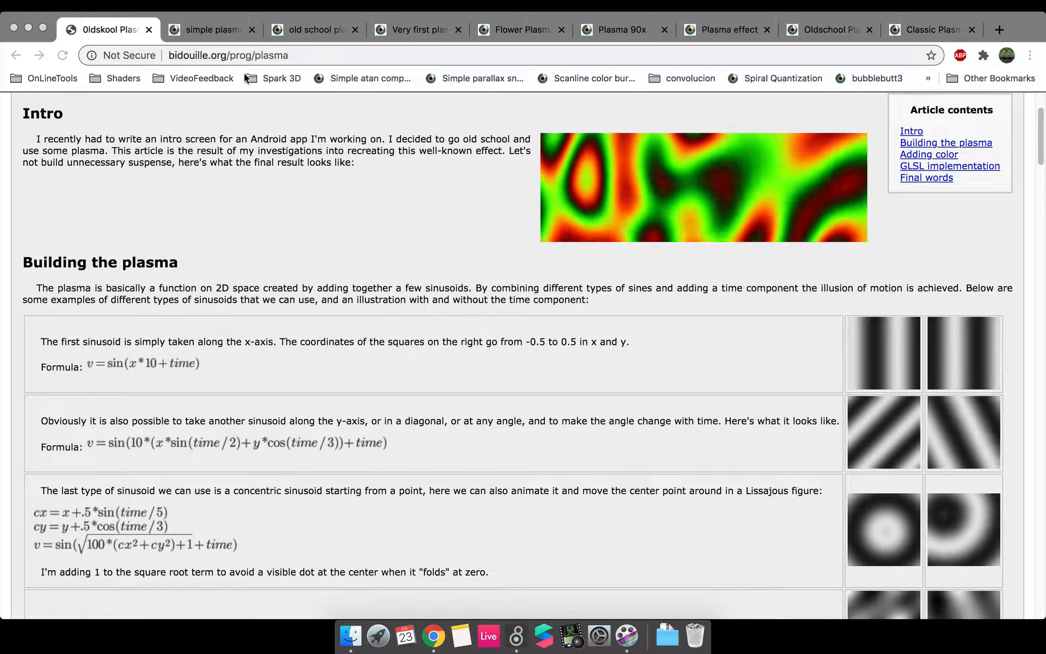
Play the "simple plasma" shader example on Shadertoy, and close its page after viewing it.
{"action": "left_click", "coordinate": [208, 30]}
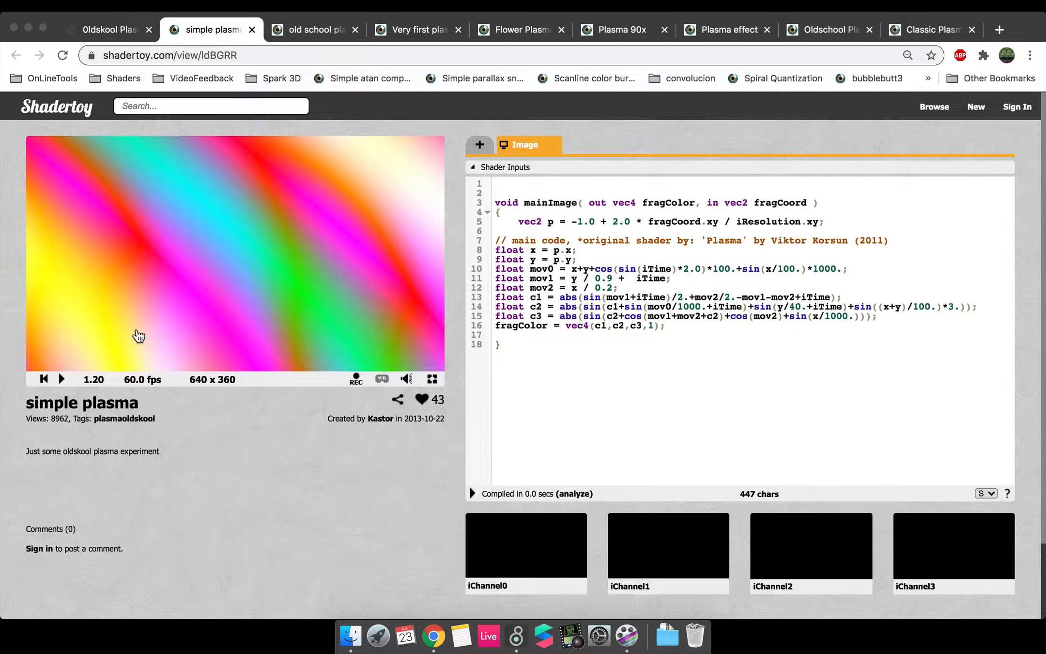
{"action": "left_click", "coordinate": [62, 380]}
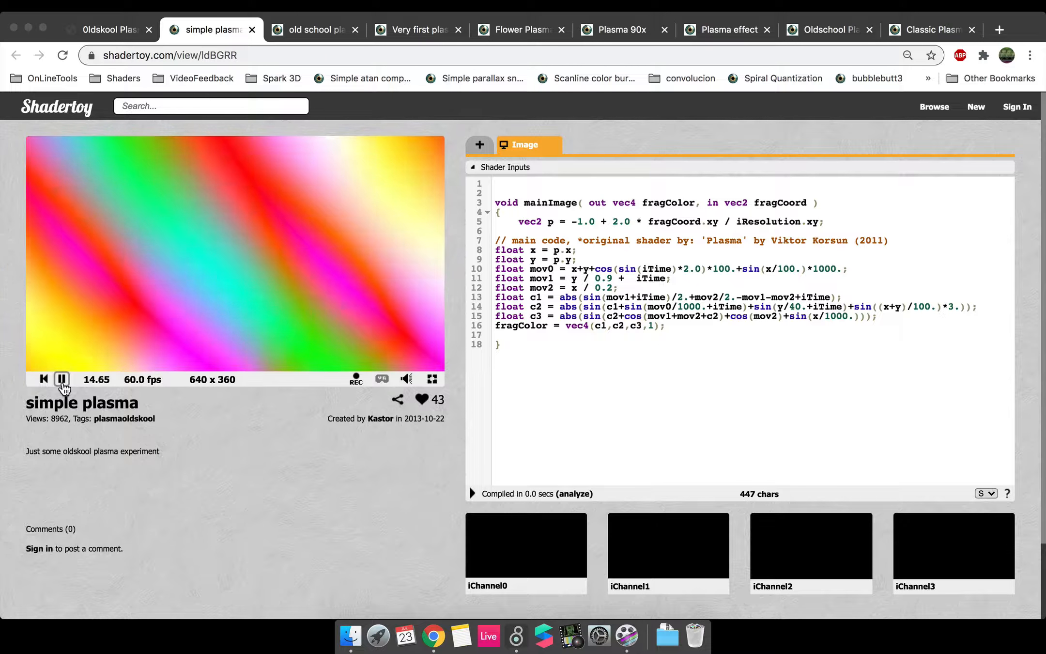
{"action": "left_click", "coordinate": [250, 30]}
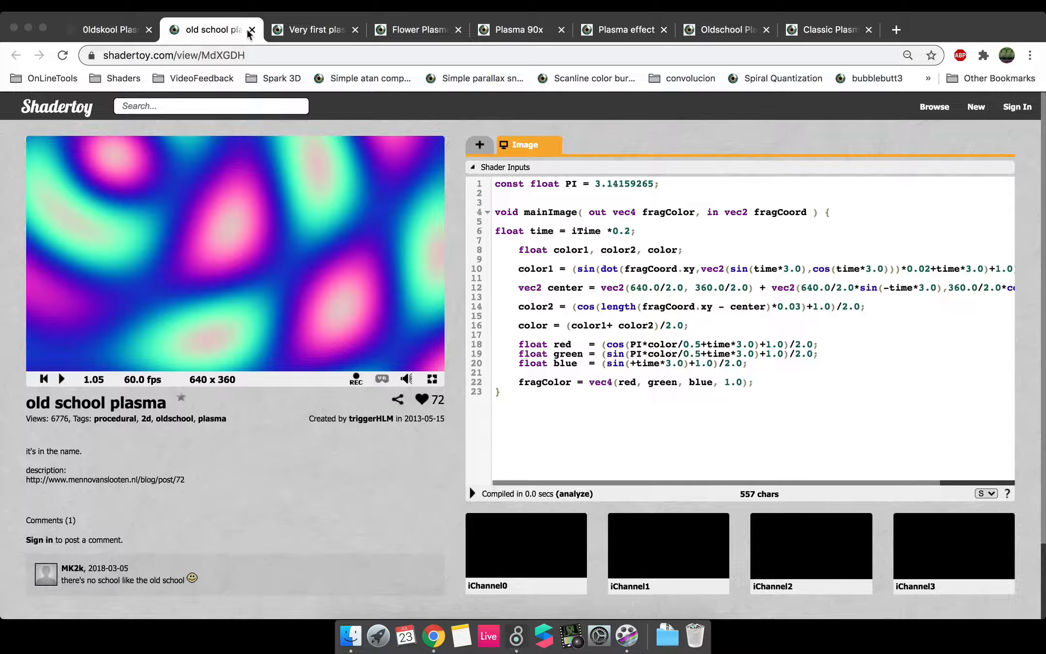
Play the "old school plasma" and "Very first plasma" shaders, closing each page after viewing it.
{"action": "left_click", "coordinate": [61, 379]}
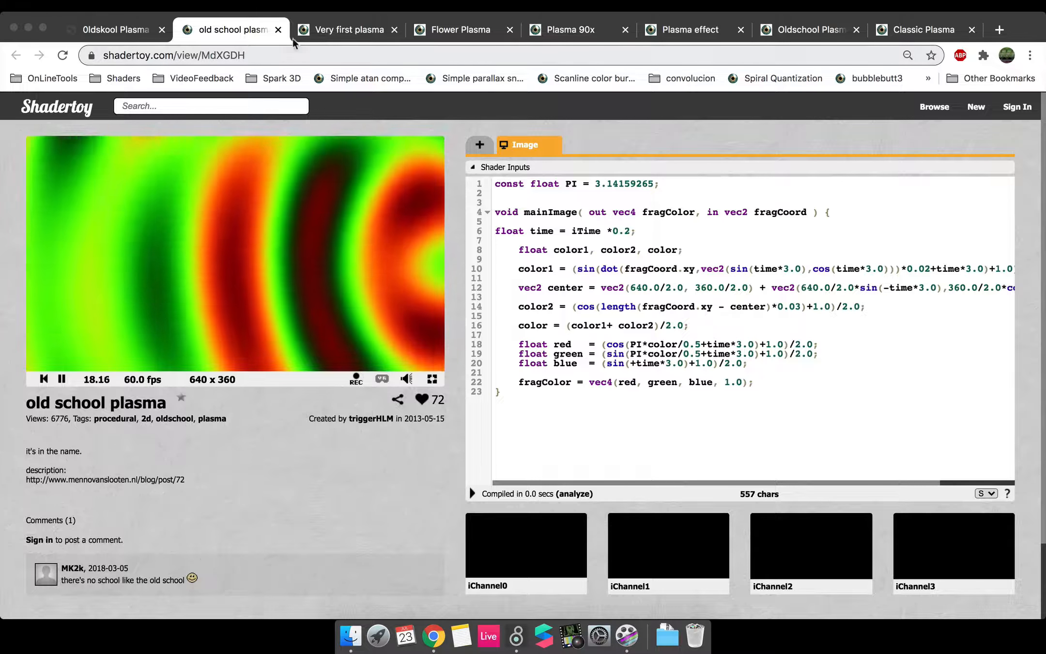
{"action": "left_click", "coordinate": [278, 30]}
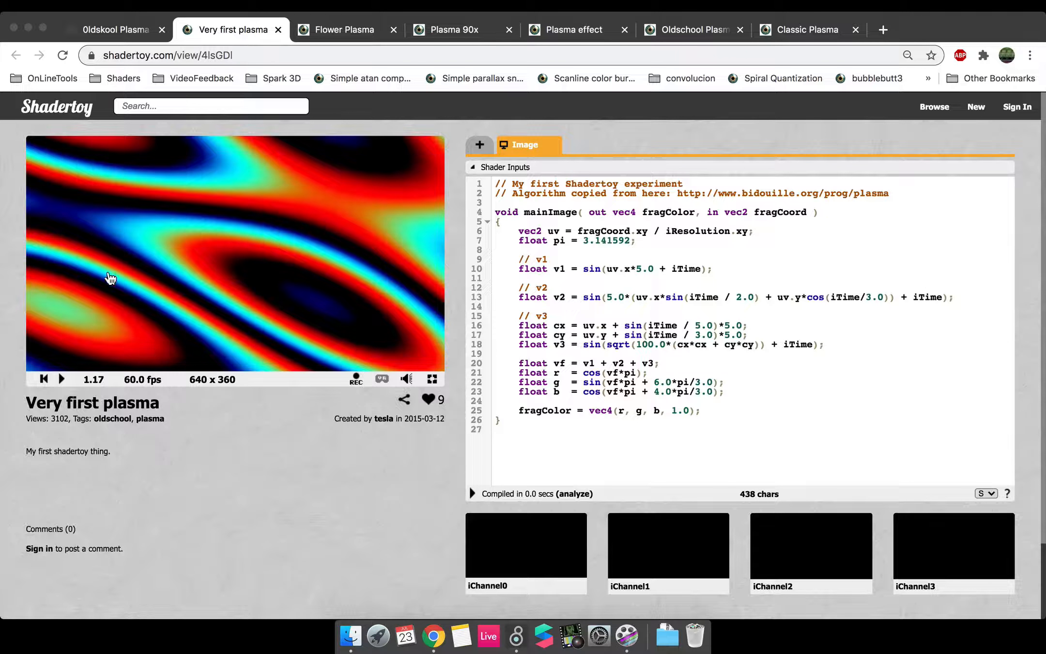
{"action": "left_click", "coordinate": [60, 378]}
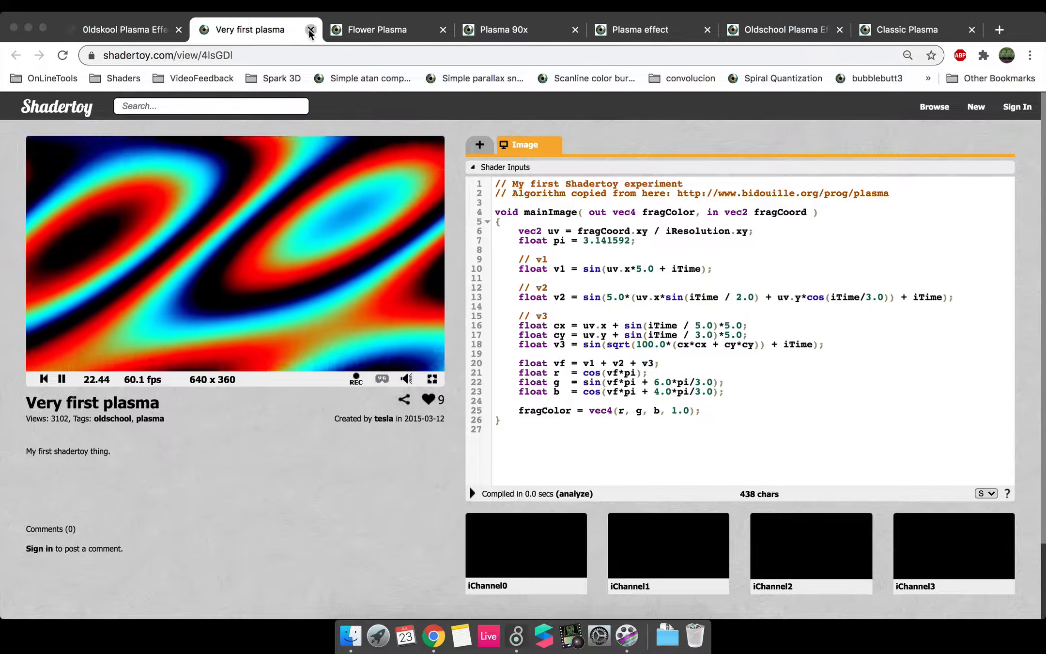
{"action": "left_click", "coordinate": [311, 31]}
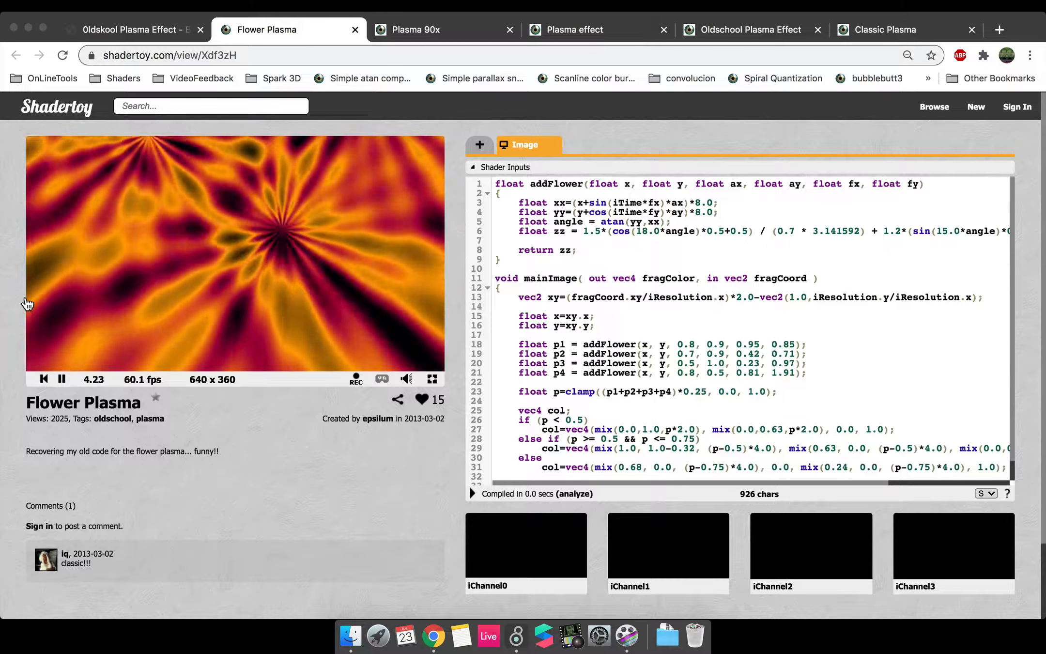
Inspect the mainImage code of the "Flower Plasma" shader and close its page.
{"action": "scroll", "coordinate": [679, 302], "scroll_direction": "down", "scroll_amount": 1}
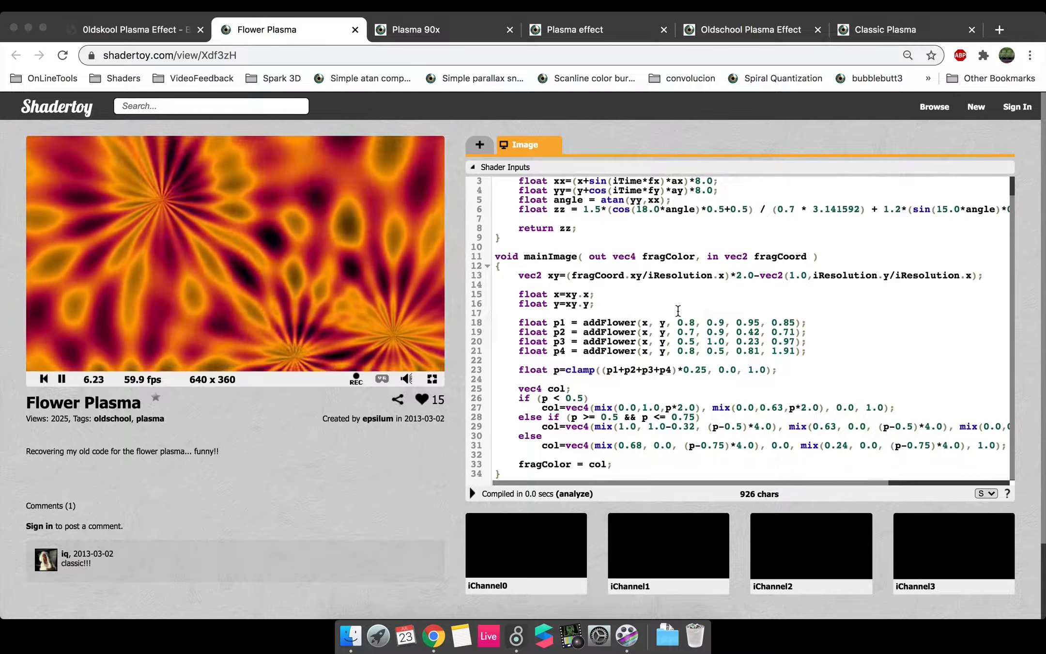
{"action": "left_click_drag", "start_coordinate": [587, 267], "coordinate": [714, 425]}
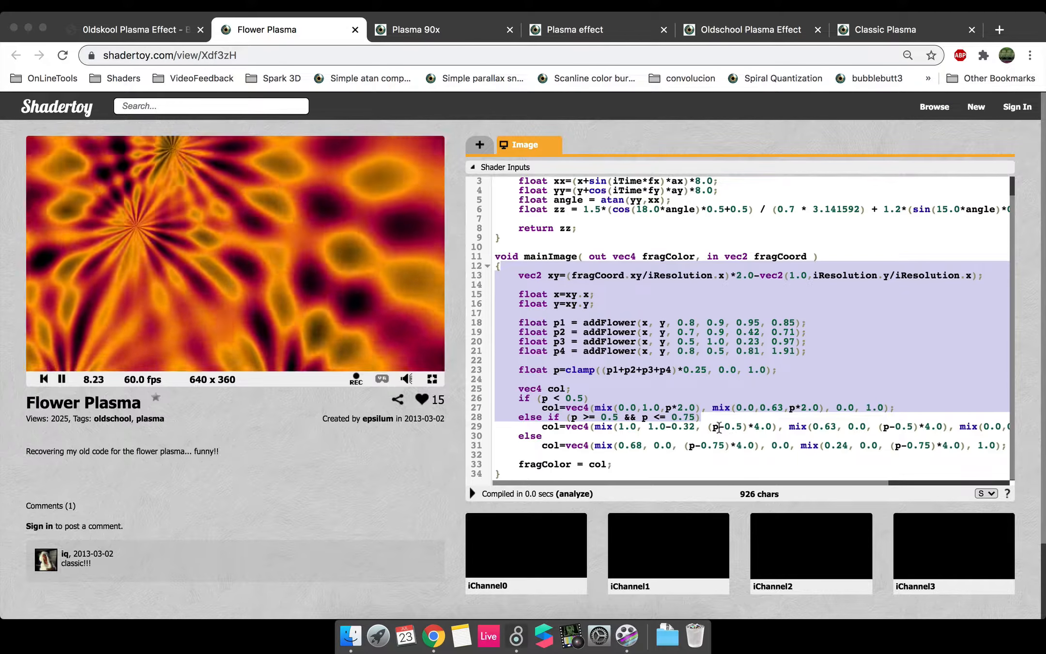
{"action": "left_click", "coordinate": [355, 29]}
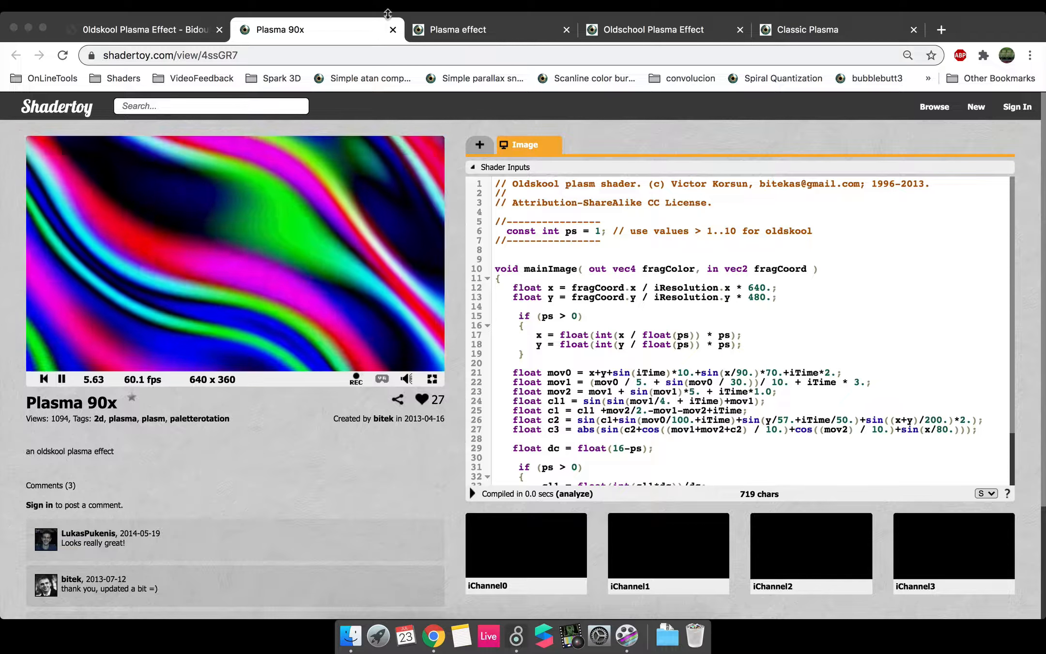
View the "Plasma 90x", "Plasma effect", "Oldschool Plasma Effect" and "Classic Plasma" shaders, closing each page to return to the article.
{"action": "left_click", "coordinate": [393, 30]}
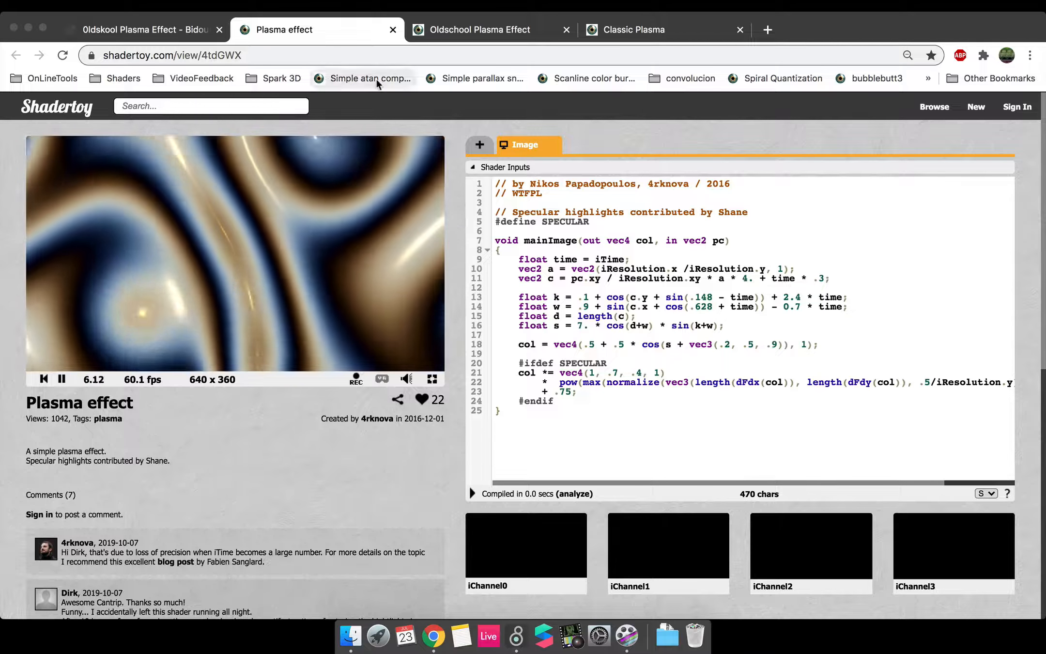
{"action": "left_click", "coordinate": [393, 30]}
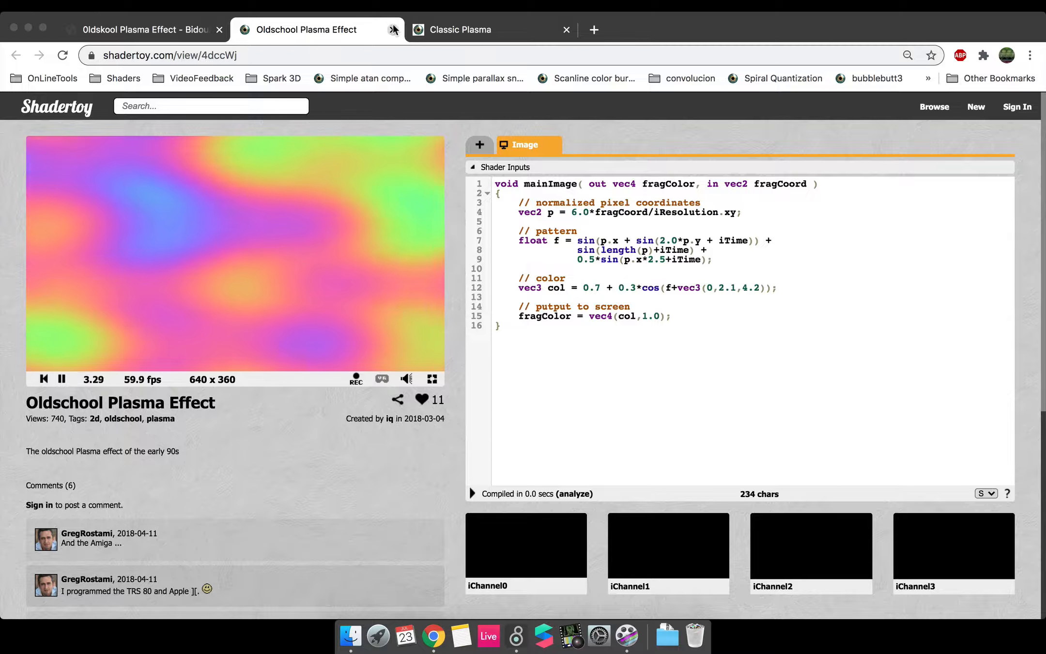
{"action": "left_click", "coordinate": [392, 30]}
{"action": "left_click", "coordinate": [61, 379]}
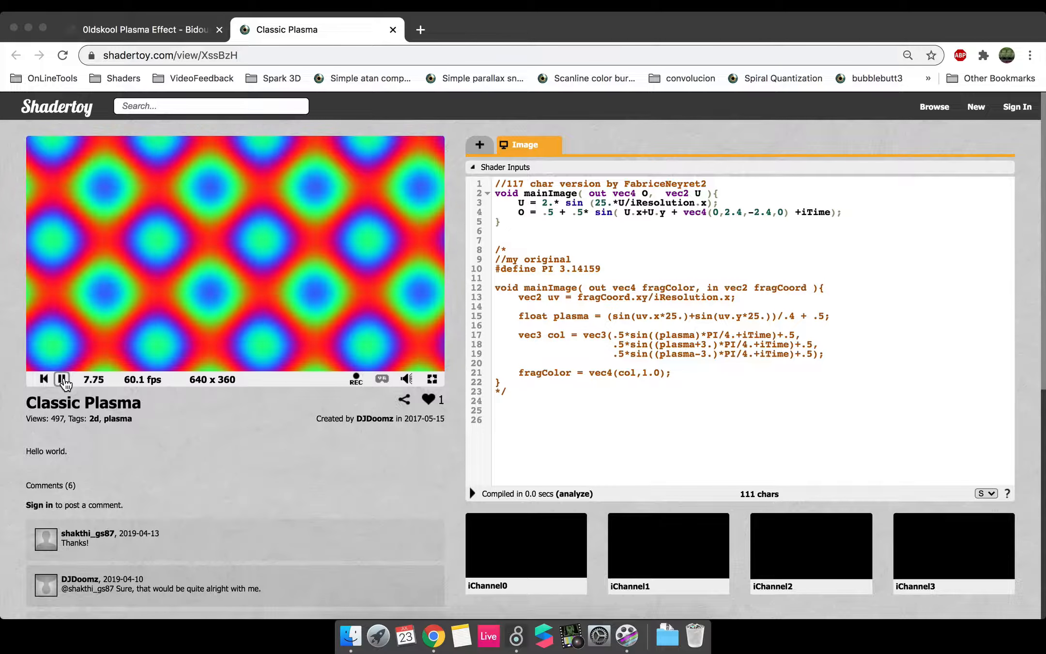
{"action": "left_click", "coordinate": [393, 30]}
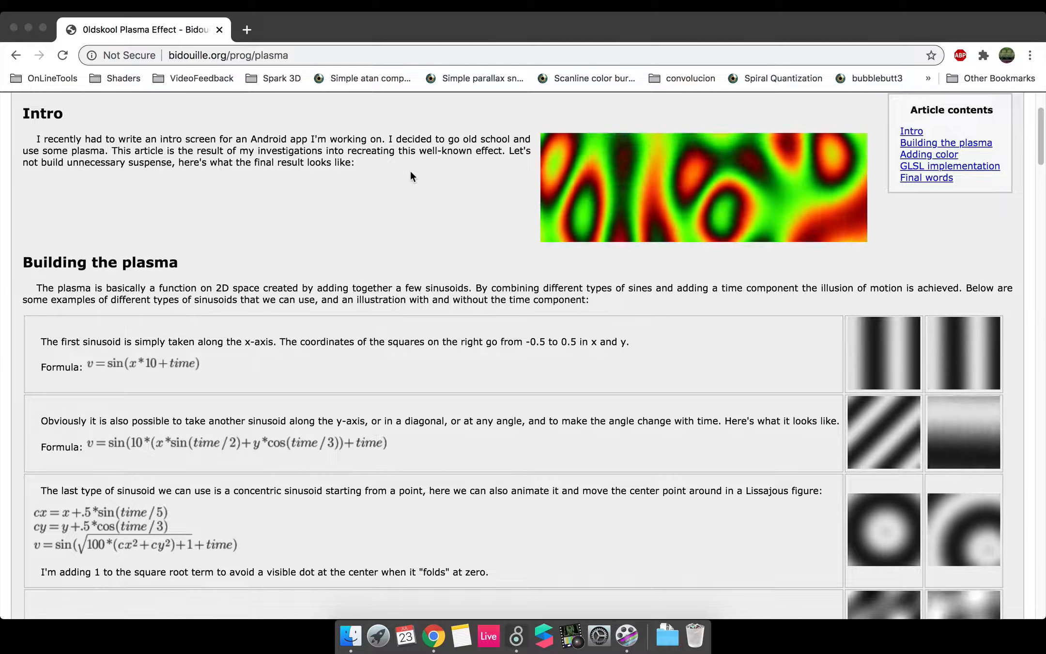
Review the article's section on building the plasma, from the single sinusoids to the sum of all three.
{"action": "scroll", "coordinate": [410, 171], "scroll_direction": "up", "scroll_amount": 1}
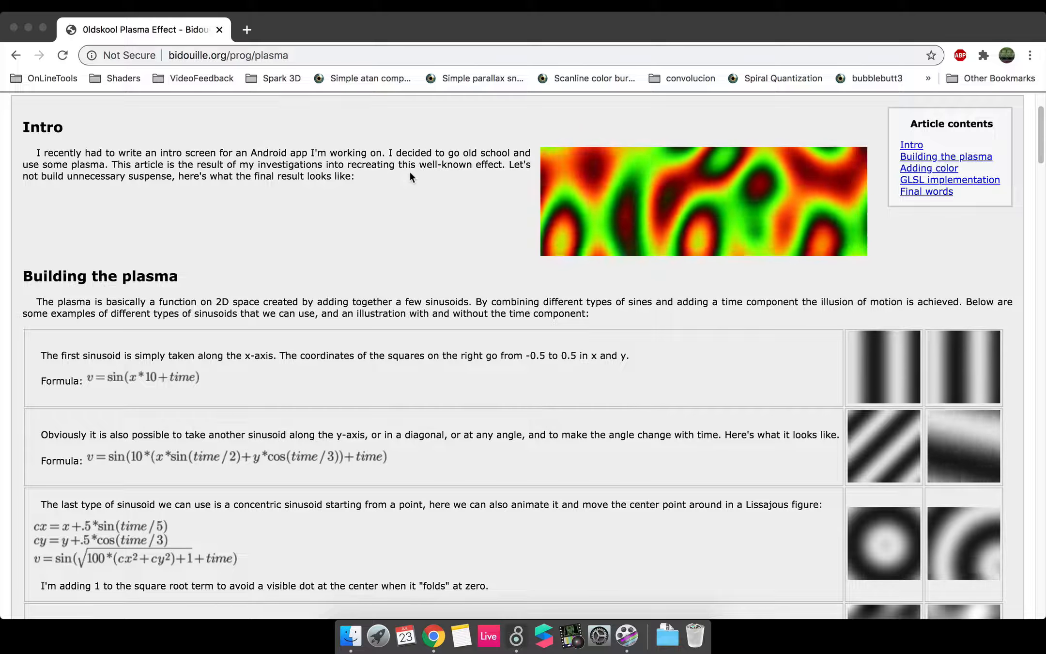
{"action": "scroll", "coordinate": [410, 172], "scroll_direction": "up", "scroll_amount": 1}
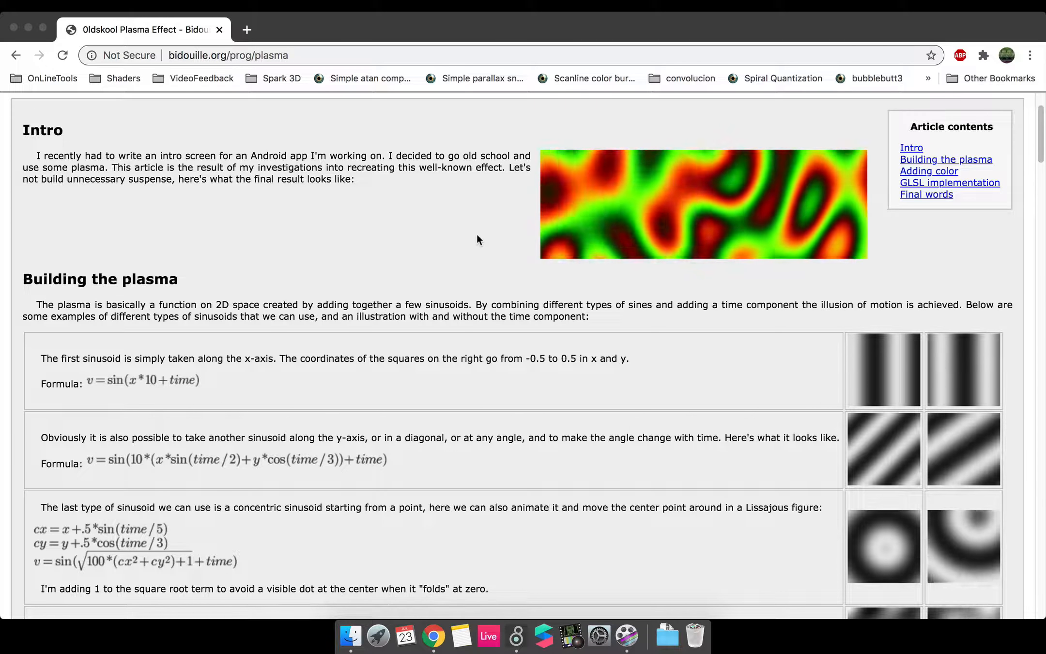
{"action": "scroll", "coordinate": [454, 253], "scroll_direction": "down", "scroll_amount": 3}
{"action": "scroll", "coordinate": [455, 254], "scroll_direction": "down", "scroll_amount": 5}
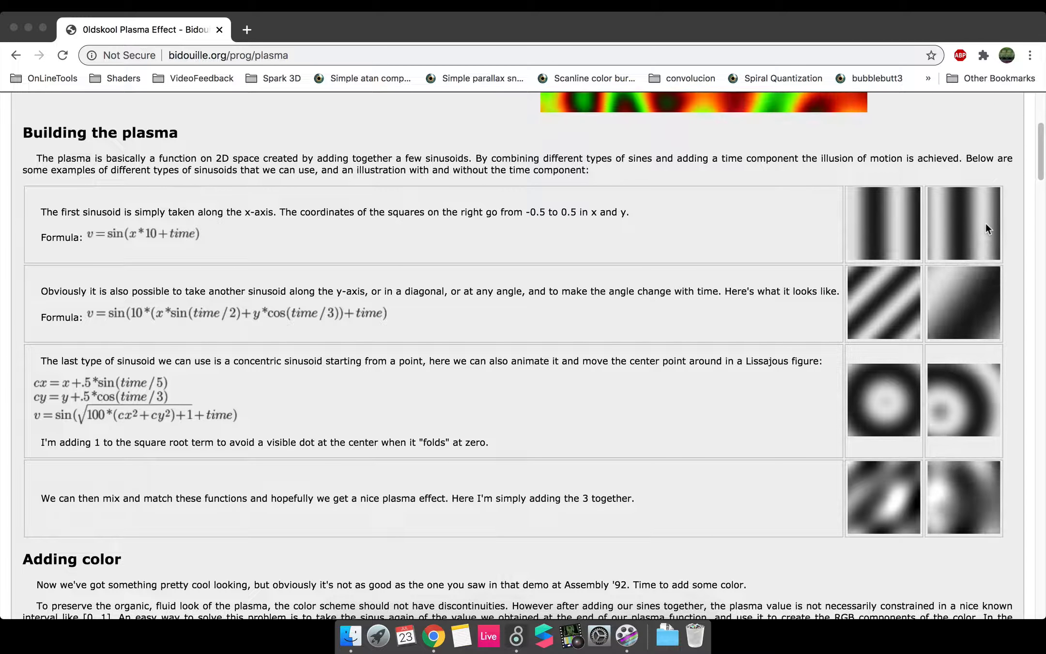
{"action": "scroll", "coordinate": [959, 457], "scroll_direction": "down", "scroll_amount": 2}
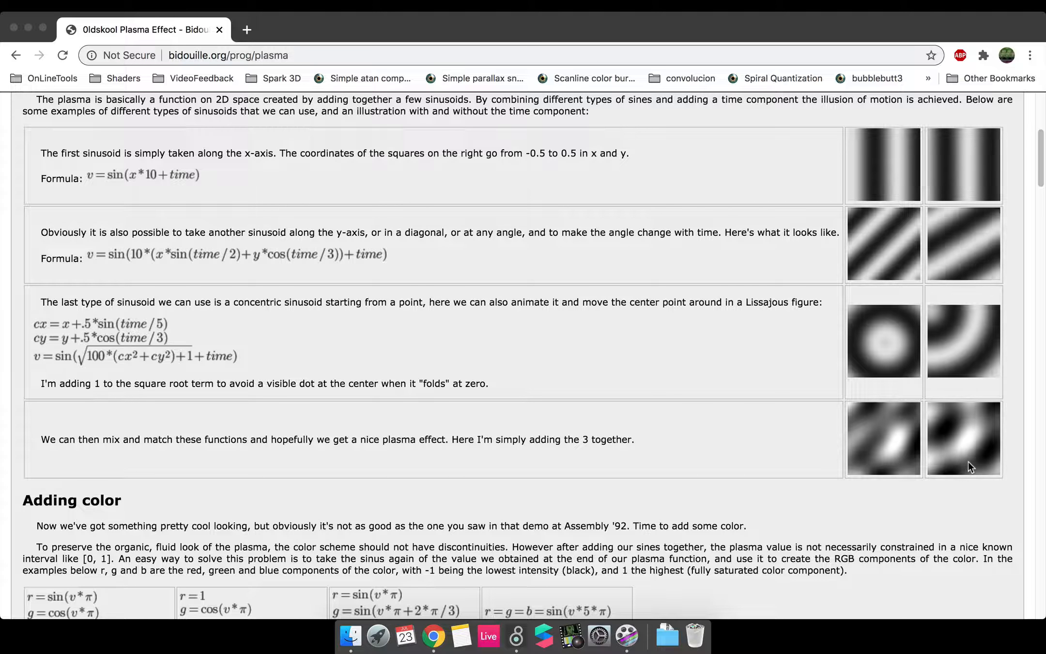
Switch to Max, enlarge the empty patcher window, and paste in the Vsynth "Synth Default Patch".
{"action": "left_click", "coordinate": [518, 638]}
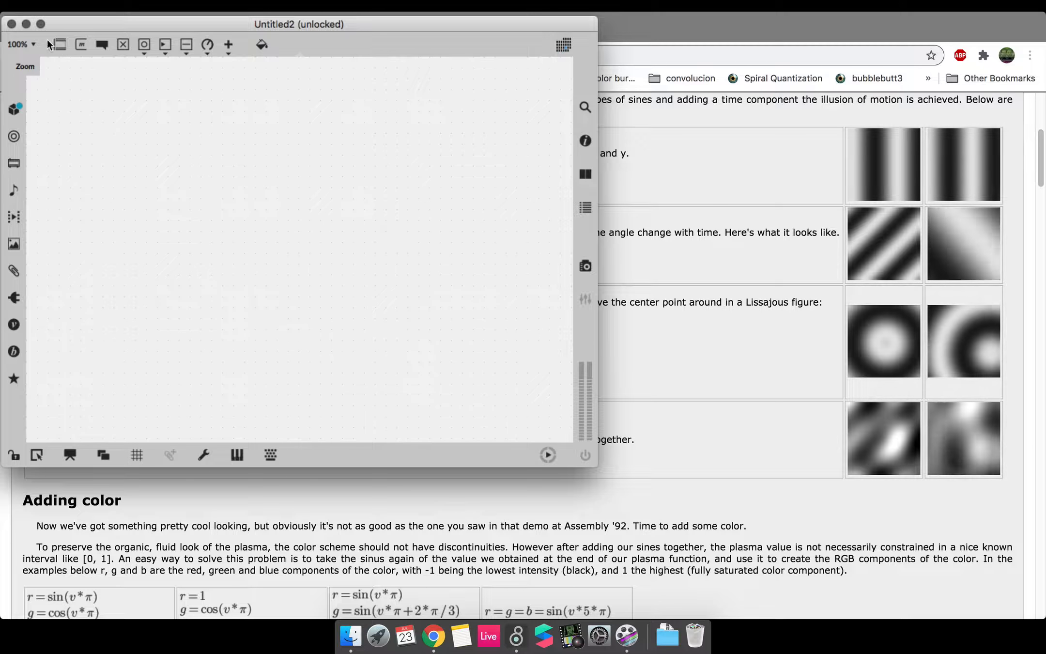
{"action": "left_click", "coordinate": [40, 24]}
{"action": "right_click", "coordinate": [114, 174]}
{"action": "mouse_move", "coordinate": [181, 310]}
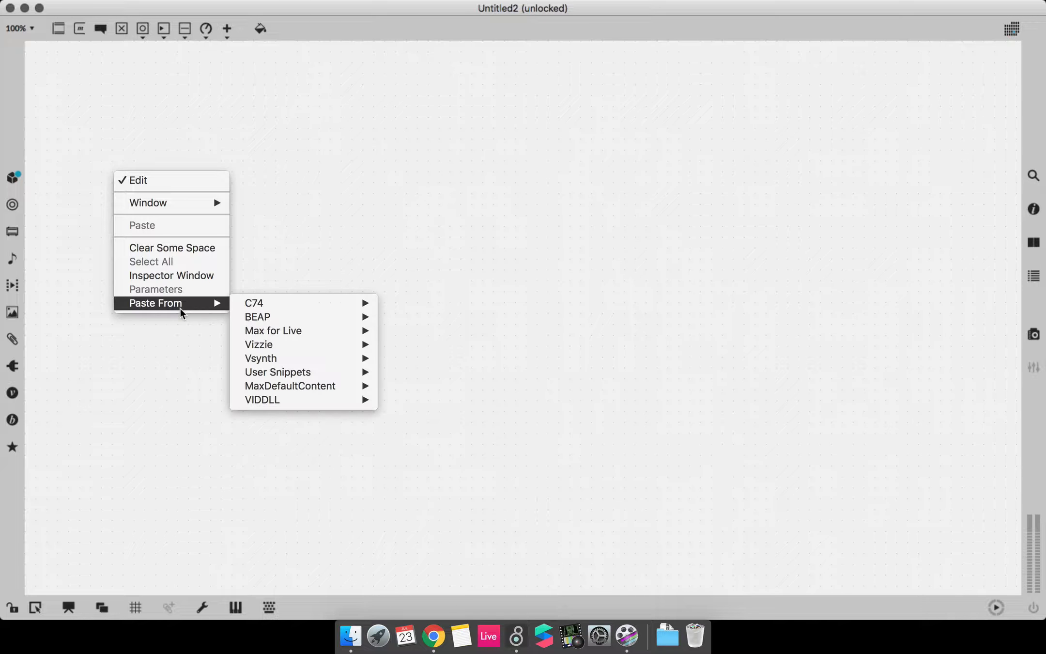
{"action": "mouse_move", "coordinate": [283, 362]}
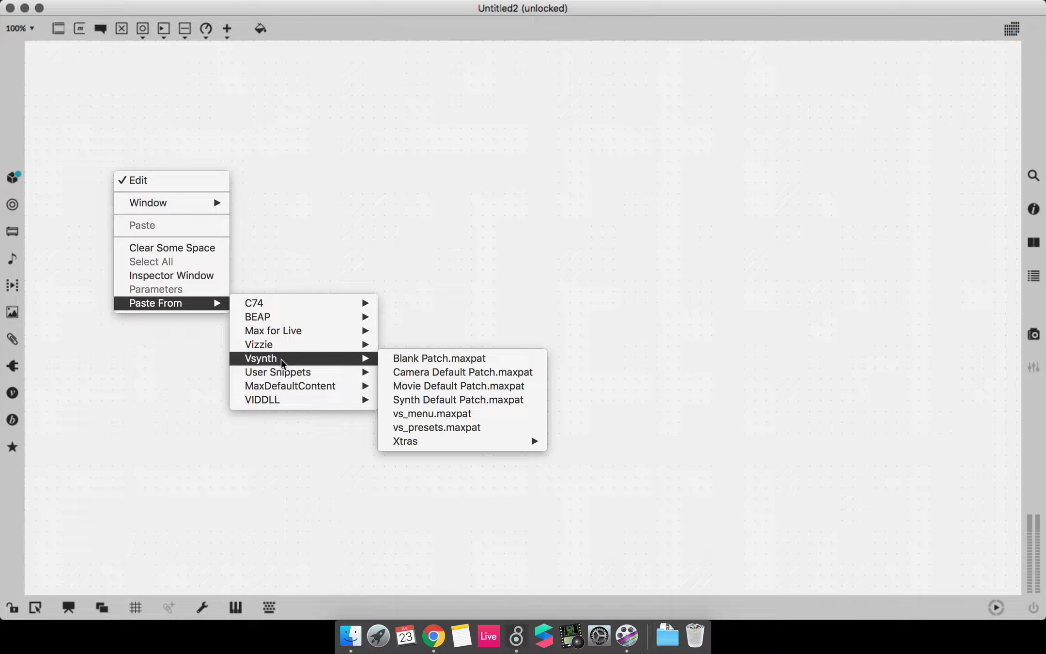
{"action": "left_click", "coordinate": [444, 400]}
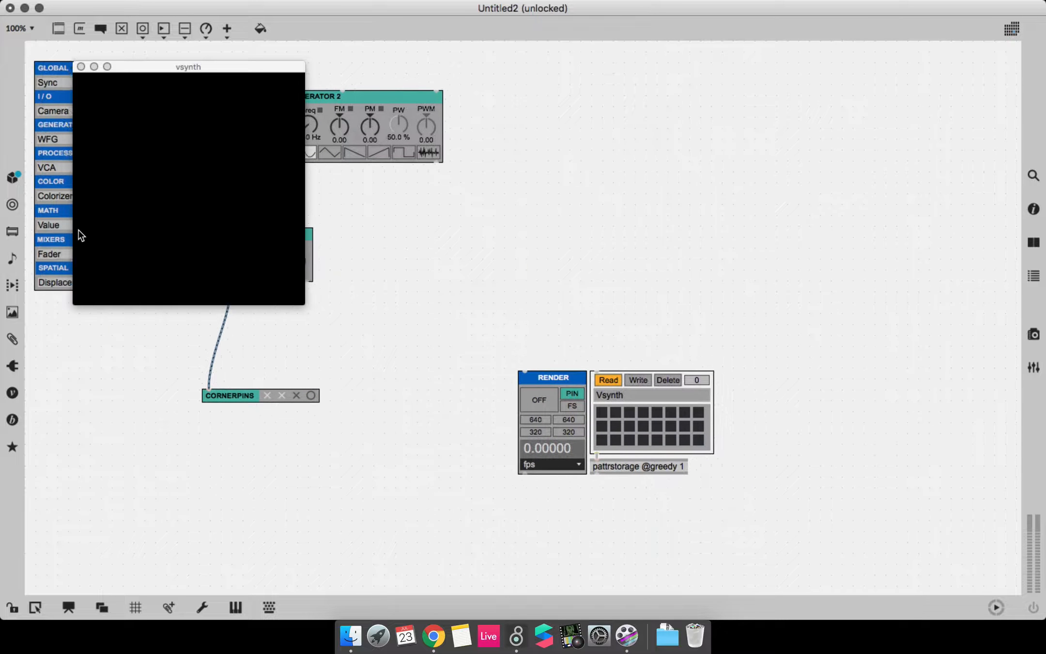
Nudge the pasted modules slightly, turn rendering on, and move the vsynth output window to empty space clear of the modules.
{"action": "left_click_drag", "start_coordinate": [78, 230], "coordinate": [74, 214]}
{"action": "left_click", "coordinate": [368, 300]}
{"action": "left_click", "coordinate": [534, 384]}
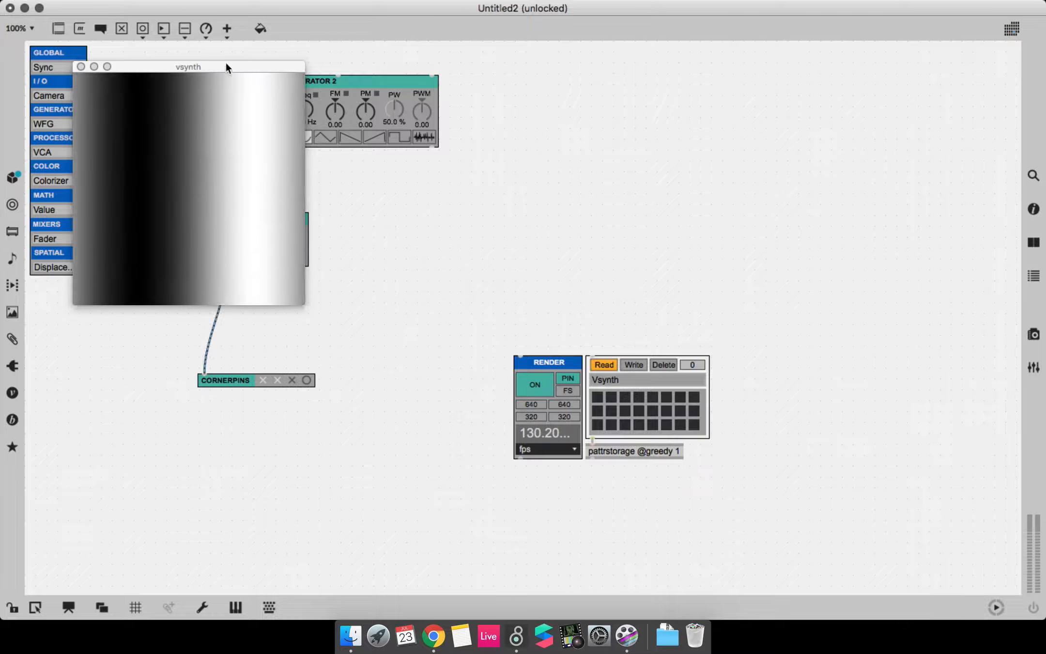
{"action": "left_click_drag", "start_coordinate": [226, 67], "coordinate": [904, 62]}
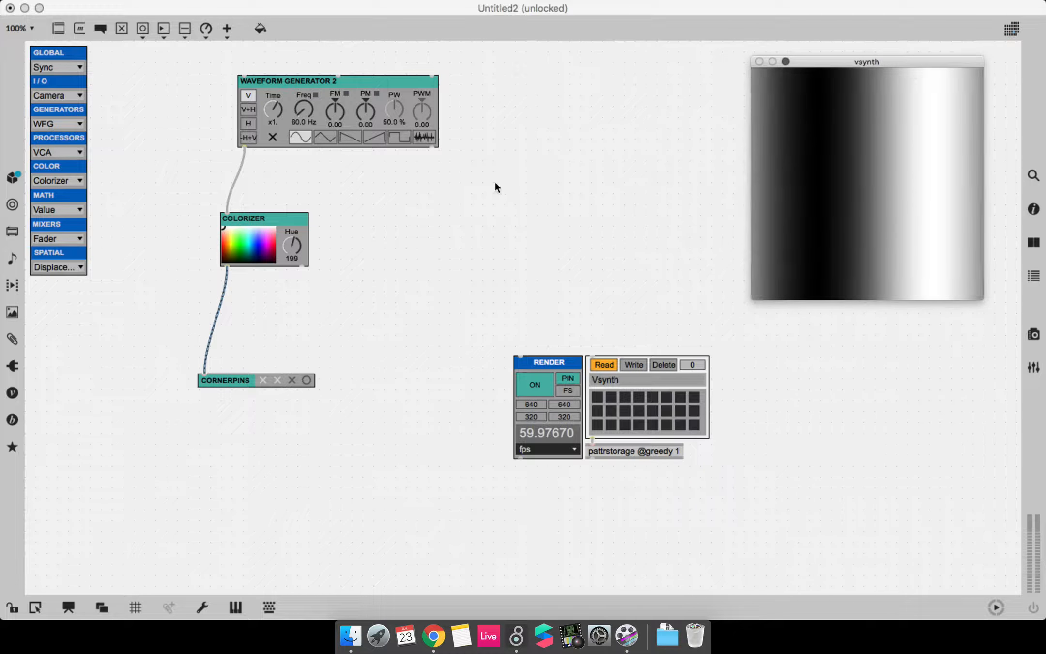
Move the render and preset modules away from the signal chain, and reposition the Colorizer and Cornerpins beneath the waveform generator.
{"action": "left_click_drag", "start_coordinate": [446, 468], "coordinate": [908, 501]}
{"action": "left_click_drag", "start_coordinate": [498, 500], "coordinate": [364, 297]}
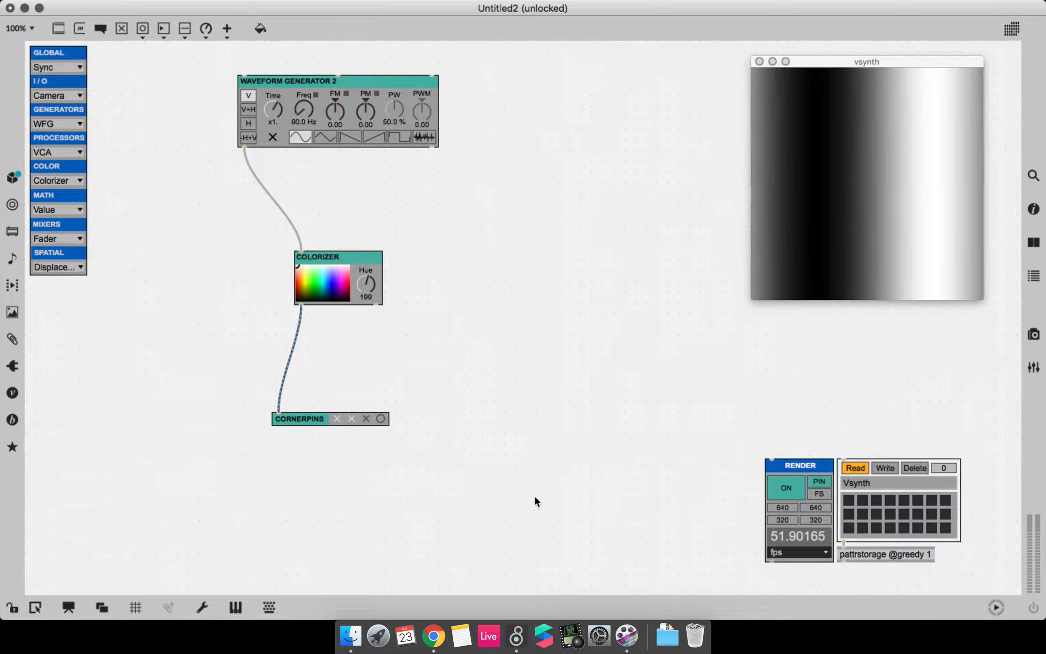
Switch to Chrome, review the article's formula and illustration for the first sinusoid along the x-axis, and return to Max.
{"action": "left_click", "coordinate": [433, 636]}
{"action": "scroll", "coordinate": [715, 331], "scroll_direction": "up", "scroll_amount": 1}
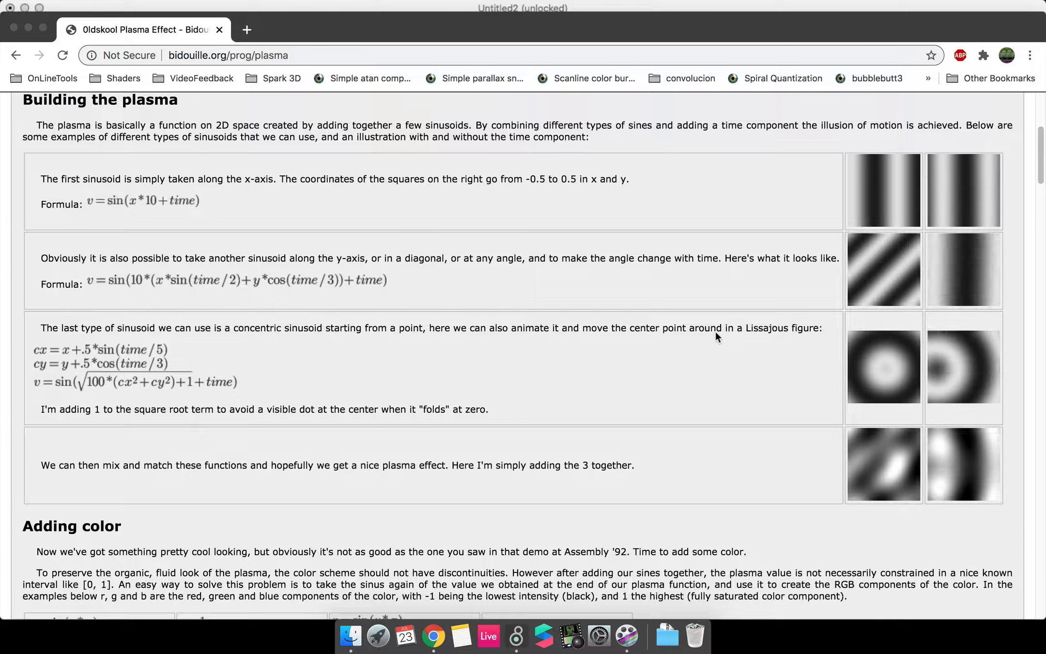
{"action": "scroll", "coordinate": [716, 331], "scroll_direction": "up", "scroll_amount": 3}
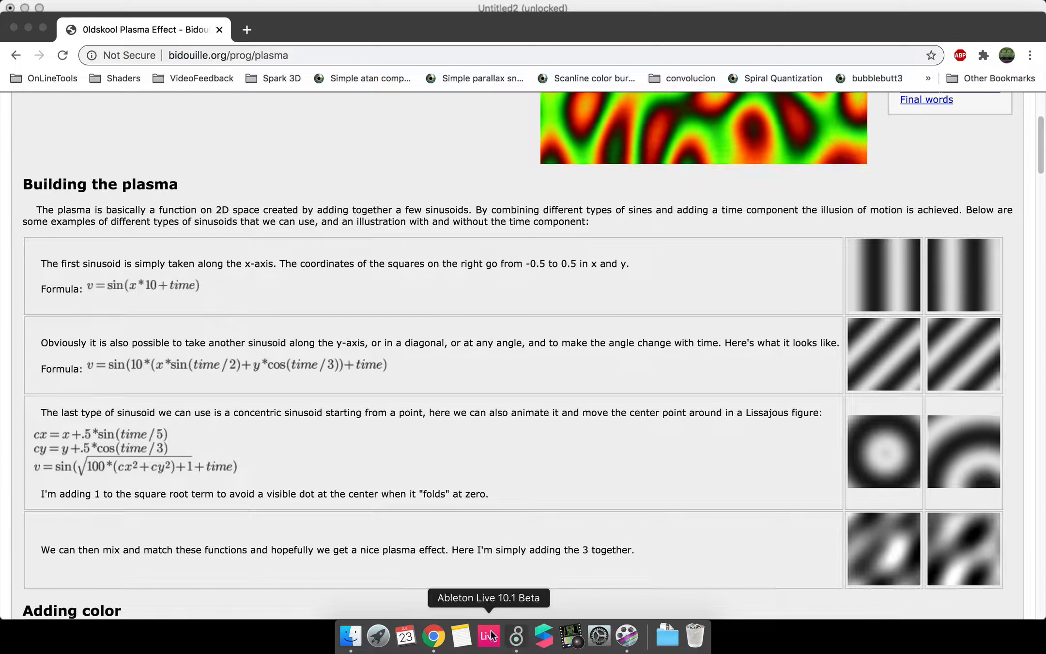
{"action": "left_click", "coordinate": [517, 635]}
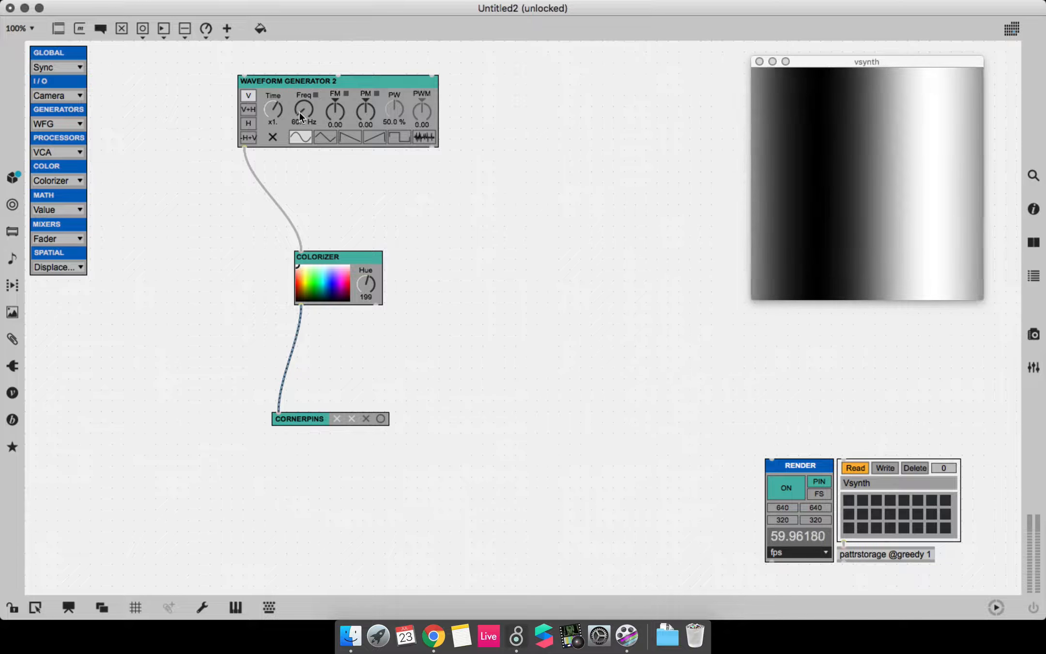
Lock the patcher and set Waveform Generator 2's frequency to 100 Hz and its time to x0.25.
{"action": "left_click", "coordinate": [301, 111]}
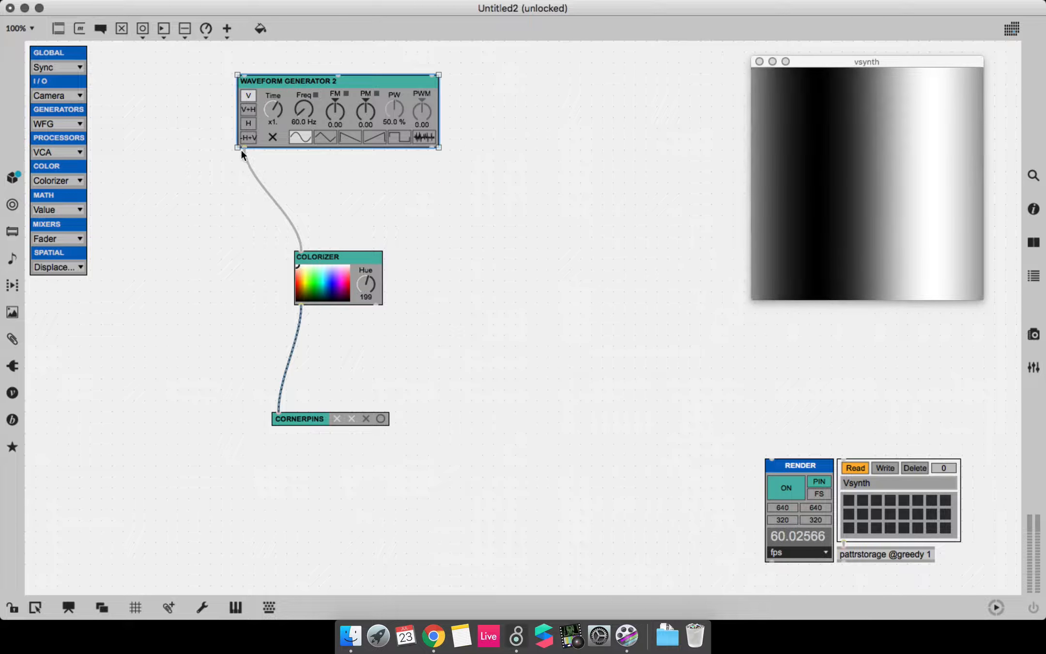
{"action": "key", "text": "super+e"}
{"action": "left_click", "coordinate": [301, 108]}
{"action": "type", "text": "100"}
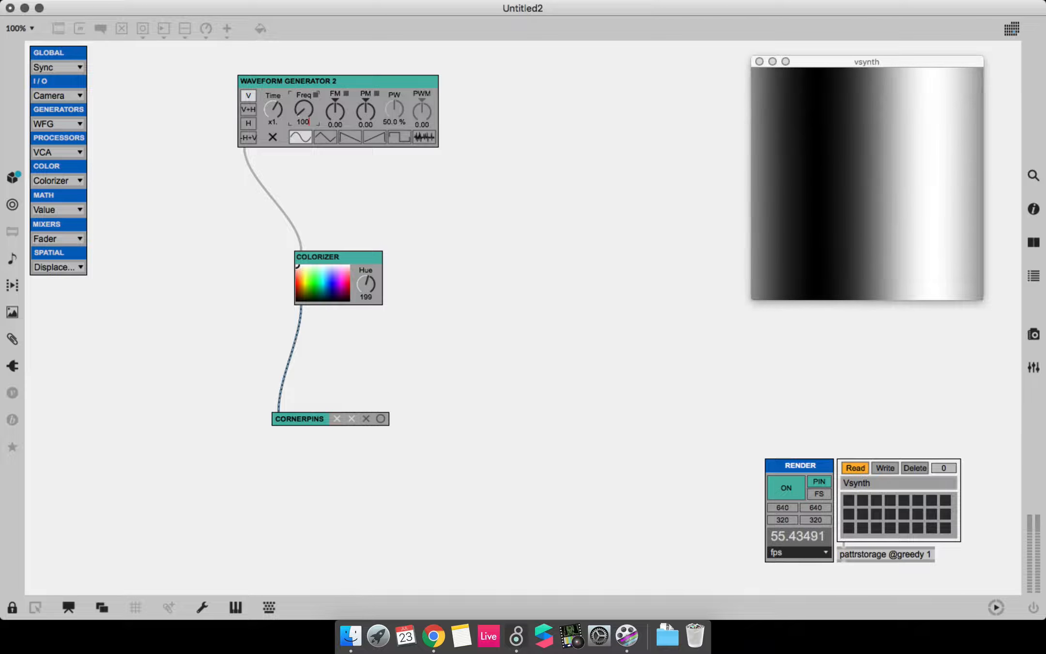
{"action": "key", "text": "Return"}
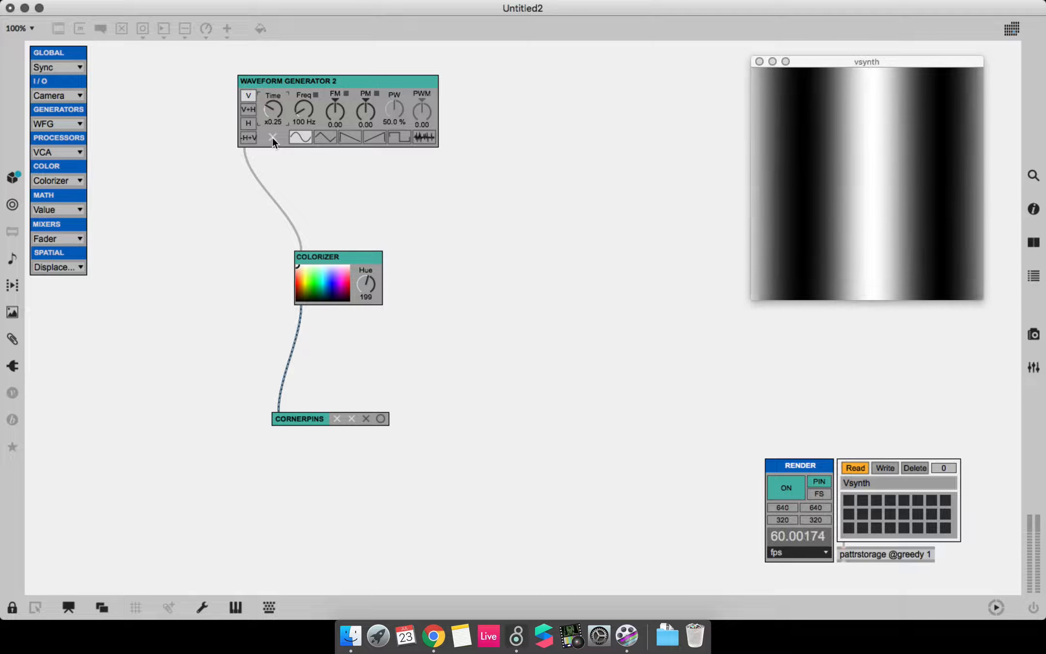
Unlock the patcher and replace the Colorizer with an Add. Mixer 3, wired from Waveform Generator 2 into Cornerpins.
{"action": "key", "text": "super+e"}
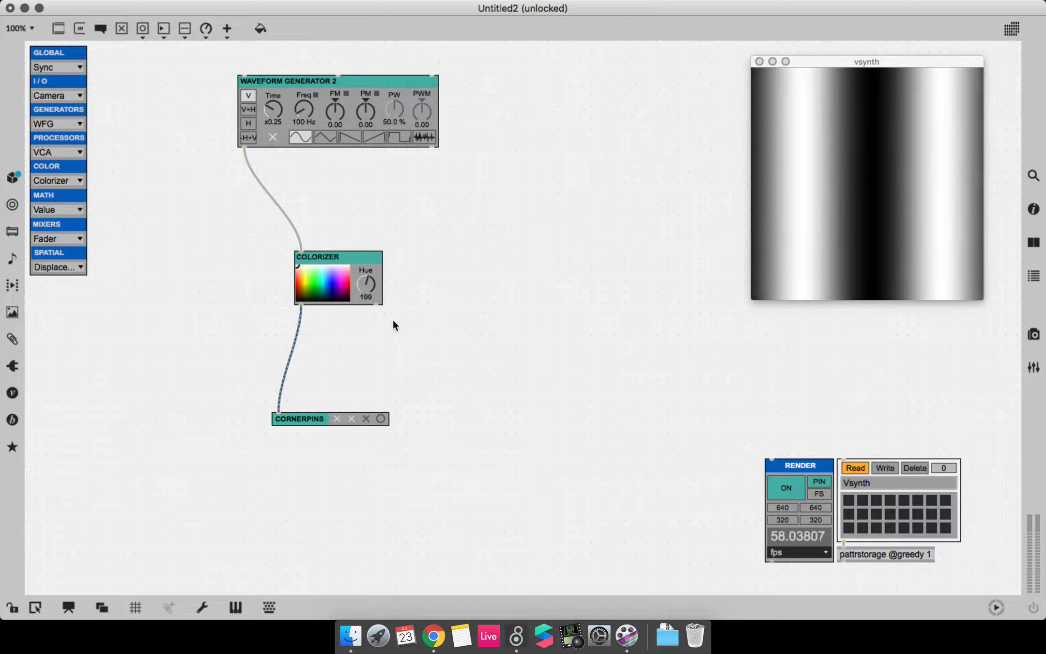
{"action": "left_click", "coordinate": [68, 210]}
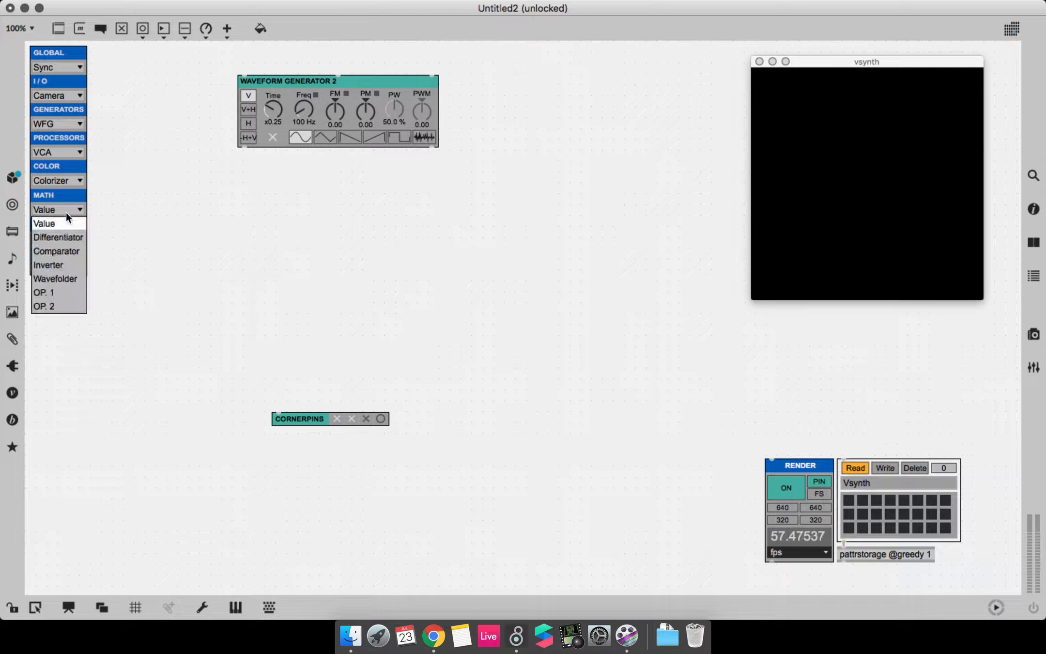
{"action": "left_click", "coordinate": [103, 239]}
{"action": "left_click", "coordinate": [79, 241]}
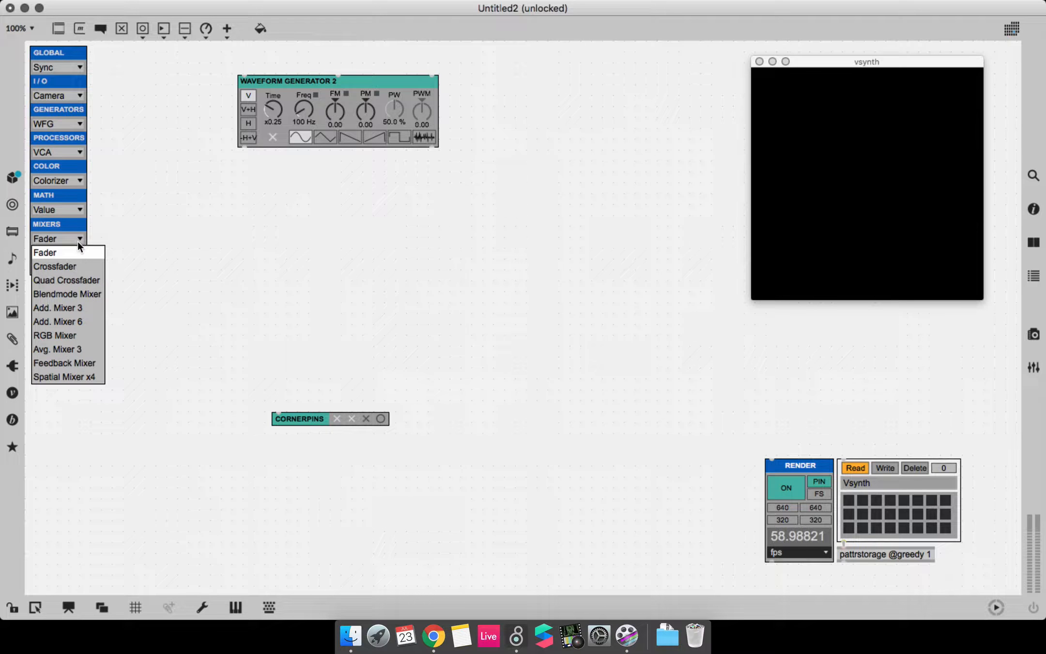
{"action": "left_click", "coordinate": [82, 307]}
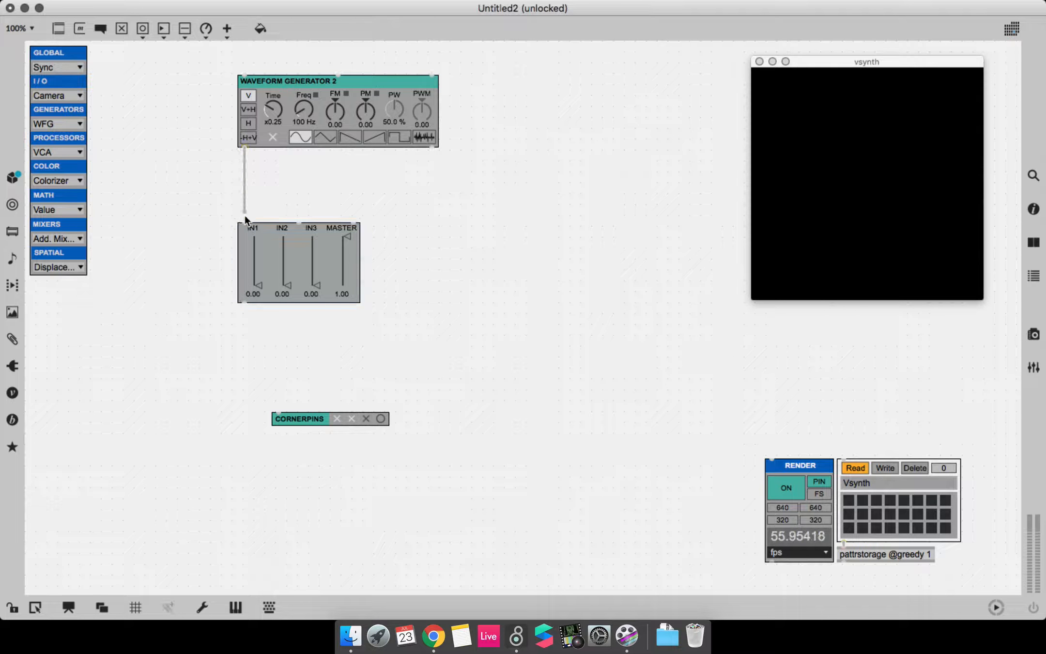
{"action": "left_click_drag", "start_coordinate": [249, 302], "coordinate": [280, 412]}
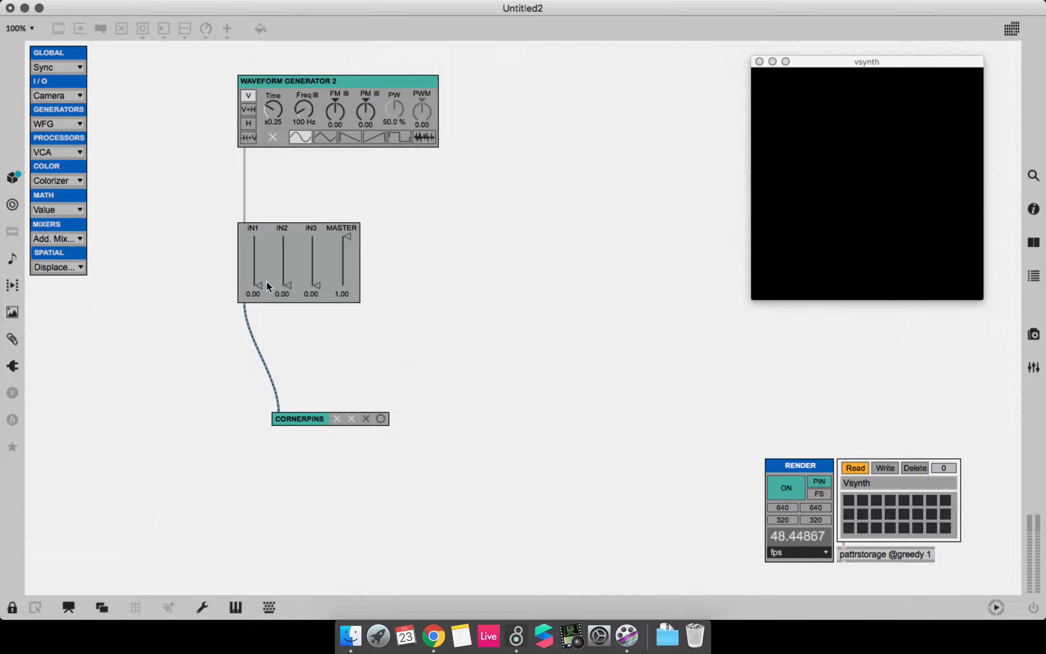
Raise the mixer's IN1 level to 1.00 and rearrange the generator, mixer and Cornerpins into a tidy vertical chain.
{"action": "left_click_drag", "start_coordinate": [257, 285], "coordinate": [257, 236]}
{"action": "key", "text": "super+e"}
{"action": "left_click_drag", "start_coordinate": [349, 131], "coordinate": [288, 134]}
{"action": "left_click_drag", "start_coordinate": [427, 288], "coordinate": [255, 149]}
{"action": "left_click_drag", "start_coordinate": [273, 254], "coordinate": [282, 292]}
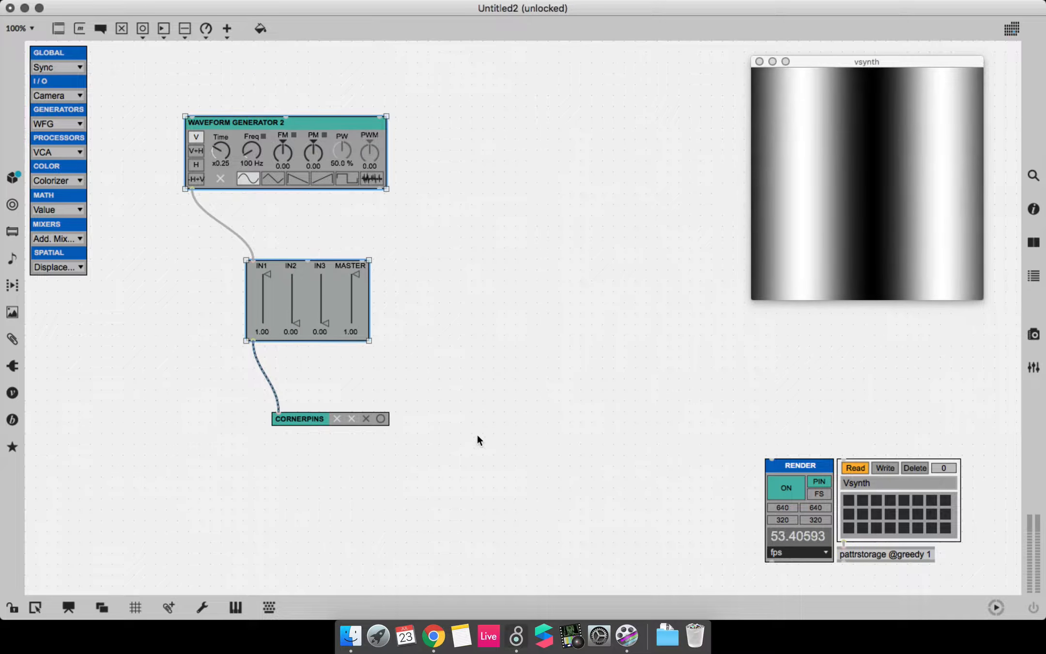
{"action": "left_click_drag", "start_coordinate": [477, 437], "coordinate": [268, 145]}
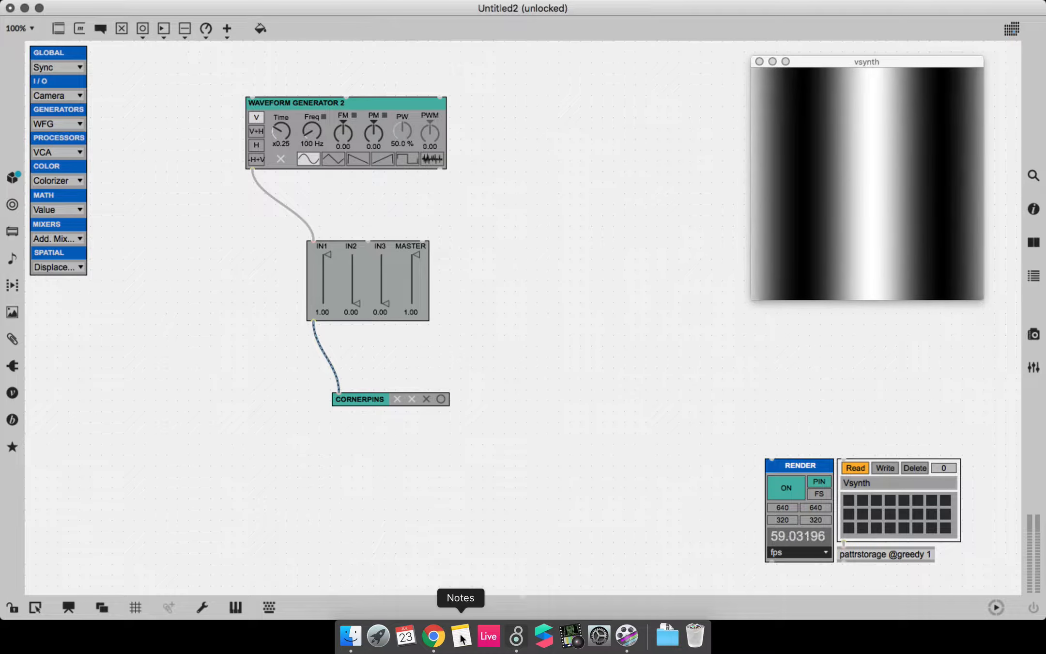
Switch to Chrome, check the article's second, angled sinusoid, and return to Max.
{"action": "left_click", "coordinate": [434, 637]}
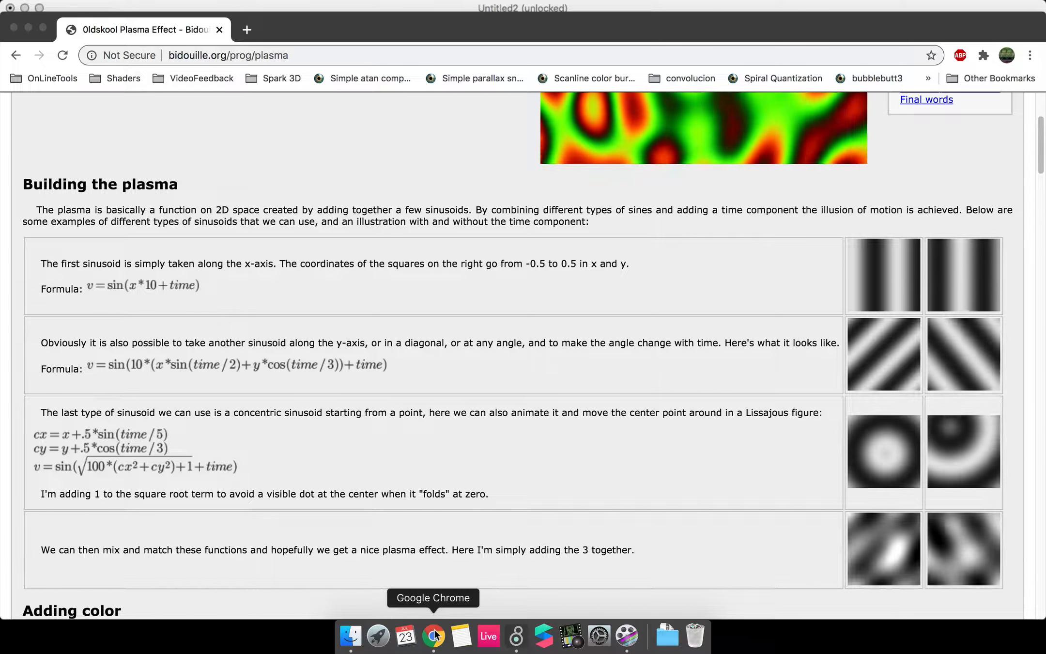
{"action": "left_click", "coordinate": [517, 636]}
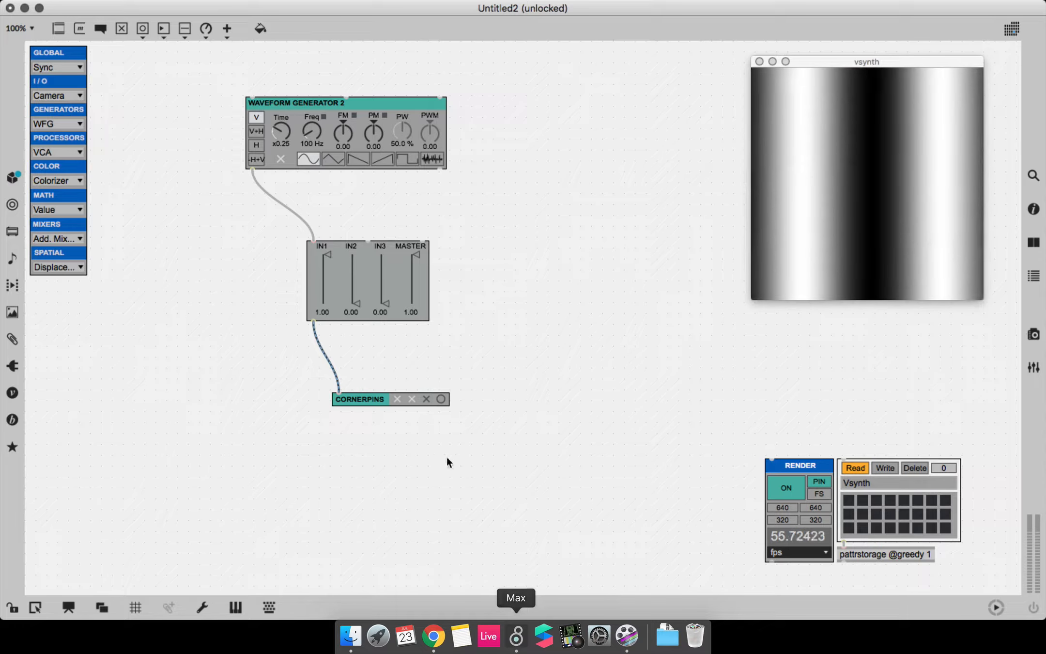
Add a Bipolar Waveform Gen. connected to the mixer's second input, and set IN1 to 0.00 and IN2 to 1.00.
{"action": "left_click", "coordinate": [63, 125]}
{"action": "left_click", "coordinate": [77, 177]}
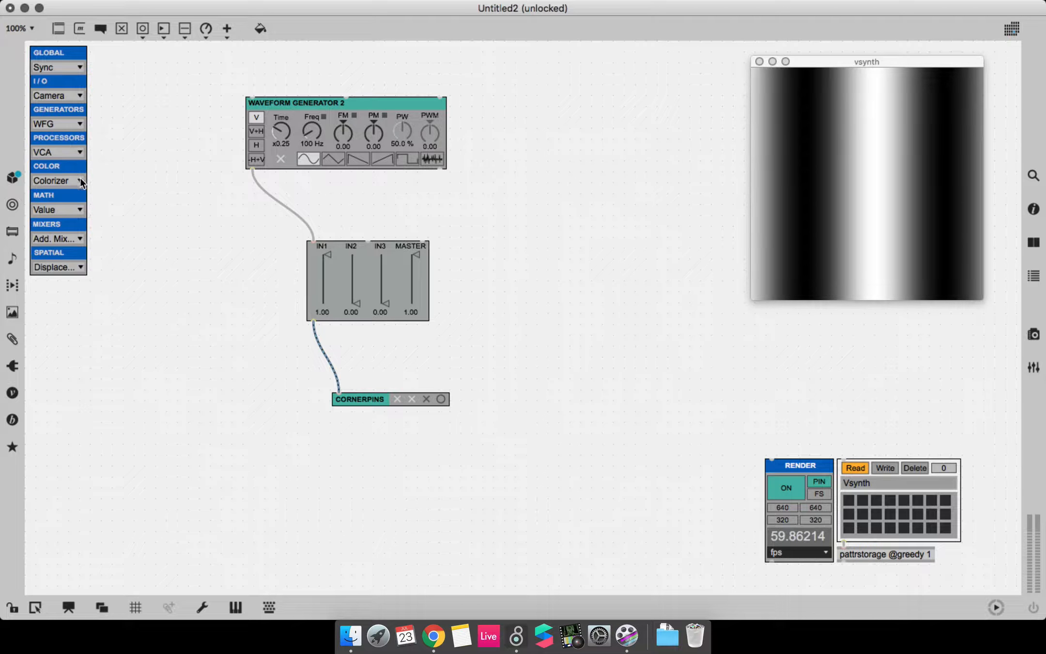
{"action": "left_click_drag", "start_coordinate": [155, 106], "coordinate": [544, 177]}
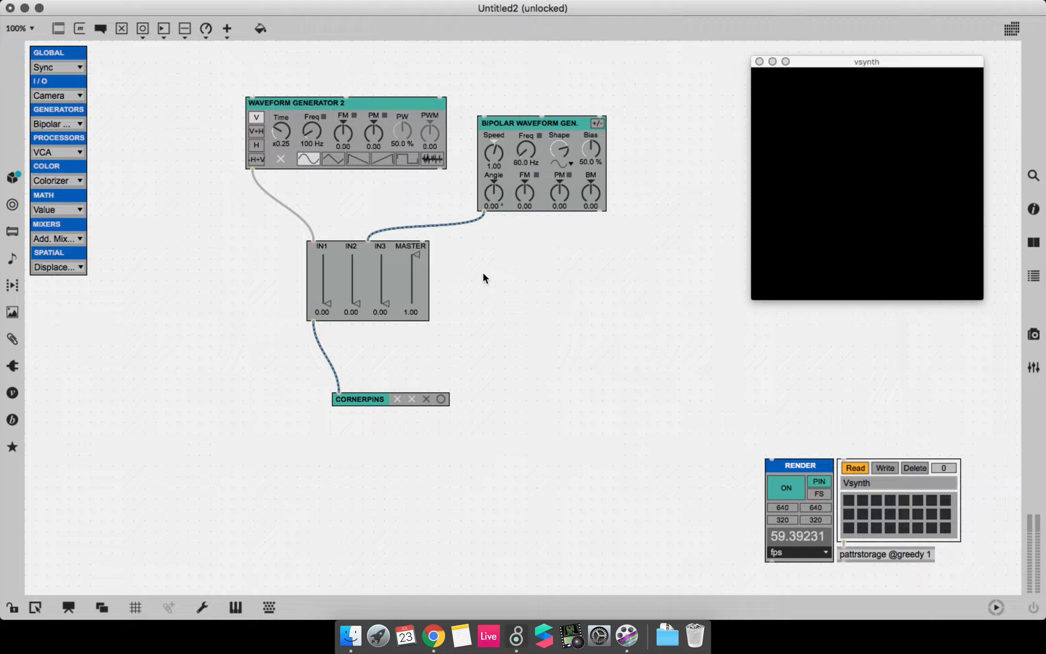
{"action": "left_click_drag", "start_coordinate": [358, 270], "coordinate": [361, 227]}
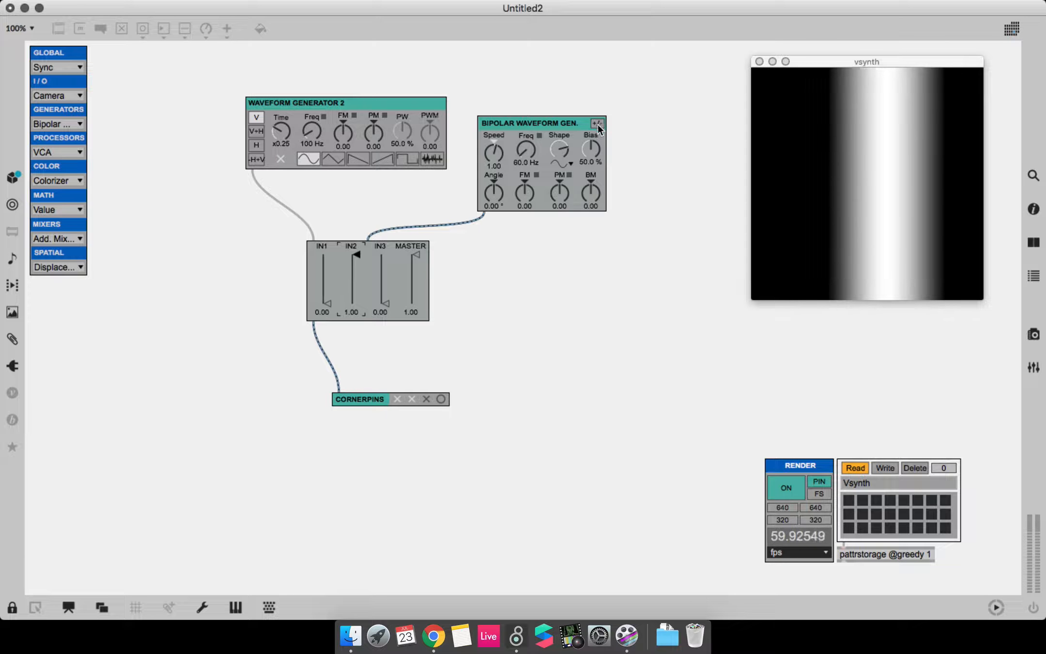
Switch the Bipolar Waveform Gen. to positive (+) output and set its speed to 0.00, frequency to 84.1 Hz and angle to 90.71°.
{"action": "key", "text": "super+e"}
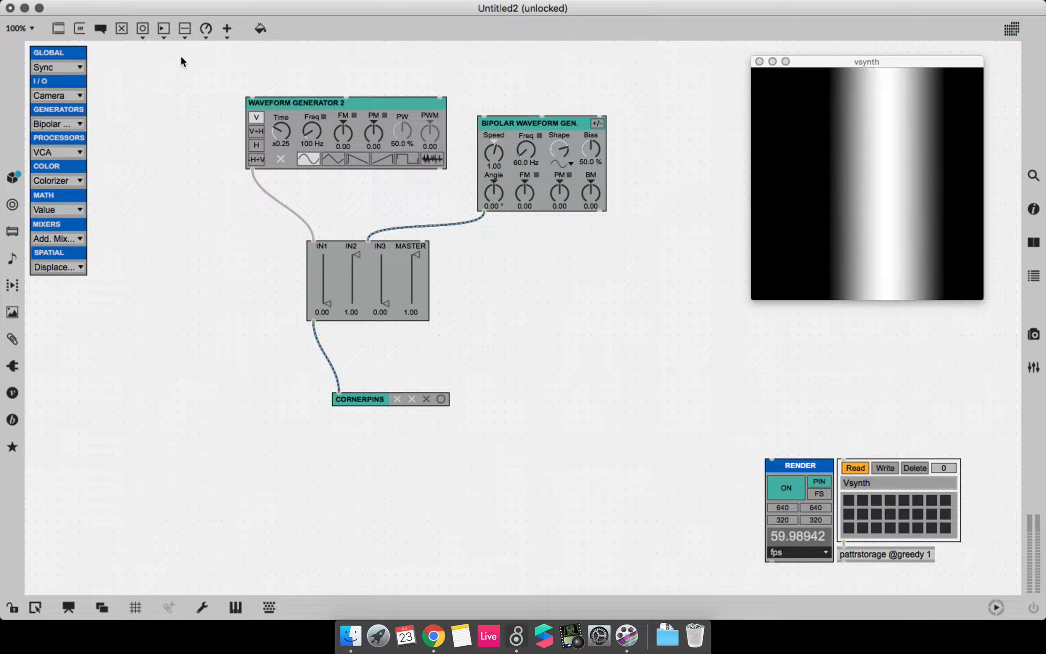
{"action": "left_click", "coordinate": [600, 124]}
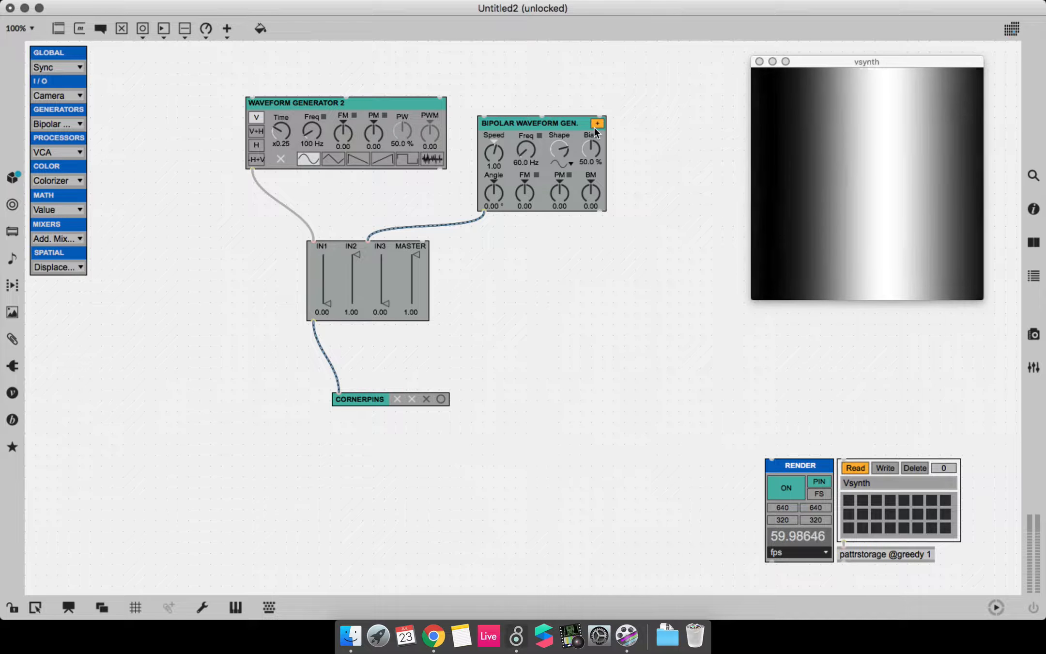
{"action": "left_click_drag", "start_coordinate": [568, 155], "coordinate": [556, 128]}
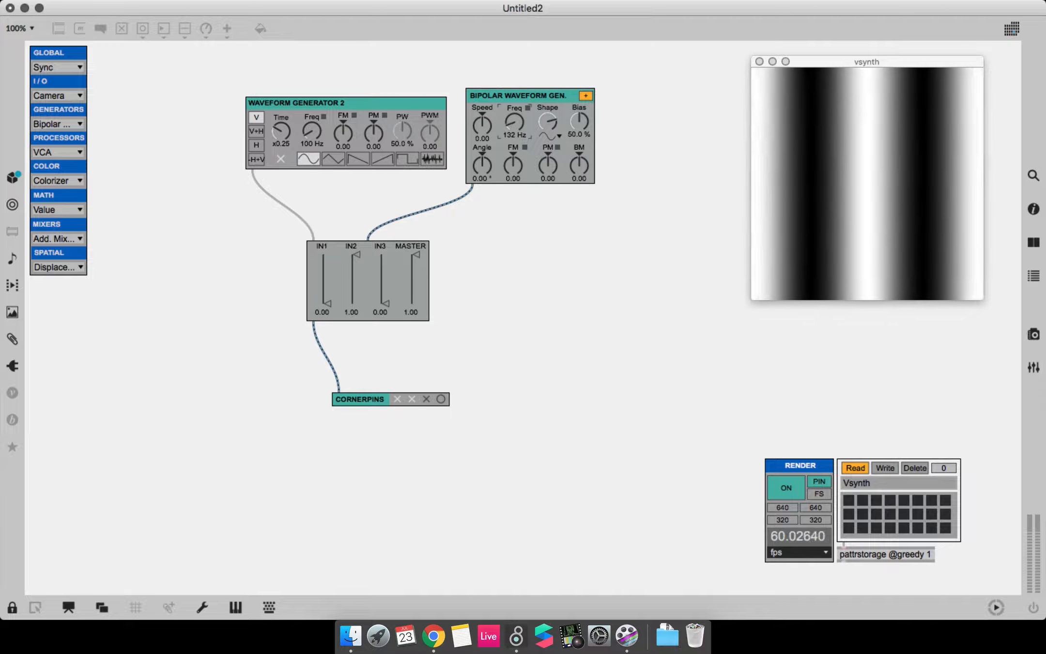
{"action": "left_click_drag", "start_coordinate": [482, 165], "coordinate": [504, 223]}
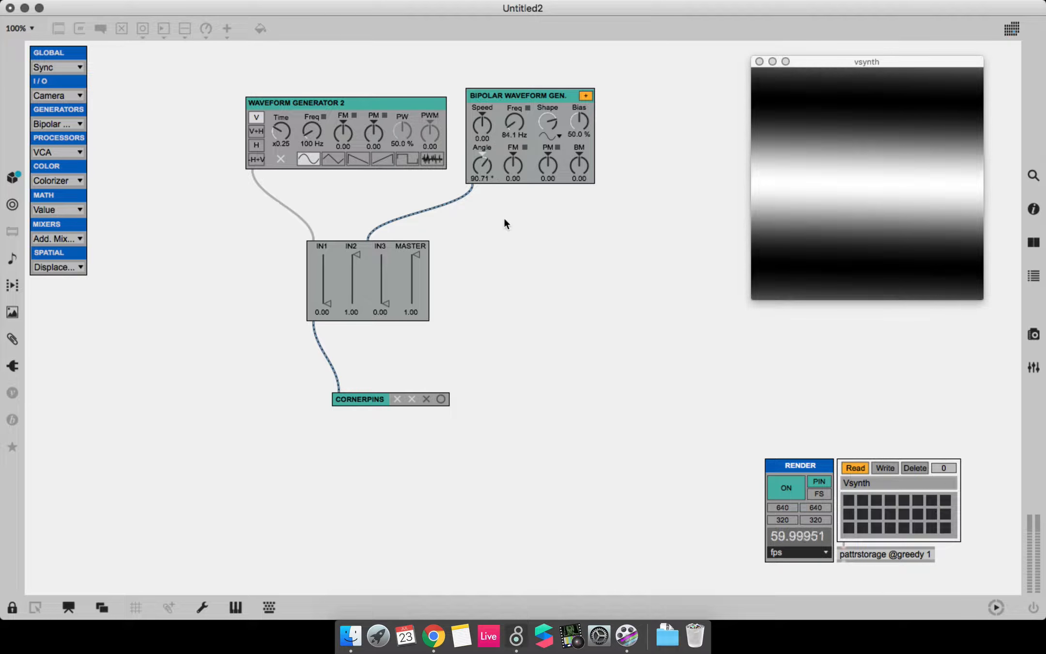
Rearrange the modules so the two waveform generators sit side by side above the mixer.
{"action": "key", "text": "super+e"}
{"action": "left_click_drag", "start_coordinate": [360, 162], "coordinate": [292, 202]}
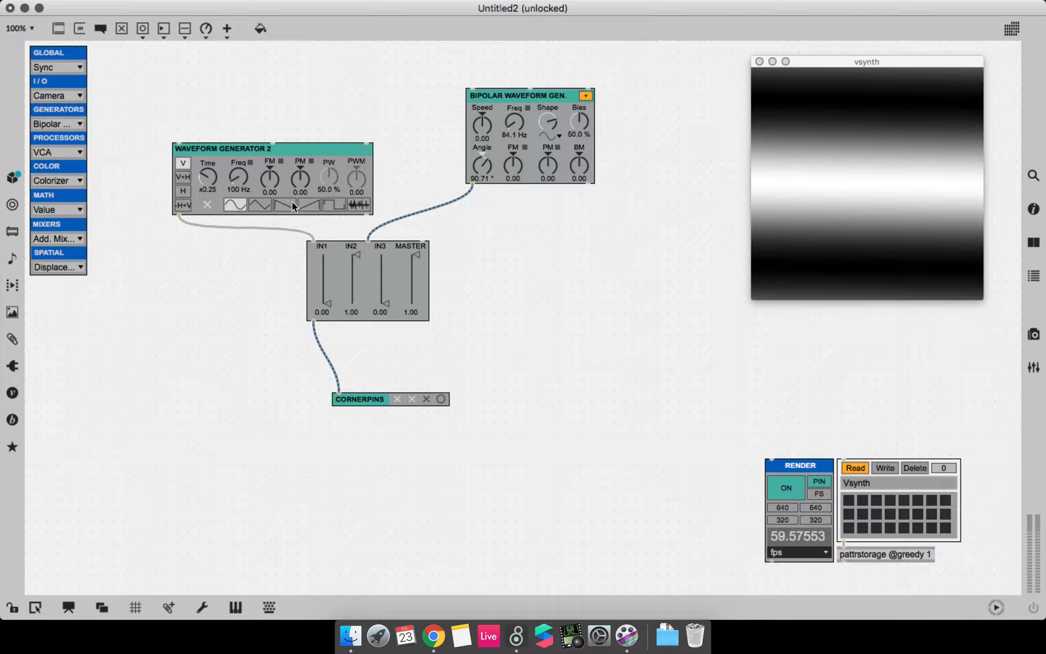
{"action": "left_click_drag", "start_coordinate": [379, 272], "coordinate": [430, 273]}
{"action": "left_click_drag", "start_coordinate": [507, 157], "coordinate": [453, 189]}
{"action": "left_click", "coordinate": [657, 265]}
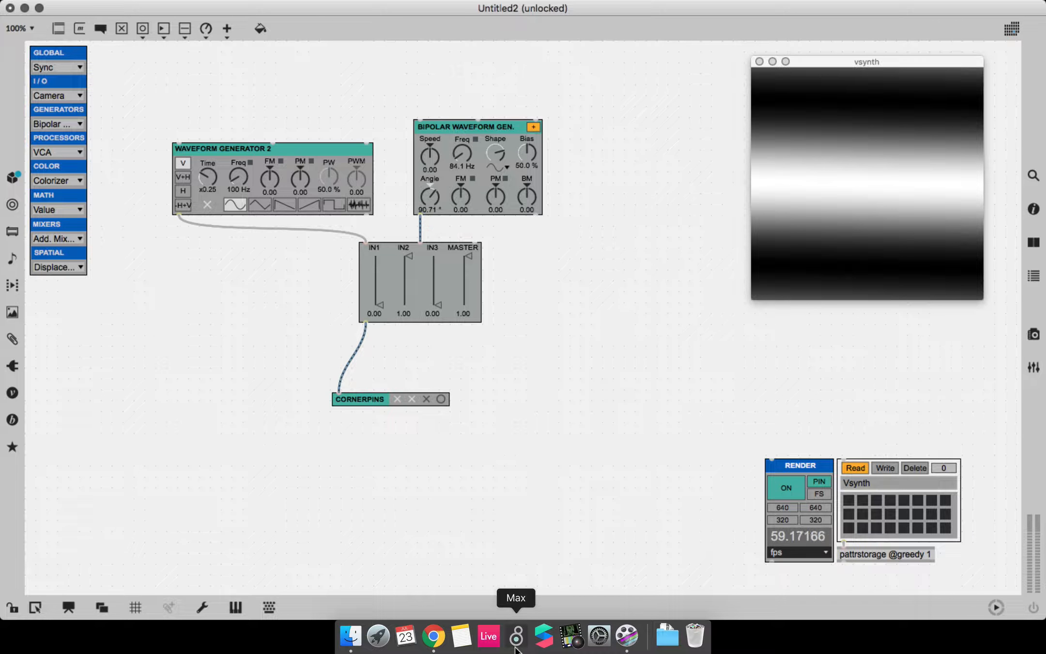
Review the article's angled sinusoid formula in Chrome, and back in Max shift the generators and mixer lower to free space above them.
{"action": "left_click", "coordinate": [434, 648]}
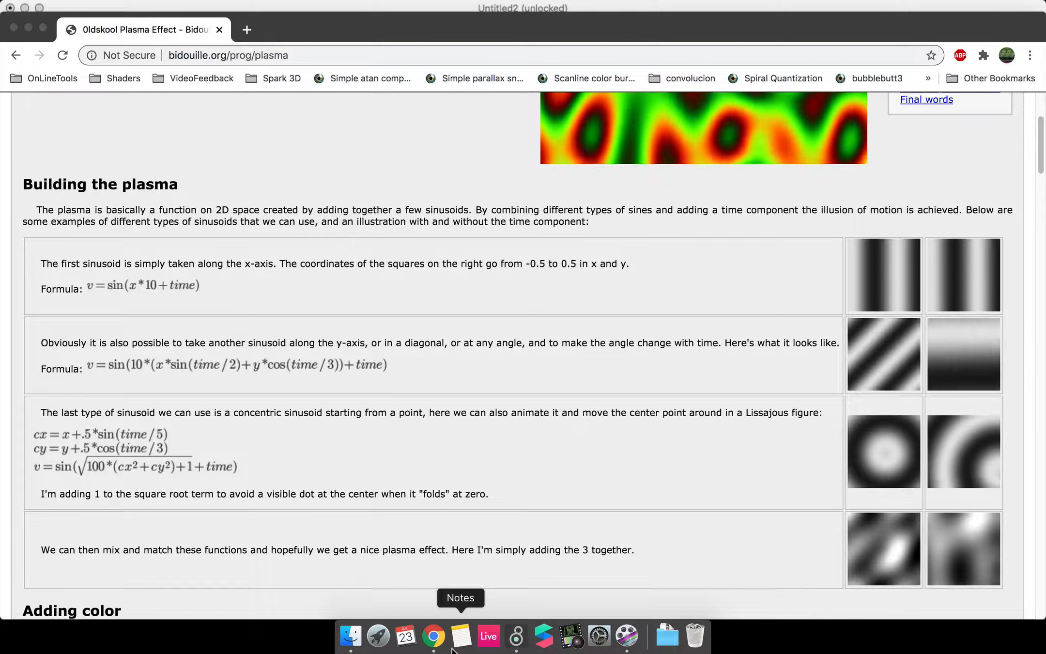
{"action": "left_click", "coordinate": [517, 637]}
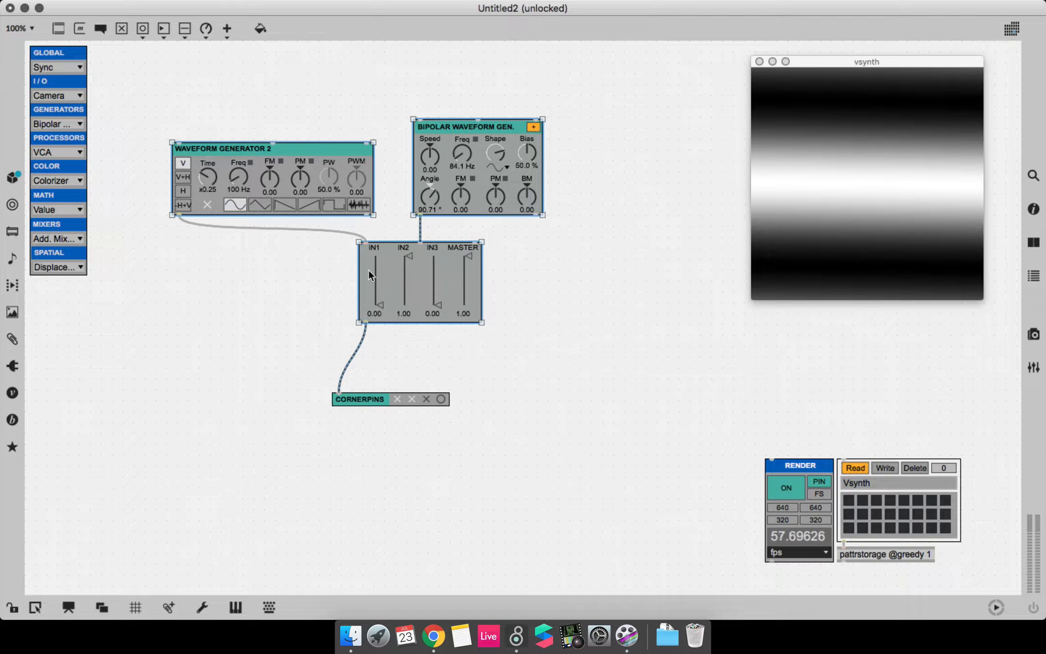
{"action": "left_click_drag", "start_coordinate": [369, 271], "coordinate": [362, 314]}
{"action": "left_click_drag", "start_coordinate": [570, 451], "coordinate": [294, 209]}
Add two LFO modules above the Bipolar Waveform Gen. and connect the first one to its FM input.
{"action": "left_click", "coordinate": [73, 68]}
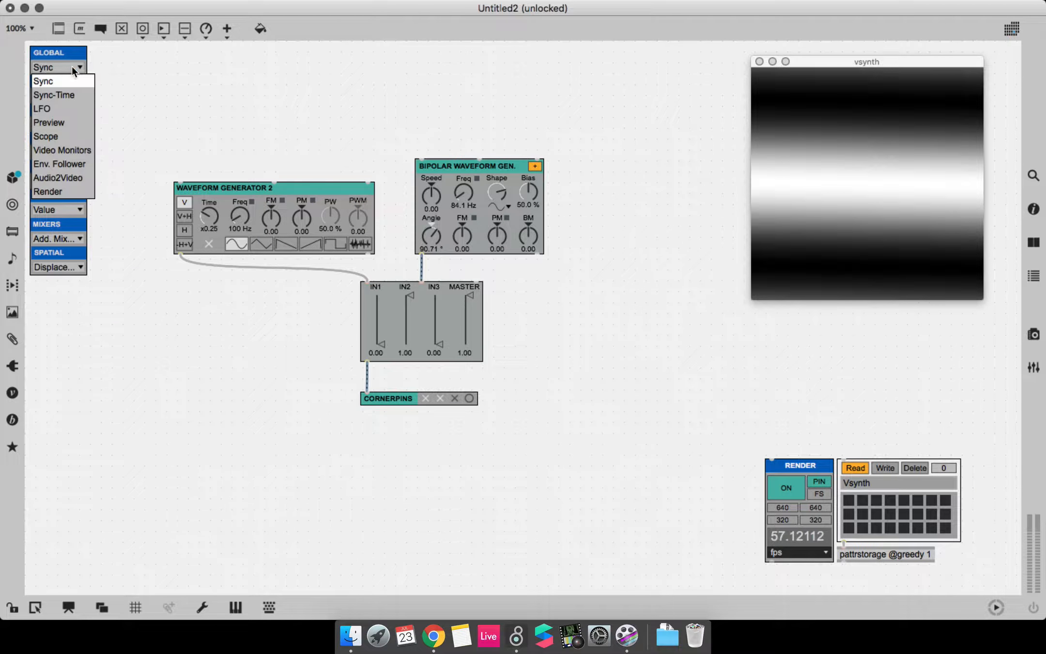
{"action": "left_click", "coordinate": [67, 111]}
{"action": "left_click_drag", "start_coordinate": [122, 69], "coordinate": [324, 90]}
{"action": "left_click_drag", "start_coordinate": [383, 138], "coordinate": [252, 92]}
{"action": "left_click_drag", "start_coordinate": [327, 88], "coordinate": [545, 77]}
{"action": "left_click_drag", "start_coordinate": [442, 107], "coordinate": [411, 111]}
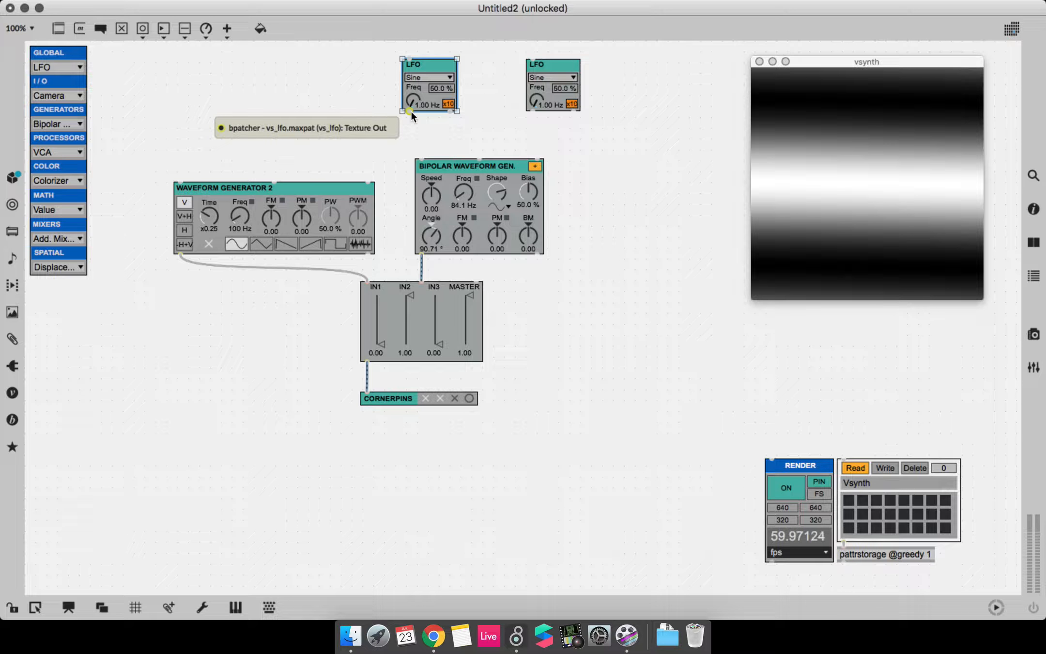
{"action": "left_click", "coordinate": [413, 118]}
{"action": "left_click_drag", "start_coordinate": [423, 163], "coordinate": [423, 165]}
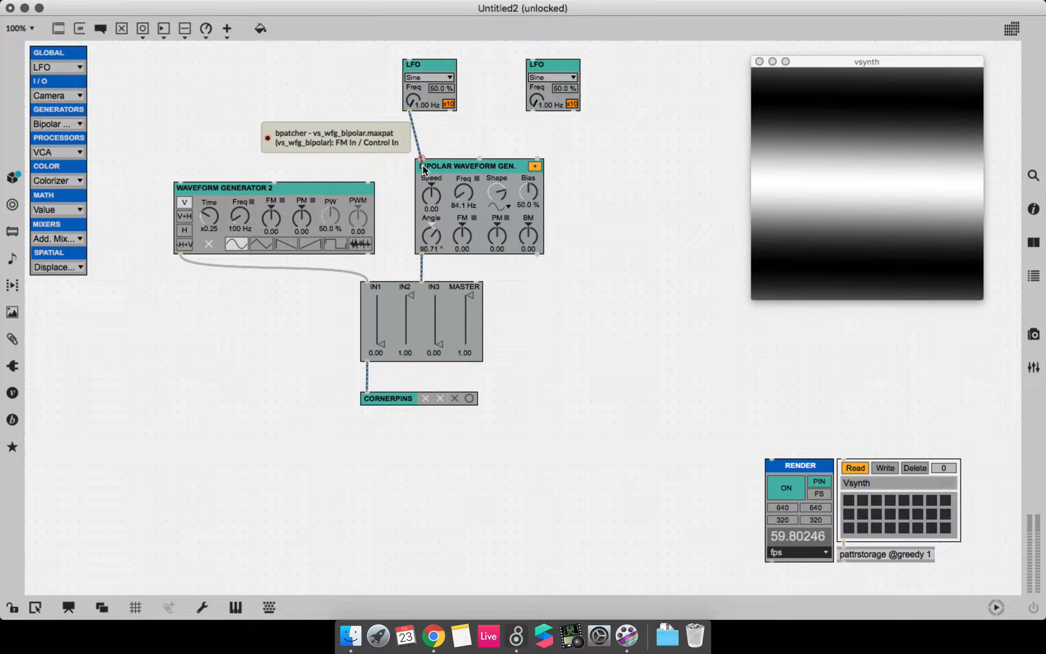
Set the Bipolar Waveform Gen. to 0° angle, 156 Hz and 0.17 FM, and the first LFO to the x1 range at 0.69 Hz.
{"action": "key", "text": "super+e"}
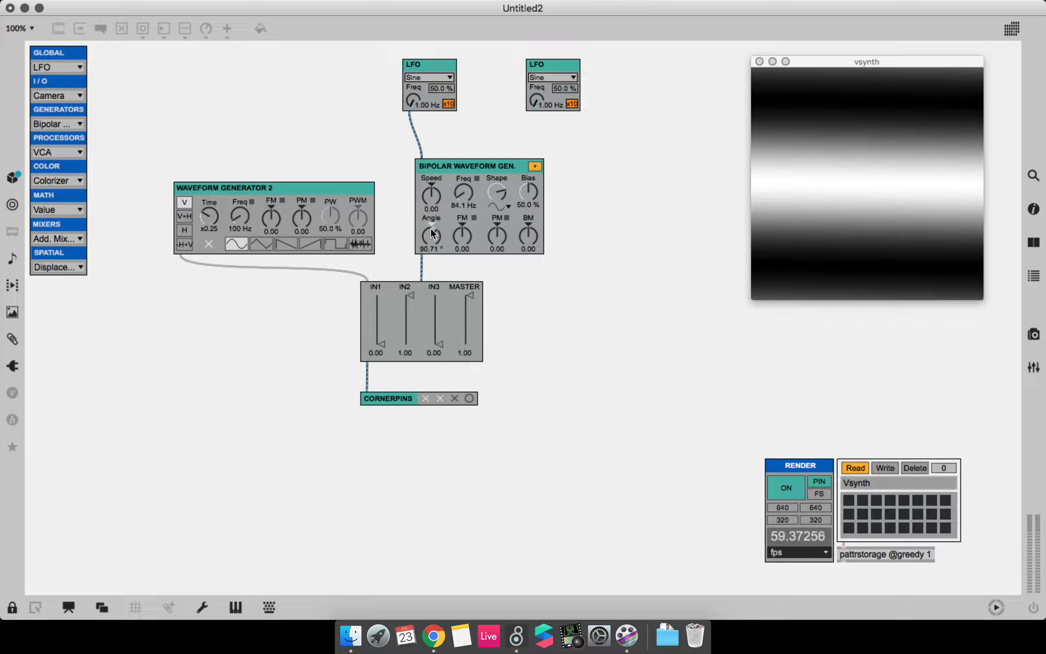
{"action": "left_click_drag", "start_coordinate": [431, 228], "coordinate": [463, 220]}
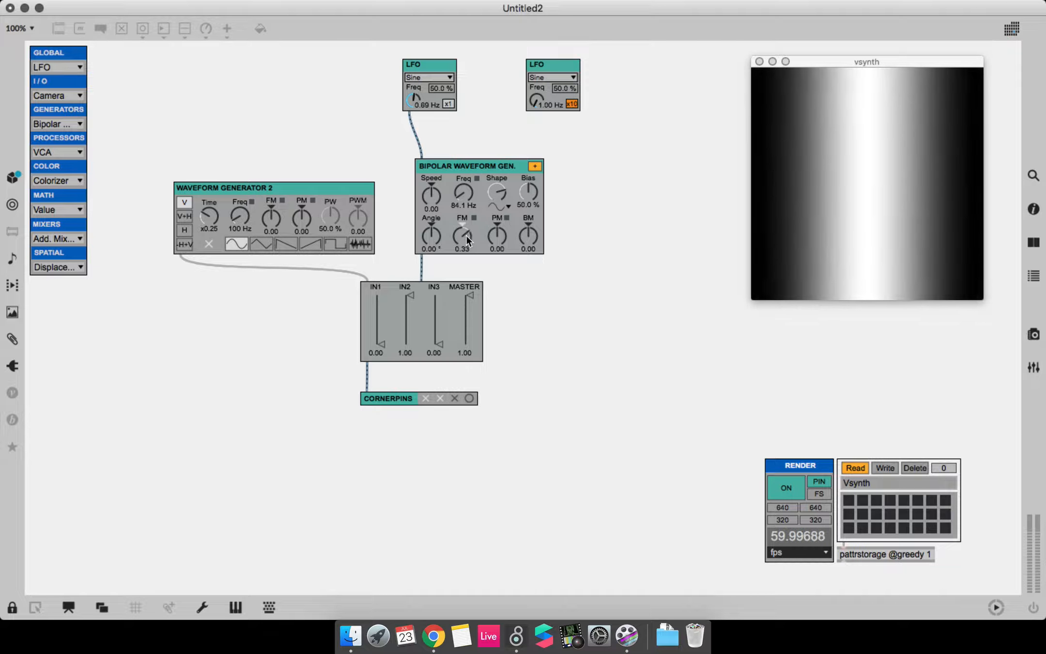
{"action": "left_click_drag", "start_coordinate": [462, 236], "coordinate": [463, 185]}
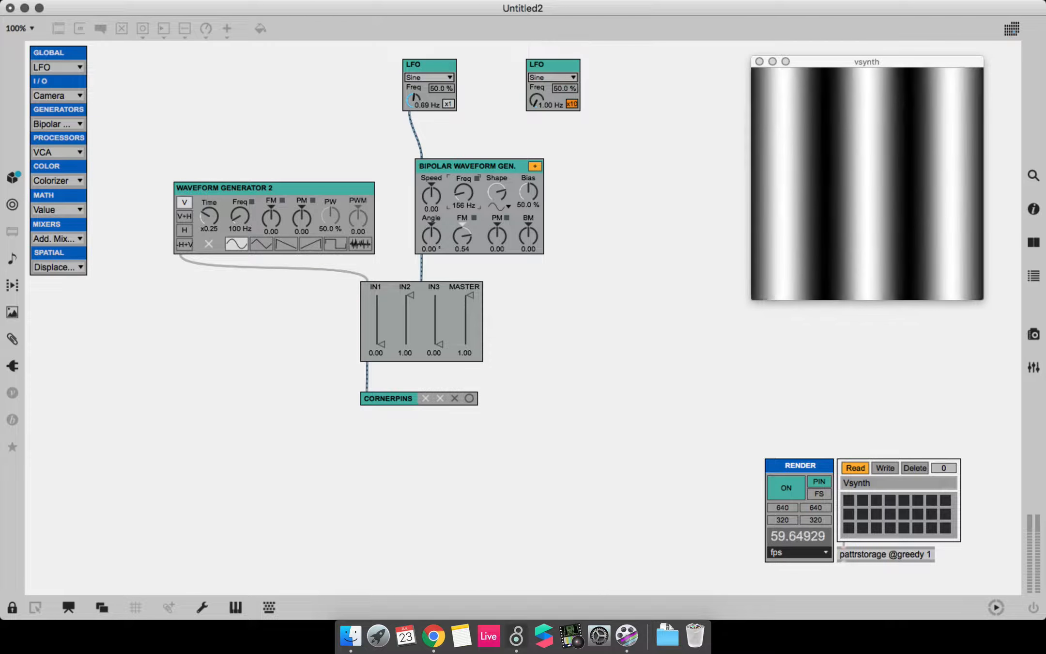
{"action": "left_click_drag", "start_coordinate": [461, 239], "coordinate": [461, 257]}
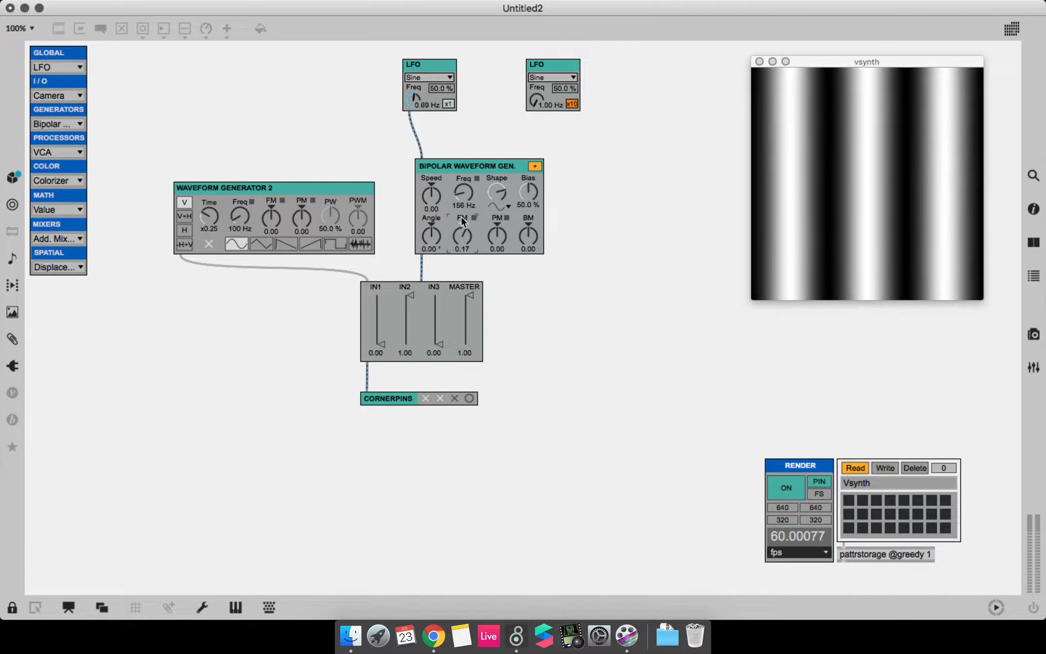
{"action": "left_click", "coordinate": [435, 74]}
{"action": "left_click", "coordinate": [434, 73]}
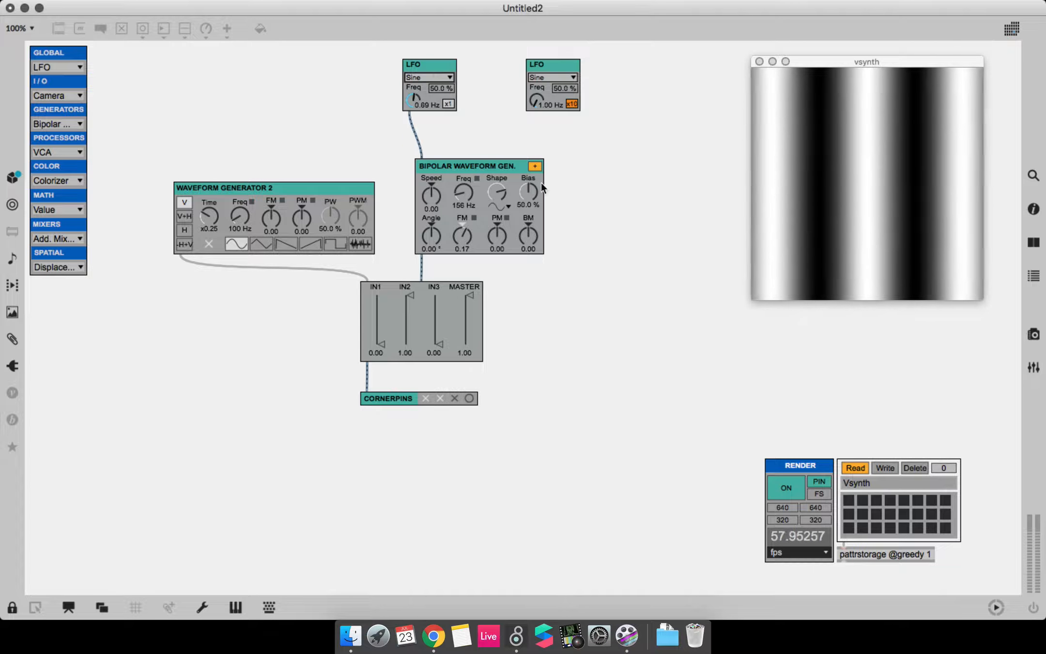
Check the article's sinusoid examples in Chrome, and back in Max set the first LFO to Triangle and the Bipolar Waveform Gen. to 0.20 FM and 122 Hz.
{"action": "left_click", "coordinate": [434, 638]}
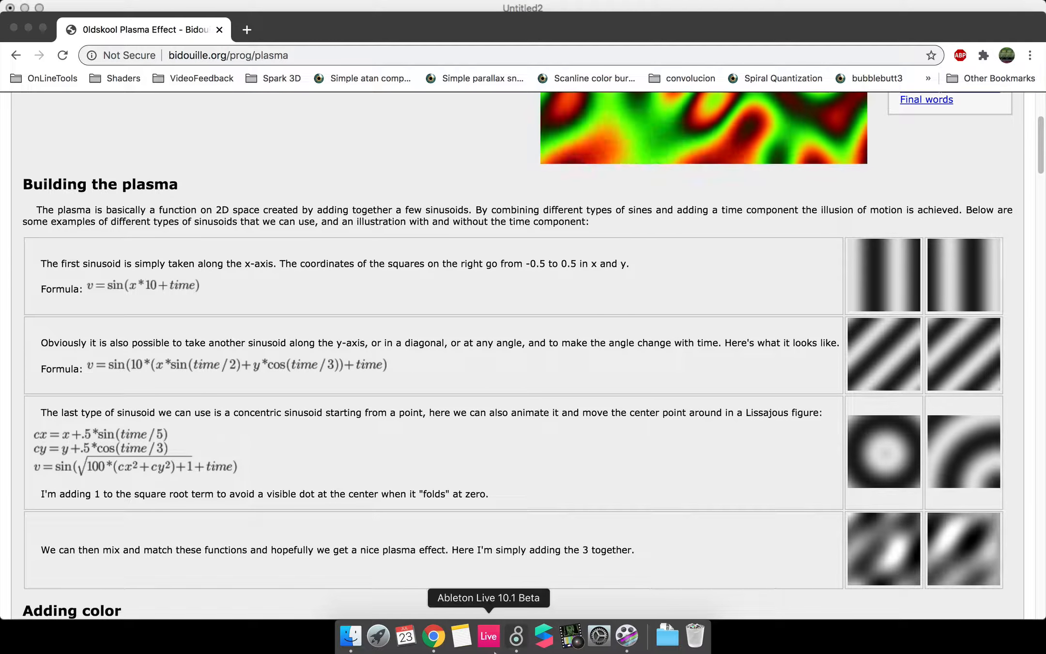
{"action": "left_click", "coordinate": [517, 636]}
{"action": "left_click", "coordinate": [427, 76]}
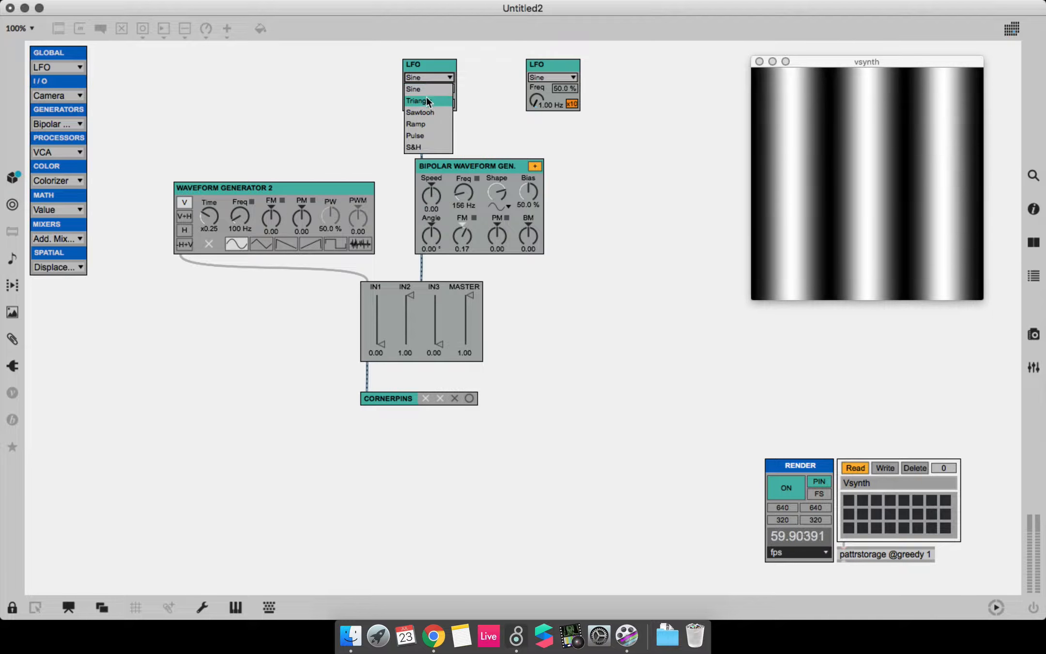
{"action": "left_click", "coordinate": [428, 99]}
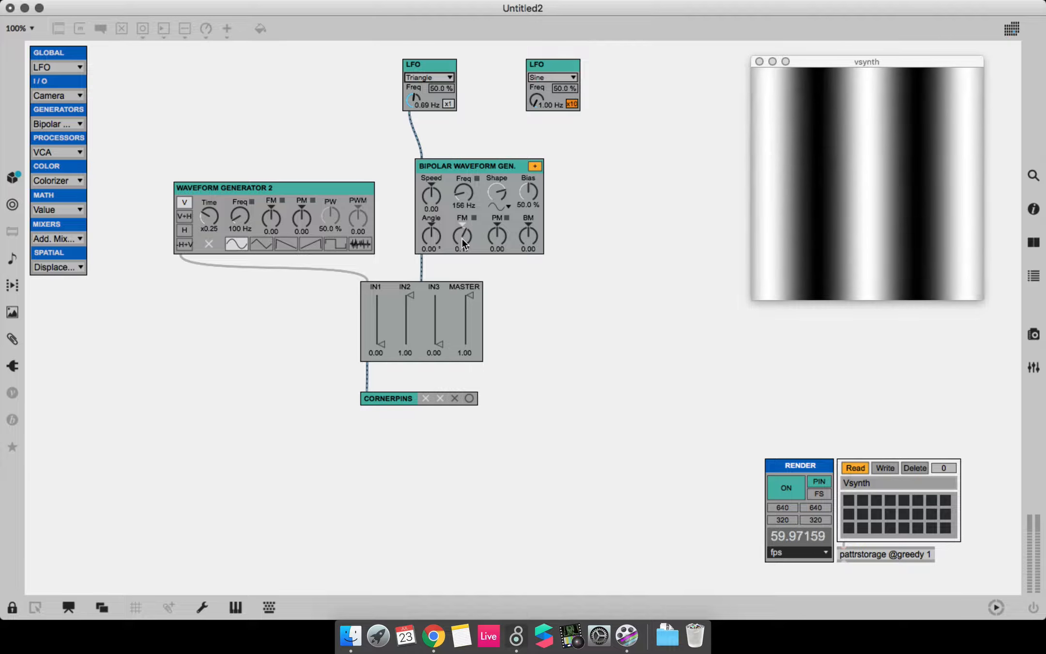
{"action": "left_click_drag", "start_coordinate": [462, 239], "coordinate": [462, 236]}
{"action": "left_click_drag", "start_coordinate": [464, 193], "coordinate": [465, 199]}
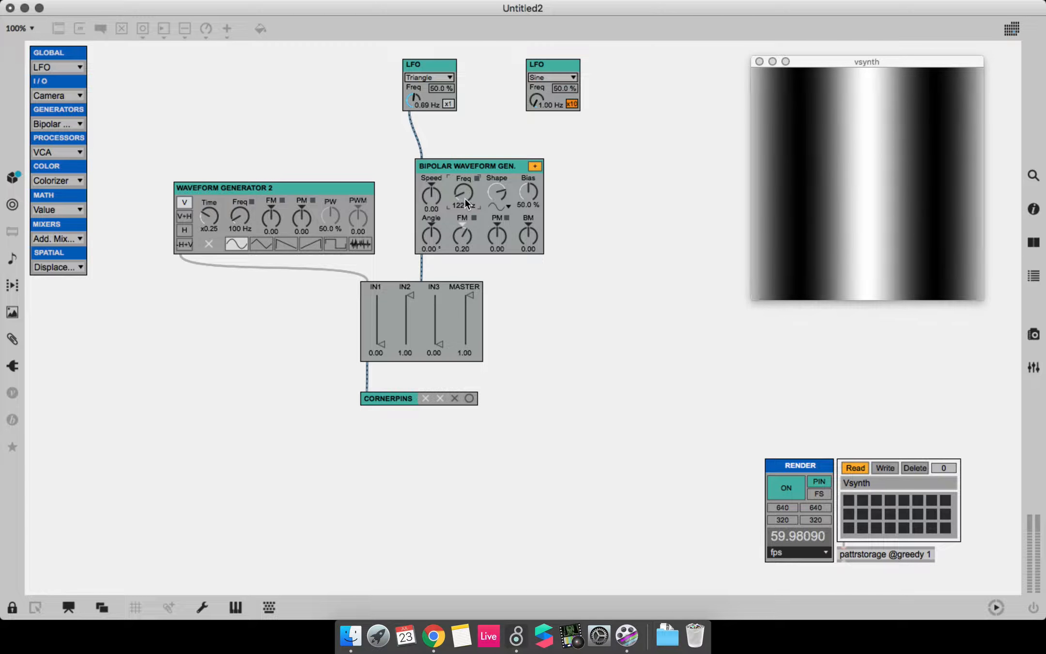
Move the second LFO beside the first one, set it to Ramp, and lower the Bipolar Waveform Gen. to free space above it.
{"action": "key", "text": "super+e"}
{"action": "left_click_drag", "start_coordinate": [572, 104], "coordinate": [524, 94]}
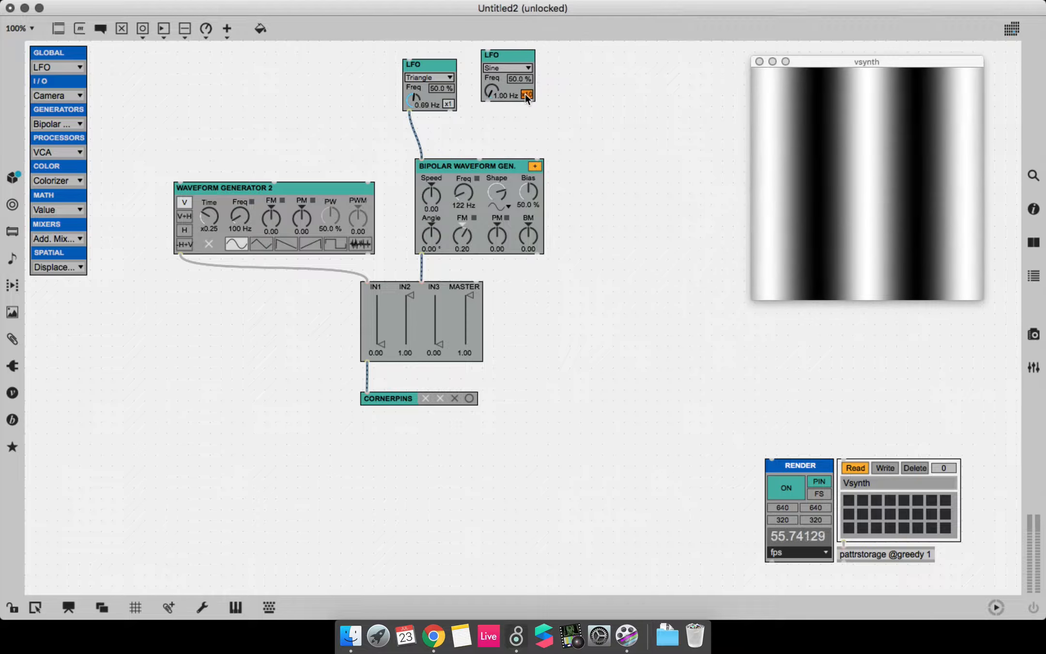
{"action": "left_click", "coordinate": [521, 76]}
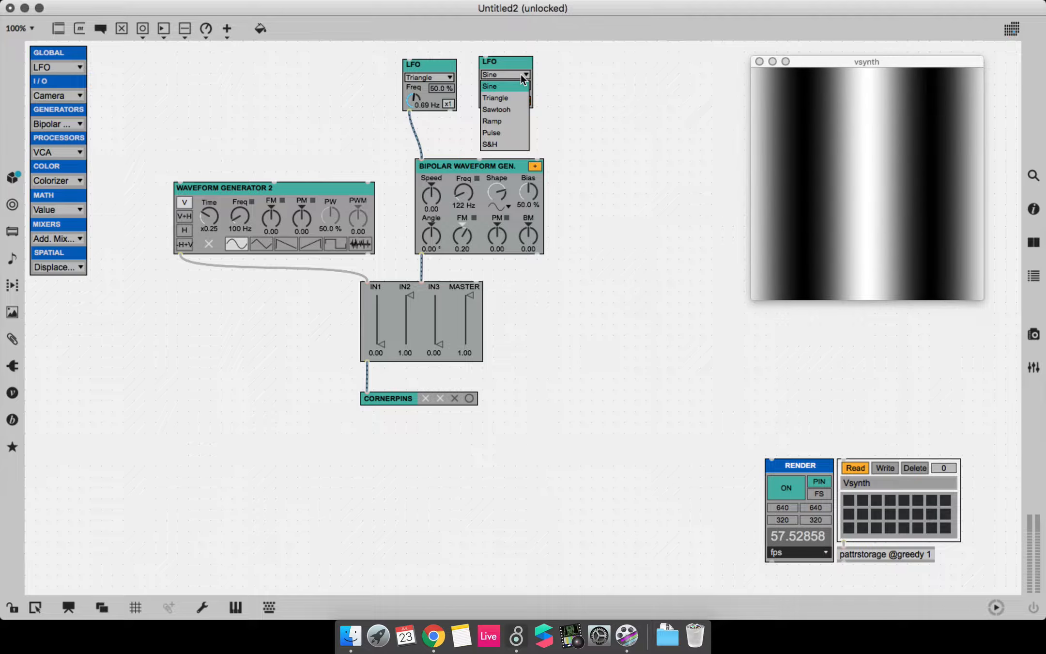
{"action": "left_click", "coordinate": [508, 120]}
{"action": "left_click_drag", "start_coordinate": [527, 219], "coordinate": [527, 232]}
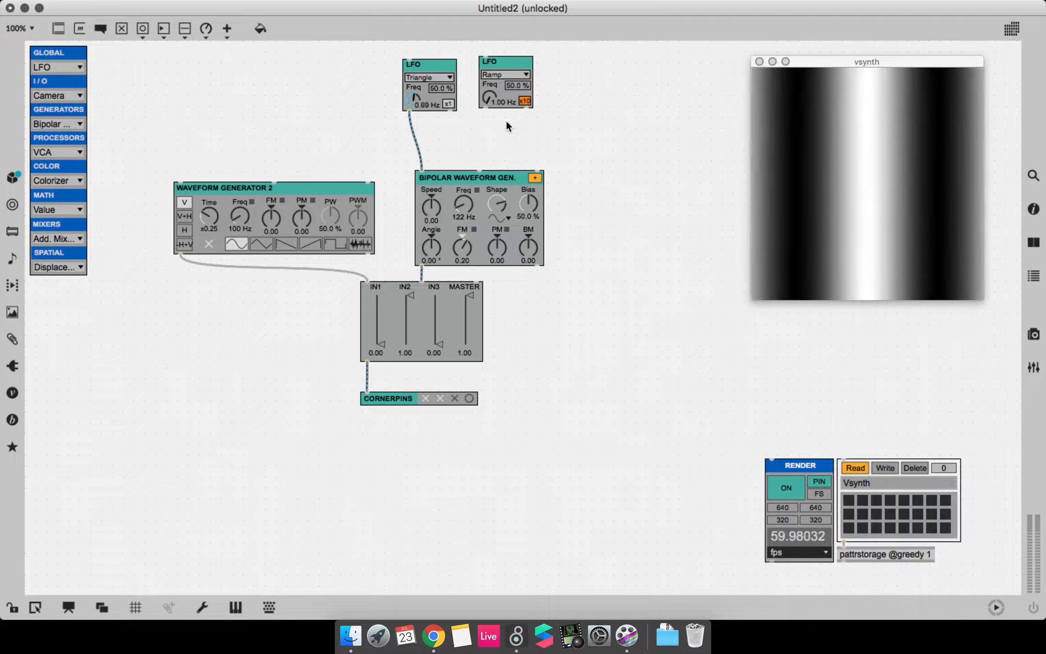
Create a "* 360." object below the Ramp LFO and feed it from that LFO's last outlet.
{"action": "type", "text": "n"}
{"action": "type", "text": "*"}
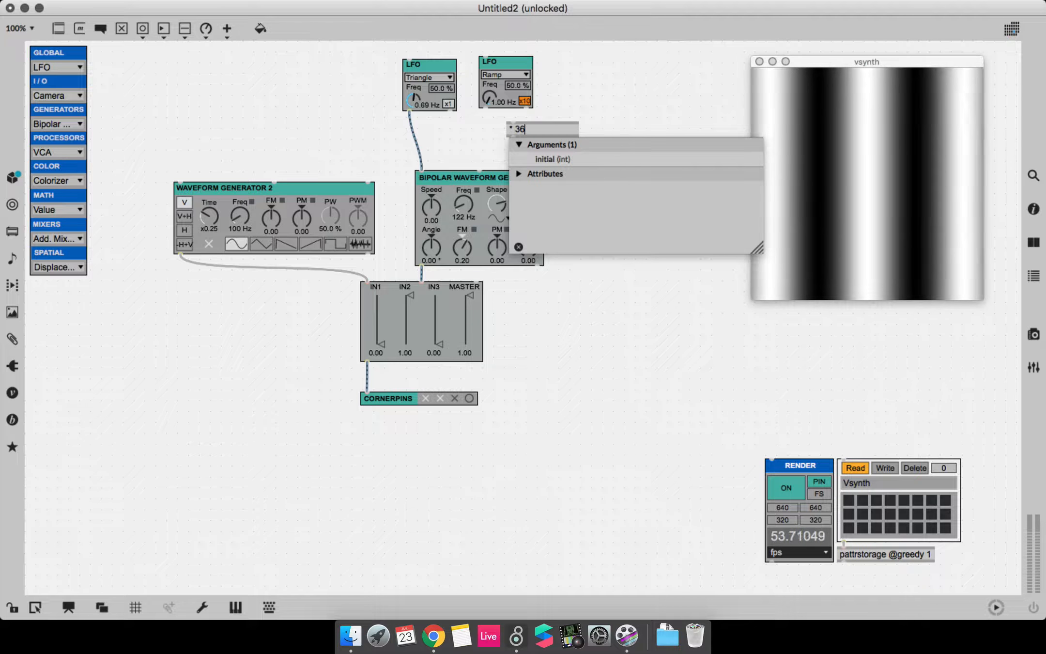
{"action": "key", "text": "Return"}
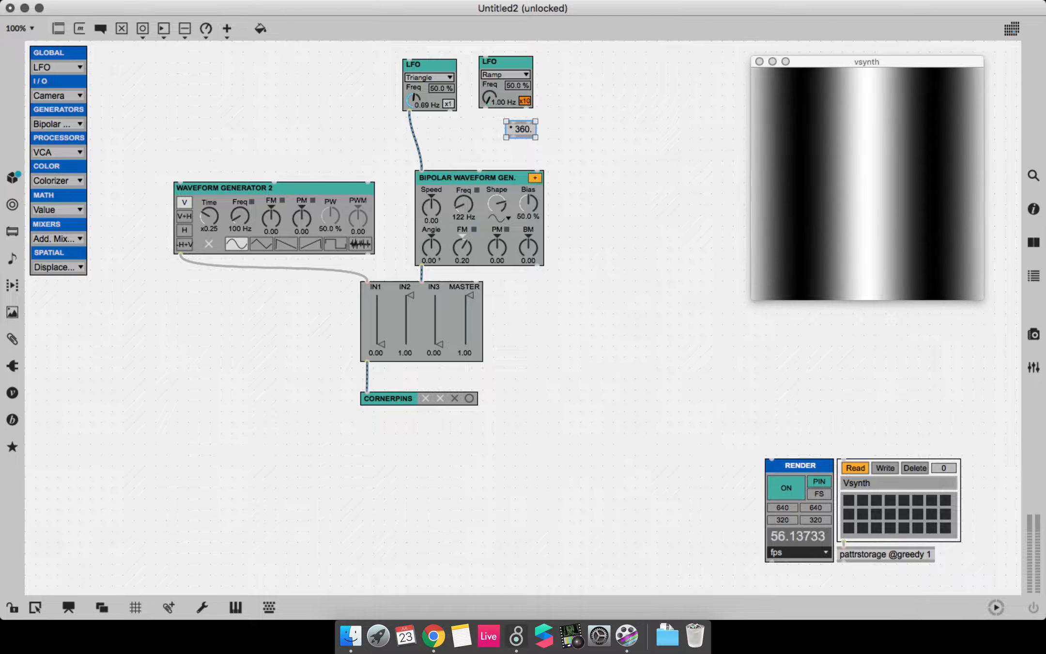
{"action": "left_click_drag", "start_coordinate": [487, 108], "coordinate": [526, 110]}
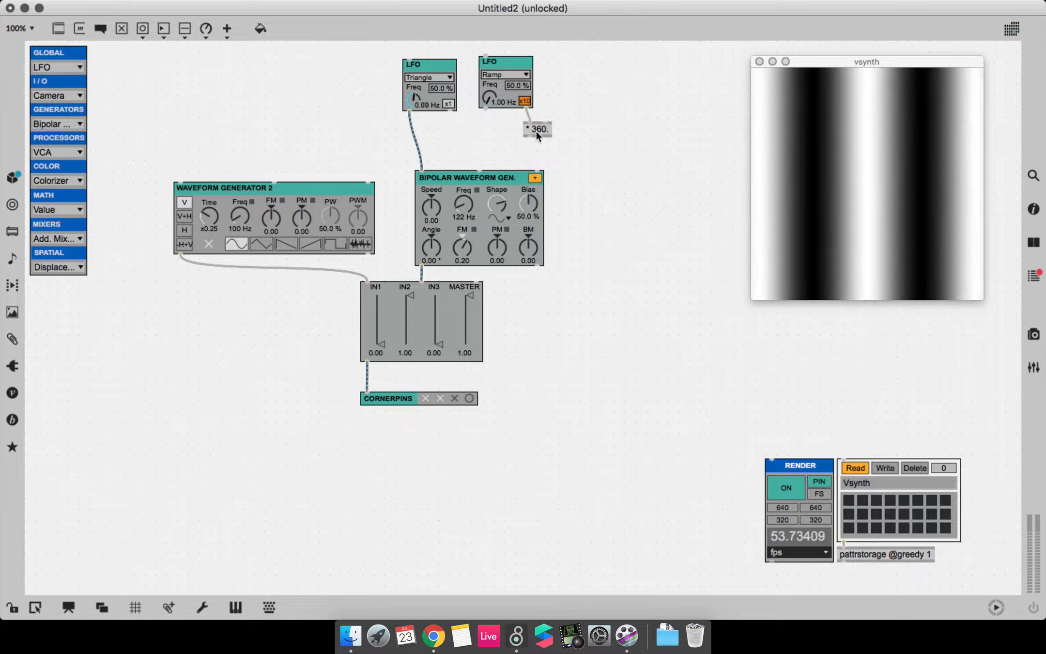
Add a "prepend angle" object after "* 360." and connect it to the first inlet of the Bipolar Waveform Gen.
{"action": "type", "text": "nprepend angle"}
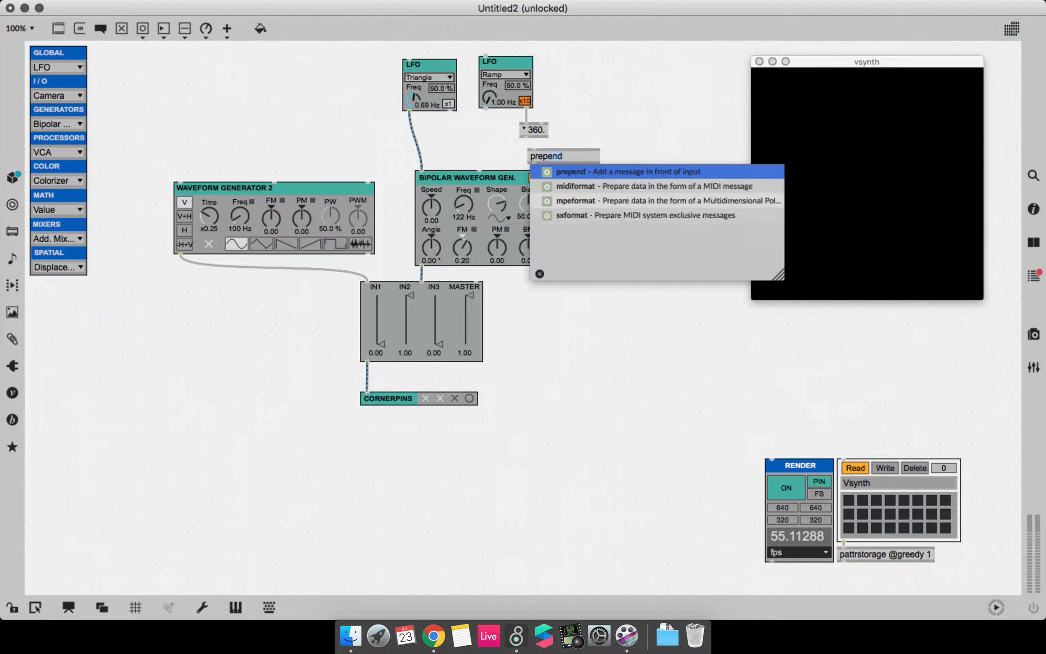
{"action": "key", "text": "Return"}
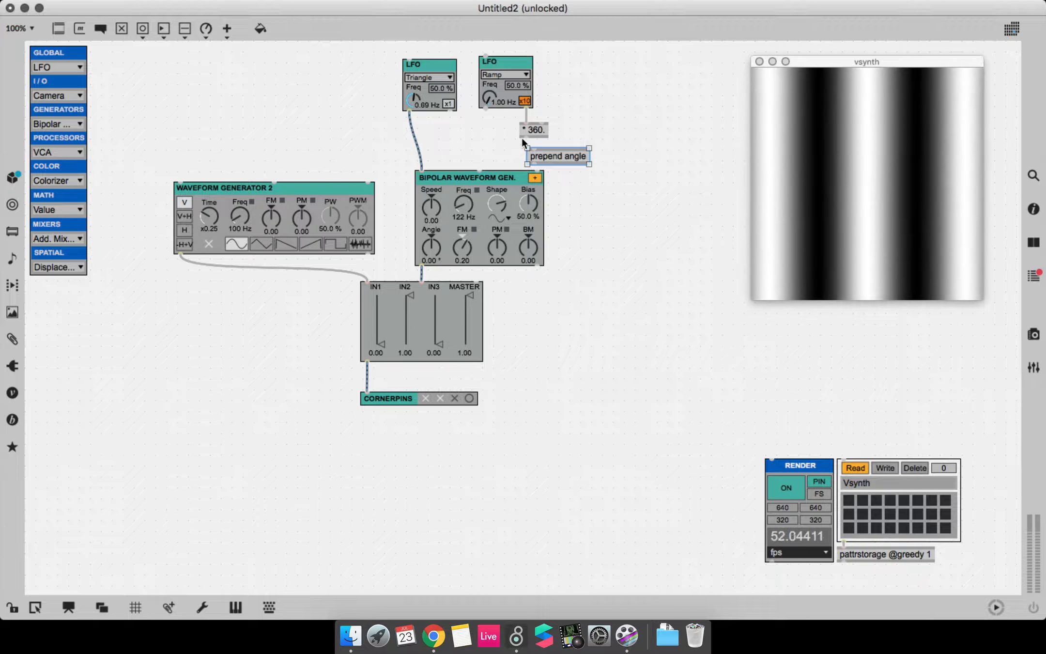
{"action": "left_click_drag", "start_coordinate": [540, 158], "coordinate": [424, 179]}
Rearrange the modulators so the Ramp LFO and its two objects sit left of the Triangle LFO, just above the Bipolar Waveform Gen.
{"action": "left_click_drag", "start_coordinate": [402, 95], "coordinate": [414, 92]}
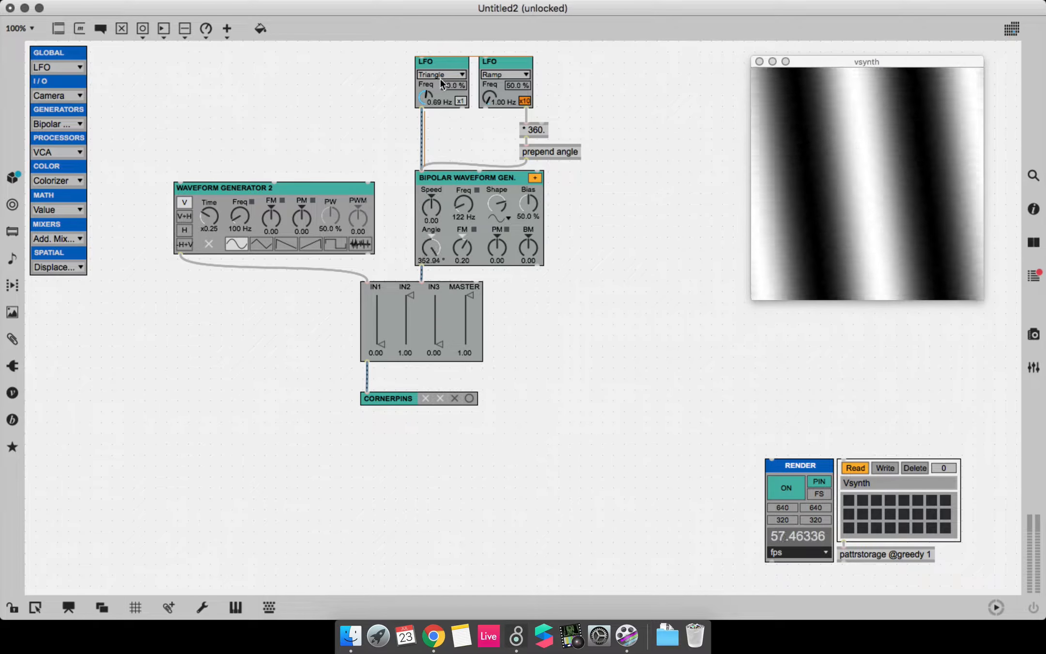
{"action": "left_click_drag", "start_coordinate": [612, 156], "coordinate": [539, 129]}
{"action": "left_click_drag", "start_coordinate": [537, 131], "coordinate": [478, 153]}
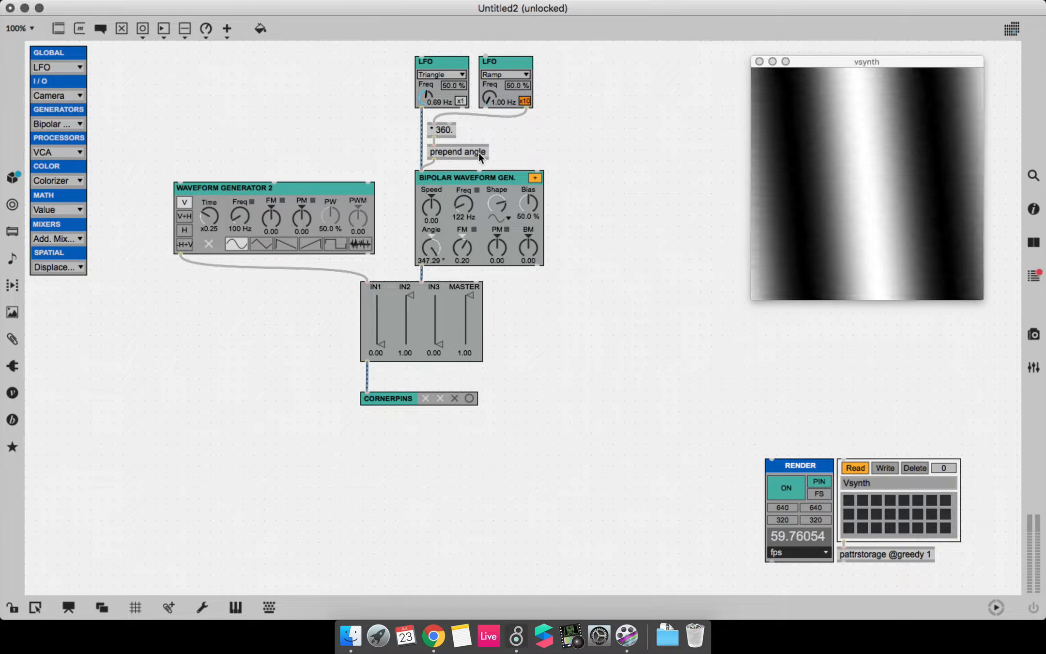
{"action": "left_click_drag", "start_coordinate": [521, 92], "coordinate": [388, 84]}
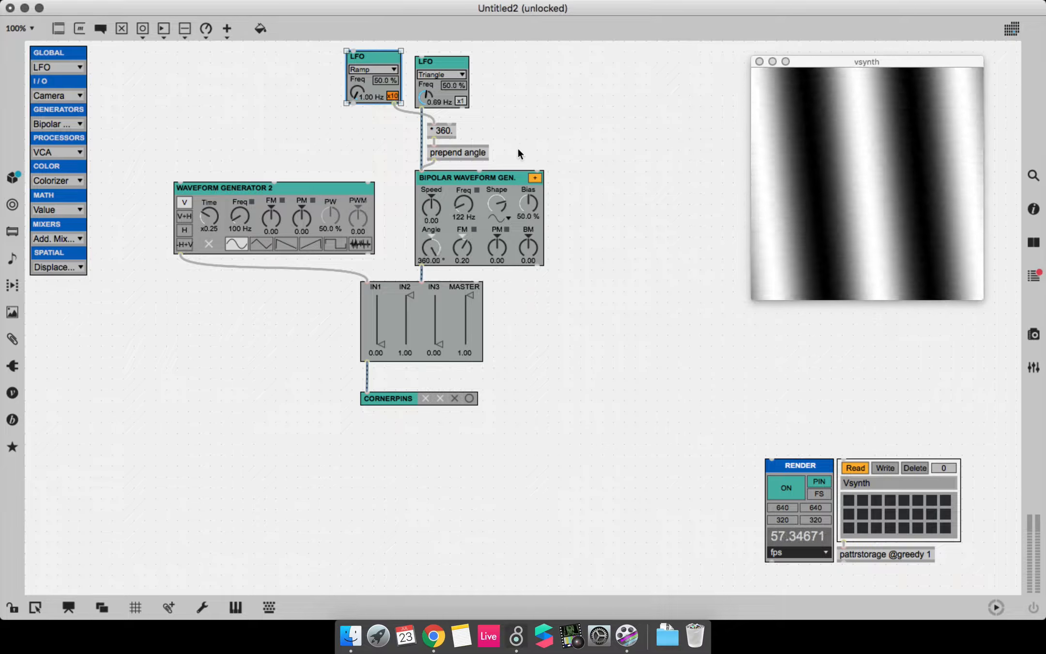
{"action": "left_click_drag", "start_coordinate": [517, 149], "coordinate": [436, 144]}
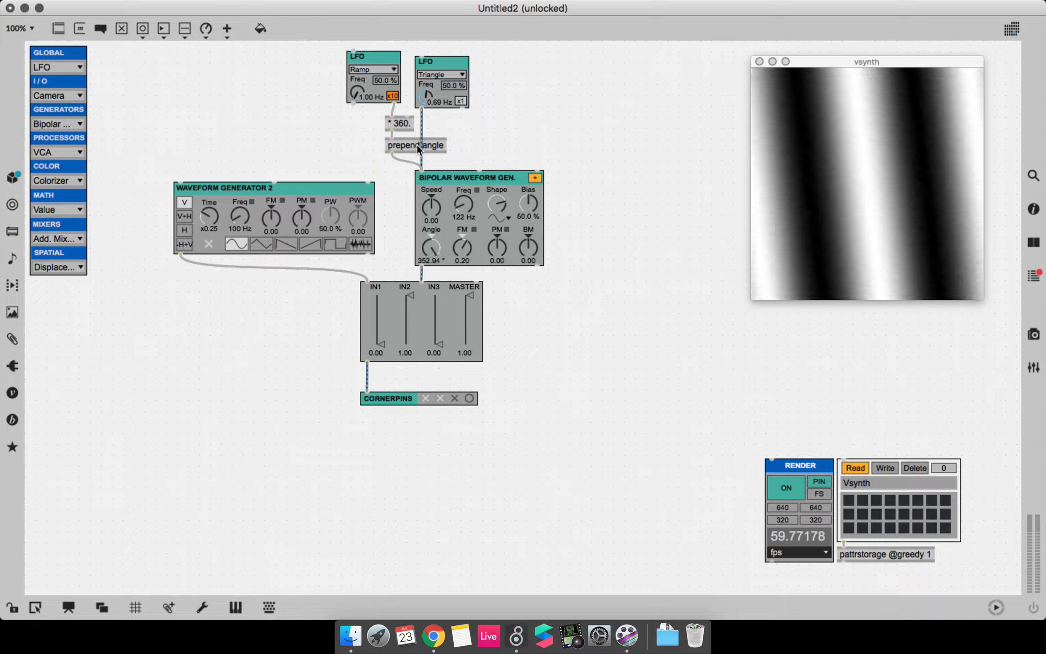
{"action": "left_click", "coordinate": [456, 104]}
{"action": "left_click_drag", "start_coordinate": [455, 104], "coordinate": [499, 148]}
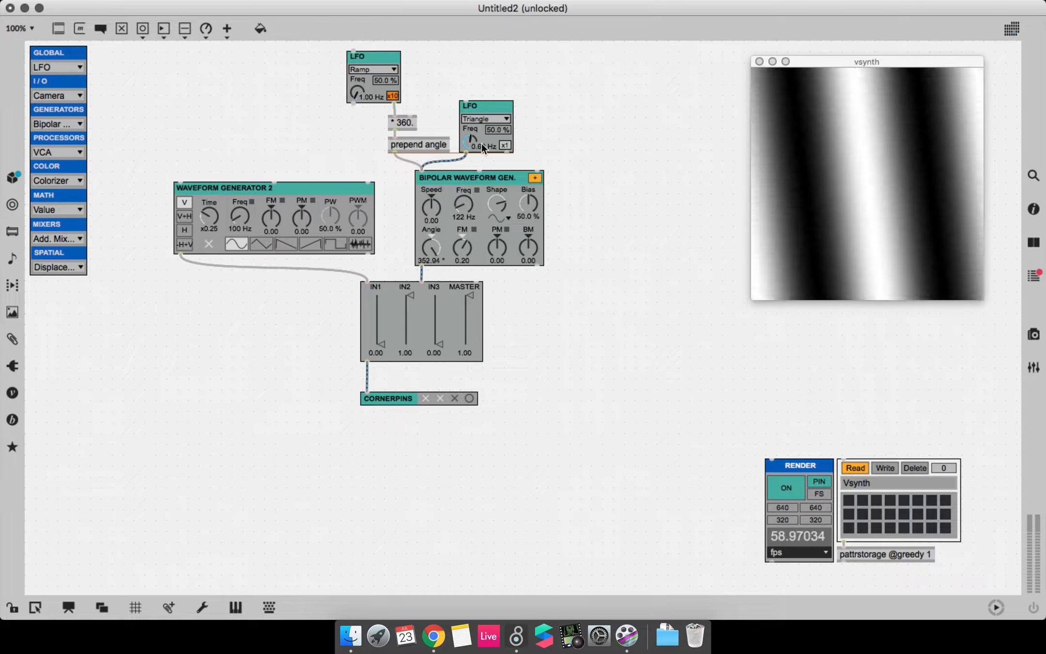
{"action": "left_click_drag", "start_coordinate": [382, 83], "coordinate": [383, 86]}
{"action": "left_click", "coordinate": [383, 86]}
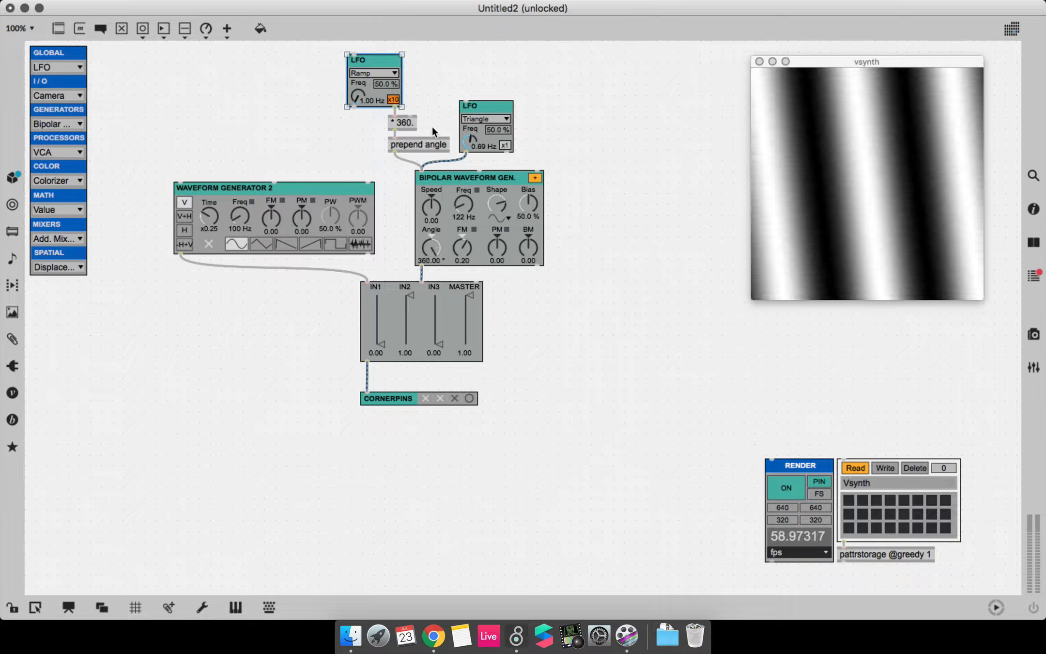
Set the Ramp LFO to x1 and 0.17 Hz, the Triangle LFO to 0.44 Hz, and the Bipolar Waveform Gen. to 73.7 Hz and 0.60 FM.
{"action": "key", "text": "super+e"}
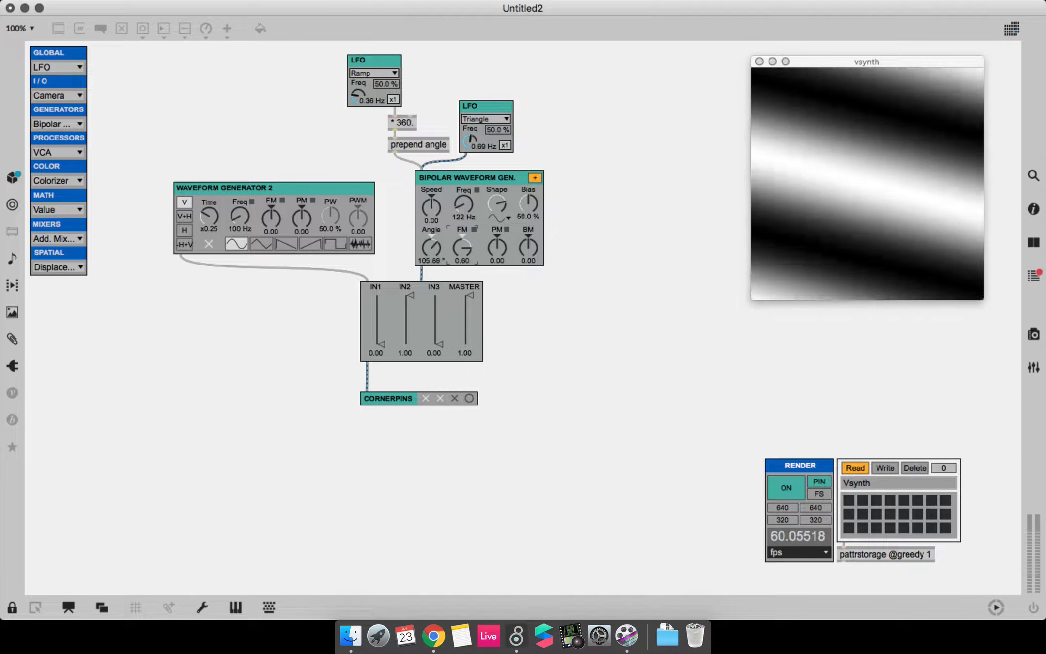
{"action": "left_click_drag", "start_coordinate": [462, 215], "coordinate": [461, 242]}
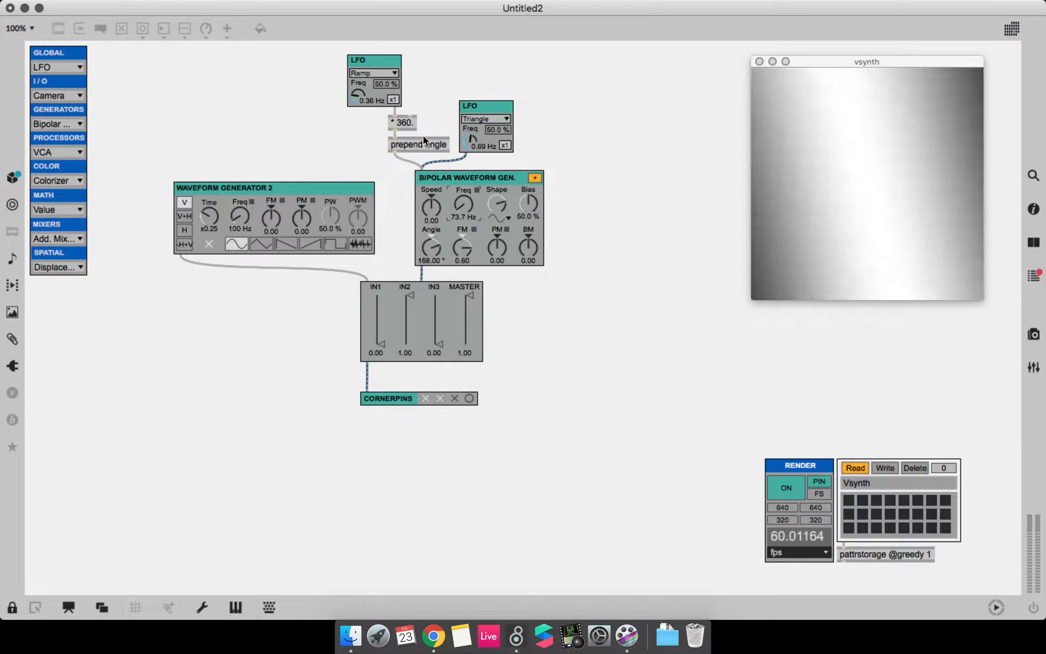
{"action": "left_click_drag", "start_coordinate": [359, 98], "coordinate": [359, 105]}
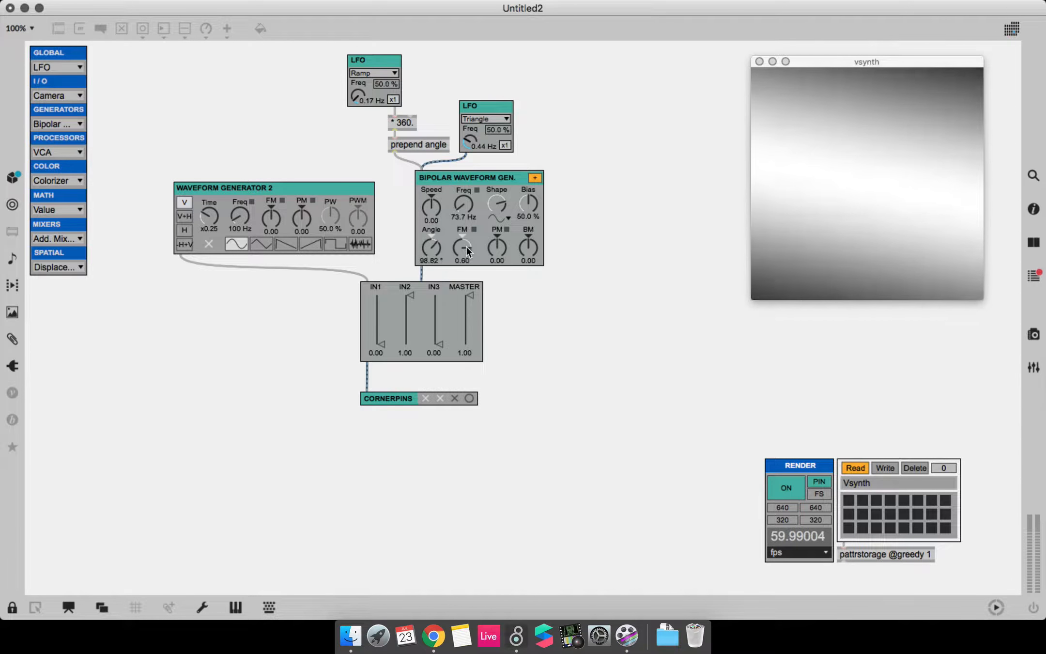
Blend both generators in the mixer by raising IN1 to 1.00 and setting the master to 0.50.
{"action": "left_click_drag", "start_coordinate": [385, 318], "coordinate": [381, 294]}
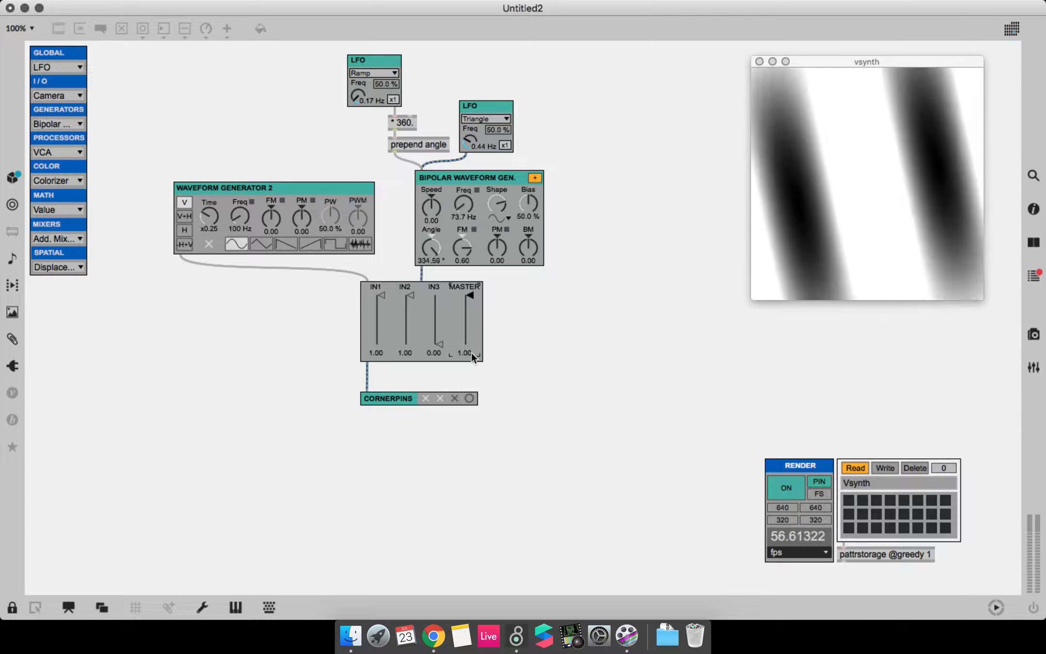
{"action": "left_click_drag", "start_coordinate": [472, 353], "coordinate": [472, 378]}
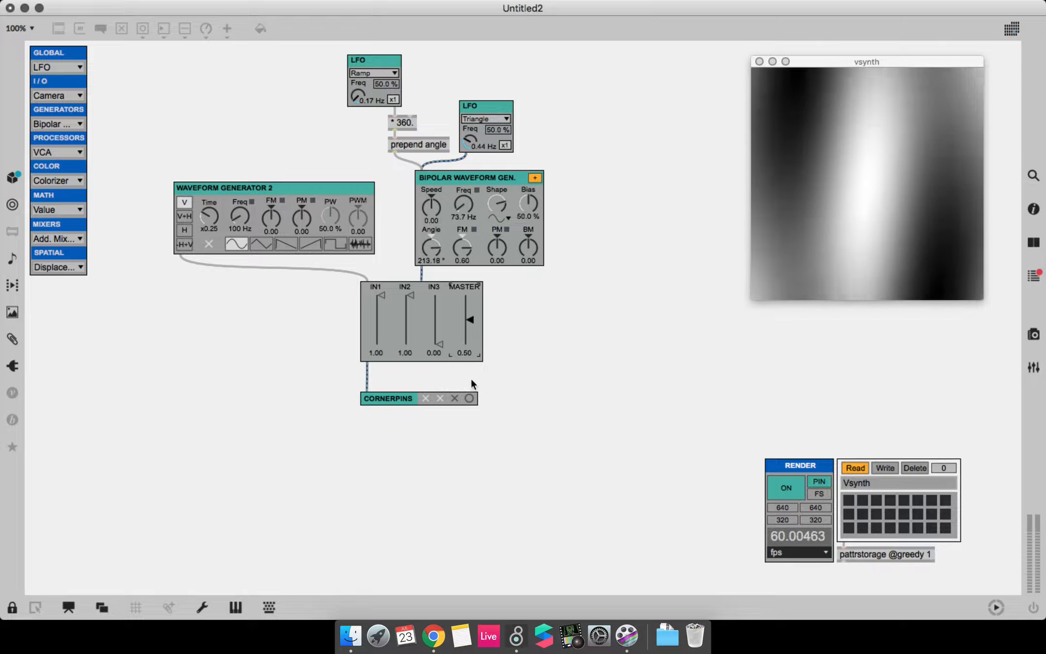
Review the article's concentric sinusoid formula in Chrome and return to Max.
{"action": "left_click", "coordinate": [433, 636]}
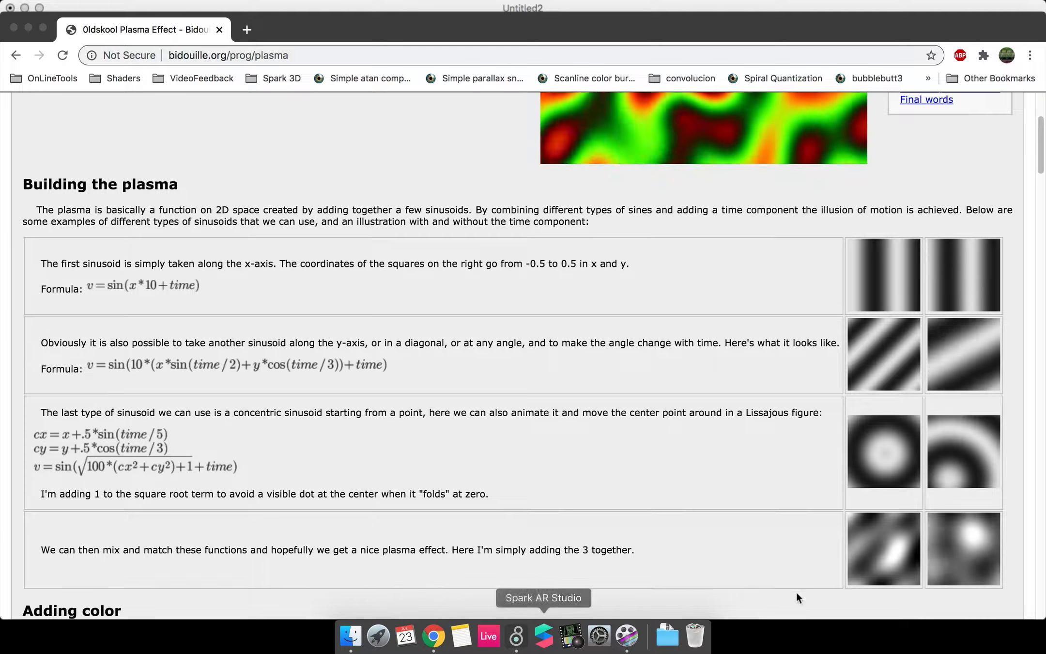
{"action": "scroll", "coordinate": [986, 548], "scroll_direction": "down", "scroll_amount": 3}
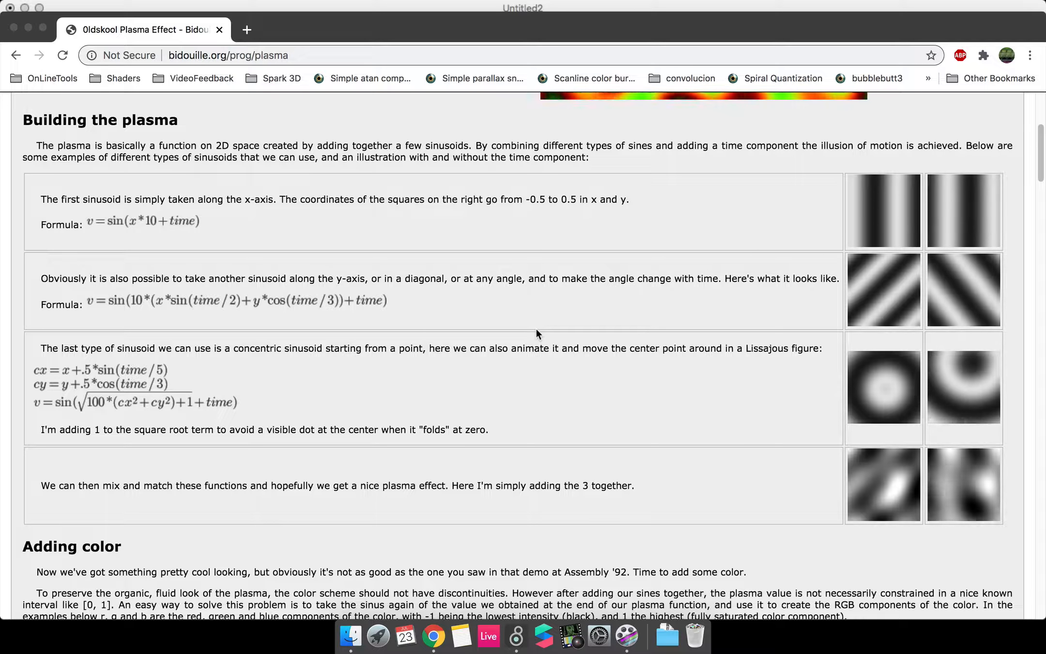
{"action": "left_click", "coordinate": [516, 635]}
{"action": "left_click", "coordinate": [58, 127]}
{"action": "left_click", "coordinate": [67, 206]}
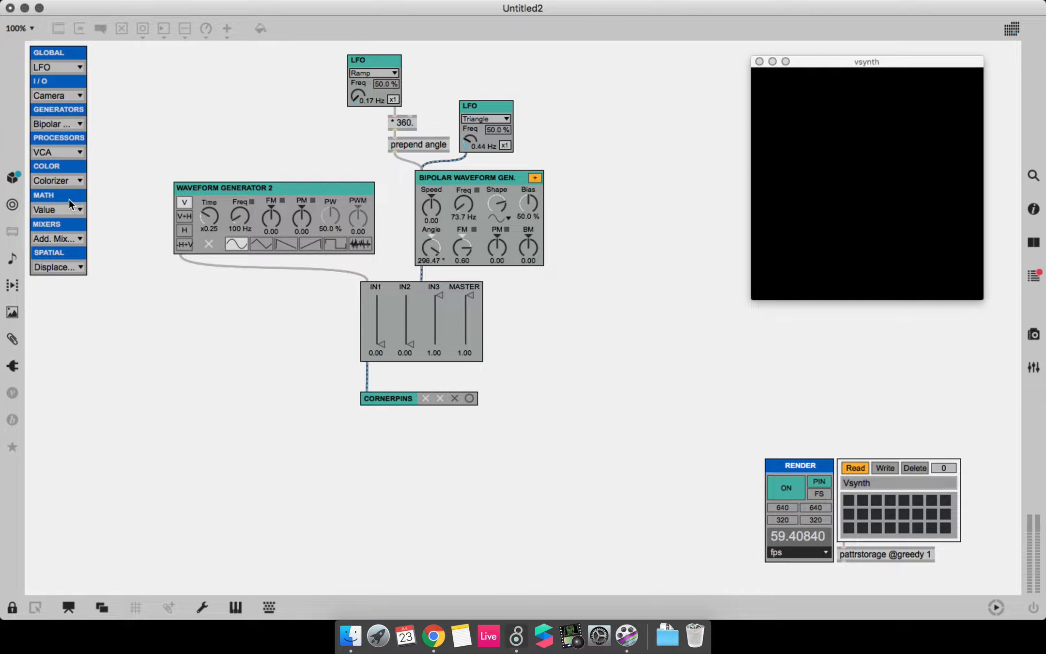
{"action": "key", "text": "super+e"}
{"action": "left_click", "coordinate": [153, 91]}
{"action": "key", "text": "BackSpace"}
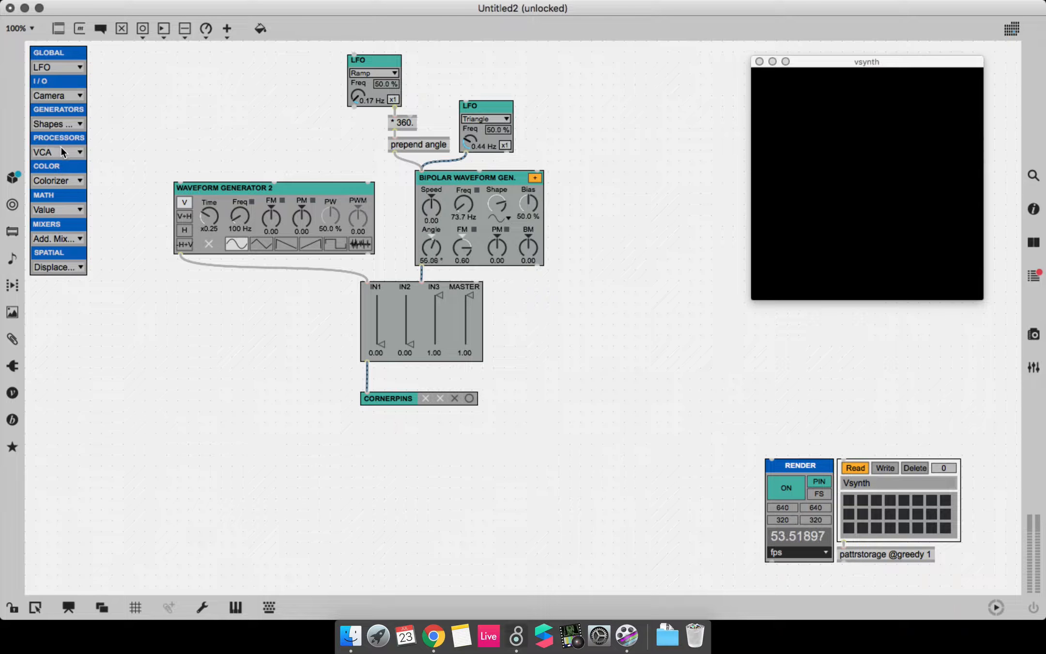
{"action": "left_click", "coordinate": [61, 151]}
{"action": "left_click", "coordinate": [115, 167]}
Add a Radial WFG, connect it to the mixer's IN3 input, and place it beside the Bipolar Waveform Gen.
{"action": "left_click", "coordinate": [61, 124]}
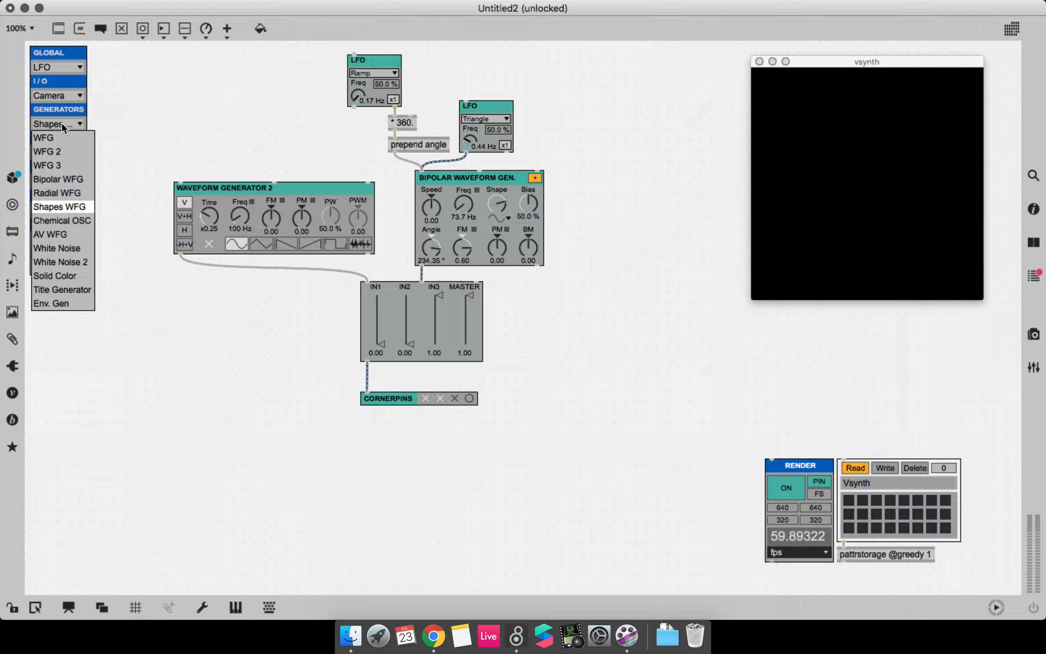
{"action": "left_click", "coordinate": [69, 193]}
{"action": "mouse_move", "coordinate": [112, 108]}
{"action": "left_mouse_down"}
{"action": "mouse_move", "coordinate": [600, 152]}
{"action": "mouse_move", "coordinate": [634, 168]}
{"action": "mouse_move", "coordinate": [477, 282]}
{"action": "left_mouse_up"}
{"action": "left_click", "coordinate": [605, 185]}
{"action": "left_click_drag", "start_coordinate": [634, 153], "coordinate": [591, 238]}
Set the Radial Waveform Generator's time to x0 and frequency to 140 Hz, and compare it with the article's concentric sinusoid in Chrome.
{"action": "key", "text": "super+e"}
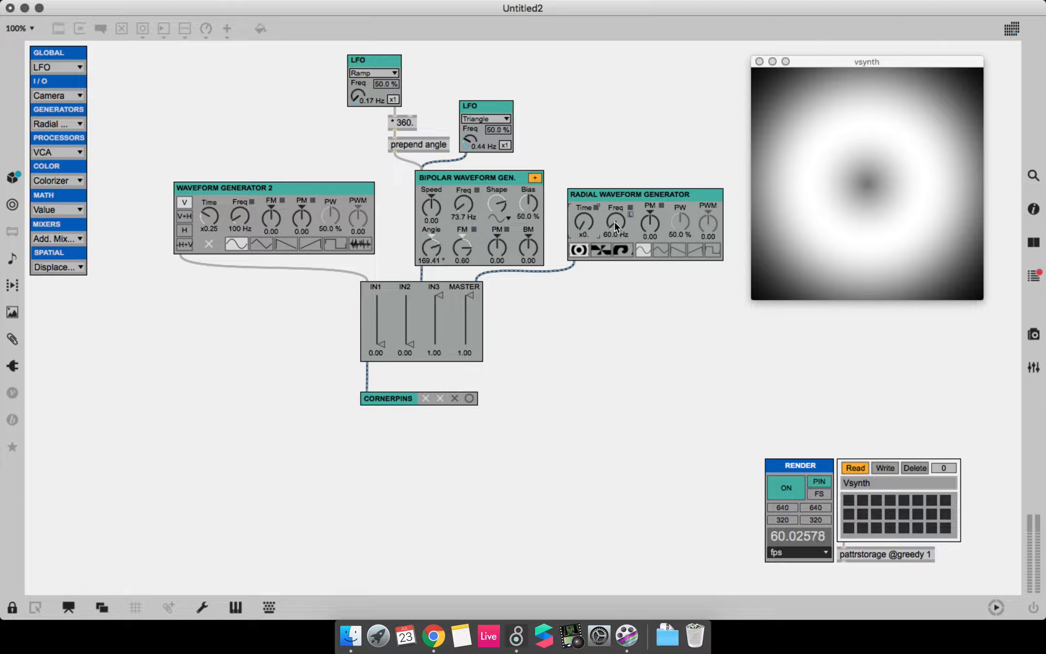
{"action": "left_click_drag", "start_coordinate": [615, 222], "coordinate": [615, 215]}
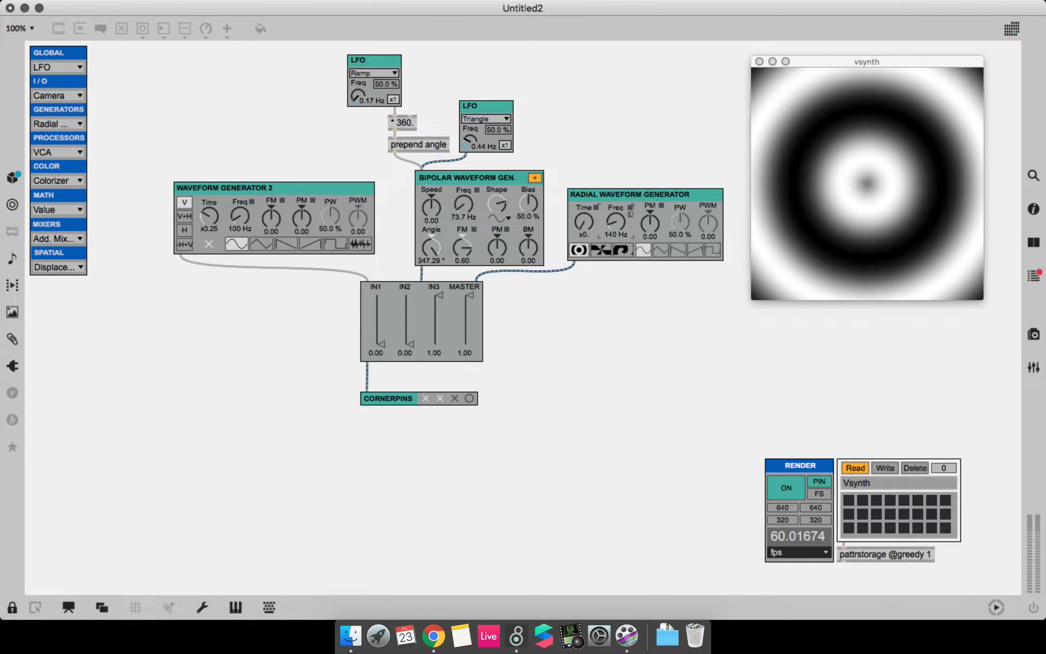
{"action": "left_click", "coordinate": [433, 638]}
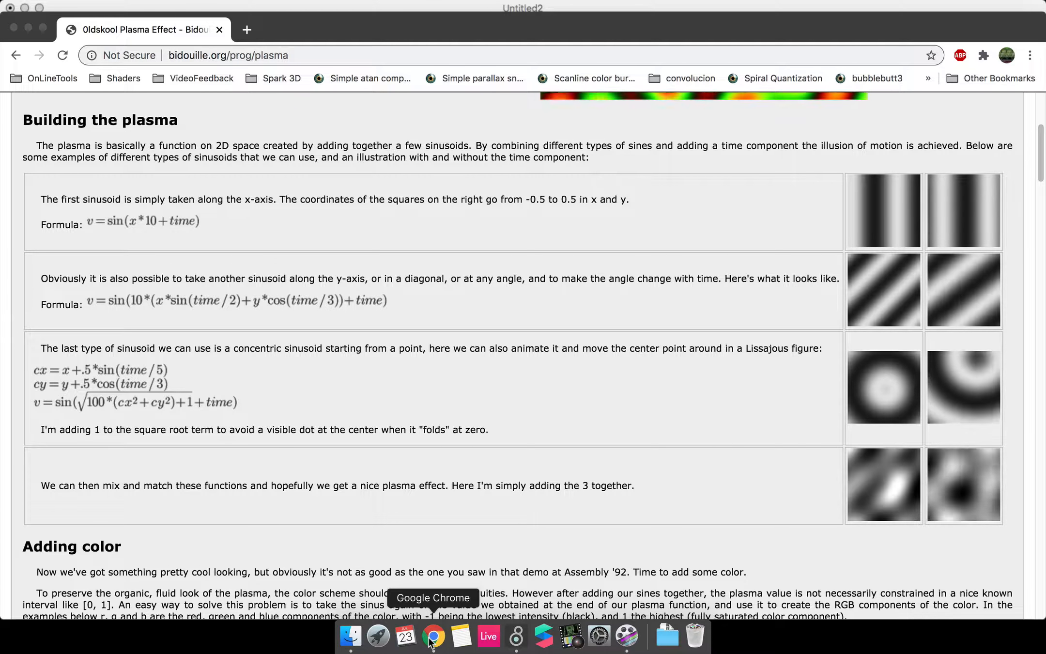
{"action": "left_click", "coordinate": [517, 637]}
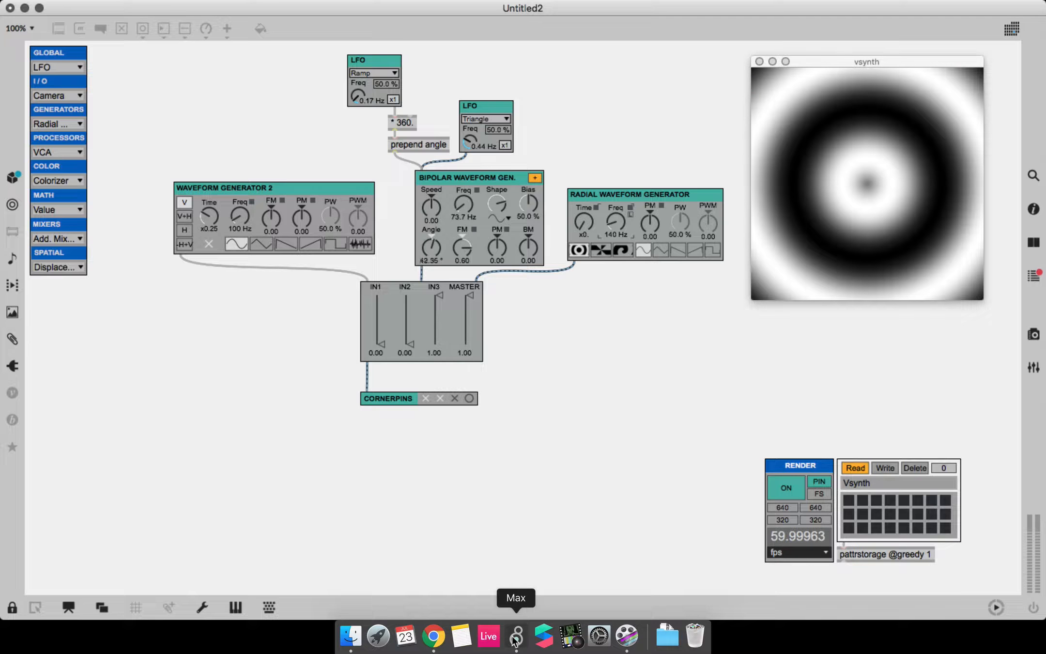
Paste the Vsynth extra vs_center_ctrl.maxpat above the Radial Waveform Generator and connect it to the generator's control input.
{"action": "key", "text": "super+e"}
{"action": "right_click", "coordinate": [583, 327]}
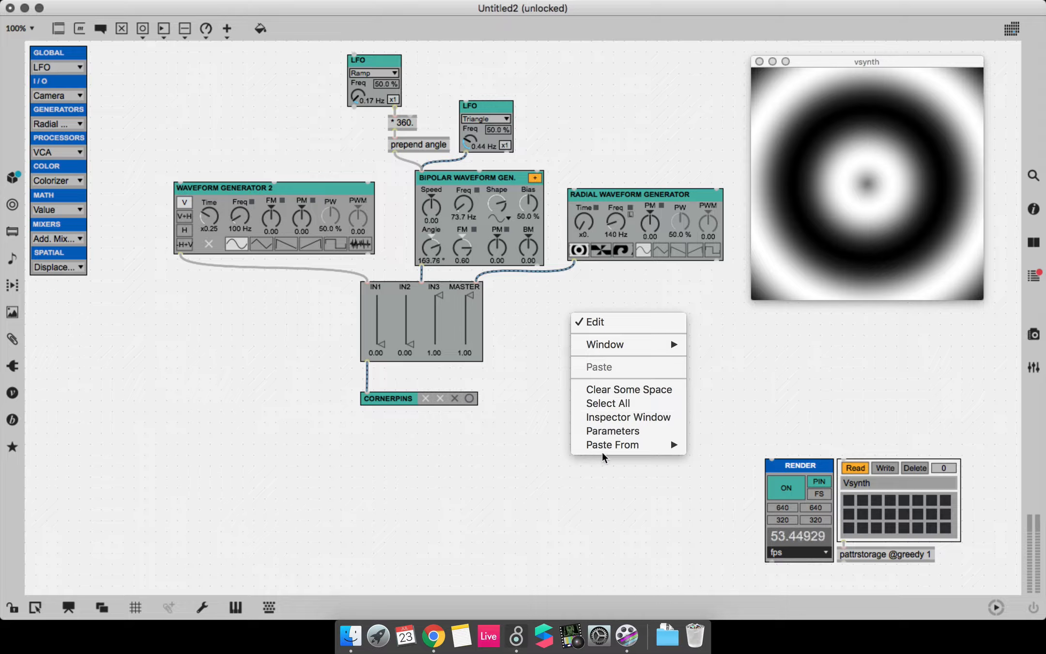
{"action": "mouse_move", "coordinate": [609, 448]}
{"action": "mouse_move", "coordinate": [753, 507]}
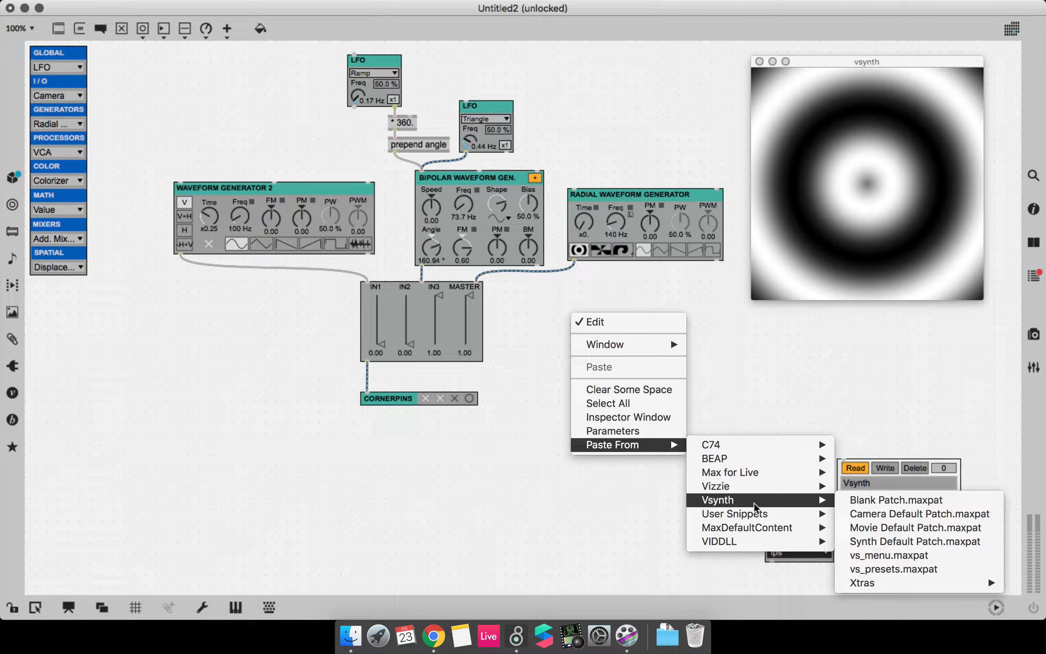
{"action": "mouse_move", "coordinate": [870, 583]}
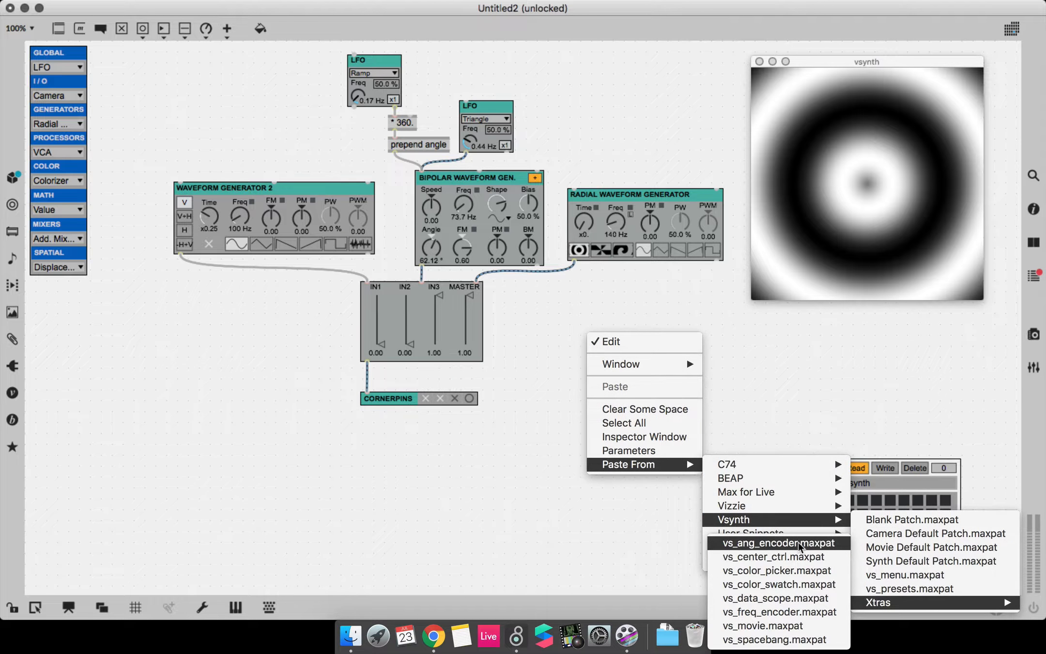
{"action": "left_click", "coordinate": [800, 557]}
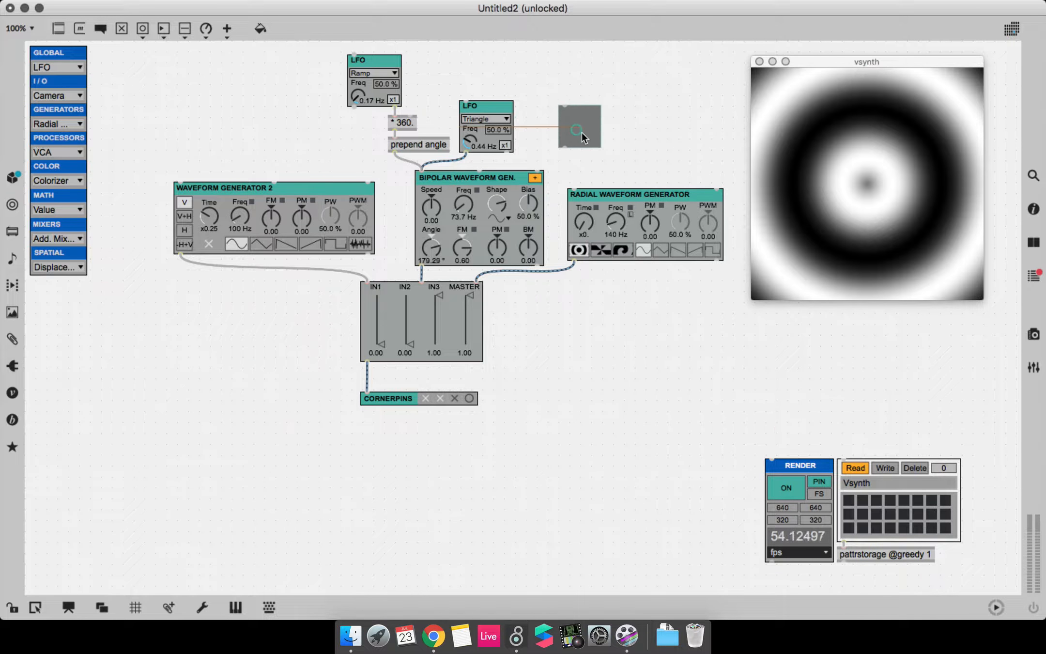
{"action": "left_click_drag", "start_coordinate": [582, 133], "coordinate": [573, 196]}
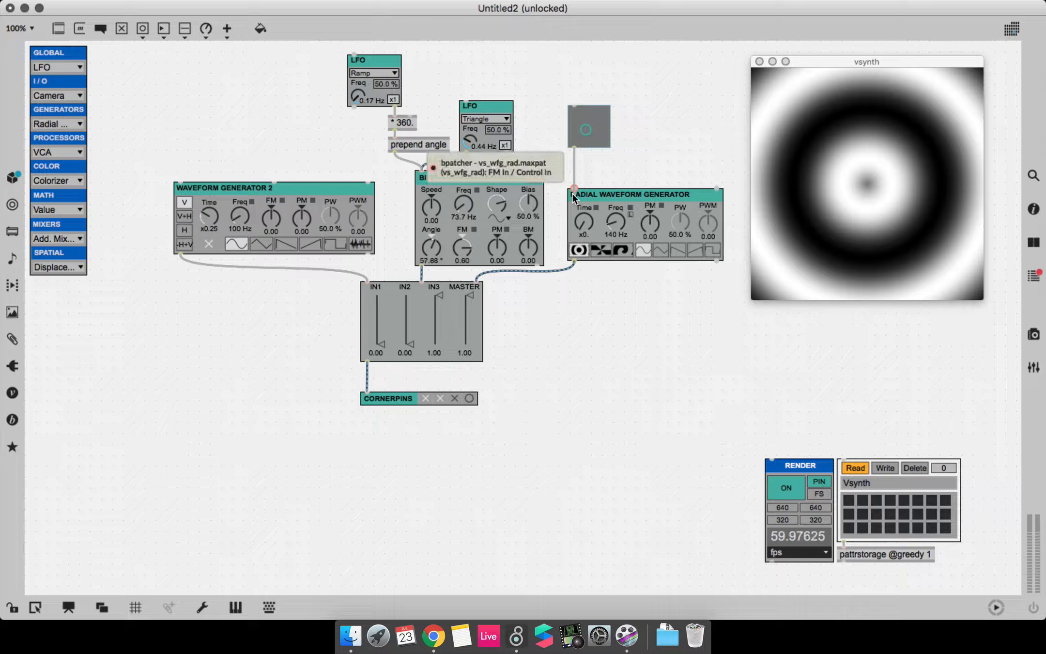
Test moving the rings with the centre control and set the Radial Waveform Generator's frequency to 79.3 Hz.
{"action": "key", "text": "super+e"}
{"action": "left_click_drag", "start_coordinate": [588, 128], "coordinate": [603, 112]}
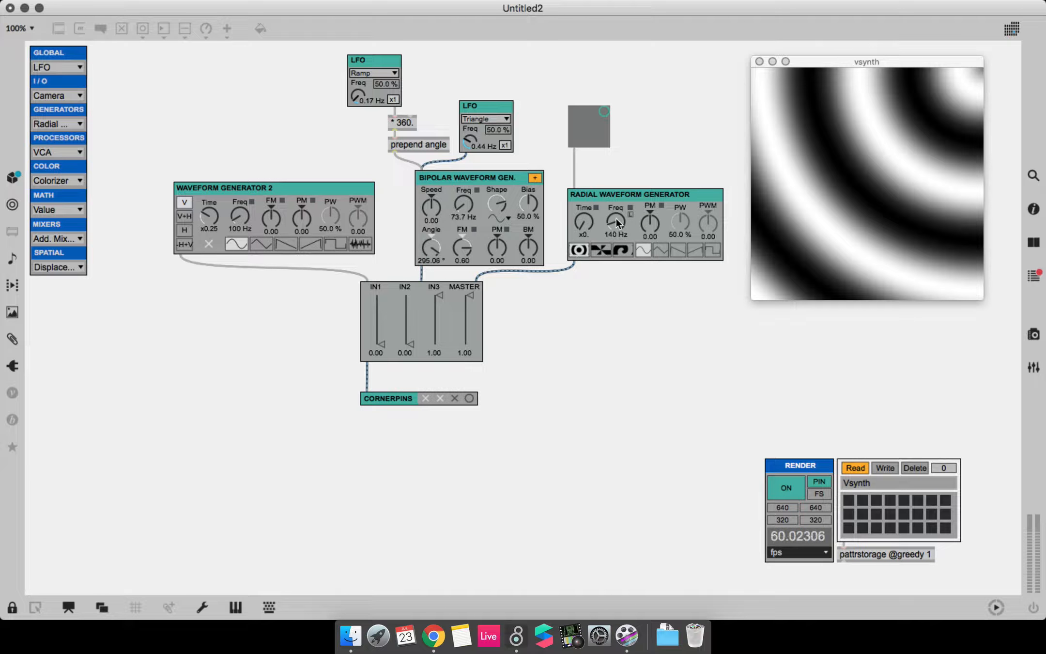
{"action": "left_click_drag", "start_coordinate": [617, 223], "coordinate": [617, 249]}
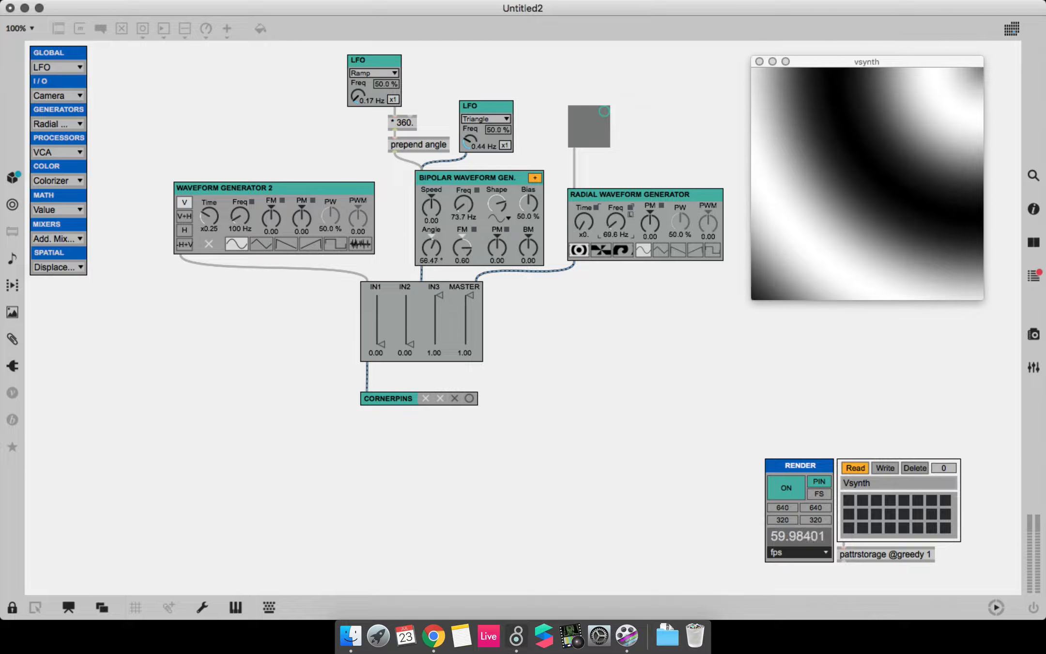
{"action": "mouse_move", "coordinate": [605, 127]}
{"action": "left_mouse_down"}
{"action": "mouse_move", "coordinate": [588, 126]}
{"action": "mouse_move", "coordinate": [604, 110]}
{"action": "mouse_move", "coordinate": [575, 110]}
{"action": "mouse_move", "coordinate": [599, 146]}
{"action": "left_mouse_up"}
{"action": "left_click_drag", "start_coordinate": [616, 223], "coordinate": [615, 217]}
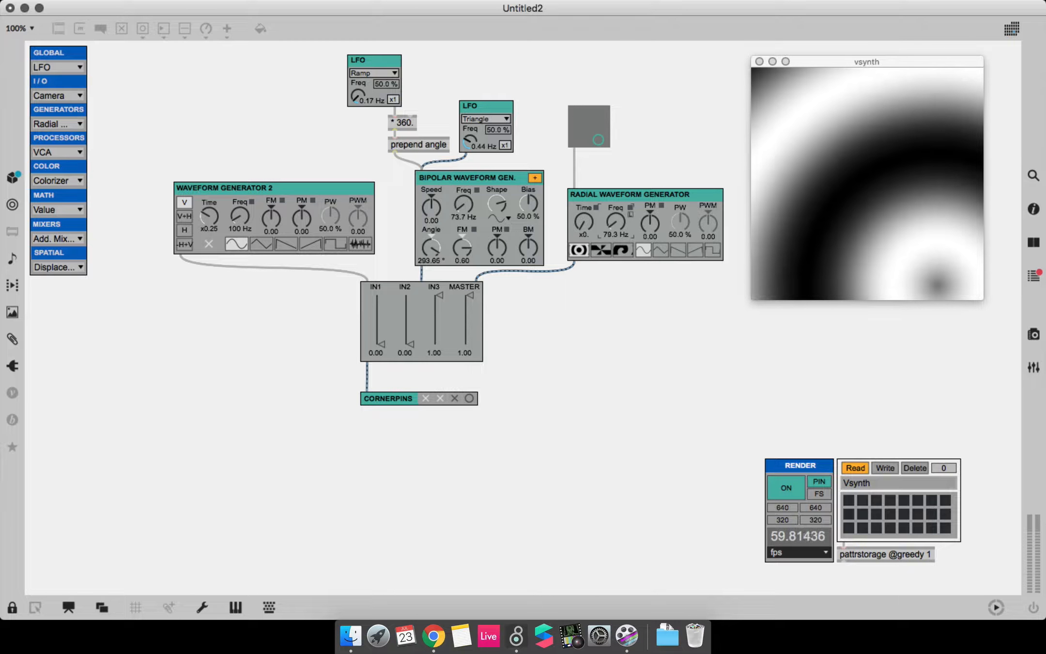
{"action": "mouse_move", "coordinate": [586, 140]}
{"action": "left_mouse_down"}
{"action": "mouse_move", "coordinate": [601, 114]}
{"action": "mouse_move", "coordinate": [581, 133]}
{"action": "mouse_move", "coordinate": [580, 114]}
{"action": "mouse_move", "coordinate": [578, 134]}
{"action": "mouse_move", "coordinate": [578, 125]}
{"action": "mouse_move", "coordinate": [580, 136]}
{"action": "mouse_move", "coordinate": [588, 118]}
{"action": "mouse_move", "coordinate": [579, 134]}
{"action": "mouse_move", "coordinate": [598, 134]}
{"action": "mouse_move", "coordinate": [581, 118]}
{"action": "mouse_move", "coordinate": [579, 127]}
{"action": "left_mouse_up"}
Add a pak 0. 0. object feeding the centre control and connect the triangle LFO's value output to its first inlet.
{"action": "key", "text": "super+e"}
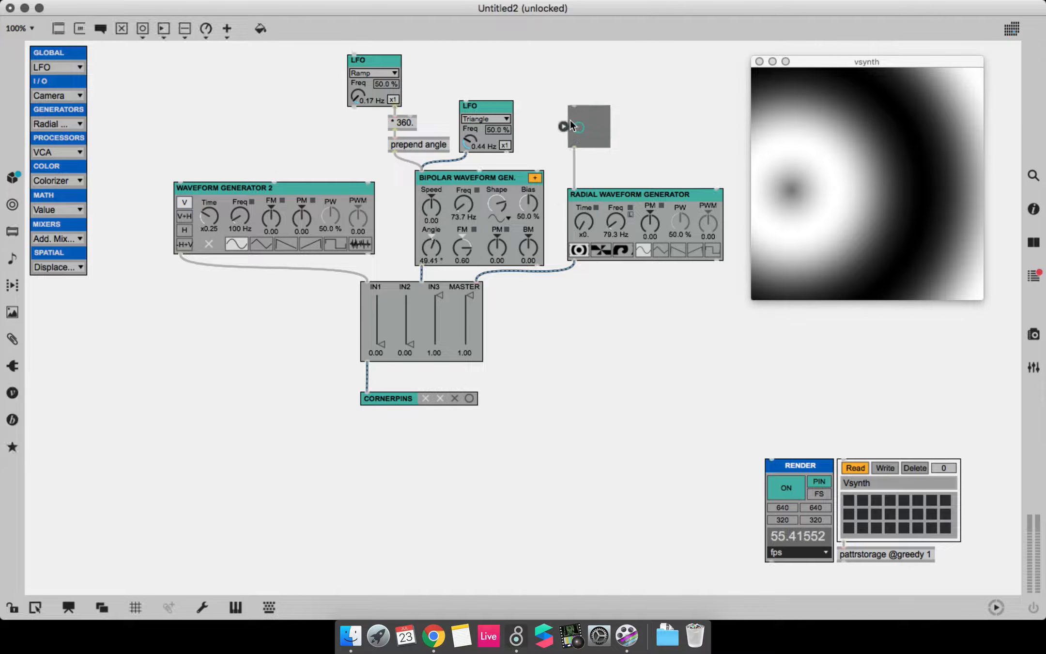
{"action": "left_click", "coordinate": [629, 80]}
{"action": "left_click", "coordinate": [498, 130]}
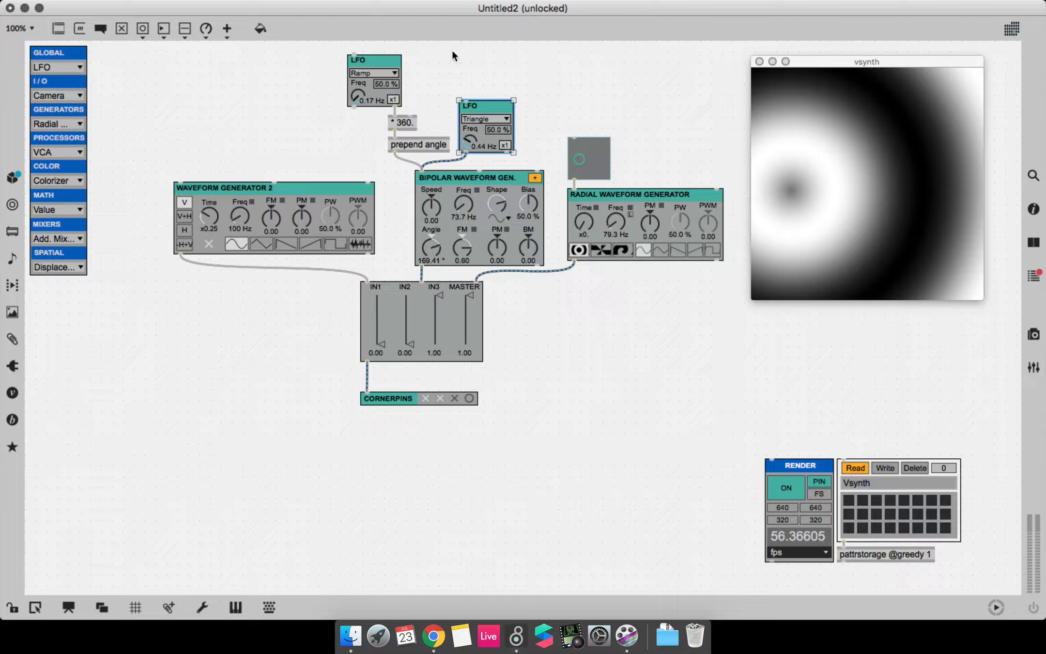
{"action": "left_click", "coordinate": [440, 77]}
{"action": "left_click_drag", "start_coordinate": [487, 126], "coordinate": [494, 101]}
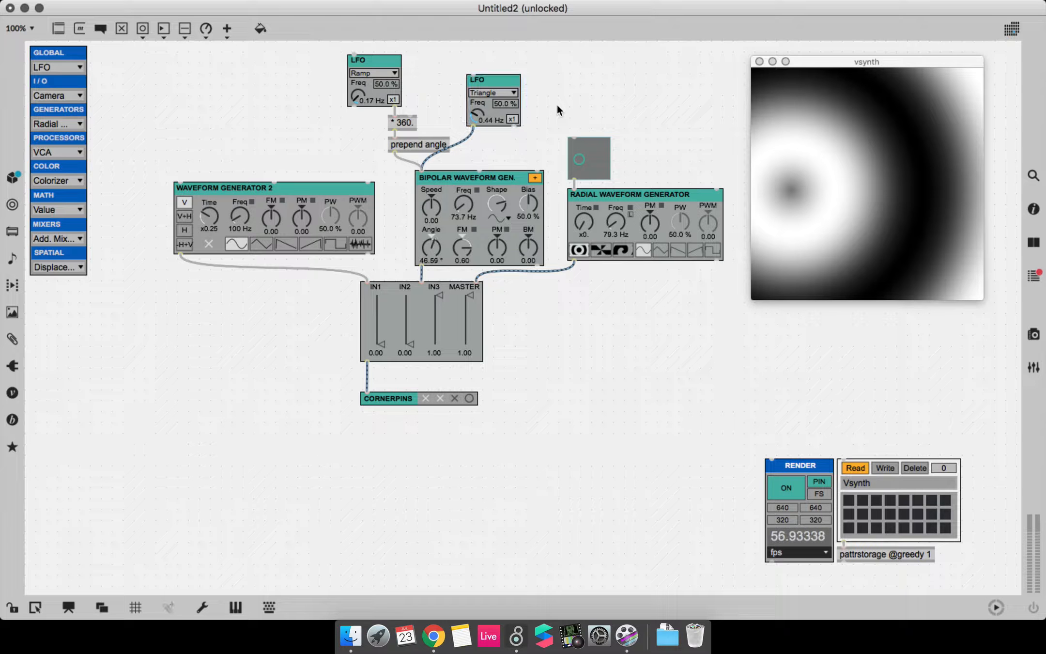
{"action": "type", "text": "npak"}
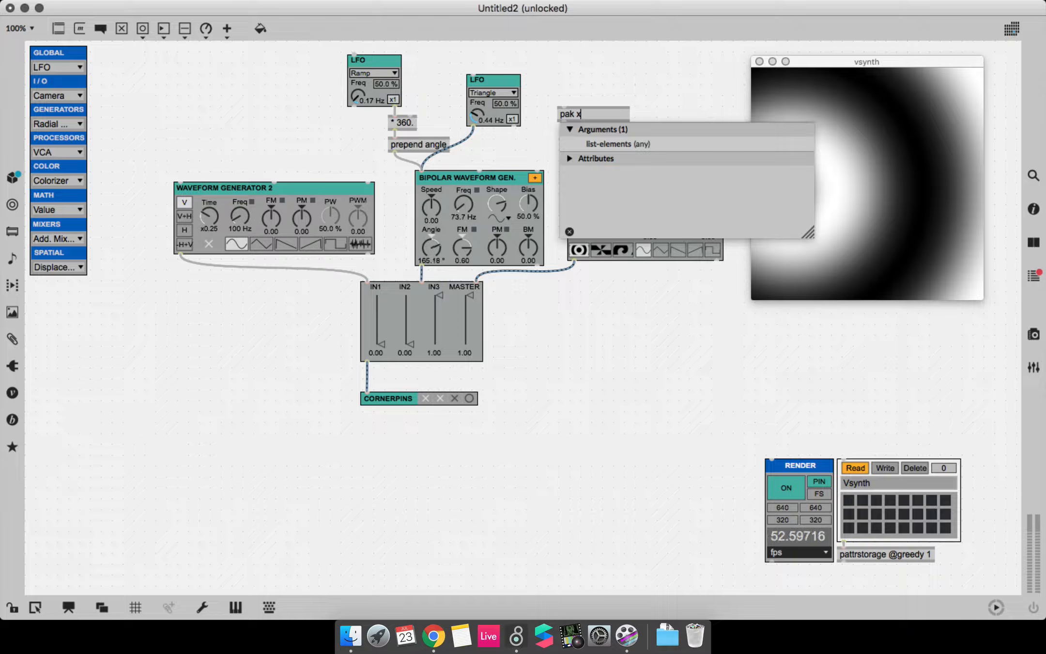
{"action": "type", "text": " 0. 0."}
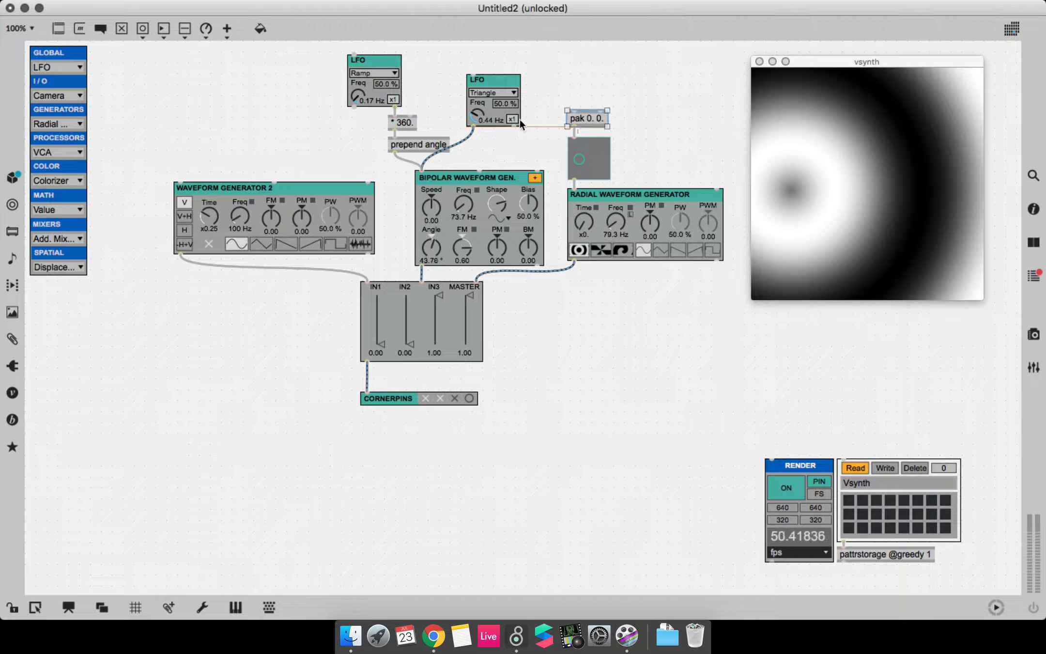
{"action": "key", "text": "Return"}
{"action": "left_click_drag", "start_coordinate": [513, 127], "coordinate": [572, 111]}
Duplicate the triangle LFO, set the copy to 0.30 Hz at x1, and connect it to the second inlet of pak 0. 0.
{"action": "left_click_drag", "start_coordinate": [489, 80], "coordinate": [619, 44]}
{"action": "left_click", "coordinate": [619, 55]}
{"action": "left_click", "coordinate": [616, 78]}
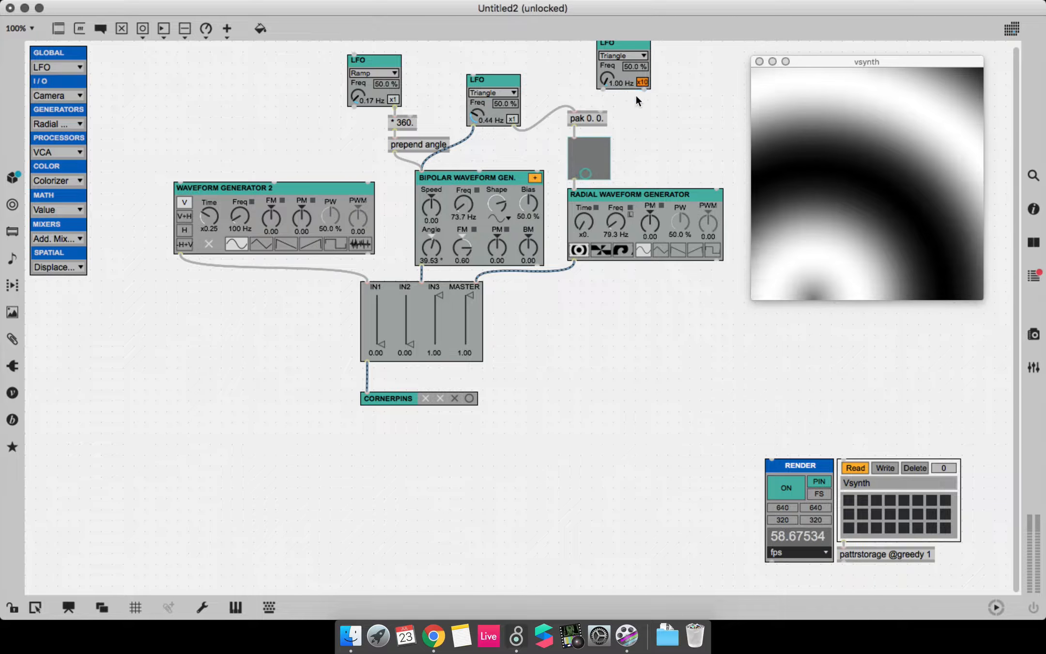
{"action": "key", "text": "super+e"}
{"action": "key", "text": "super+e"}
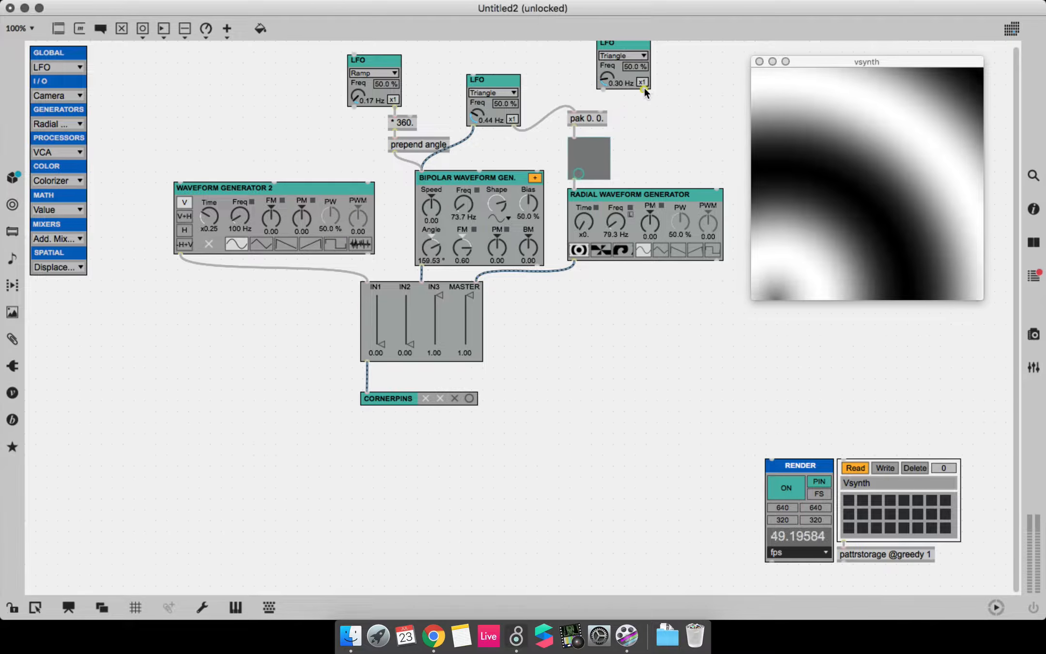
{"action": "left_click_drag", "start_coordinate": [645, 88], "coordinate": [600, 122]}
{"action": "left_click_drag", "start_coordinate": [627, 84], "coordinate": [615, 94]}
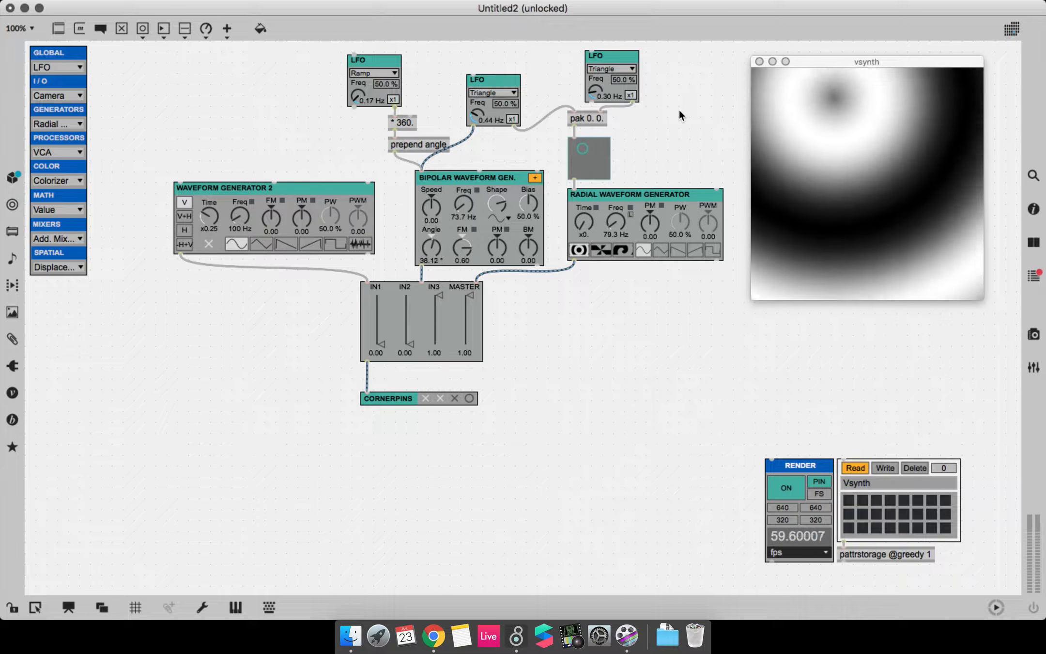
Slow the two triangle LFOs driving the centre position to about 0.24 Hz for the first inlet and 0.20 Hz for the second.
{"action": "key", "text": "super+e"}
{"action": "left_click_drag", "start_coordinate": [614, 98], "coordinate": [613, 102]}
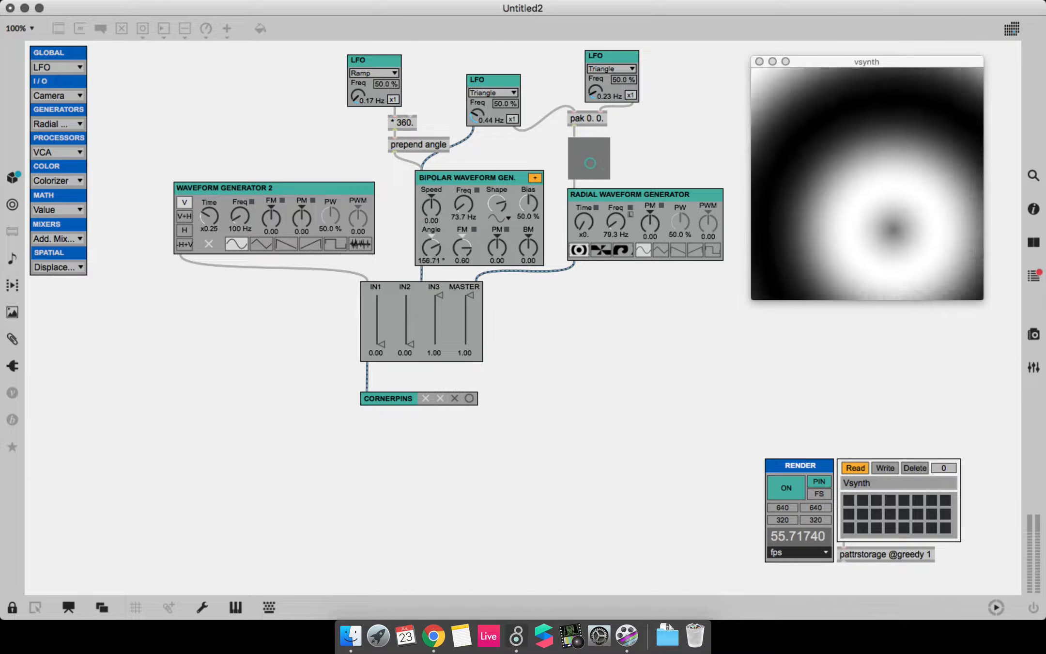
{"action": "left_click_drag", "start_coordinate": [484, 121], "coordinate": [493, 125]}
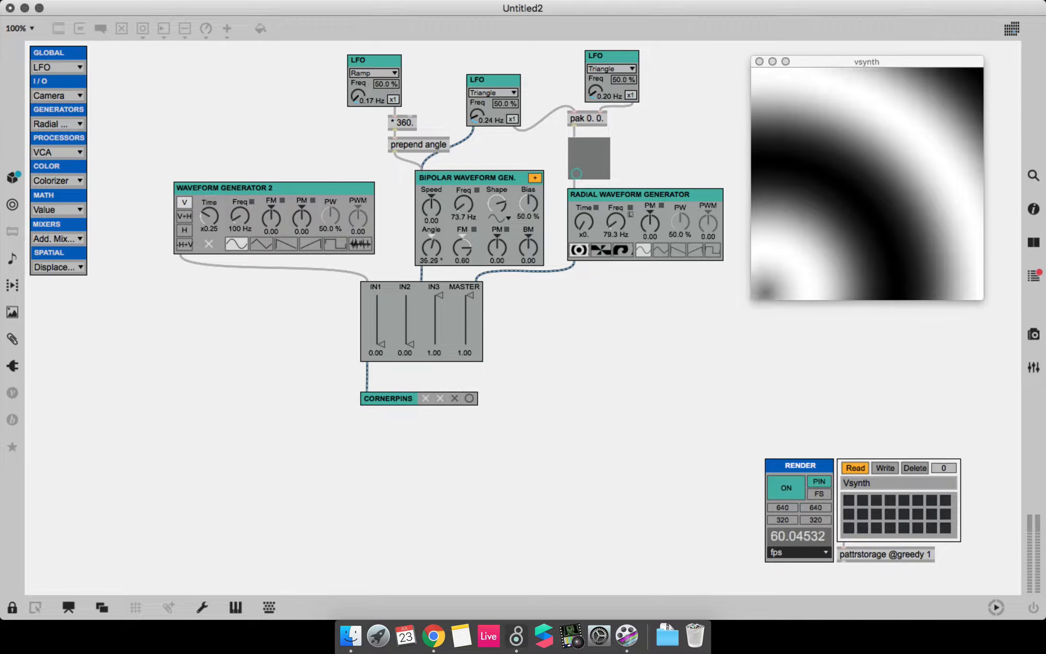
Set the Radial Waveform Generator's time to x0.333, enable its Time toggle, and compare the motion with the article's concentric sinusoid in Chrome.
{"action": "left_click_drag", "start_coordinate": [584, 223], "coordinate": [584, 203]}
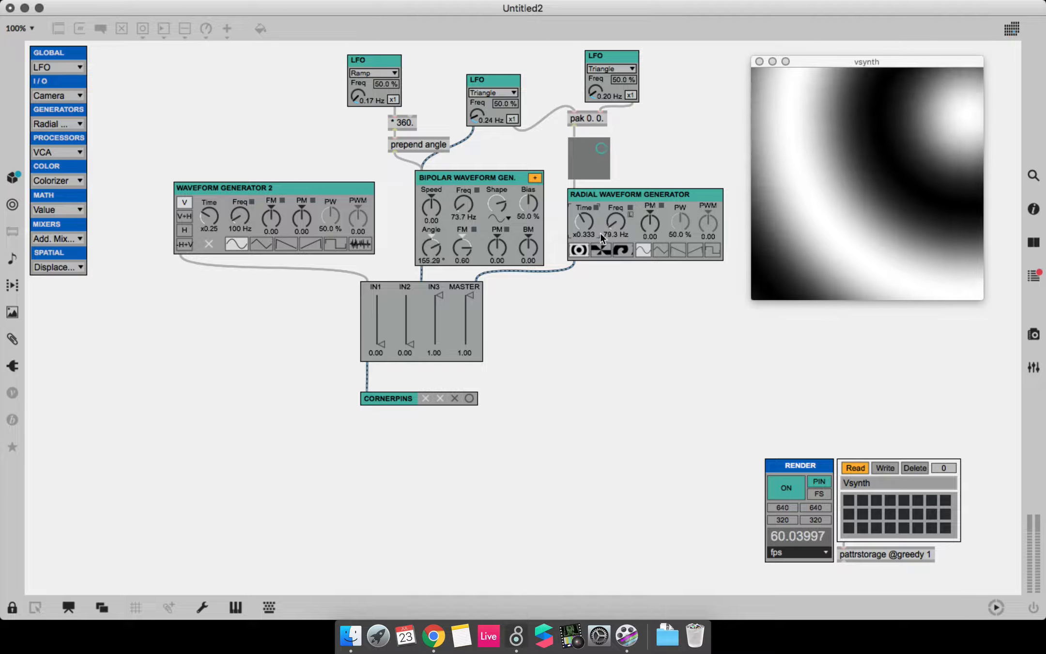
{"action": "left_click", "coordinate": [596, 208]}
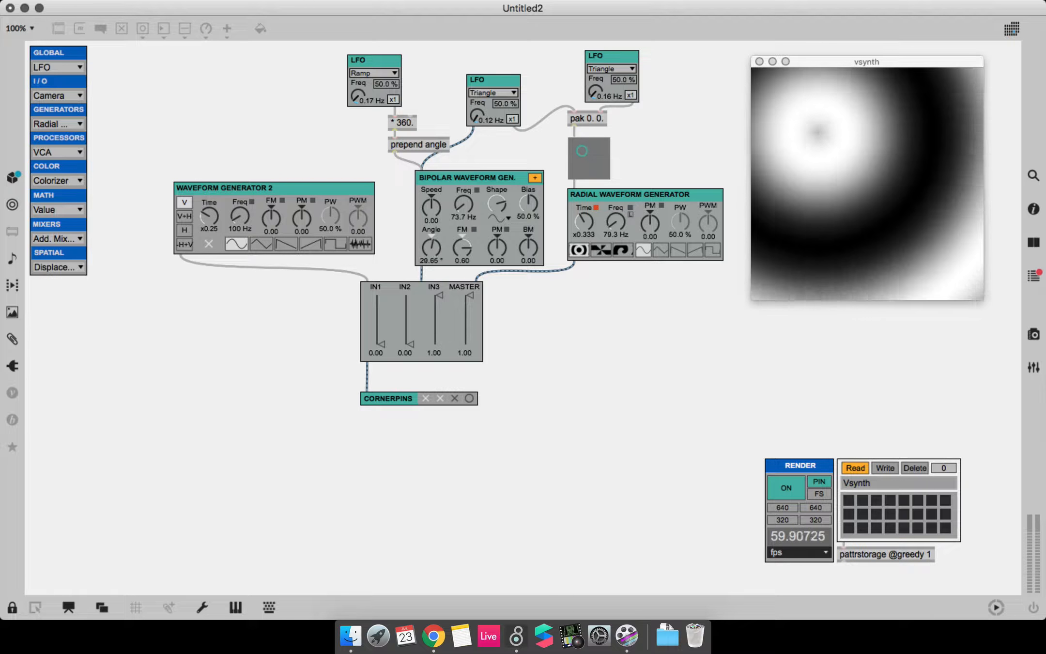
{"action": "left_click", "coordinate": [434, 636]}
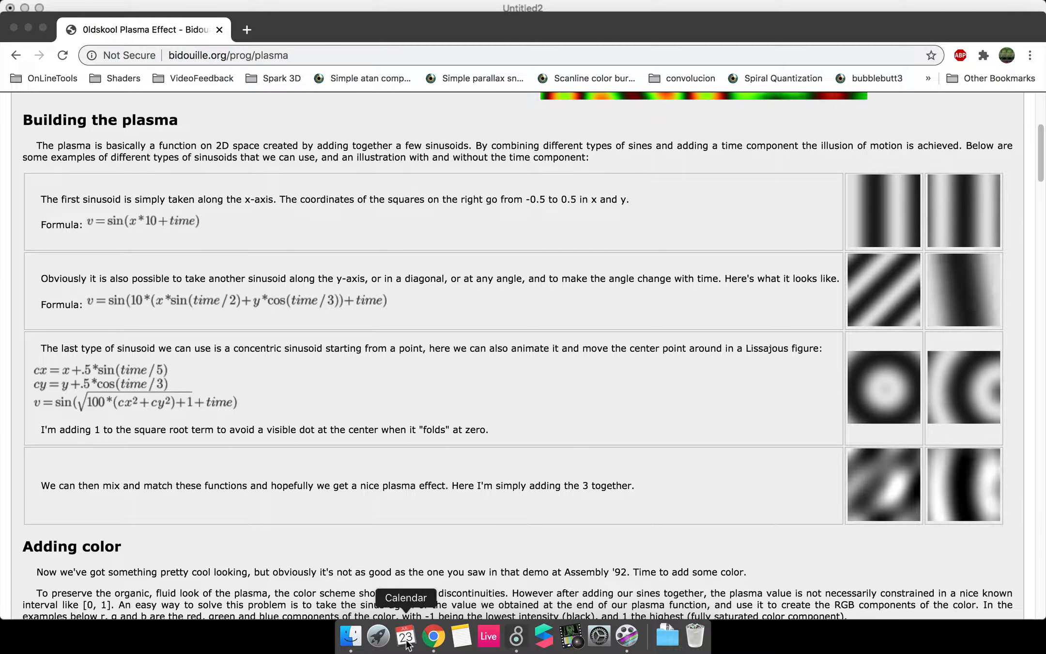
{"action": "left_click", "coordinate": [516, 636]}
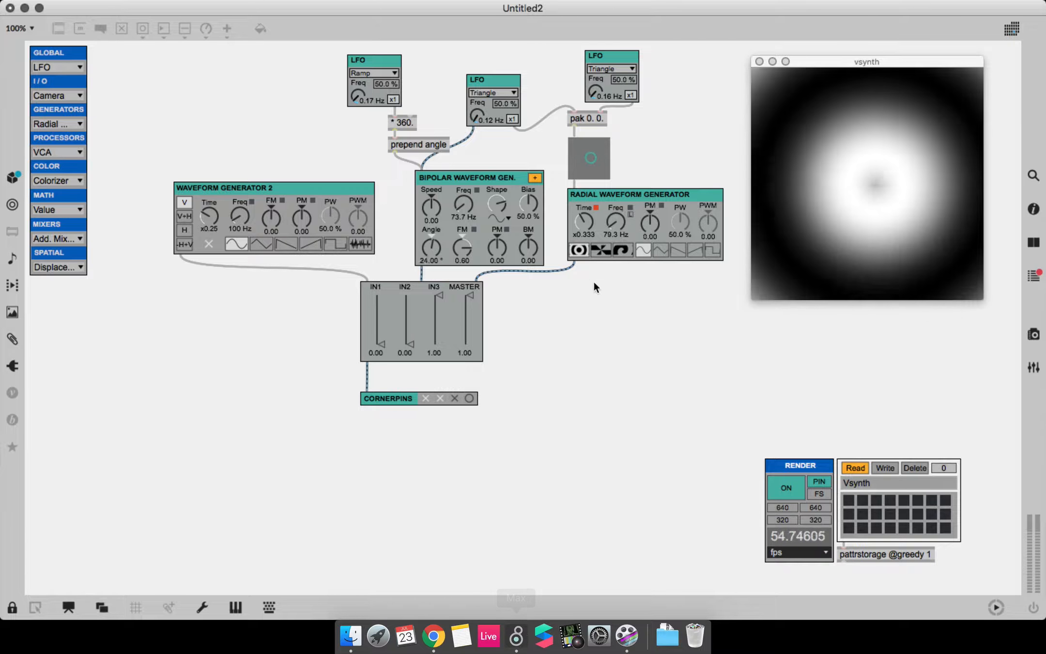
Set the Radial Waveform Generator's time to x0.25 and slow the two centre-position LFOs to 0.08 Hz and 0.10 Hz.
{"action": "left_click_drag", "start_coordinate": [584, 221], "coordinate": [584, 227]}
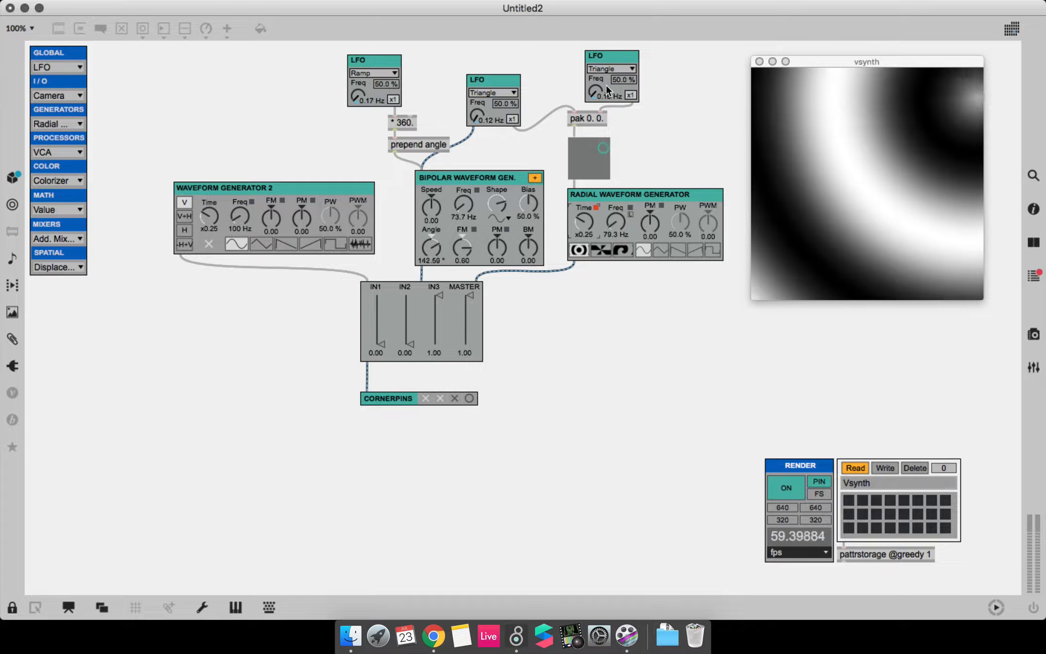
{"action": "left_click_drag", "start_coordinate": [595, 91], "coordinate": [596, 95]}
{"action": "left_click_drag", "start_coordinate": [477, 116], "coordinate": [477, 120]}
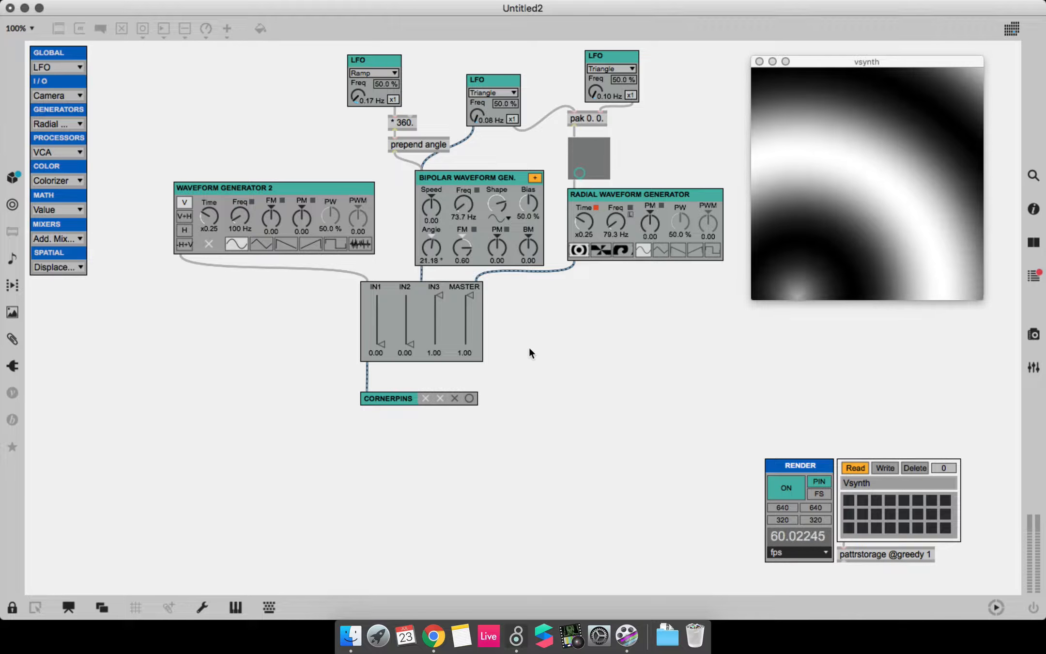
Mix all three generators by raising IN1 and IN2 to 1.00 and setting the mixer's master to 0.33.
{"action": "left_click_drag", "start_coordinate": [408, 342], "coordinate": [383, 295]}
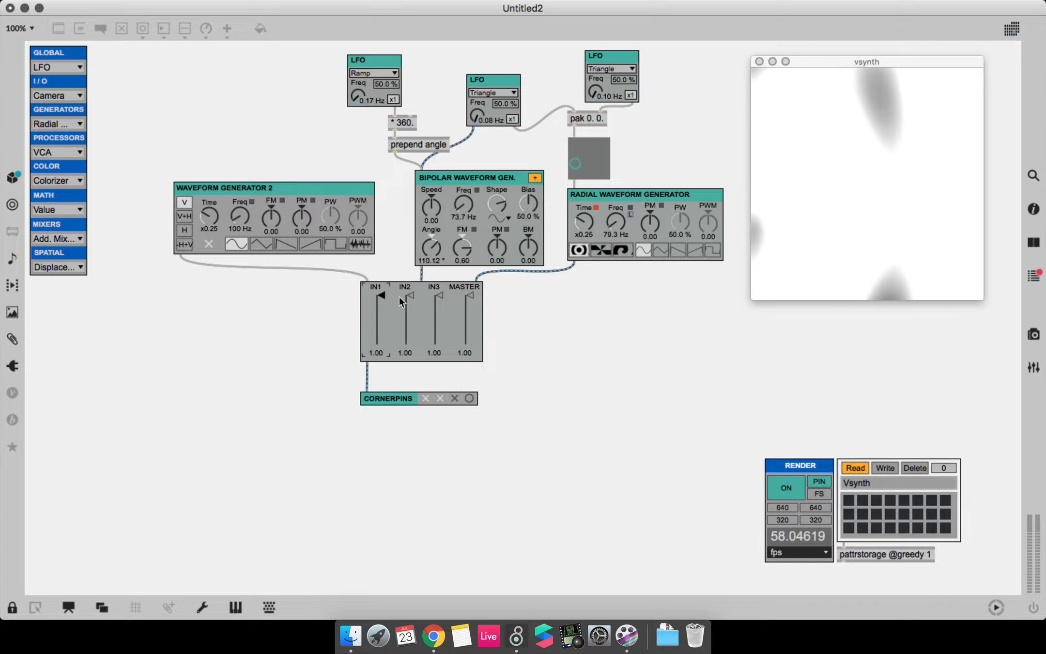
{"action": "left_click", "coordinate": [467, 344]}
{"action": "left_click_drag", "start_coordinate": [467, 344], "coordinate": [467, 376]}
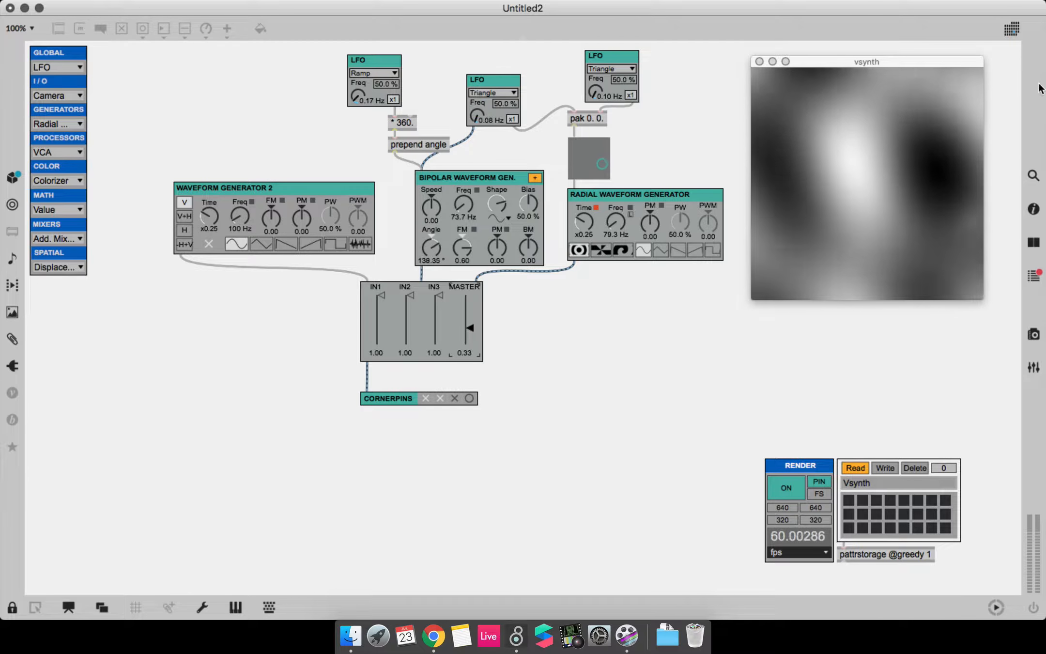
Move the patch window aside to compare the vsynth output with the article's combined plasma, and move it back.
{"action": "left_click_drag", "start_coordinate": [890, 8], "coordinate": [407, 32]}
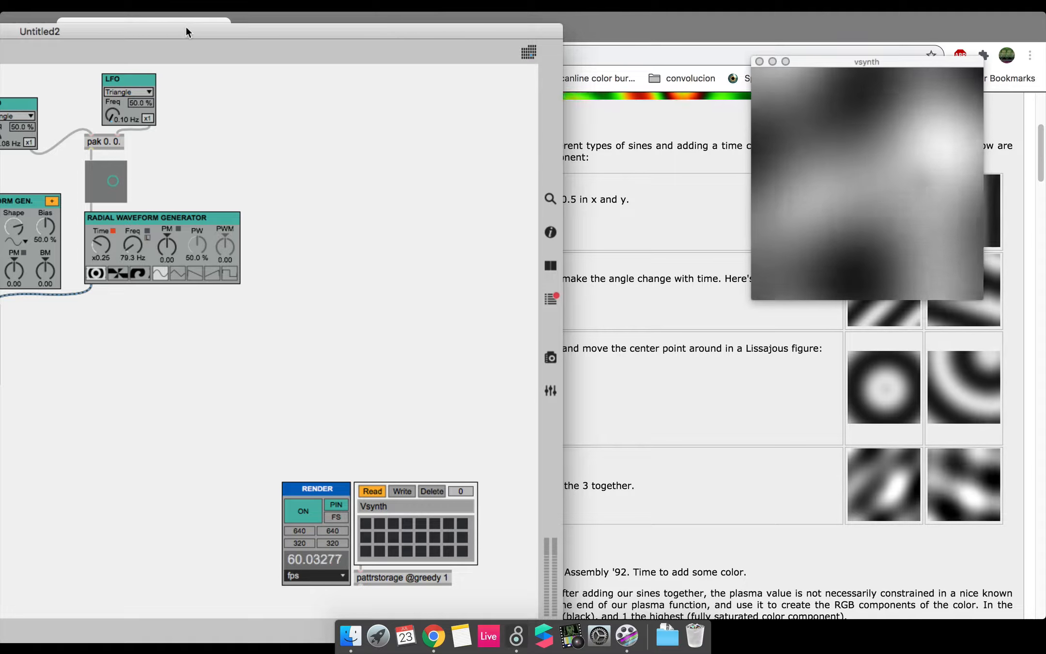
{"action": "left_click_drag", "start_coordinate": [186, 32], "coordinate": [517, 10]}
{"action": "double_click", "coordinate": [518, 10]}
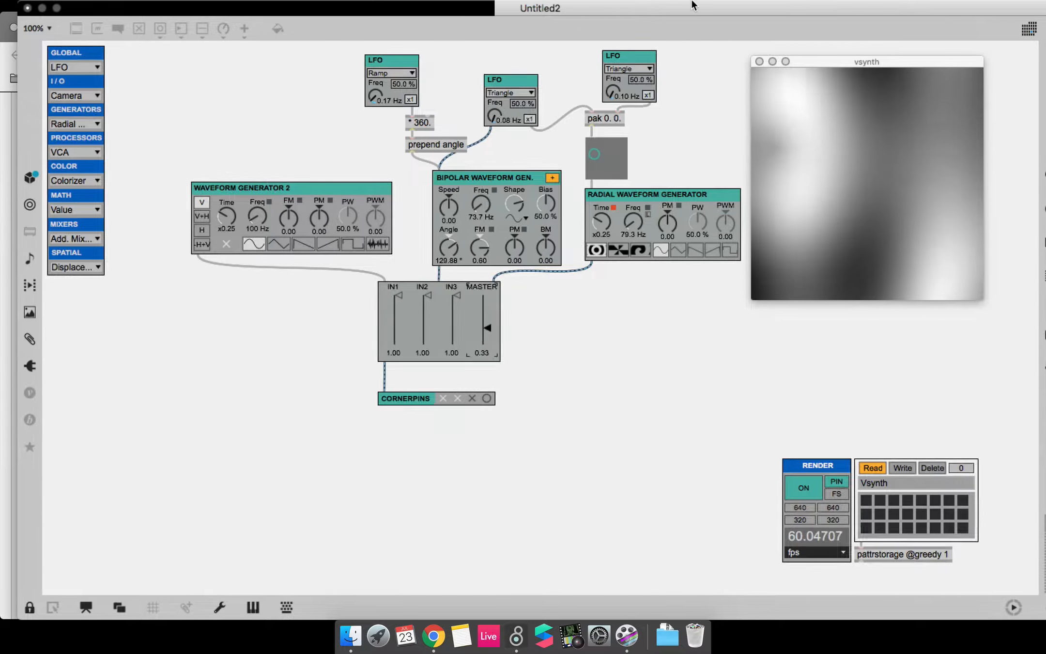
Set the mixer to master 1.00, IN1 0.33, IN2 0.40 and IN3 0.33, and check the result against the article in Chrome.
{"action": "left_click_drag", "start_coordinate": [485, 295], "coordinate": [454, 359]}
{"action": "left_click", "coordinate": [401, 347]}
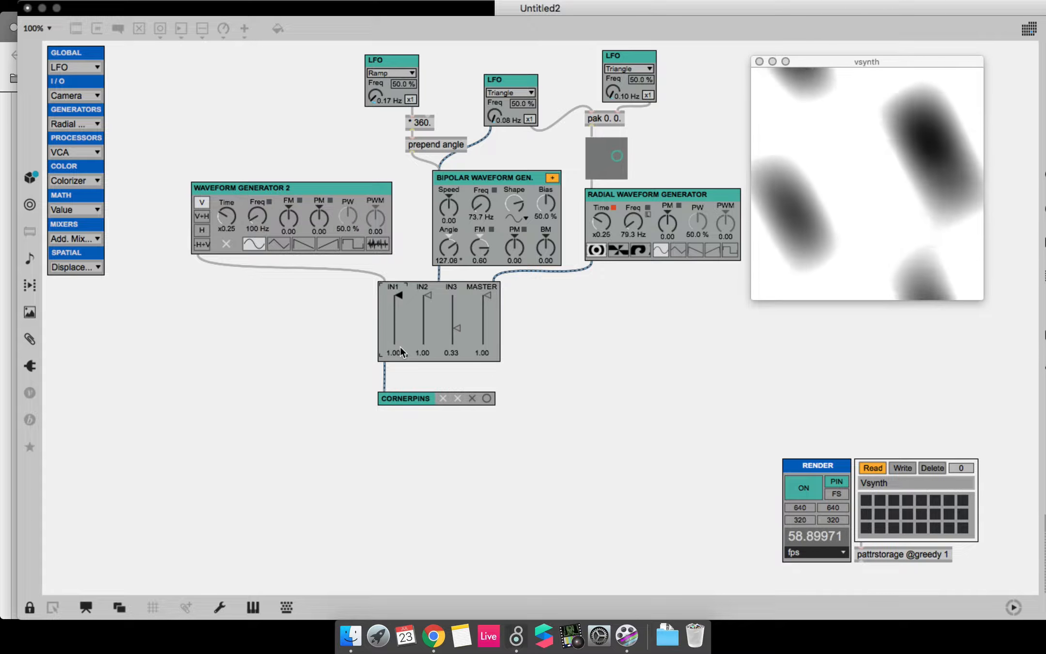
{"action": "type", "text": "0.33"}
{"action": "key", "text": "Return"}
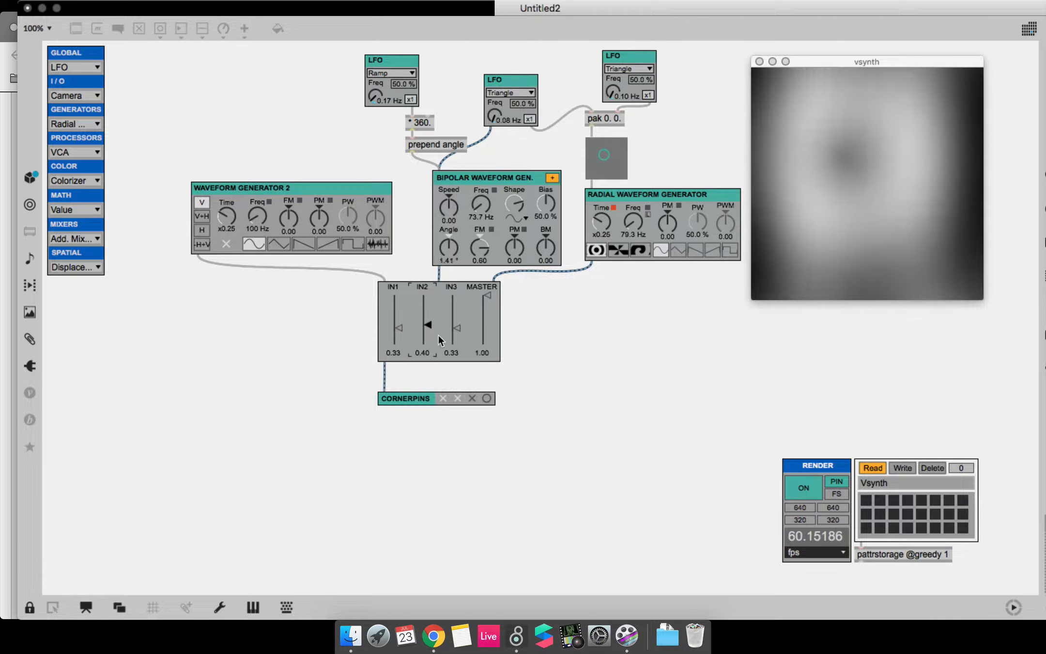
{"action": "left_click", "coordinate": [434, 636]}
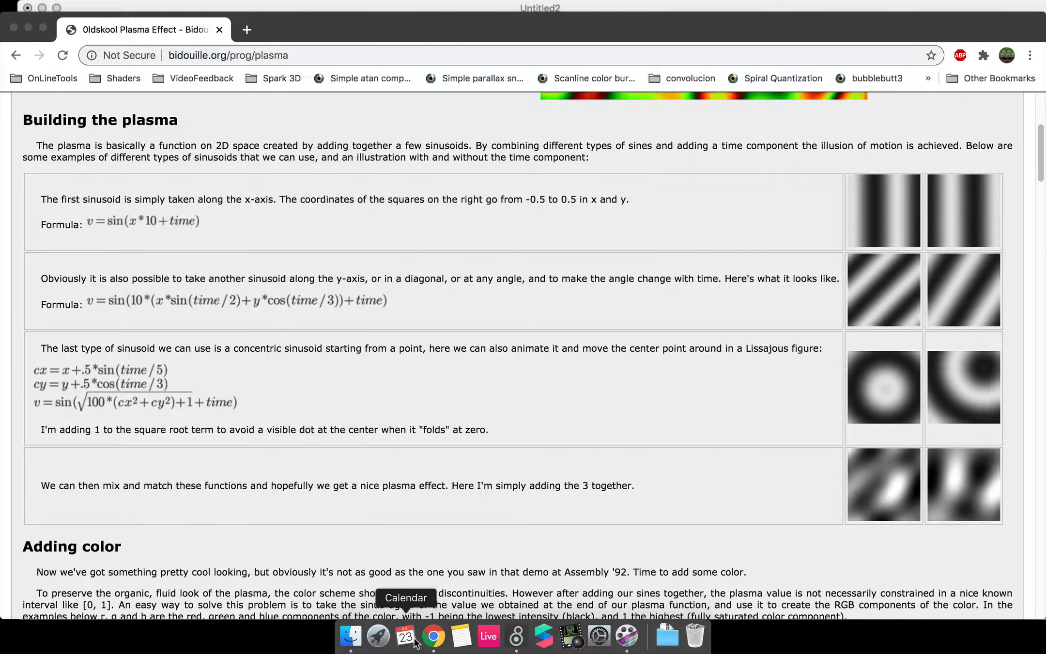
{"action": "left_click", "coordinate": [518, 647]}
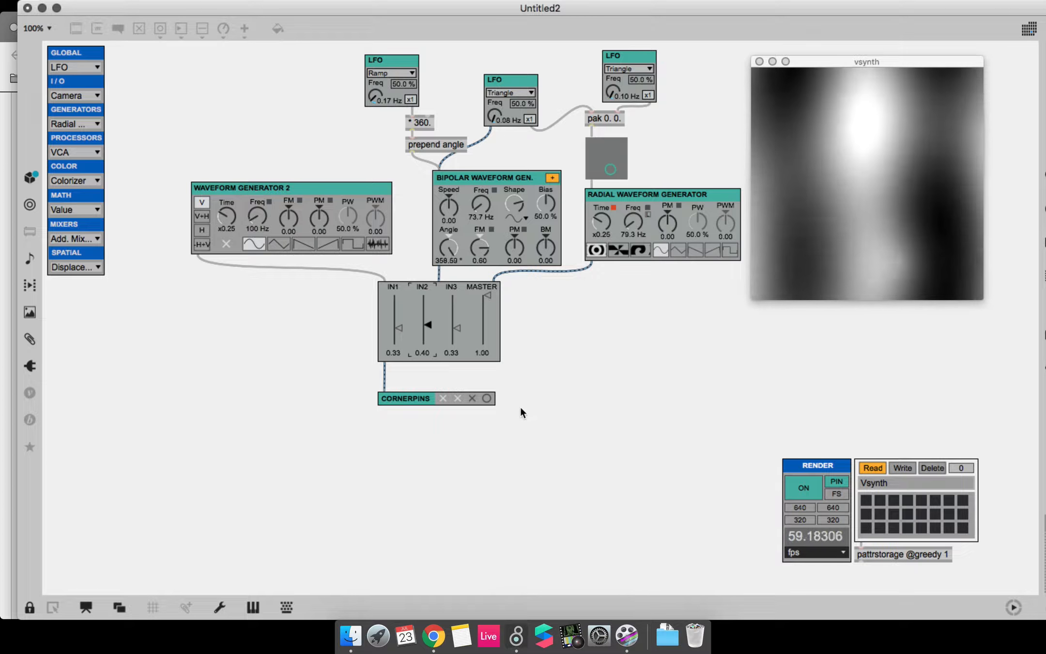
Shift the additive mixer and Cornerpins slightly down and place a three-input average mixer beside them, below the Radial Waveform Generator.
{"action": "left_click_drag", "start_coordinate": [430, 432], "coordinate": [425, 340]}
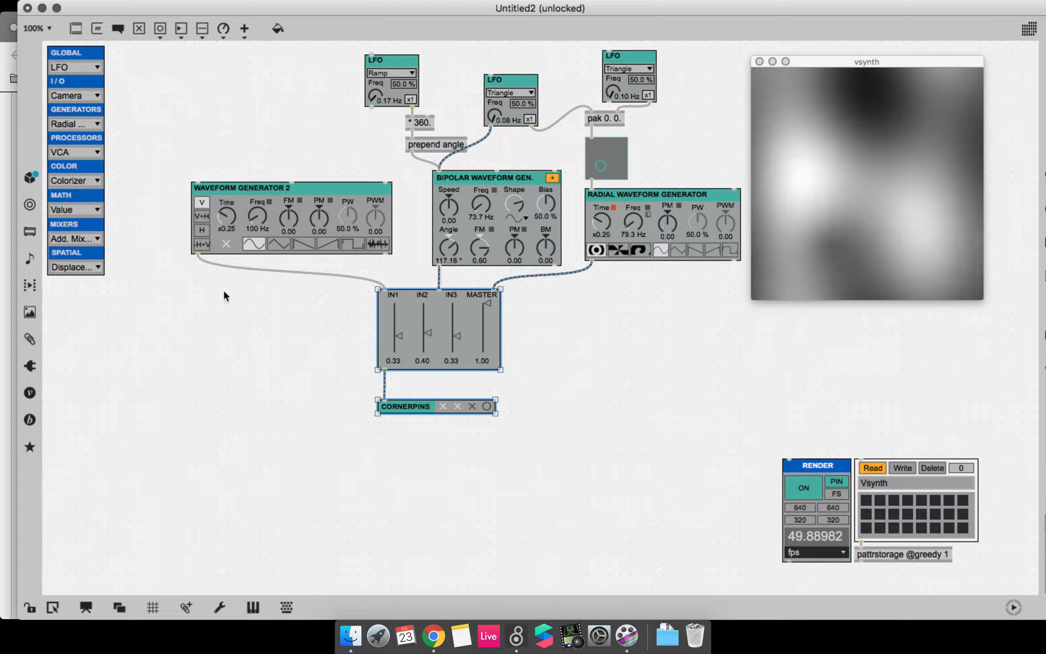
{"action": "left_click", "coordinate": [83, 239]}
{"action": "left_click", "coordinate": [89, 350]}
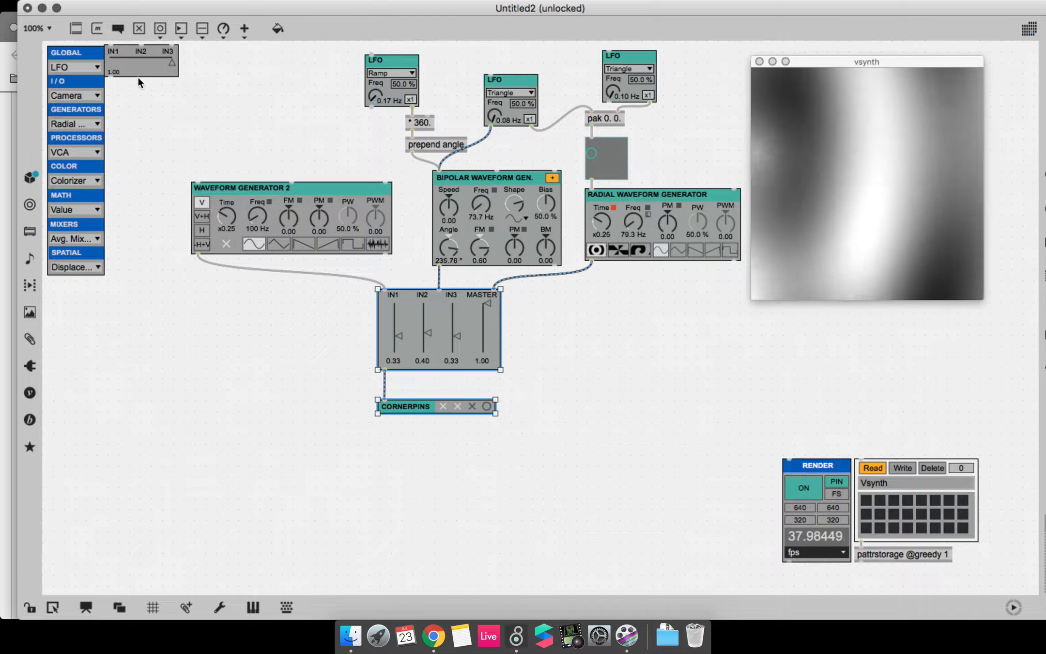
{"action": "left_click_drag", "start_coordinate": [138, 72], "coordinate": [525, 291]}
Wire the three waveform generators into IN1, IN2 and IN3 of the average mixer and feed Cornerpins from it instead of the additive mixer.
{"action": "left_click_drag", "start_coordinate": [196, 254], "coordinate": [546, 315]}
{"action": "left_click_drag", "start_coordinate": [438, 265], "coordinate": [577, 316]}
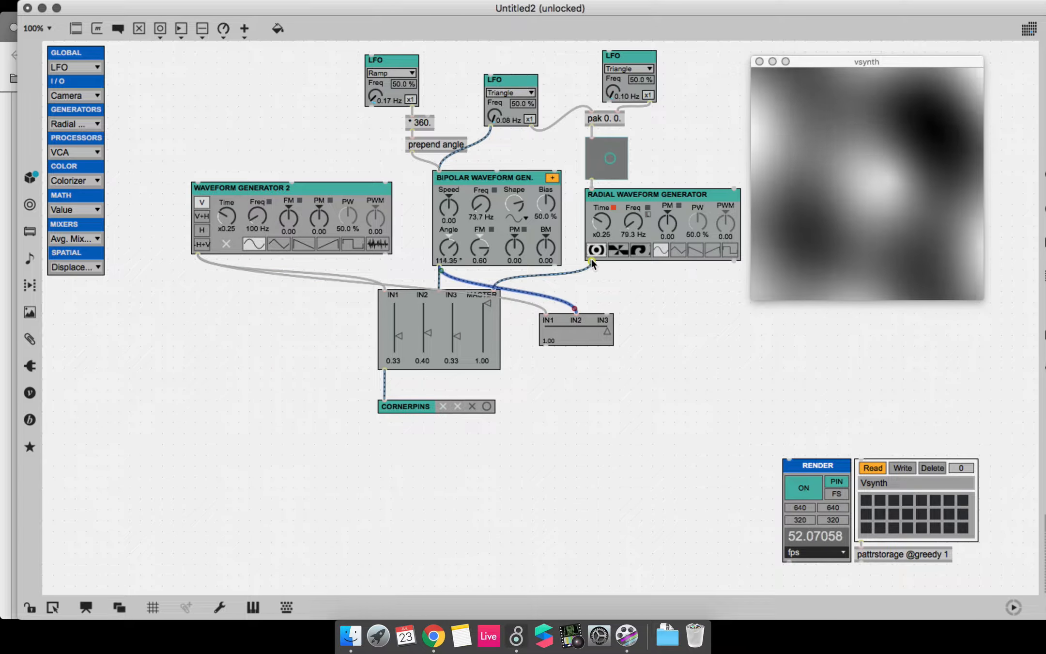
{"action": "left_click_drag", "start_coordinate": [591, 261], "coordinate": [606, 315]}
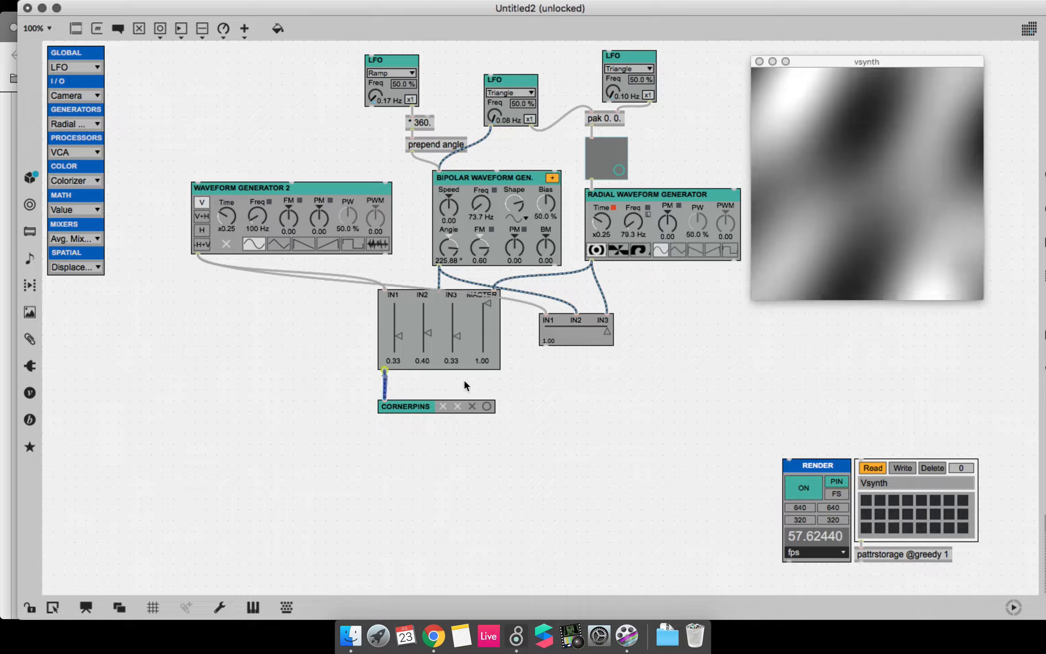
{"action": "left_click_drag", "start_coordinate": [384, 371], "coordinate": [544, 347]}
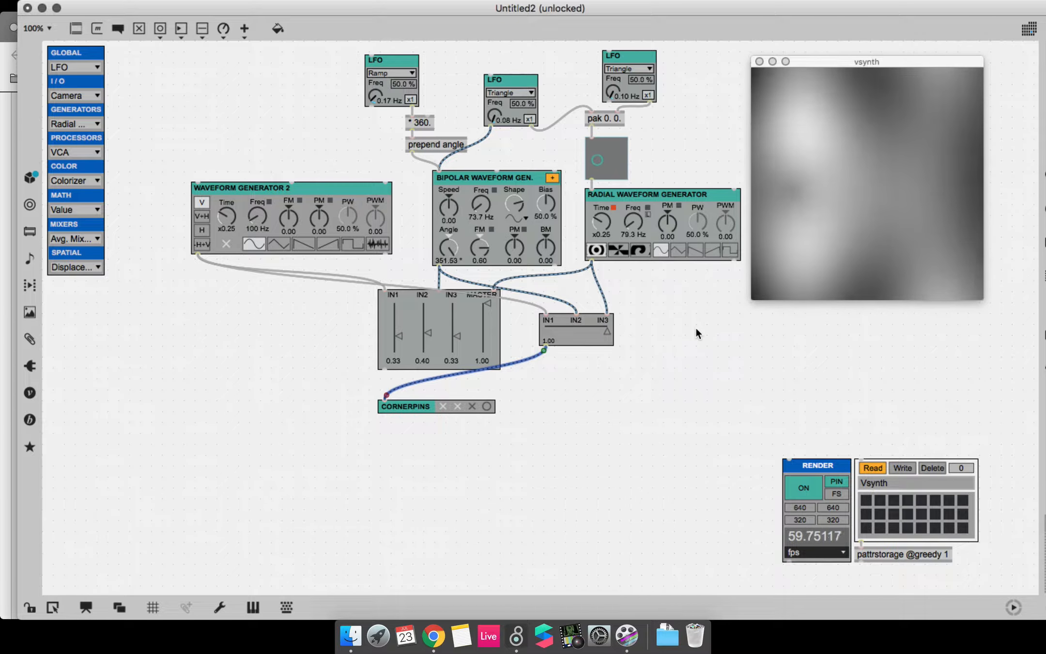
Delete the average mixer and reconnect the additive mixer's output to Cornerpins.
{"action": "left_click", "coordinate": [599, 327]}
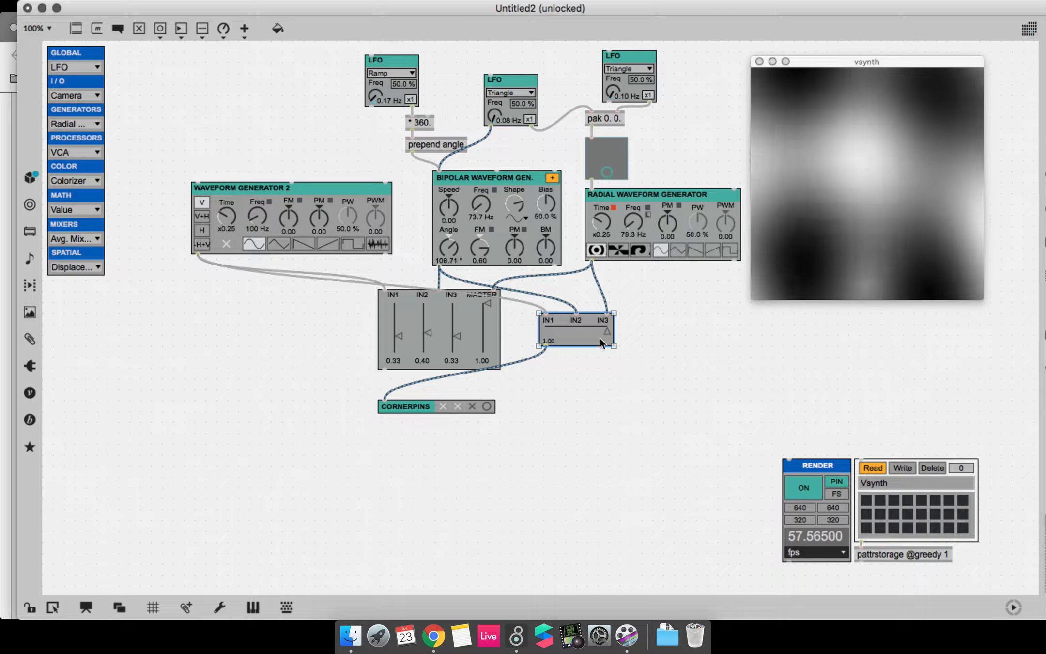
{"action": "key", "text": "BackSpace"}
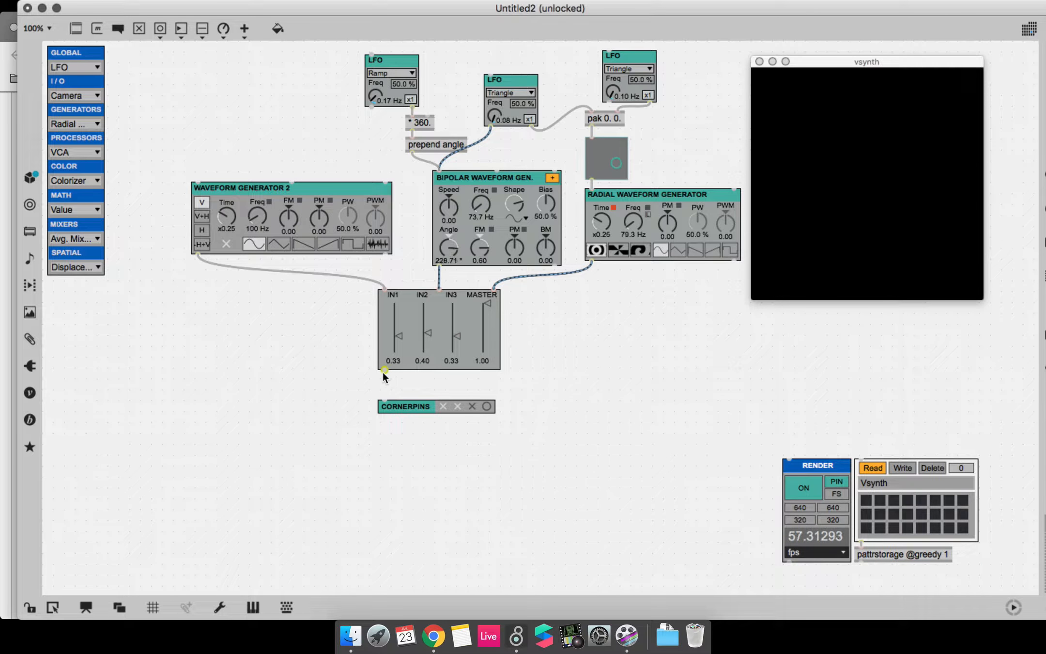
{"action": "left_click_drag", "start_coordinate": [383, 372], "coordinate": [383, 411]}
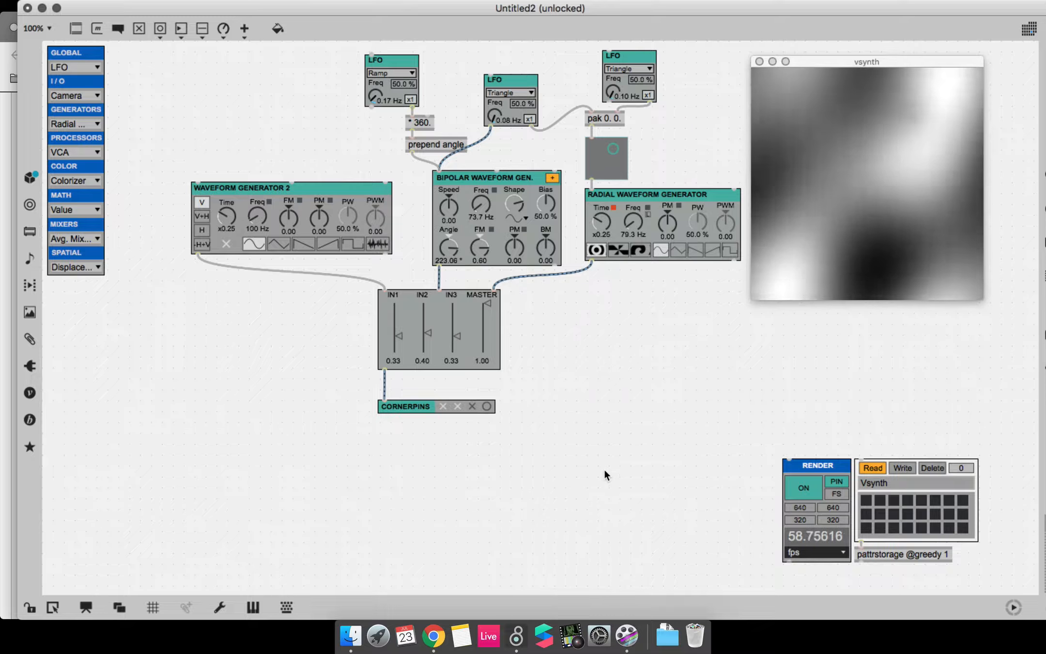
Check the article's combined plasma in Chrome, return to Max and set the Radial Waveform Generator's frequency to 104 Hz.
{"action": "left_click", "coordinate": [434, 636]}
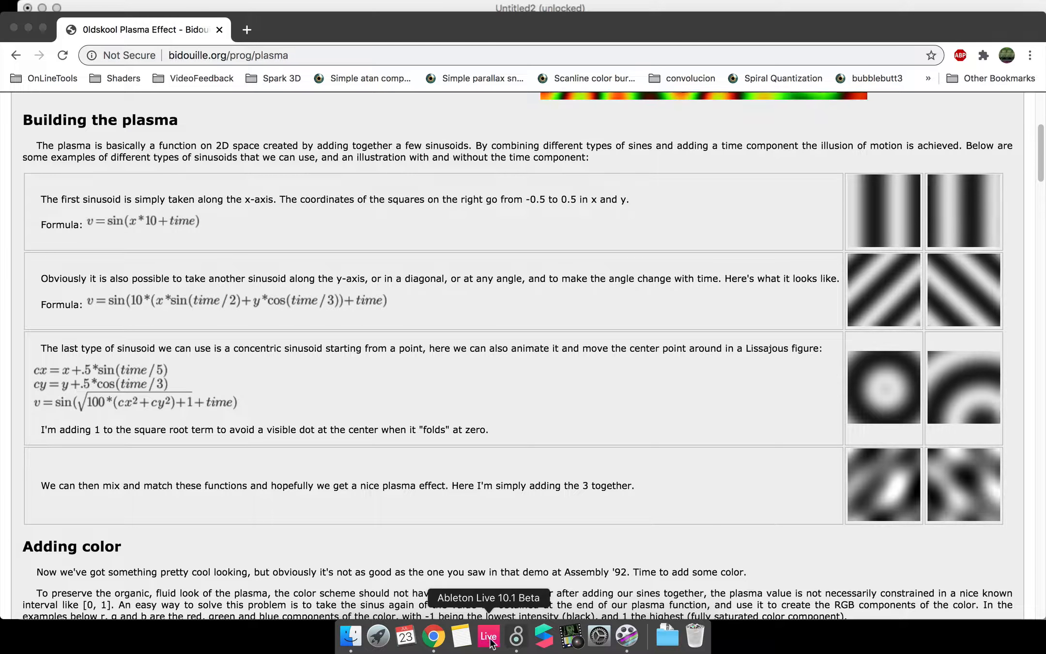
{"action": "left_click", "coordinate": [513, 637]}
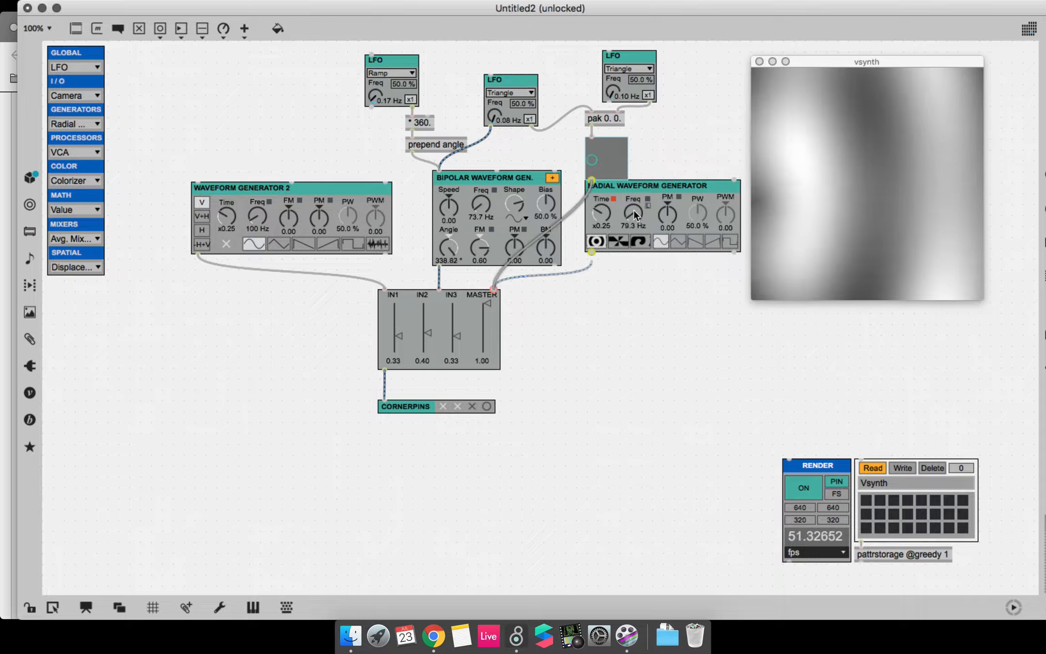
{"action": "left_click_drag", "start_coordinate": [633, 219], "coordinate": [634, 225]}
{"action": "left_click_drag", "start_coordinate": [625, 227], "coordinate": [621, 228]}
{"action": "left_click", "coordinate": [619, 270], "text": "super"}
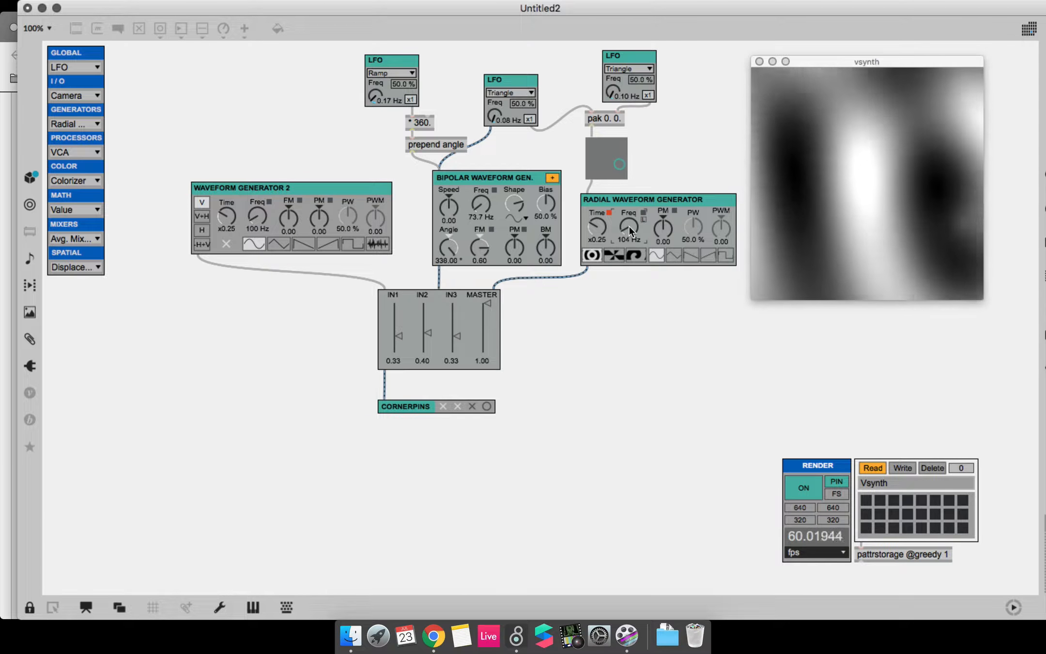
Place the Chrome article beside the vsynth window, compare its combined plasma with the output, and return to Max.
{"action": "left_click", "coordinate": [434, 636]}
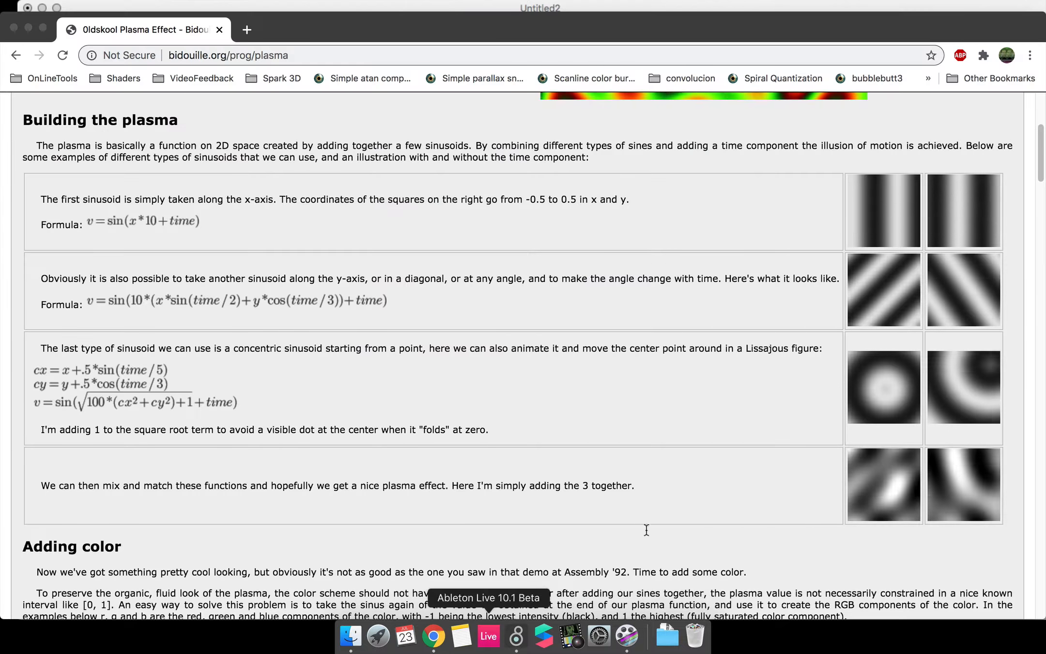
{"action": "mouse_move", "coordinate": [895, 19]}
{"action": "left_mouse_down"}
{"action": "mouse_move", "coordinate": [503, 5]}
{"action": "mouse_move", "coordinate": [895, 4]}
{"action": "left_mouse_up"}
{"action": "left_click", "coordinate": [434, 5]}
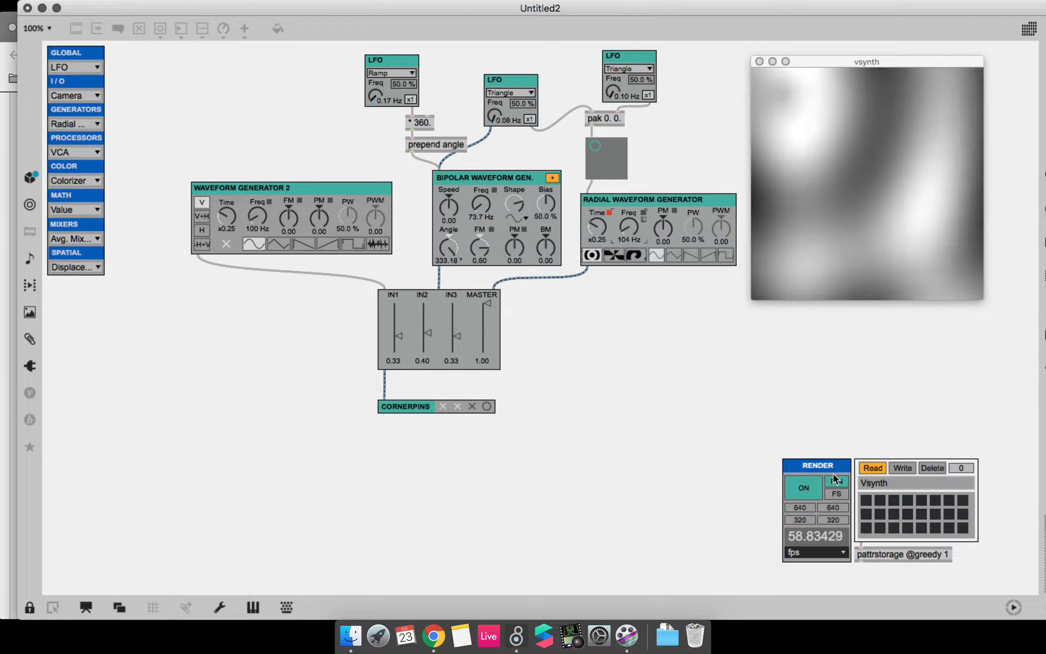
{"action": "key", "text": "ctrl+Up"}
{"action": "left_click", "coordinate": [601, 228]}
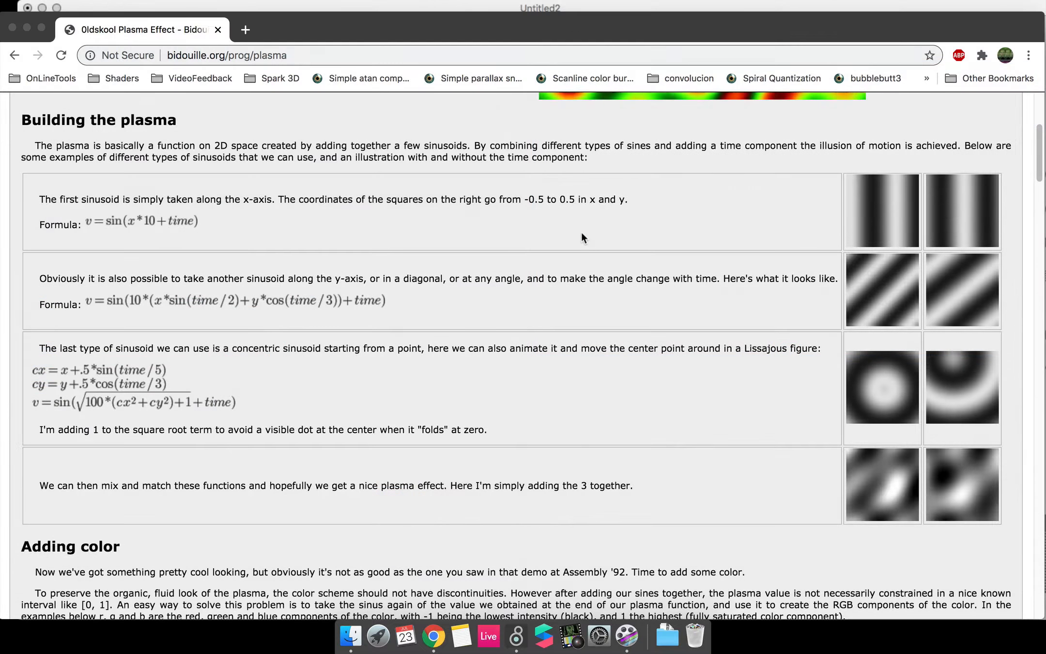
{"action": "left_click_drag", "start_coordinate": [762, 34], "coordinate": [422, 31]}
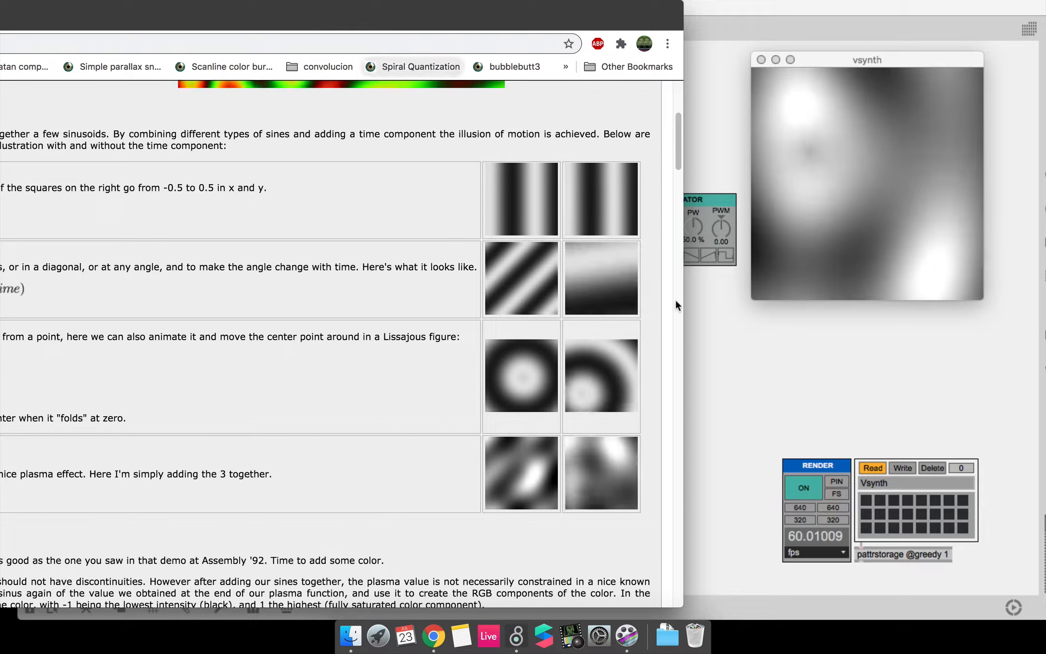
{"action": "left_click", "coordinate": [838, 482]}
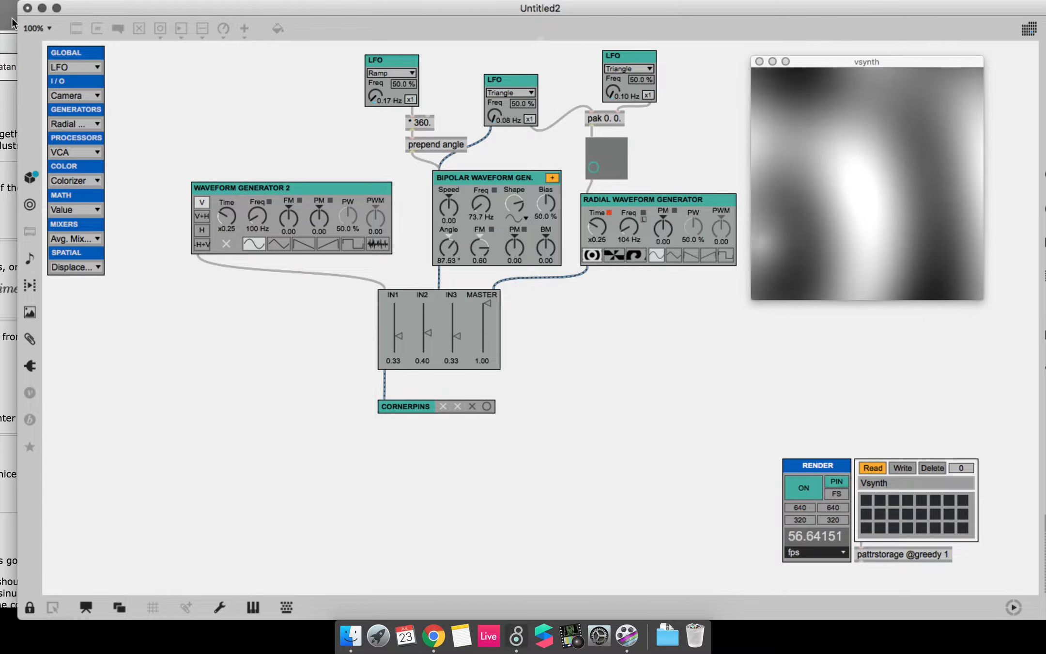
Bring the Chrome article back into view, read its Adding color section with the RGB formulas, and put the browser away.
{"action": "left_click_drag", "start_coordinate": [12, 19], "coordinate": [387, 14]}
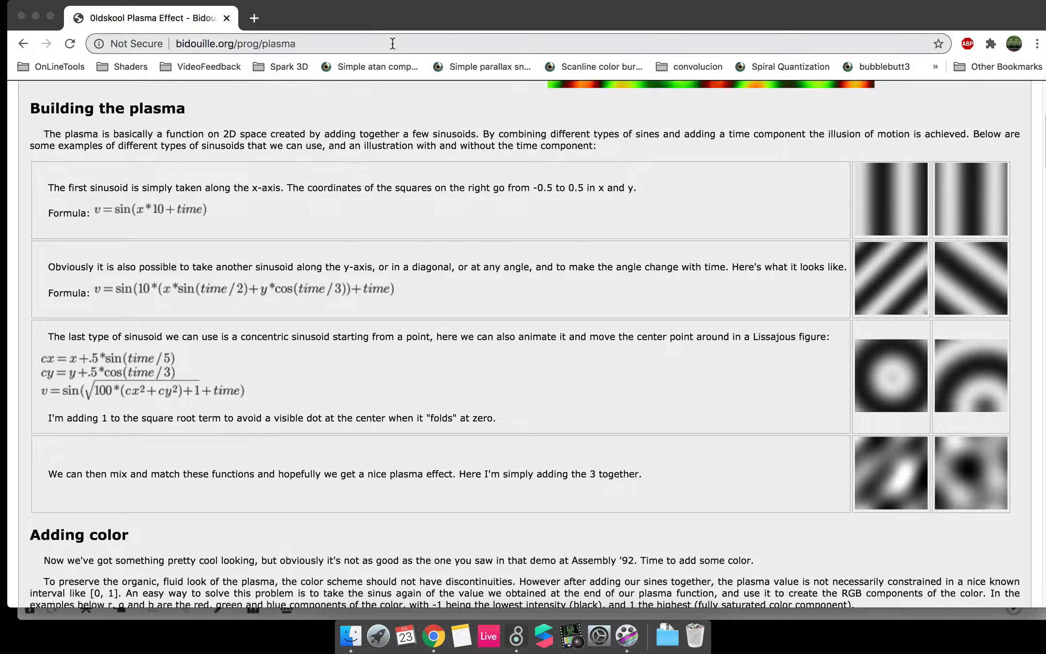
{"action": "scroll", "coordinate": [404, 131], "scroll_direction": "down", "scroll_amount": 3}
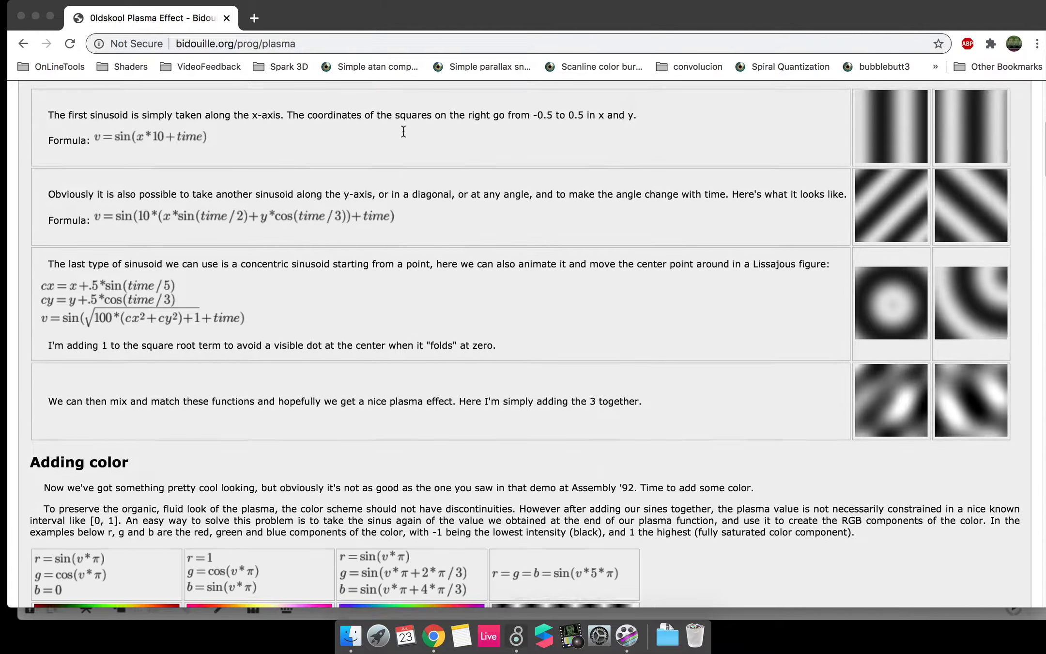
{"action": "scroll", "coordinate": [404, 131], "scroll_direction": "down", "scroll_amount": 5}
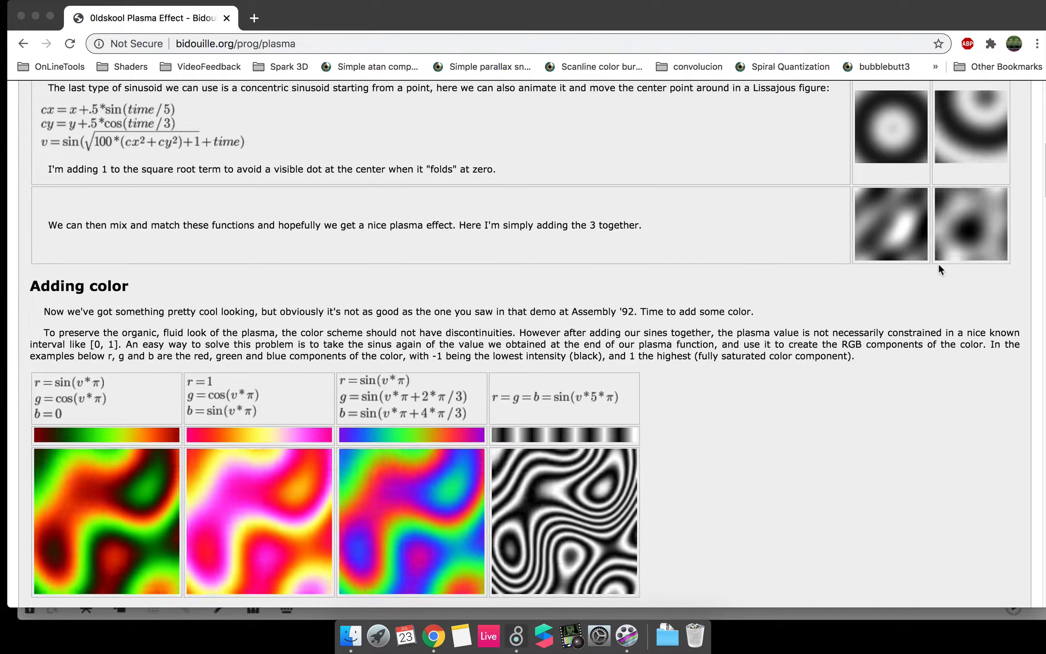
{"action": "scroll", "coordinate": [710, 398], "scroll_direction": "down", "scroll_amount": 3}
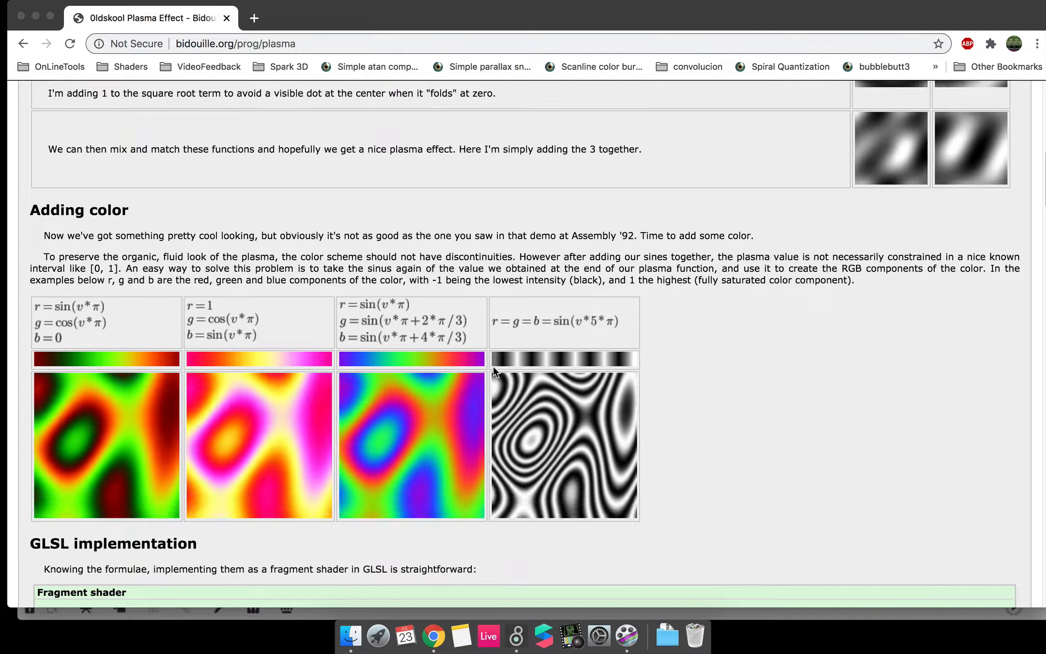
{"action": "left_click", "coordinate": [34, 16]}
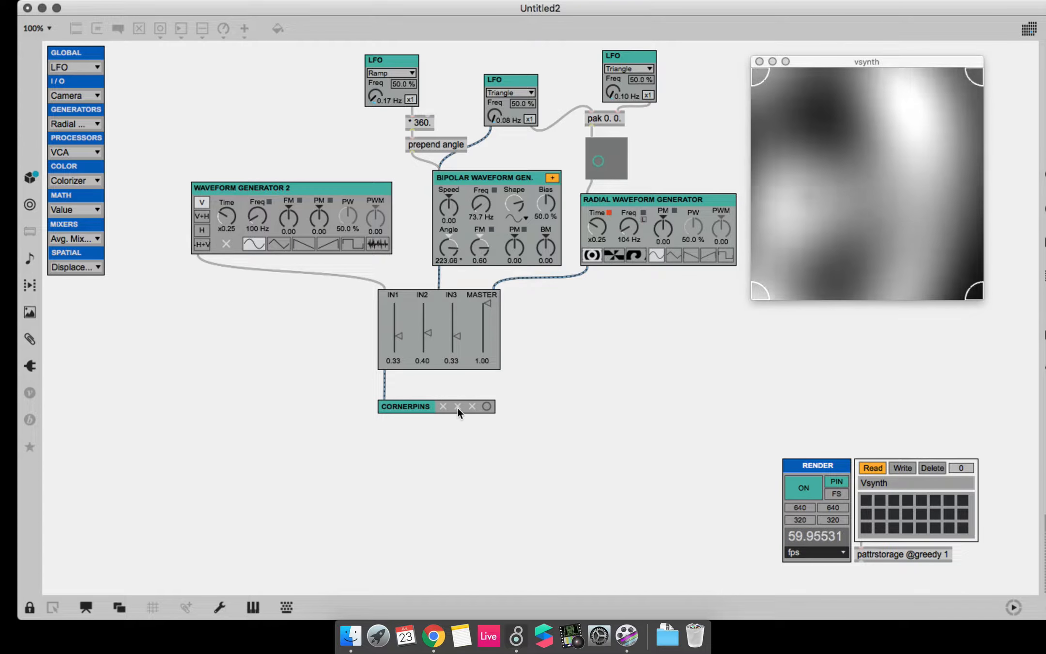
Unlock the patch and shift all the LFOs, generators, mixer and Cornerpins together to free space for color modules.
{"action": "left_click", "coordinate": [470, 406]}
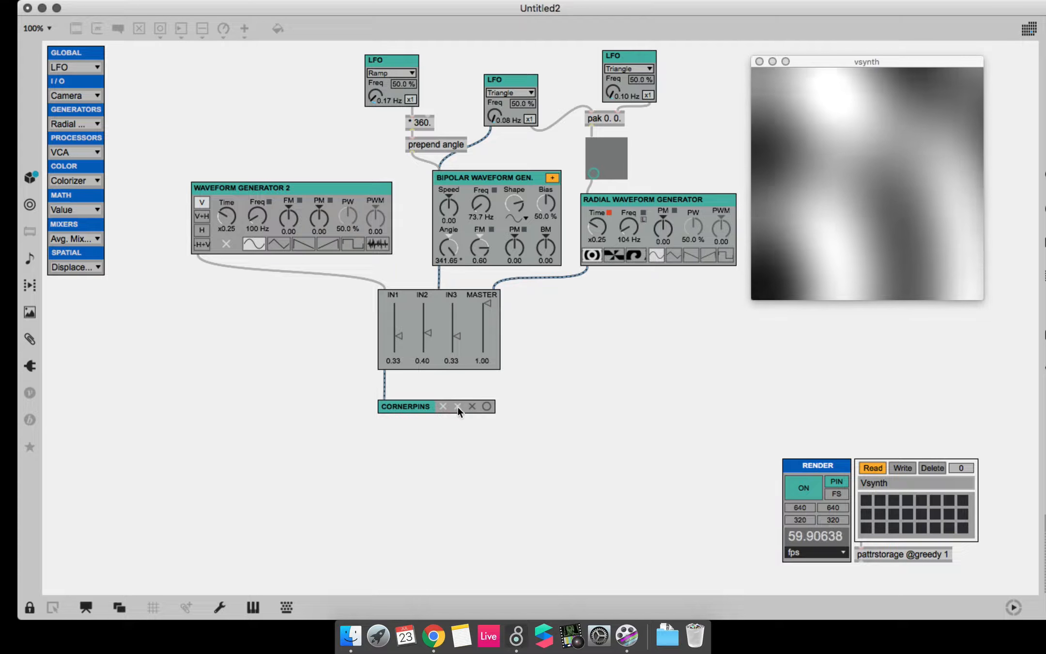
{"action": "key", "text": "super+e"}
{"action": "left_click_drag", "start_coordinate": [684, 467], "coordinate": [250, 71]}
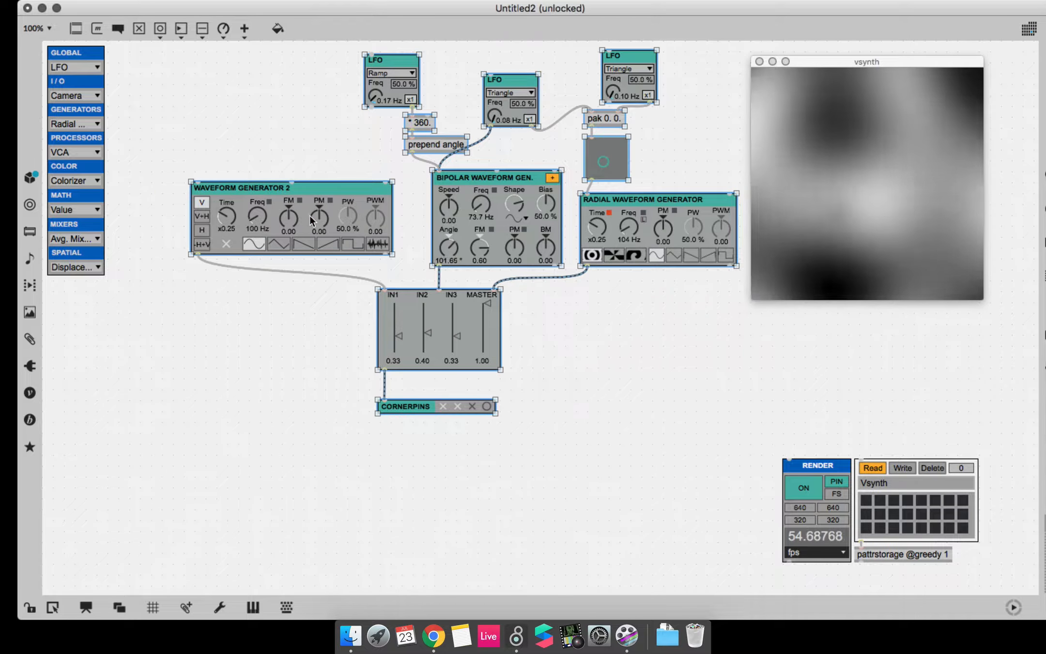
{"action": "left_click_drag", "start_coordinate": [310, 216], "coordinate": [352, 257]}
Add a Solid Color generator and place it below Waveform Generator 2.
{"action": "left_click", "coordinate": [150, 95]}
{"action": "left_click", "coordinate": [76, 124]}
{"action": "left_click", "coordinate": [89, 274]}
{"action": "left_click_drag", "start_coordinate": [130, 66], "coordinate": [261, 380]}
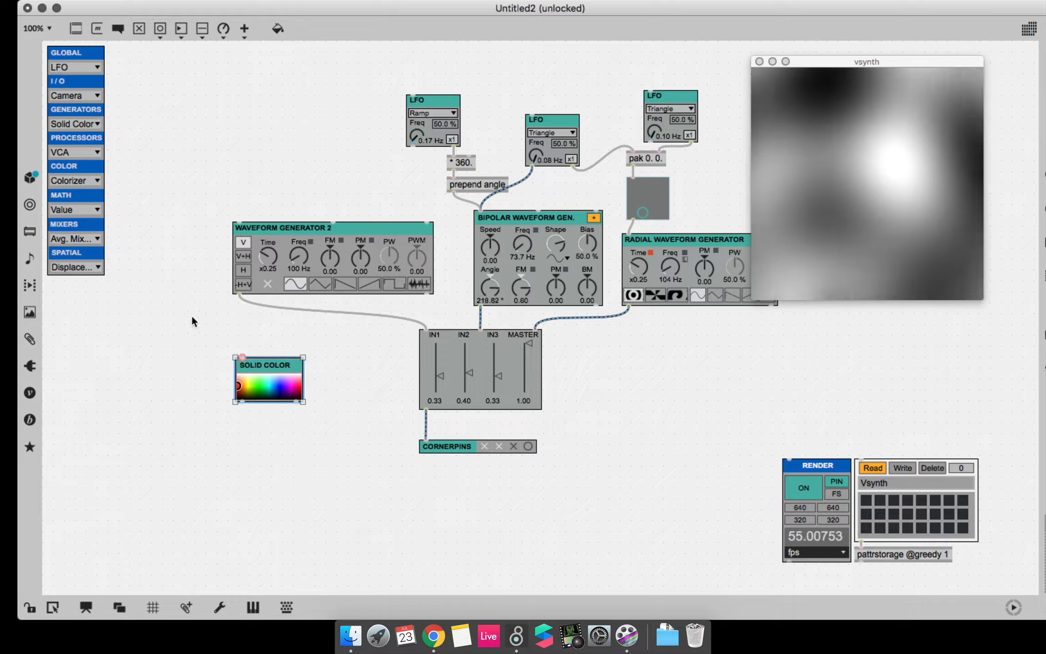
Add a Hue Modulator below Solid Color and connect Solid Color's output to its input.
{"action": "left_click", "coordinate": [82, 182]}
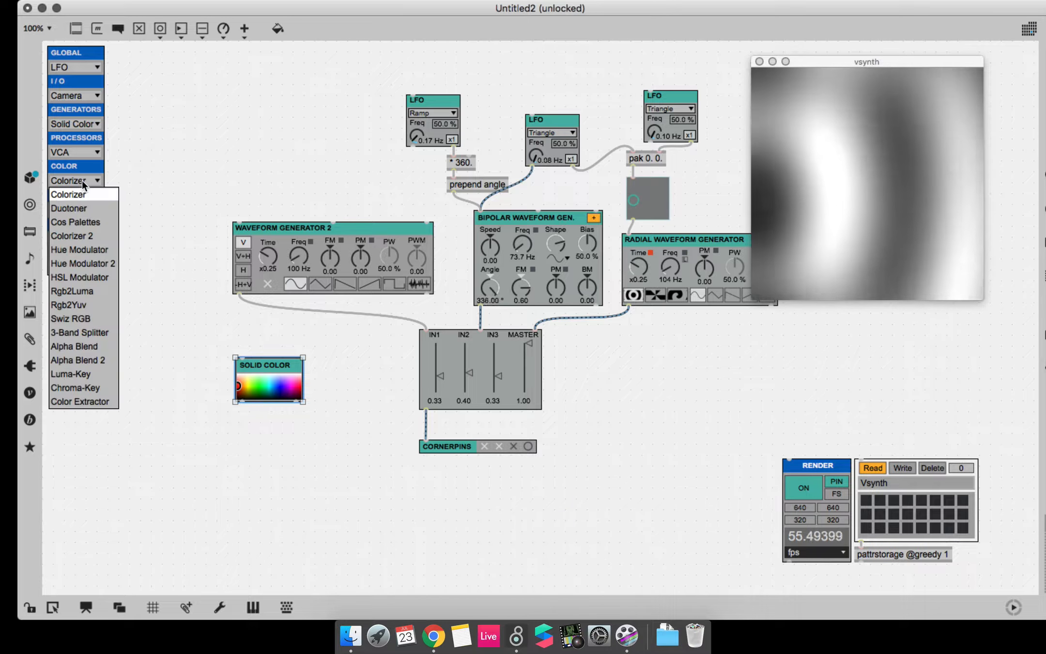
{"action": "left_click", "coordinate": [91, 249]}
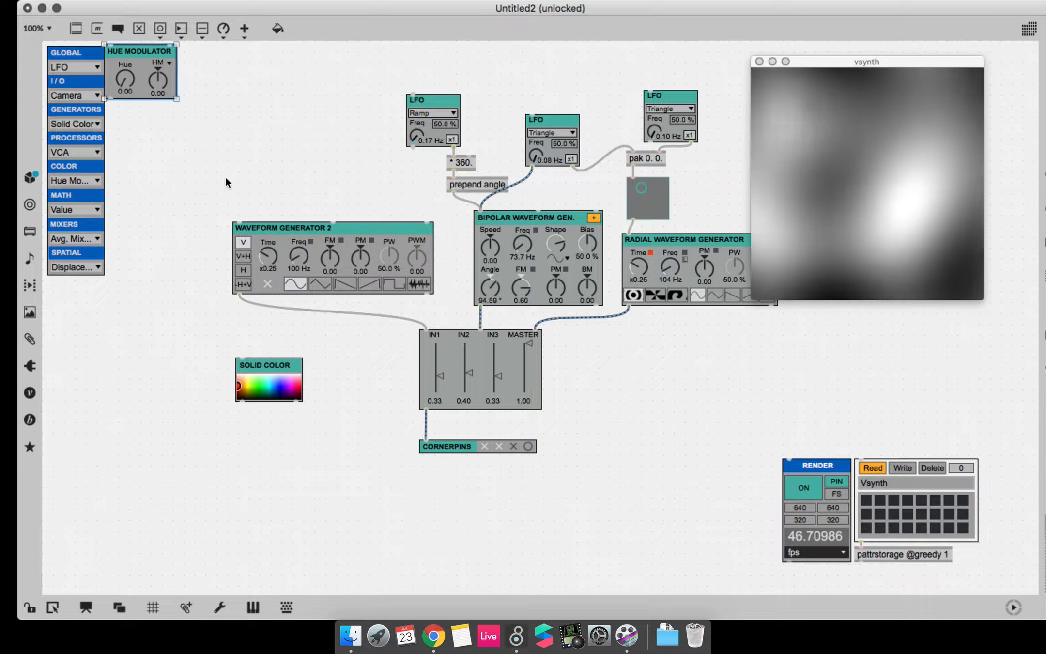
{"action": "left_click_drag", "start_coordinate": [140, 73], "coordinate": [276, 501]}
{"action": "left_click_drag", "start_coordinate": [240, 402], "coordinate": [275, 445]}
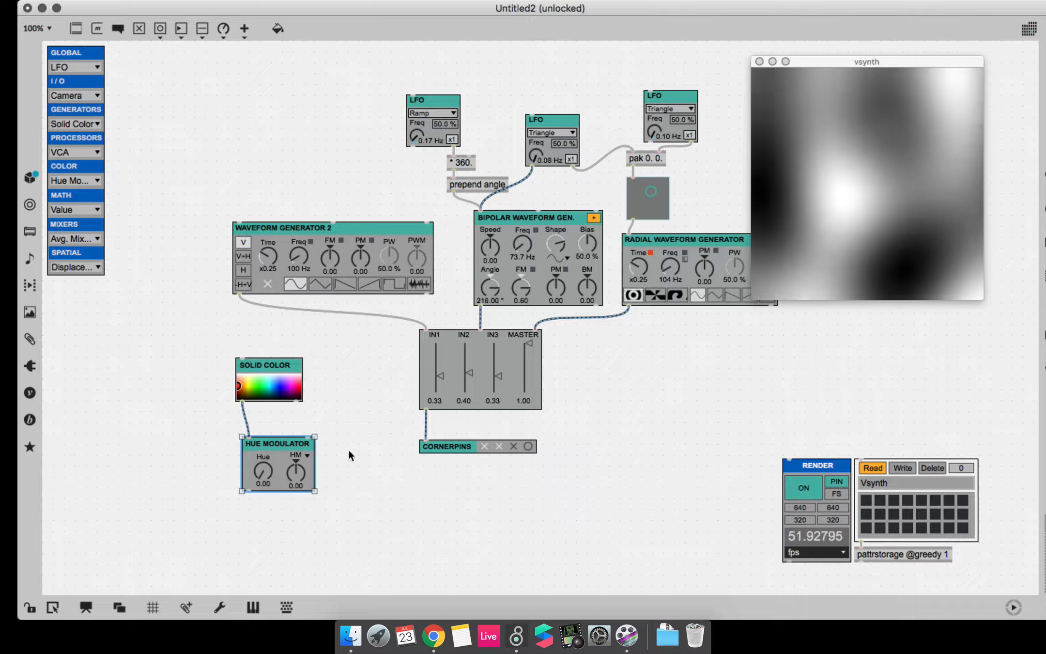
Disconnect the mixer from Cornerpins, route the Hue Modulator into Cornerpins placed below it, and connect the mixer to the Hue Modulator's modulation inlet.
{"action": "left_click", "coordinate": [425, 426]}
{"action": "key", "text": "BackSpace"}
{"action": "left_click_drag", "start_coordinate": [249, 491], "coordinate": [342, 536]}
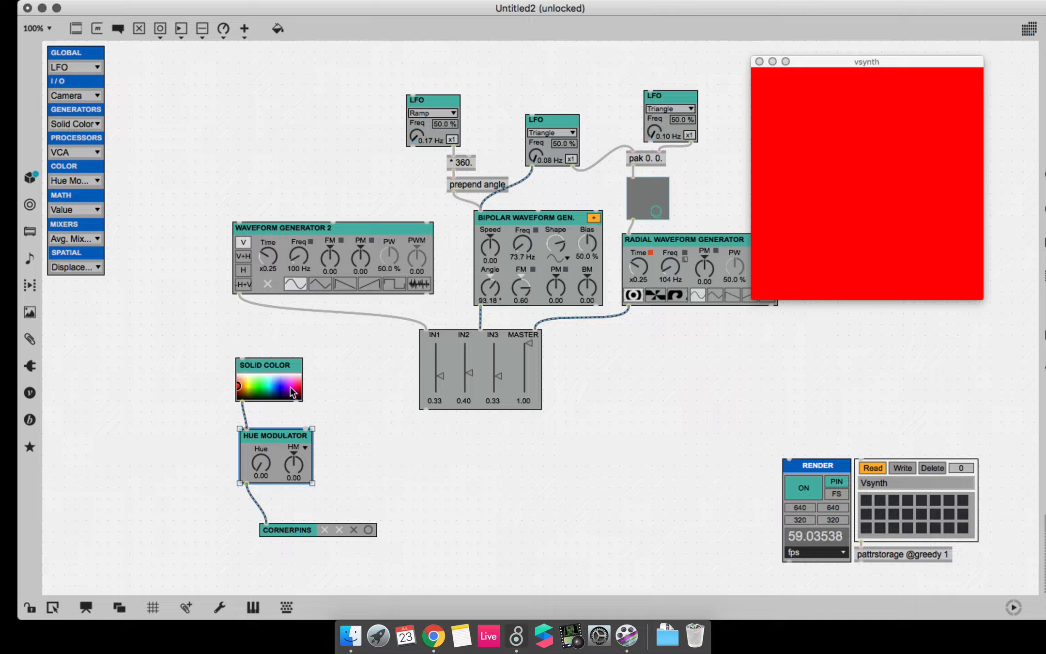
{"action": "left_click_drag", "start_coordinate": [306, 429], "coordinate": [429, 403]}
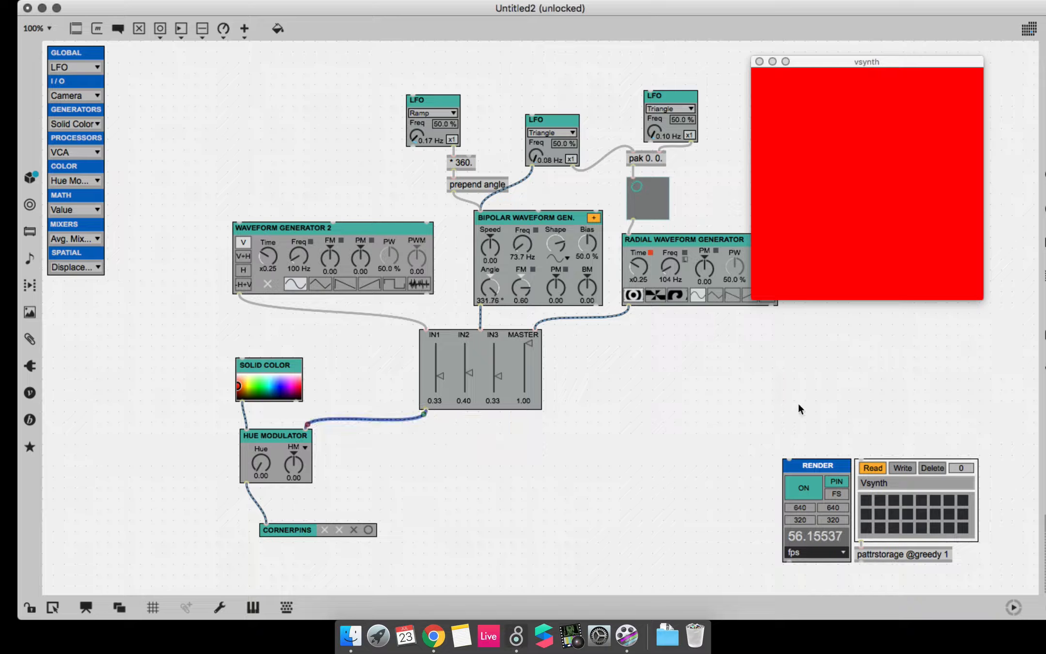
Shift the generator and mixer group away from the color modules and set the Hue Modulator's HM to 1.00 and hue to 249.45.
{"action": "left_click_drag", "start_coordinate": [785, 417], "coordinate": [380, 94]}
{"action": "left_click_drag", "start_coordinate": [403, 251], "coordinate": [474, 218]}
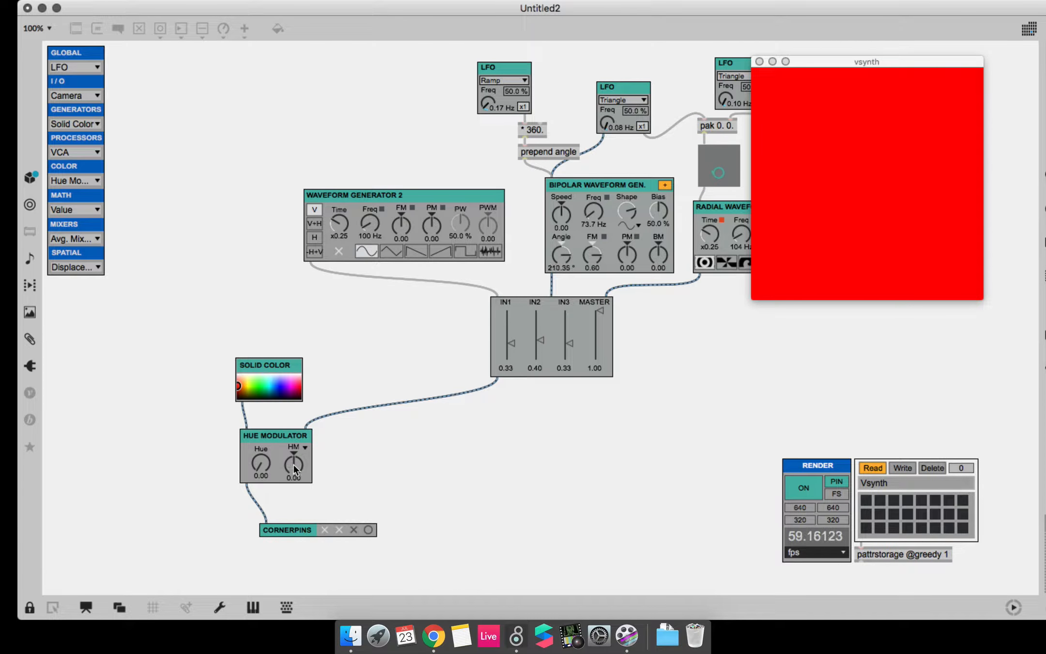
{"action": "left_click_drag", "start_coordinate": [294, 464], "coordinate": [295, 468]}
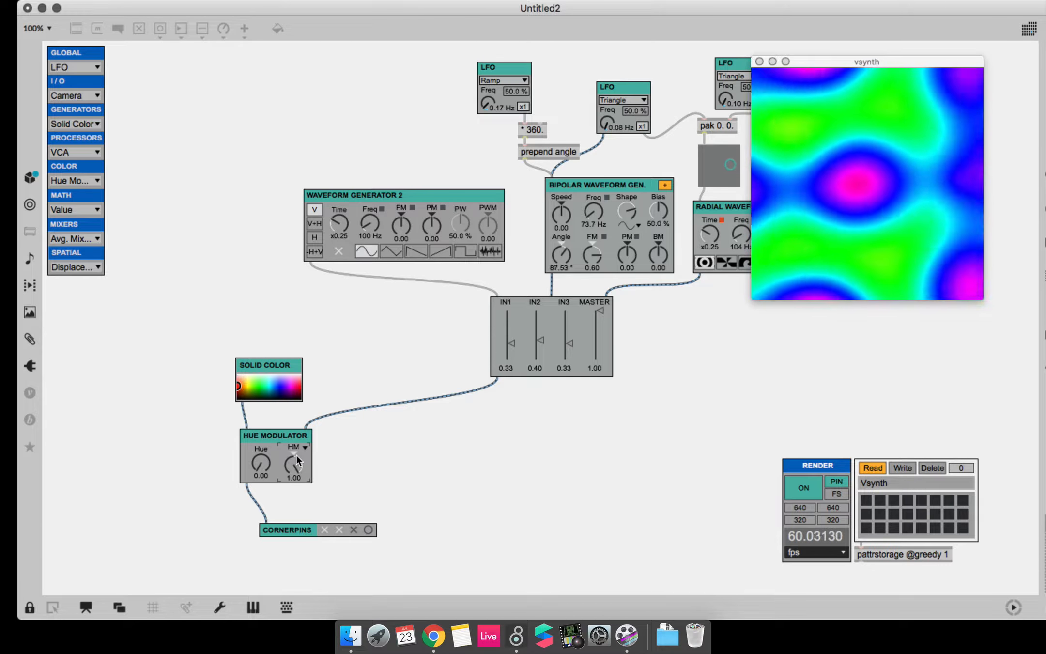
{"action": "left_click_drag", "start_coordinate": [261, 464], "coordinate": [261, 399]}
Move Solid Color and the Hue Modulator together closer to the mixer, leaving room above Cornerpins.
{"action": "key", "text": "super+e"}
{"action": "left_click_drag", "start_coordinate": [219, 341], "coordinate": [334, 494]}
{"action": "left_click_drag", "start_coordinate": [265, 365], "coordinate": [305, 327]}
Add an Rgb2Yuv color module and insert it between the Hue Modulator and Cornerpins.
{"action": "left_click", "coordinate": [96, 153]}
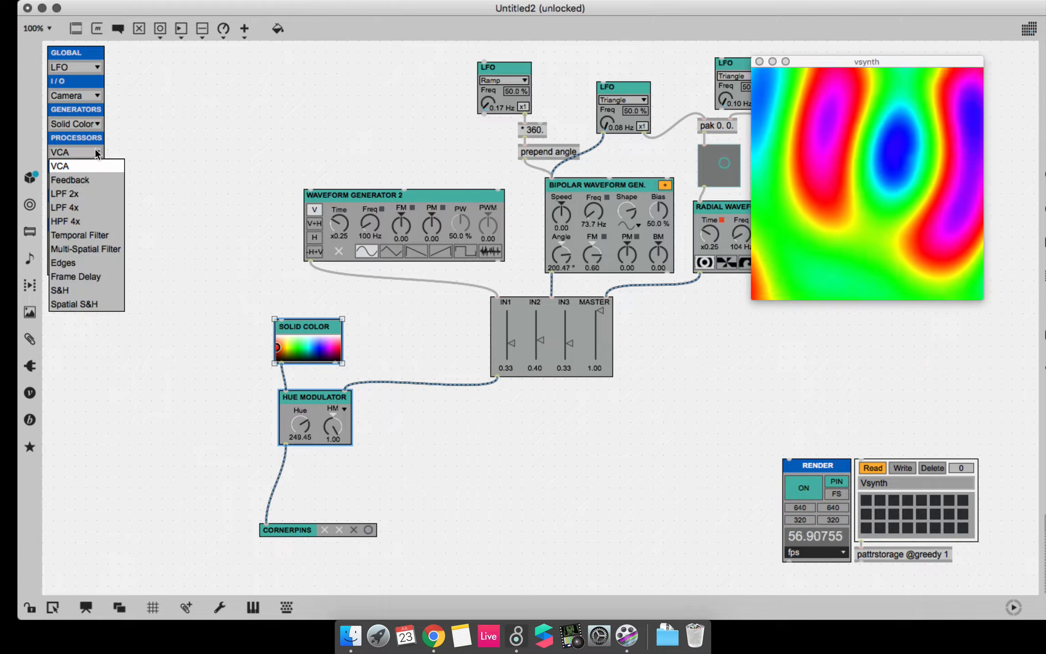
{"action": "left_click", "coordinate": [164, 173]}
{"action": "left_click", "coordinate": [80, 184]}
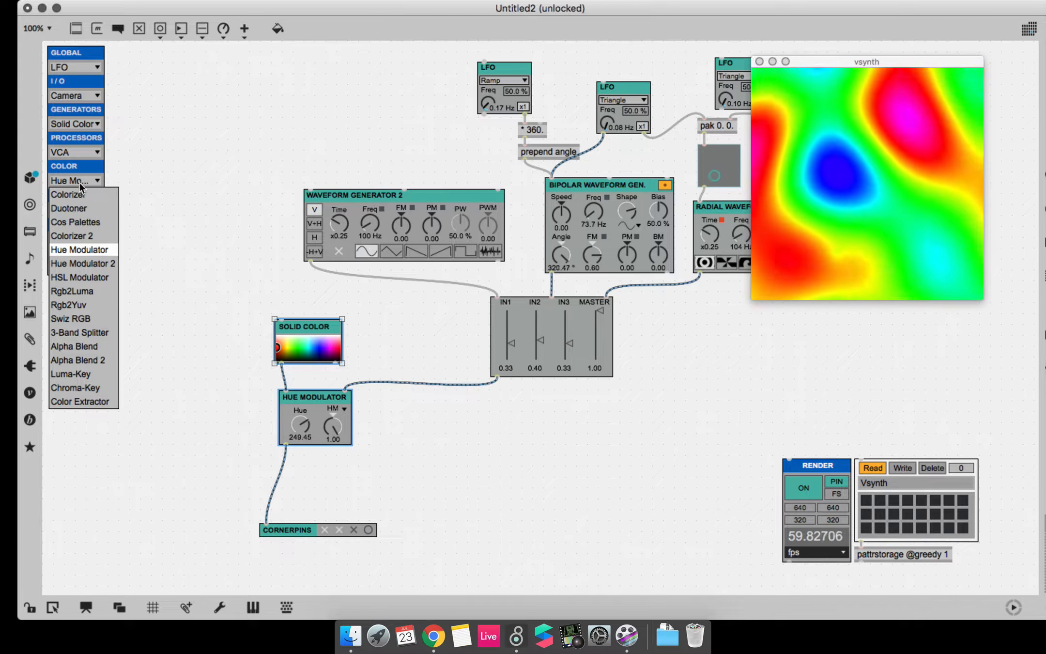
{"action": "left_click", "coordinate": [80, 305]}
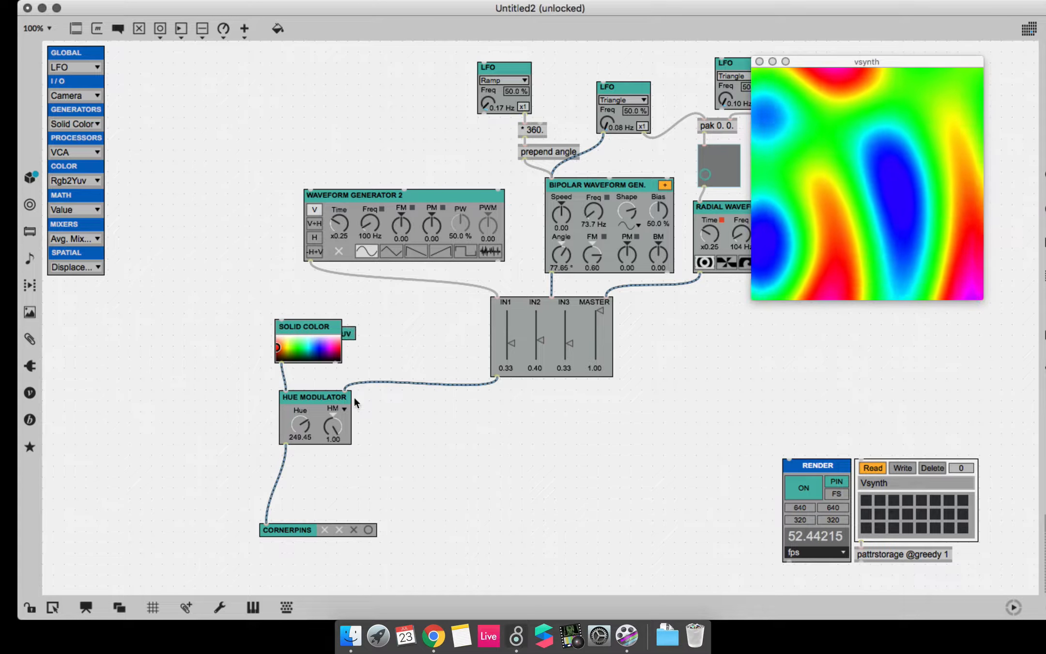
{"action": "left_click_drag", "start_coordinate": [304, 470], "coordinate": [304, 469]}
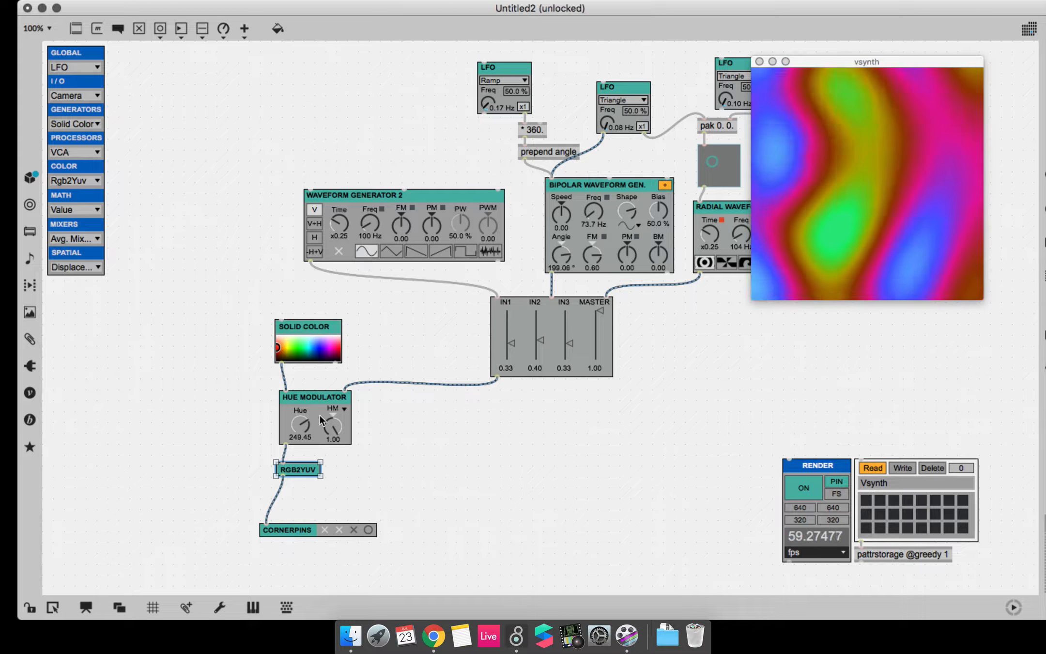
Duplicate the Hue Modulator into the chain between Rgb2Yuv and Cornerpins, with its hue at 215.43 and HM at 0.00.
{"action": "left_click_drag", "start_coordinate": [307, 408], "coordinate": [297, 507], "text": "alt"}
{"action": "left_click_drag", "start_coordinate": [366, 527], "coordinate": [372, 561]}
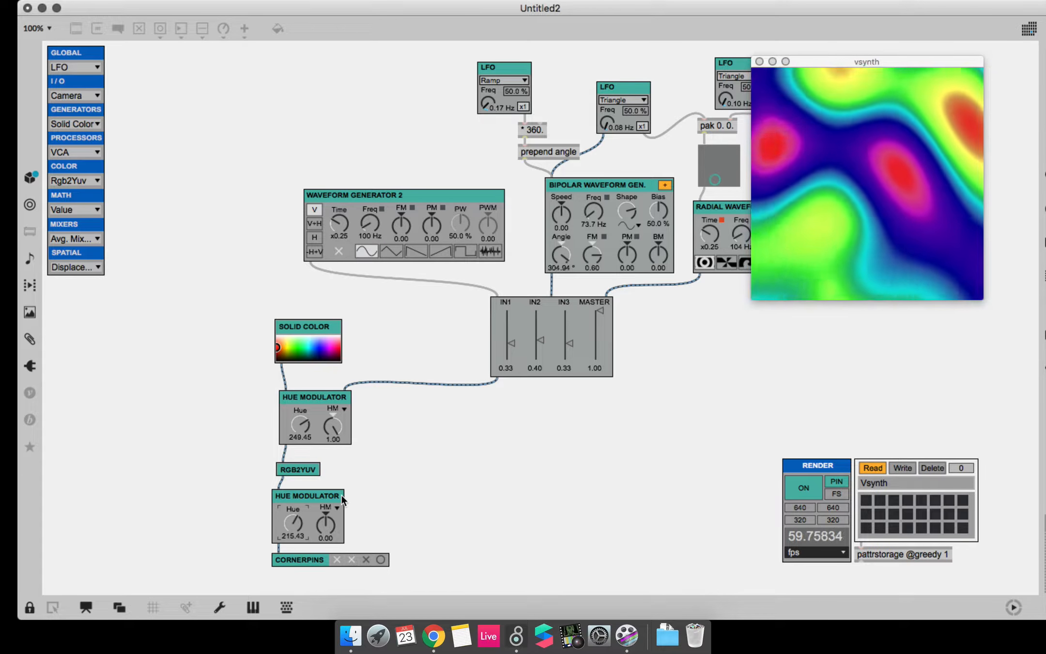
Delete the Solid Color, Hue Modulator and Rgb2Yuv color chain, keeping Cornerpins and the mixer.
{"action": "left_click_drag", "start_coordinate": [386, 524], "coordinate": [275, 334]}
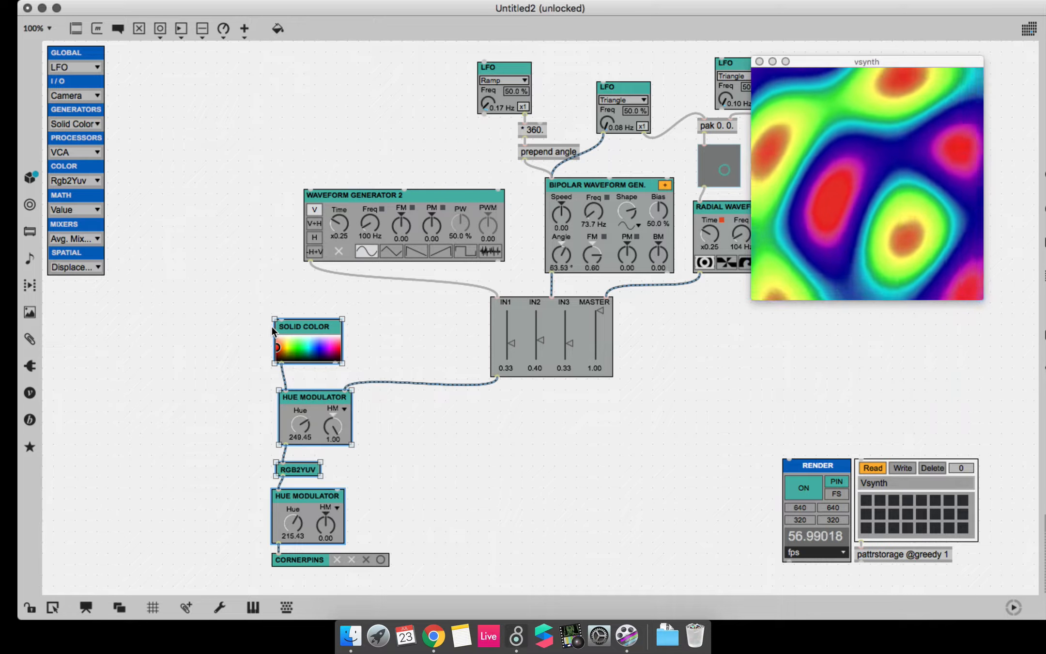
{"action": "key", "text": "BackSpace"}
{"action": "left_click", "coordinate": [75, 152]}
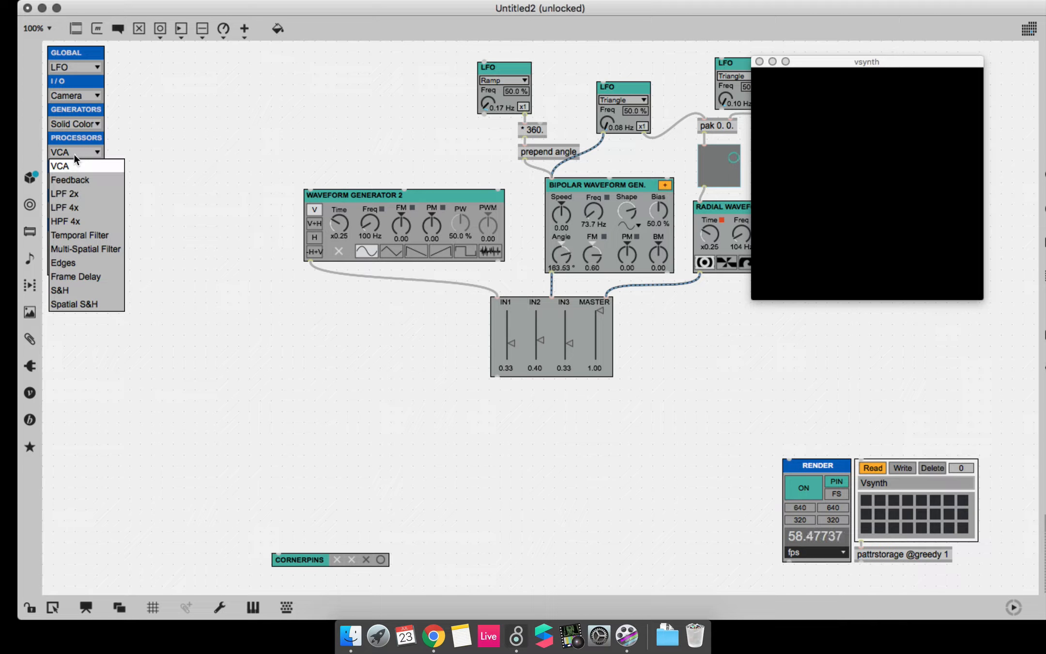
{"action": "left_click", "coordinate": [102, 145]}
Add a 3-Band Splitter directly below the mixer and connect the mixer's output to it.
{"action": "left_click", "coordinate": [87, 180]}
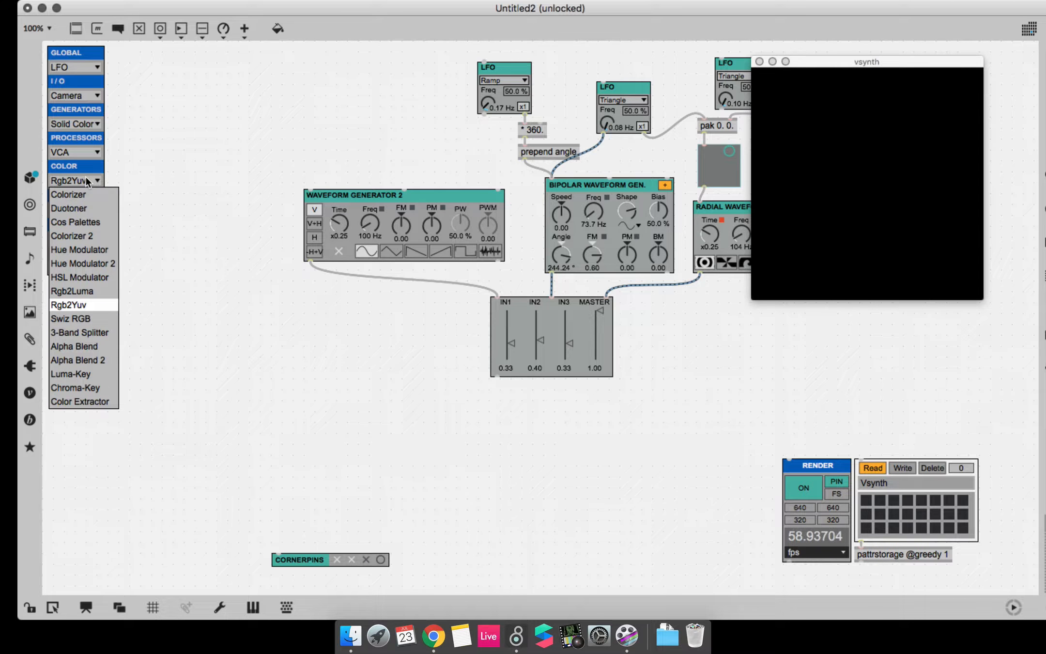
{"action": "left_click", "coordinate": [99, 333]}
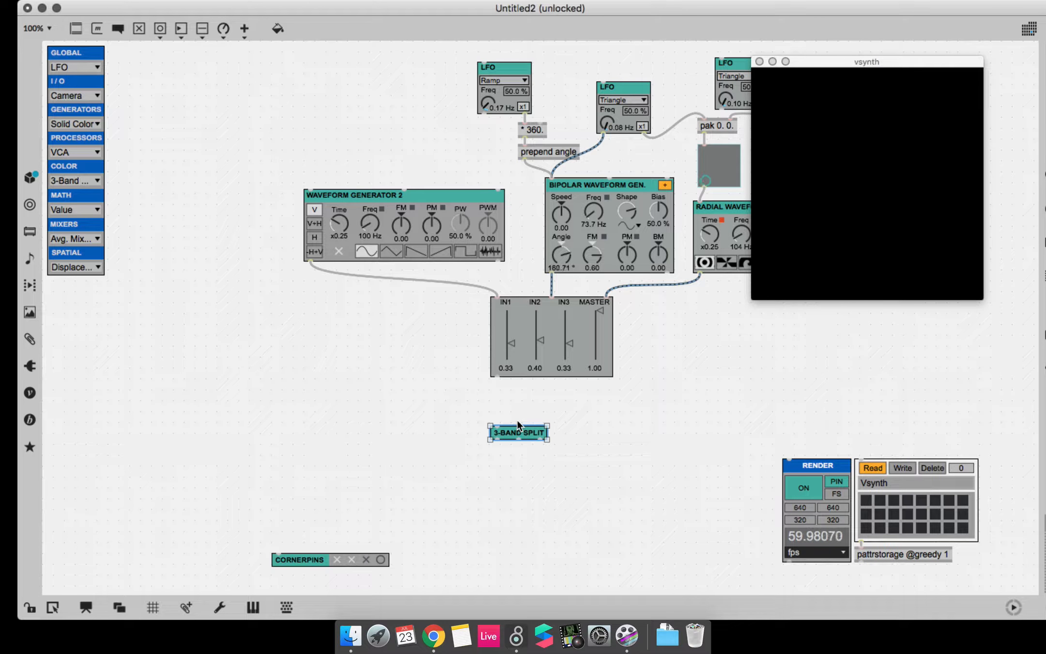
{"action": "left_click", "coordinate": [498, 377]}
{"action": "left_click", "coordinate": [502, 432]}
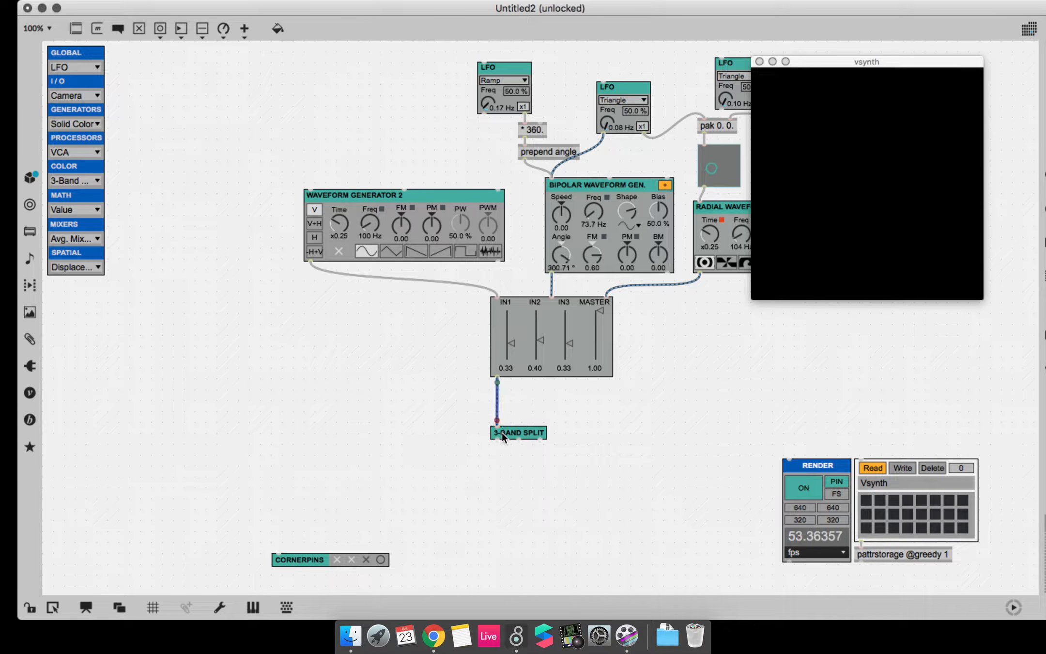
{"action": "left_click_drag", "start_coordinate": [502, 432], "coordinate": [509, 398]}
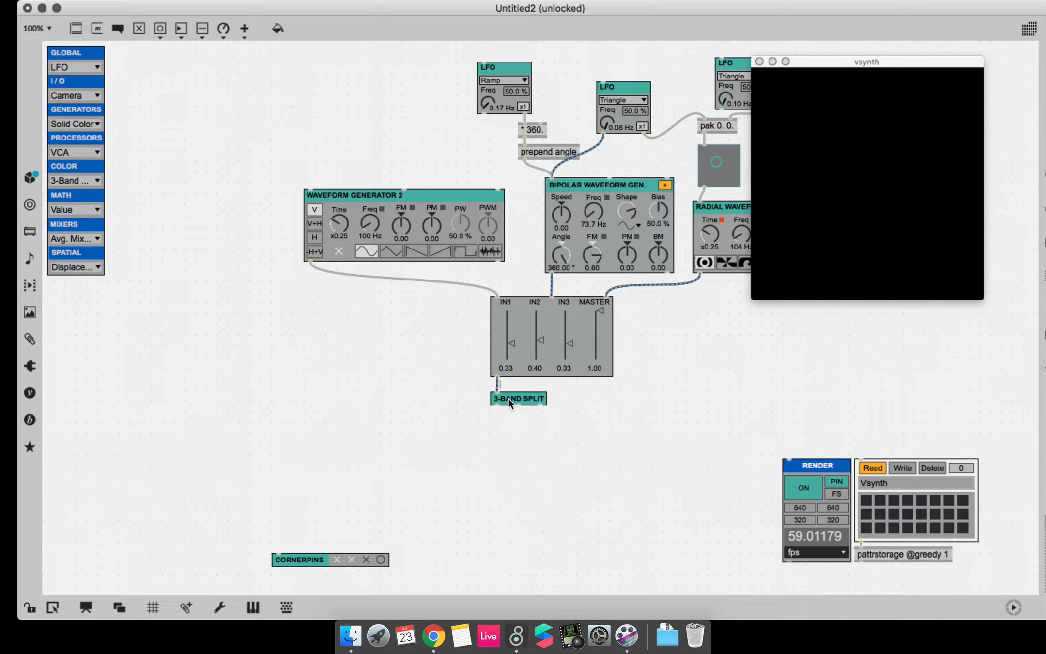
Add three Colorizer modules in a row below the splitter and connect each splitter output to its own Colorizer.
{"action": "left_click", "coordinate": [80, 179]}
{"action": "left_click", "coordinate": [82, 192]}
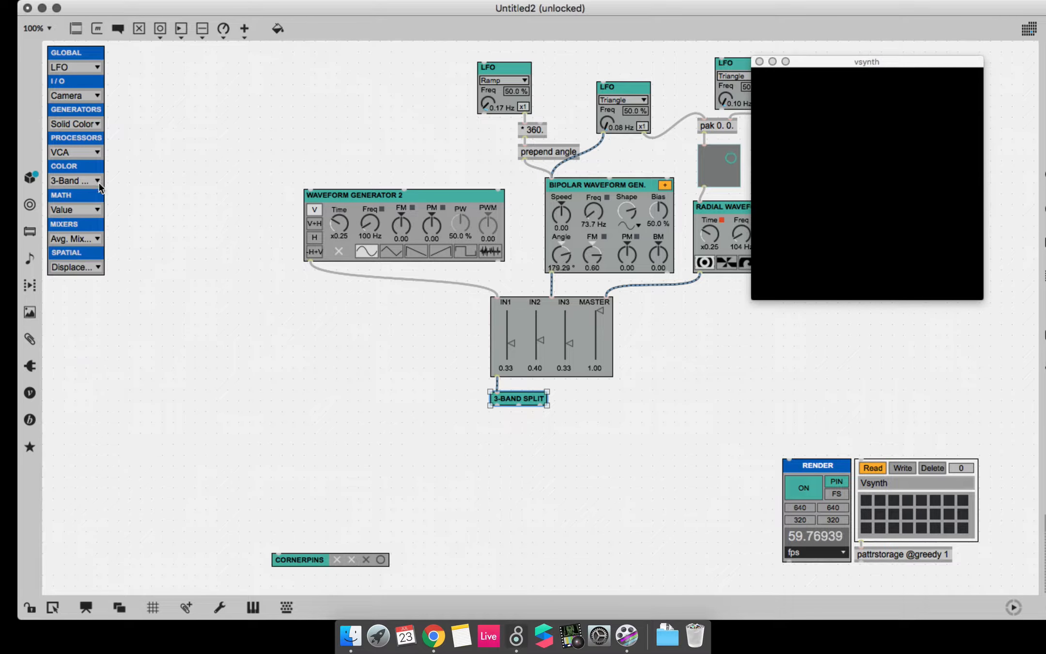
{"action": "left_click_drag", "start_coordinate": [213, 78], "coordinate": [526, 455]}
{"action": "left_click_drag", "start_coordinate": [518, 405], "coordinate": [629, 450]}
{"action": "left_click_drag", "start_coordinate": [539, 405], "coordinate": [595, 436]}
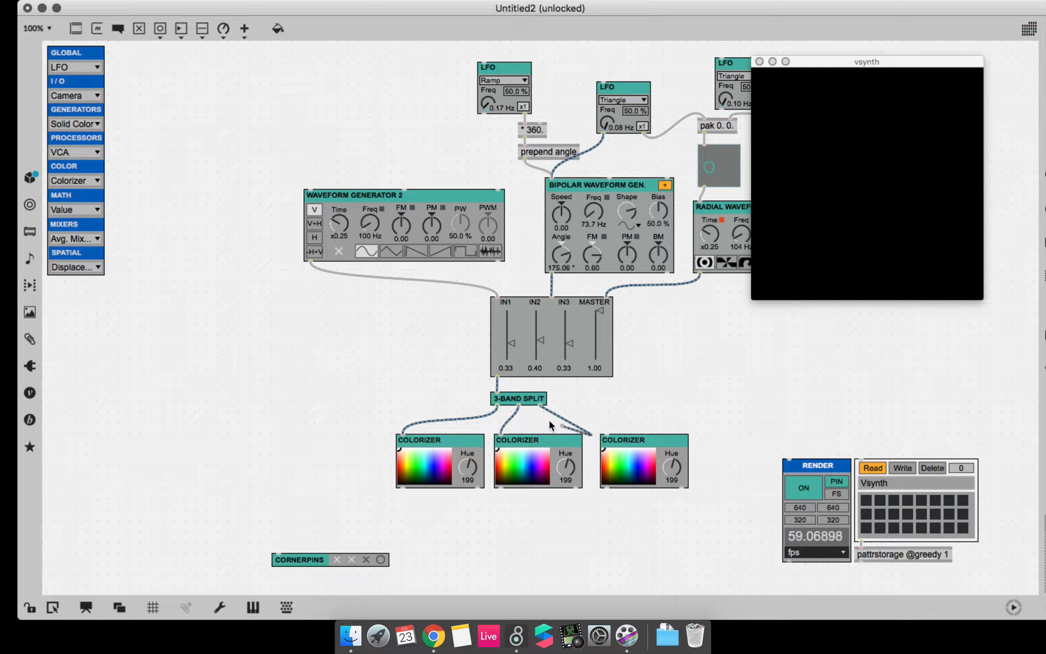
{"action": "left_click_drag", "start_coordinate": [540, 406], "coordinate": [607, 435]}
{"action": "left_click_drag", "start_coordinate": [652, 507], "coordinate": [542, 447]}
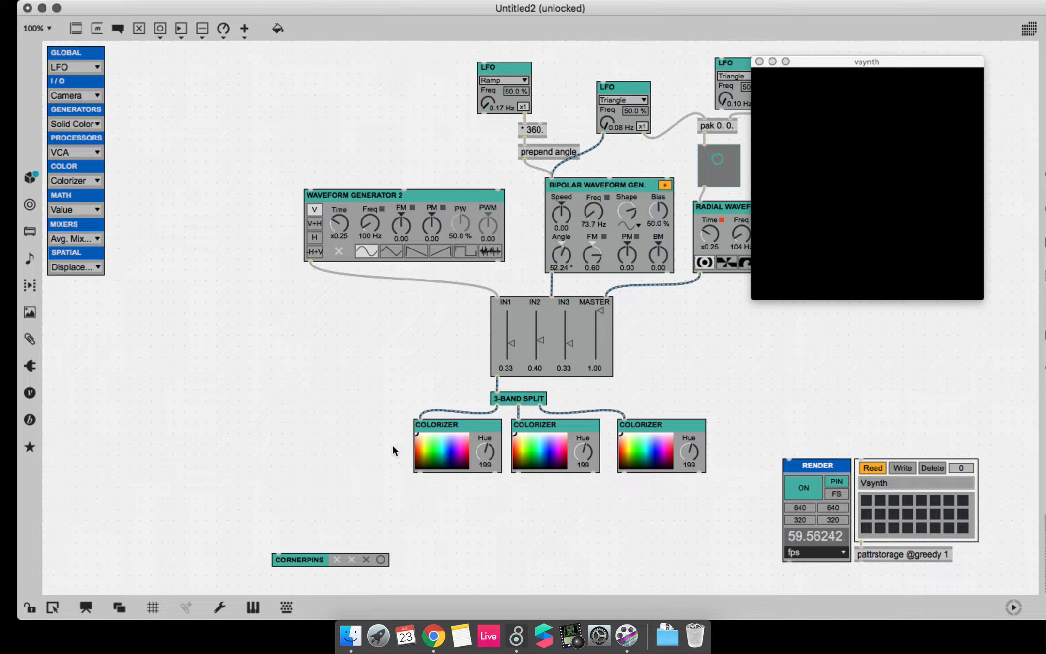
Patch the splitter's third output into Cornerpins to preview that band.
{"action": "left_click_drag", "start_coordinate": [276, 549], "coordinate": [539, 410]}
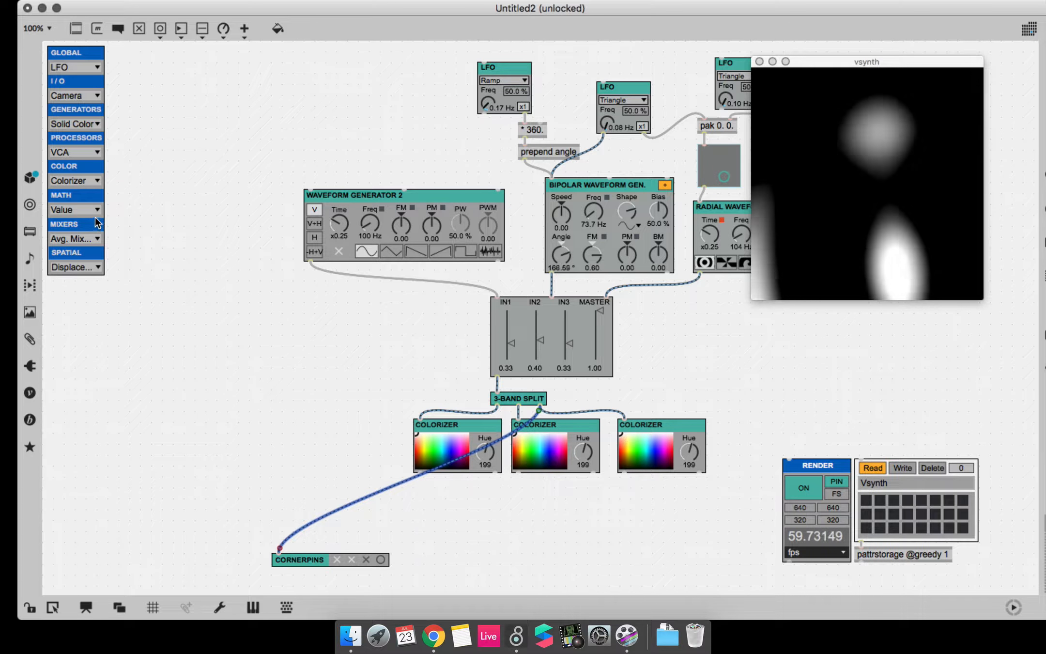
{"action": "left_click", "coordinate": [81, 238]}
{"action": "left_click", "coordinate": [125, 239]}
Add an OP. 2 math module that combines the first two Colorizers with max and feeds Cornerpins.
{"action": "left_click", "coordinate": [77, 209]}
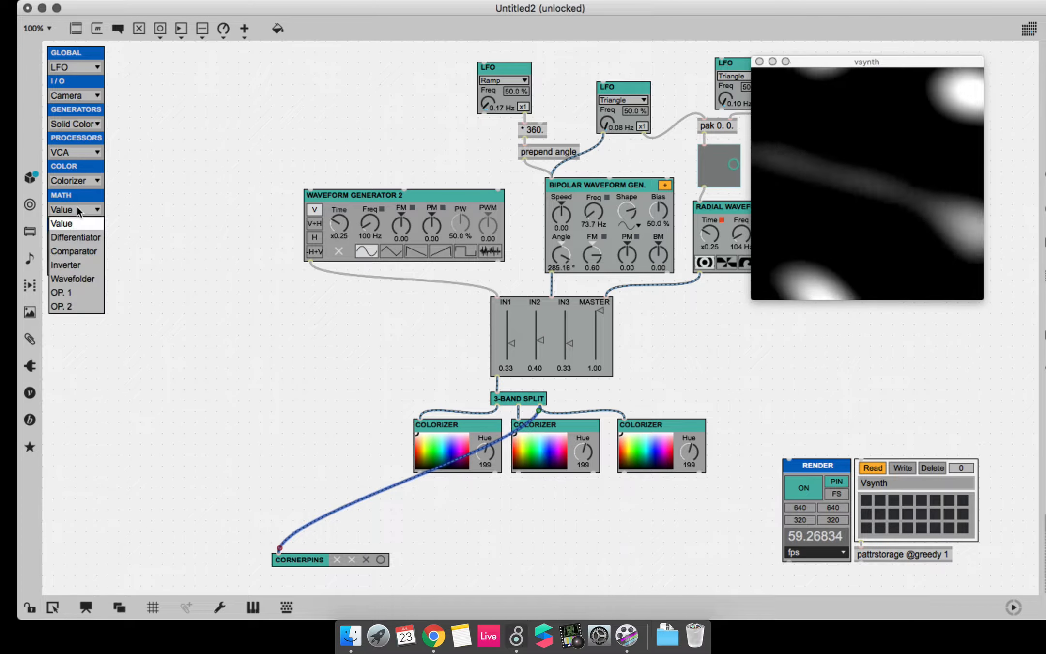
{"action": "left_click", "coordinate": [80, 306]}
{"action": "left_click_drag", "start_coordinate": [139, 66], "coordinate": [453, 528]}
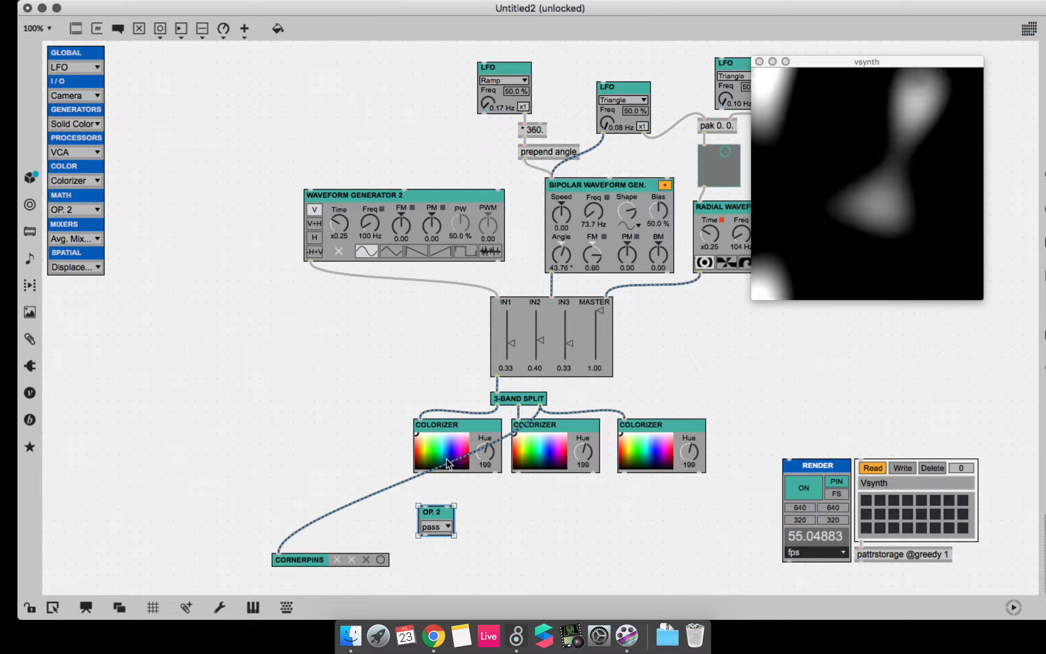
{"action": "left_click", "coordinate": [462, 457]}
{"action": "left_click_drag", "start_coordinate": [539, 411], "coordinate": [422, 464]}
{"action": "left_click_drag", "start_coordinate": [446, 508], "coordinate": [517, 472]}
{"action": "left_click", "coordinate": [436, 527]}
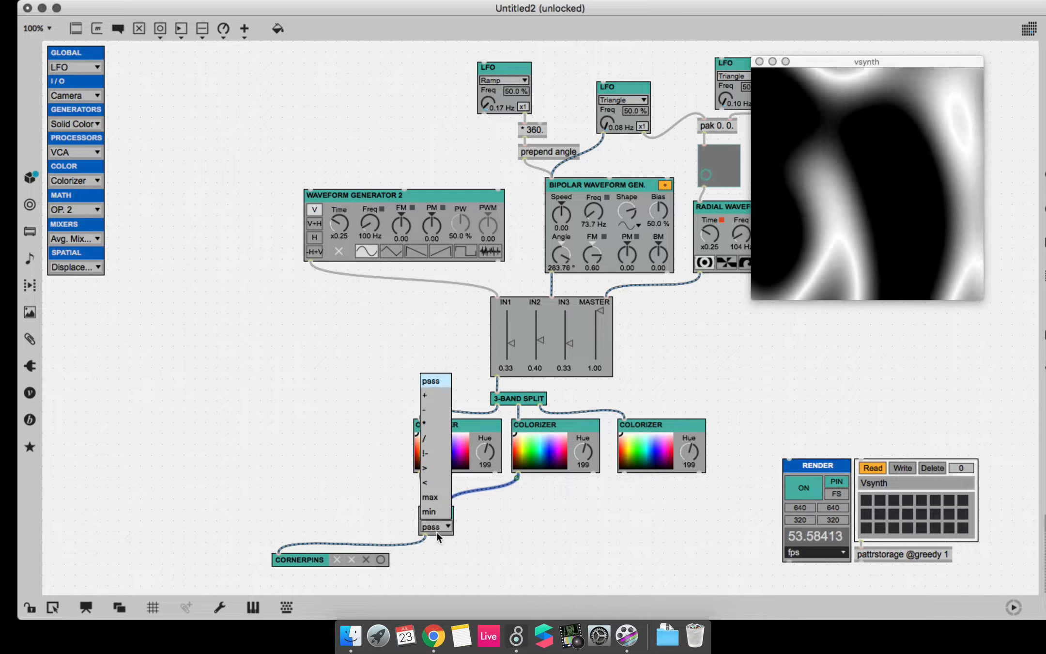
{"action": "left_click", "coordinate": [443, 495]}
Add a second OP. 2 set to max, merging the first OP. 2's result with the third Colorizer and feeding Cornerpins.
{"action": "left_click_drag", "start_coordinate": [446, 524], "coordinate": [623, 472]}
{"action": "left_click_drag", "start_coordinate": [420, 522], "coordinate": [431, 562]}
{"action": "left_click", "coordinate": [444, 555]}
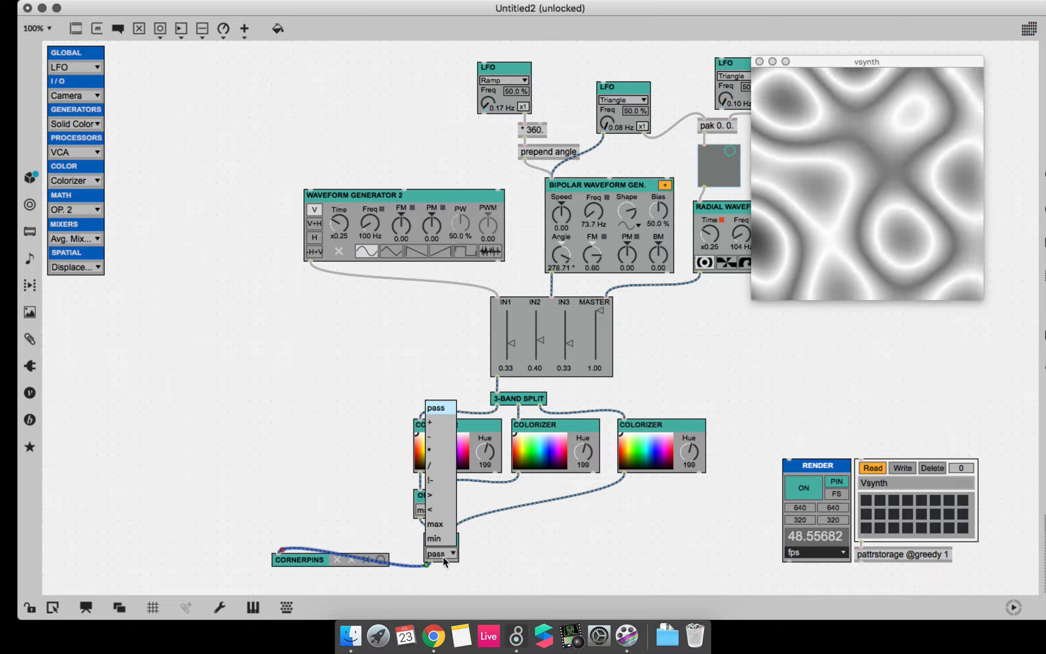
{"action": "left_click", "coordinate": [443, 522]}
Lock the patch and set the three Colorizers' hues to 10, 153 and 196.
{"action": "key", "text": "super+e"}
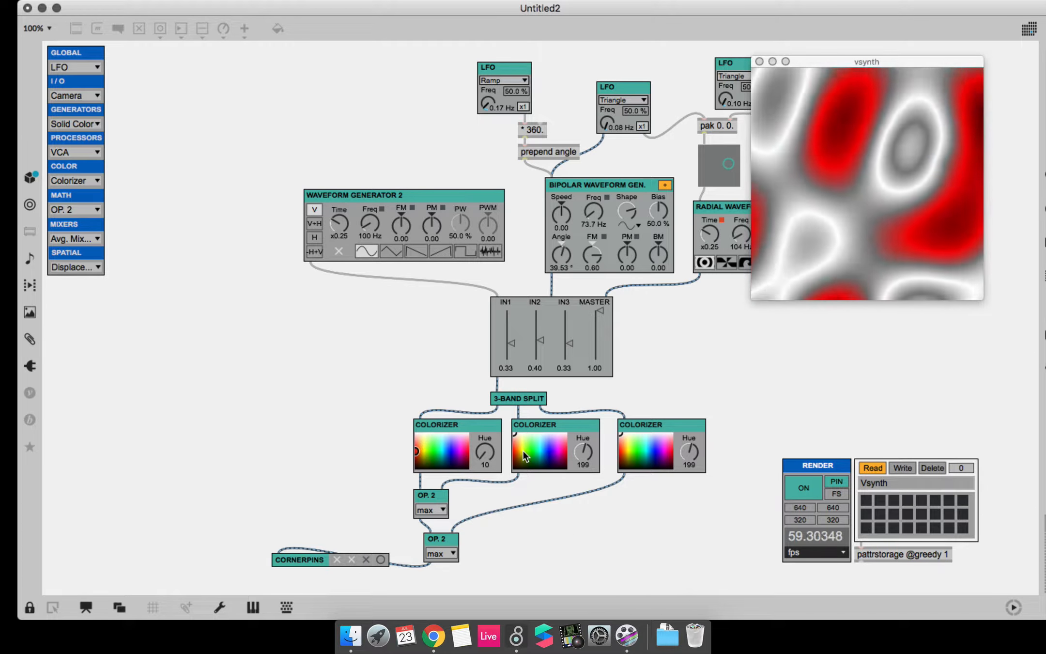
{"action": "left_click", "coordinate": [518, 451]}
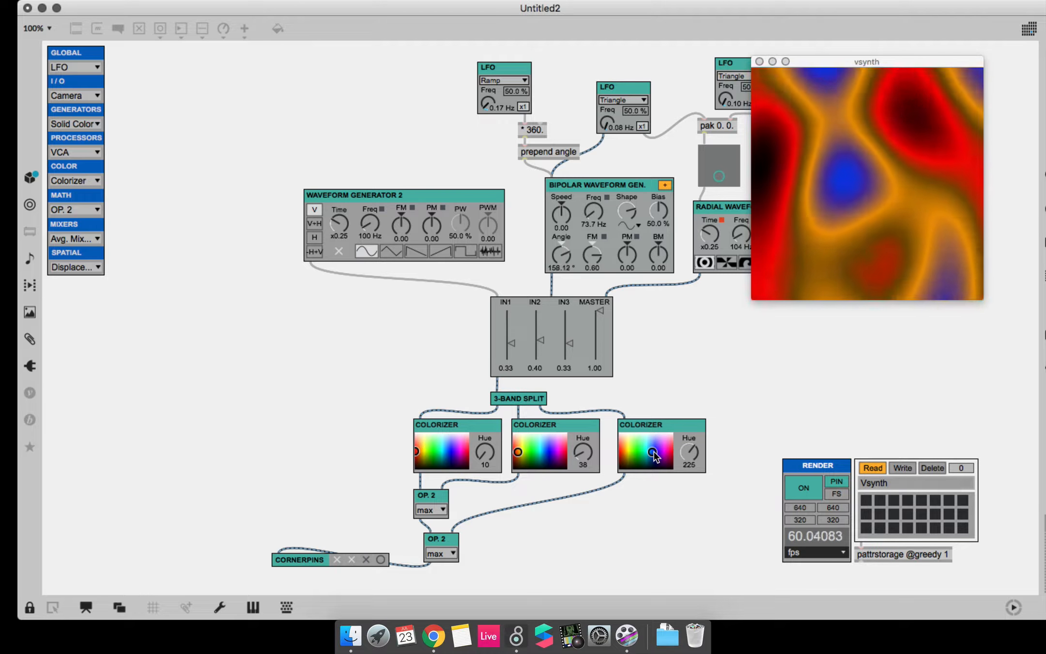
{"action": "mouse_move", "coordinate": [654, 455]}
{"action": "left_mouse_down"}
{"action": "mouse_move", "coordinate": [669, 458]}
{"action": "mouse_move", "coordinate": [648, 445]}
{"action": "left_mouse_up"}
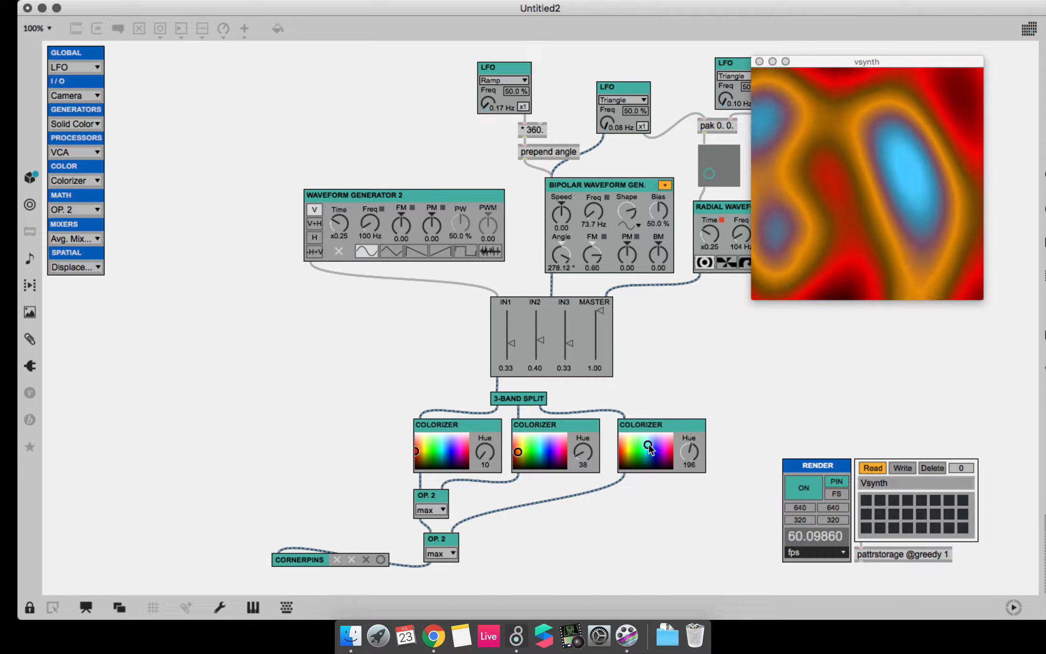
{"action": "mouse_move", "coordinate": [556, 454]}
{"action": "left_mouse_down"}
{"action": "mouse_move", "coordinate": [568, 450]}
{"action": "mouse_move", "coordinate": [538, 448]}
{"action": "left_mouse_up"}
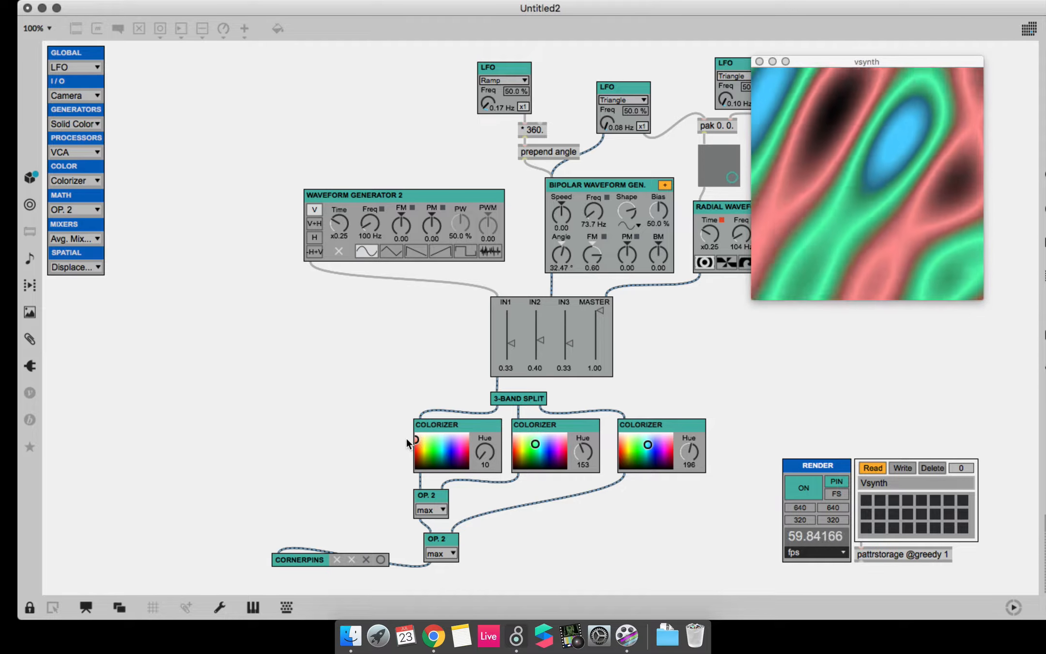
Try other color combinations on the three Colorizers, ending with hues 10, 5 and 225.
{"action": "left_click_drag", "start_coordinate": [450, 461], "coordinate": [448, 454]}
{"action": "left_click_drag", "start_coordinate": [542, 449], "coordinate": [571, 447]}
{"action": "mouse_move", "coordinate": [648, 445]}
{"action": "left_mouse_down"}
{"action": "mouse_move", "coordinate": [671, 453]}
{"action": "mouse_move", "coordinate": [637, 452]}
{"action": "left_mouse_up"}
{"action": "left_click_drag", "start_coordinate": [426, 448], "coordinate": [416, 449]}
{"action": "left_click_drag", "start_coordinate": [530, 454], "coordinate": [568, 444]}
{"action": "mouse_move", "coordinate": [653, 446]}
{"action": "left_mouse_down"}
{"action": "mouse_move", "coordinate": [663, 448]}
{"action": "mouse_move", "coordinate": [653, 446]}
{"action": "left_mouse_up"}
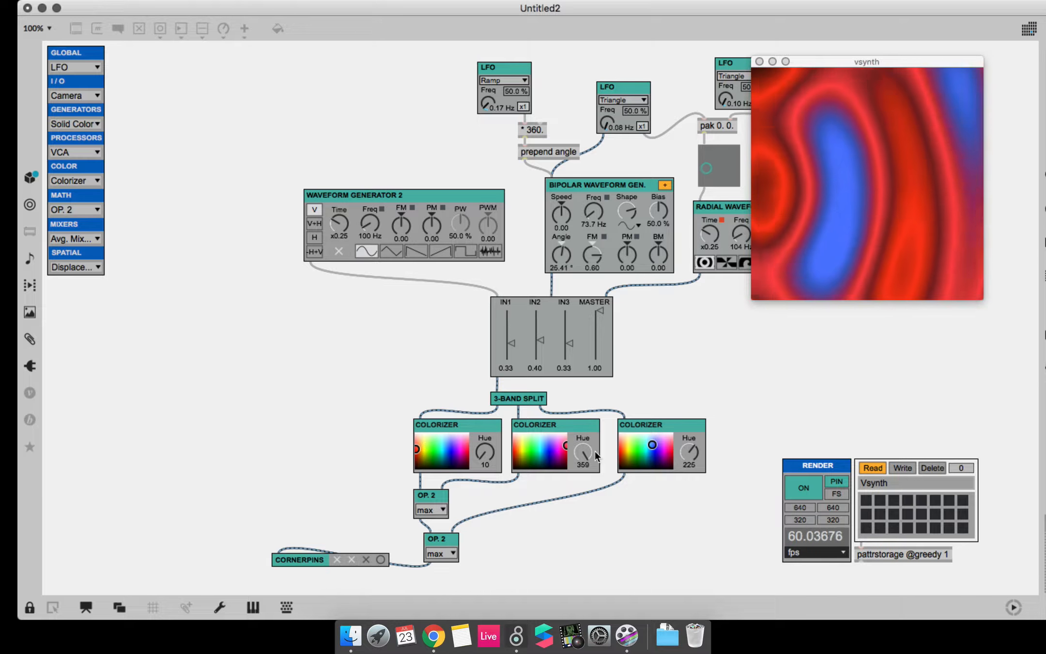
{"action": "left_click_drag", "start_coordinate": [543, 450], "coordinate": [505, 454]}
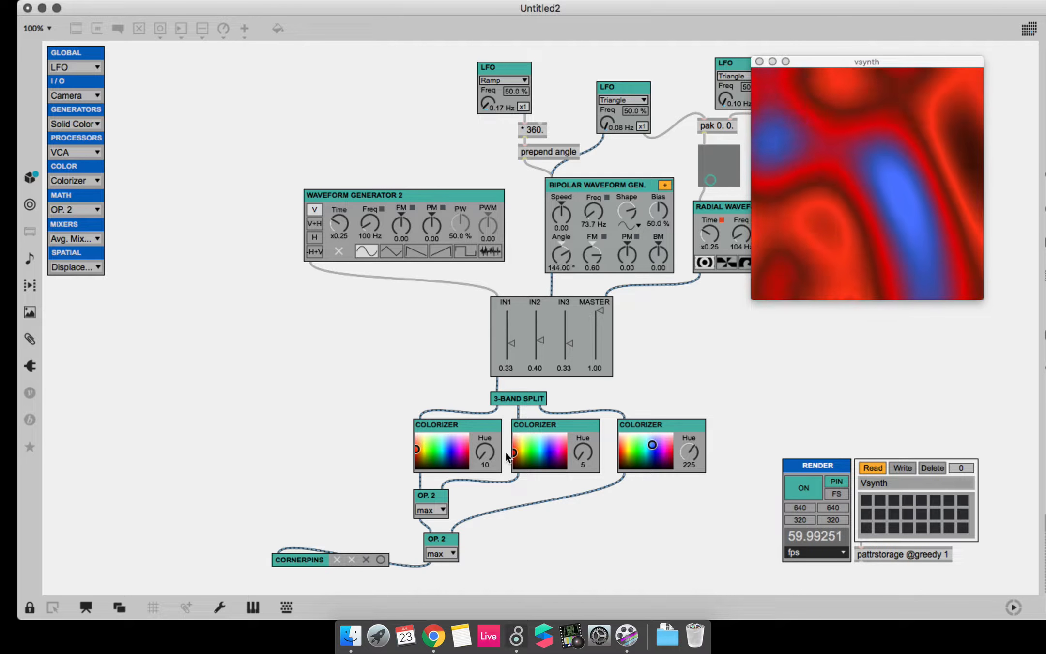
Unlock the patch and delete the 3-Band Splitter, the three Colorizers and both OP. 2 modules.
{"action": "key", "text": "super+e"}
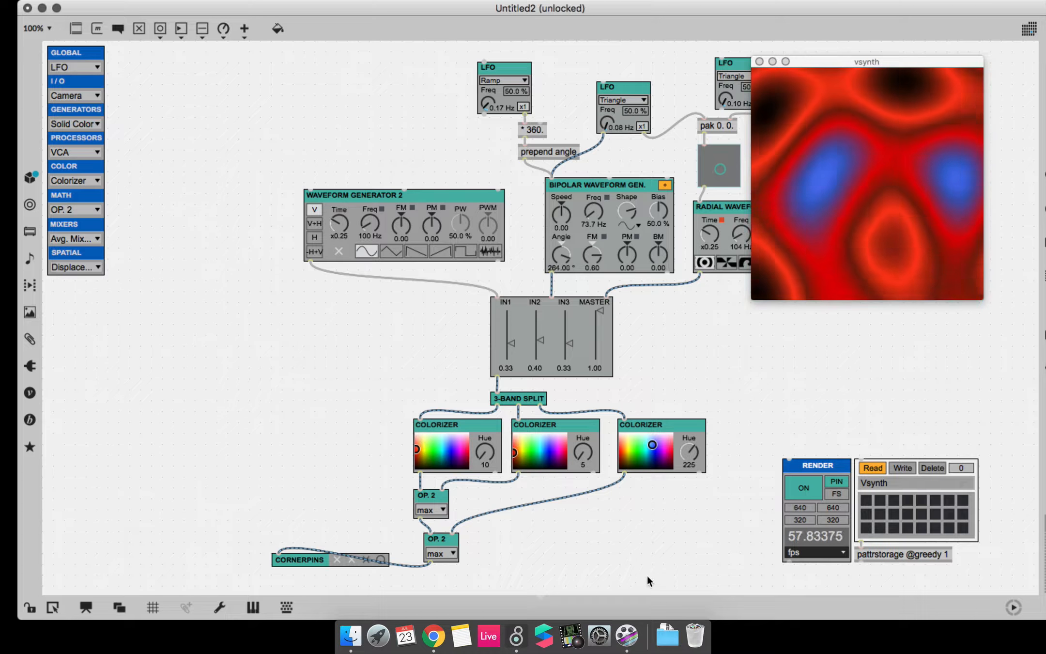
{"action": "left_click_drag", "start_coordinate": [722, 565], "coordinate": [435, 397]}
{"action": "key", "text": "BackSpace"}
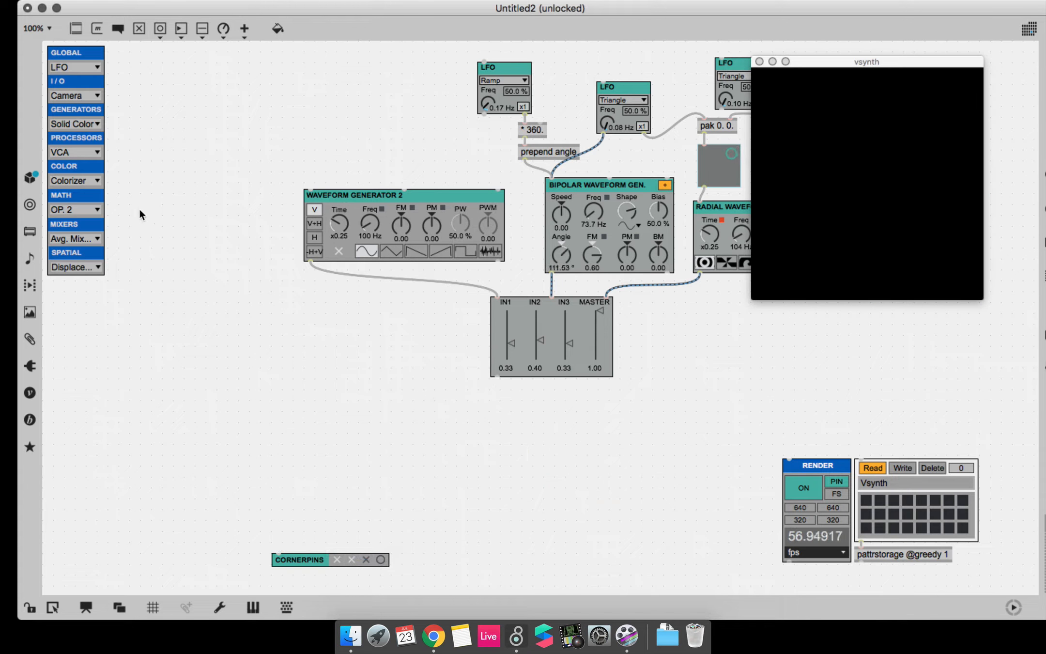
Add a Duotoner module below the mixer and connect it between the mixer and Cornerpins.
{"action": "left_click", "coordinate": [82, 180]}
{"action": "left_click", "coordinate": [85, 208]}
{"action": "mouse_move", "coordinate": [136, 77]}
{"action": "left_mouse_down"}
{"action": "mouse_move", "coordinate": [526, 408]}
{"action": "mouse_move", "coordinate": [525, 440]}
{"action": "mouse_move", "coordinate": [508, 411]}
{"action": "mouse_move", "coordinate": [314, 510]}
{"action": "mouse_move", "coordinate": [275, 555]}
{"action": "mouse_move", "coordinate": [540, 506]}
{"action": "mouse_move", "coordinate": [522, 472]}
{"action": "left_mouse_up"}
{"action": "left_click", "coordinate": [501, 376]}
{"action": "left_click", "coordinate": [496, 380]}
Lock the patch and give the Duotoner a hot pink C1, a cyan C2 and a Smooth value of 0.57.
{"action": "key", "text": "super+e"}
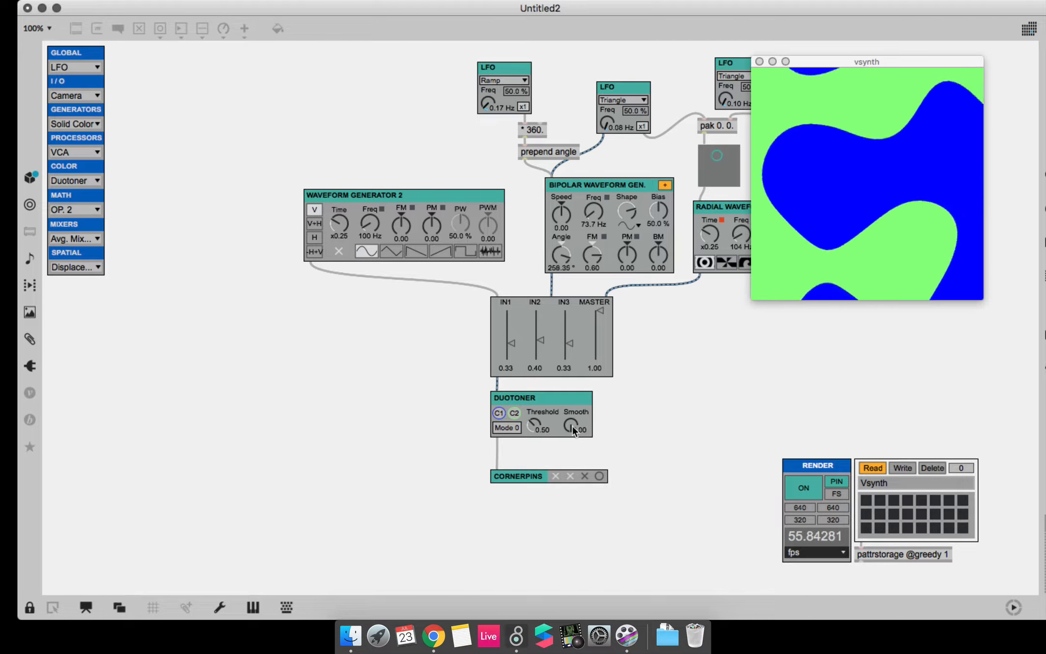
{"action": "left_click_drag", "start_coordinate": [572, 425], "coordinate": [573, 405]}
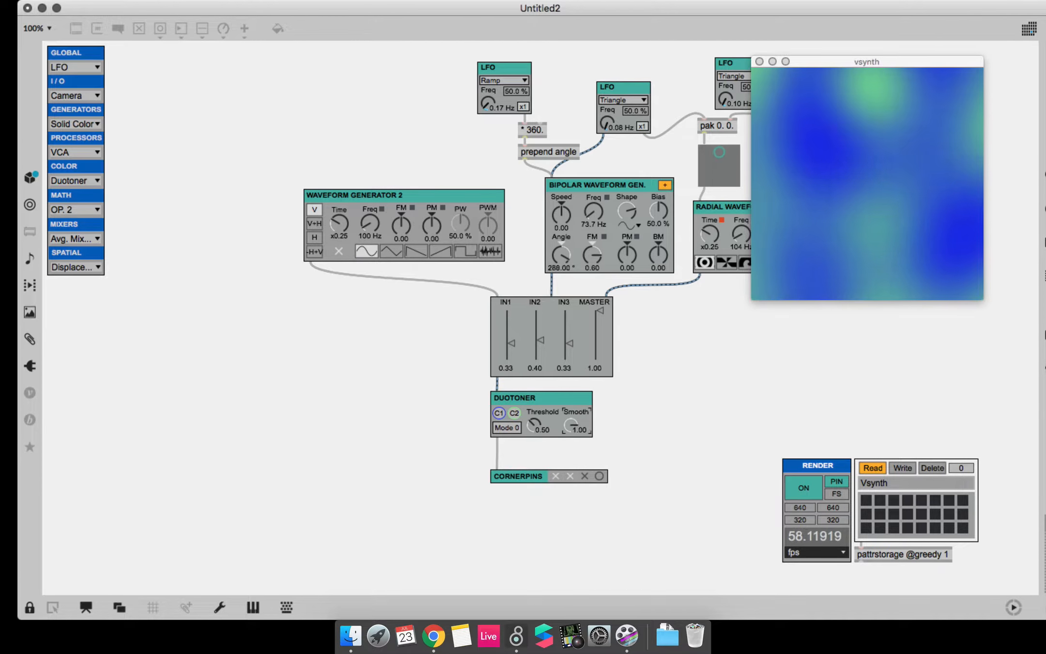
{"action": "left_click", "coordinate": [501, 413]}
{"action": "left_click", "coordinate": [858, 274]}
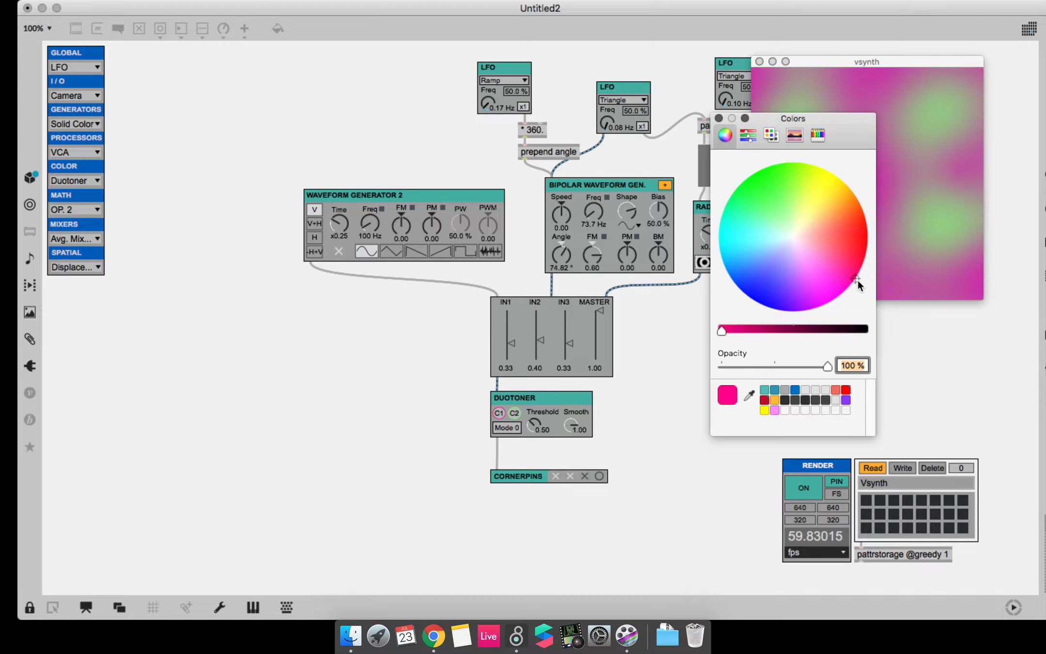
{"action": "left_click", "coordinate": [718, 118]}
{"action": "left_click_drag", "start_coordinate": [572, 426], "coordinate": [545, 439]}
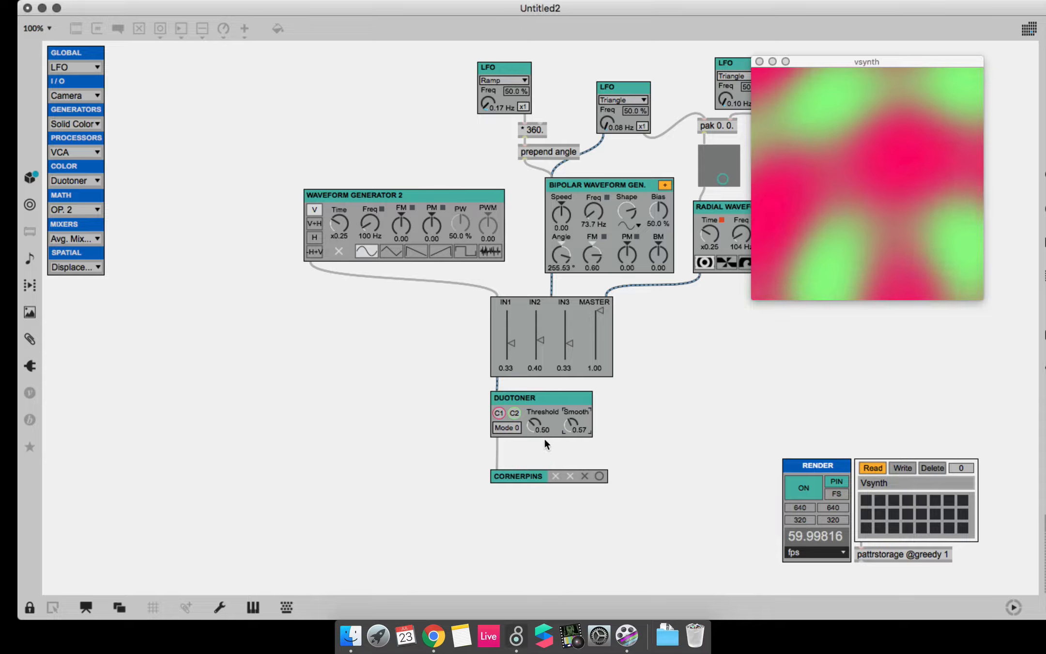
{"action": "left_click", "coordinate": [515, 412]}
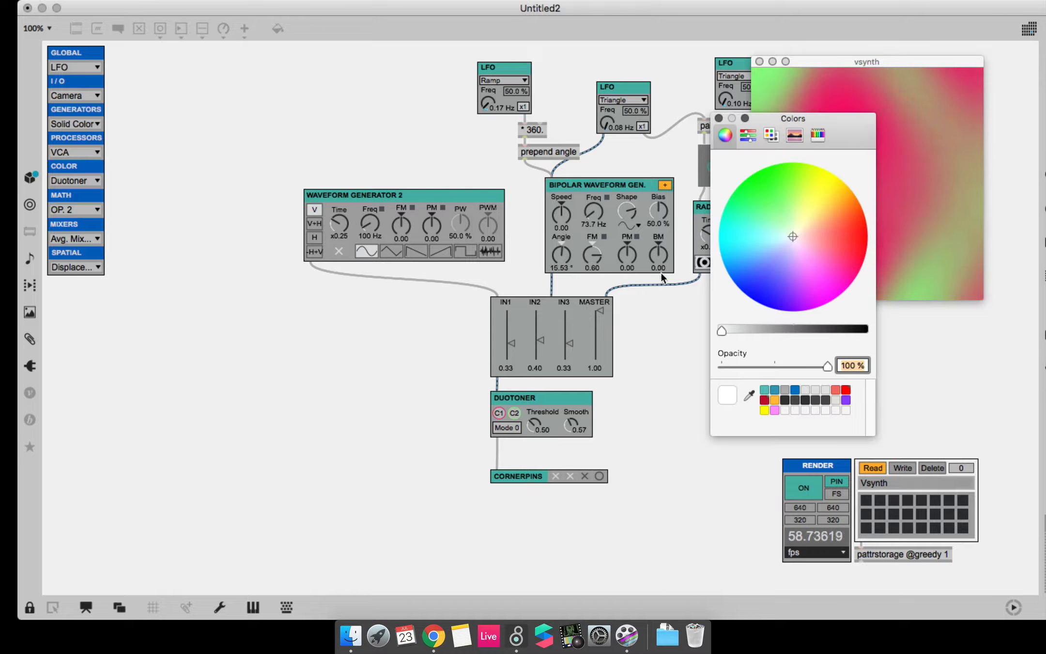
{"action": "left_click", "coordinate": [742, 235]}
{"action": "left_click", "coordinate": [718, 118]}
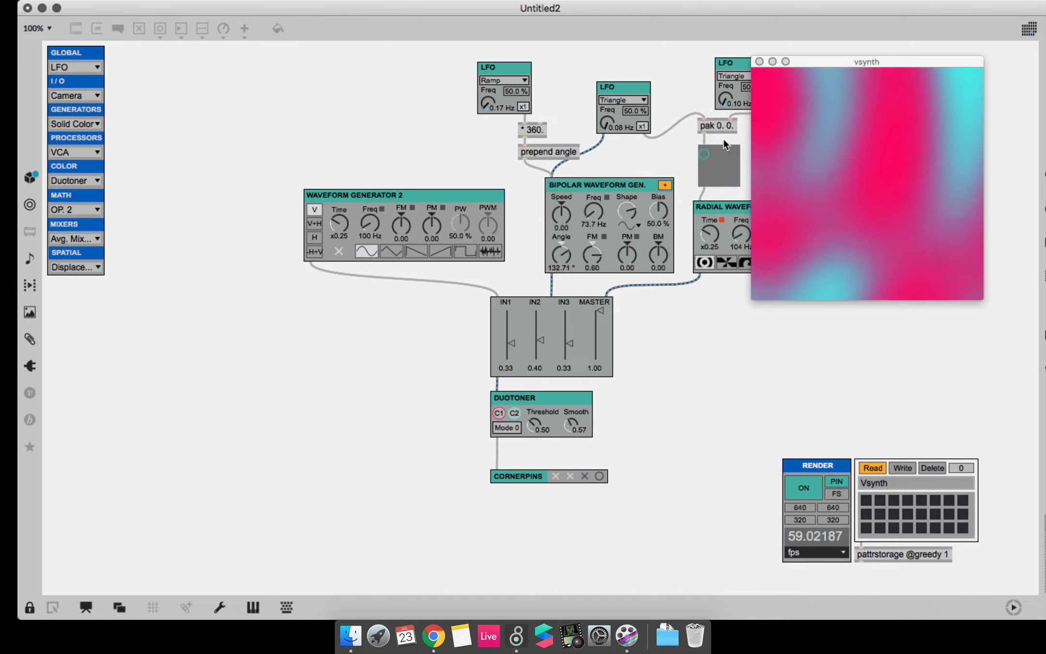
Set the generator frequencies to 229 Hz on Waveform Generator 2, 122 Hz on the bipolar and 193 Hz on the radial generator.
{"action": "left_click_drag", "start_coordinate": [592, 216], "coordinate": [591, 194]}
{"action": "left_click_drag", "start_coordinate": [371, 219], "coordinate": [371, 193]}
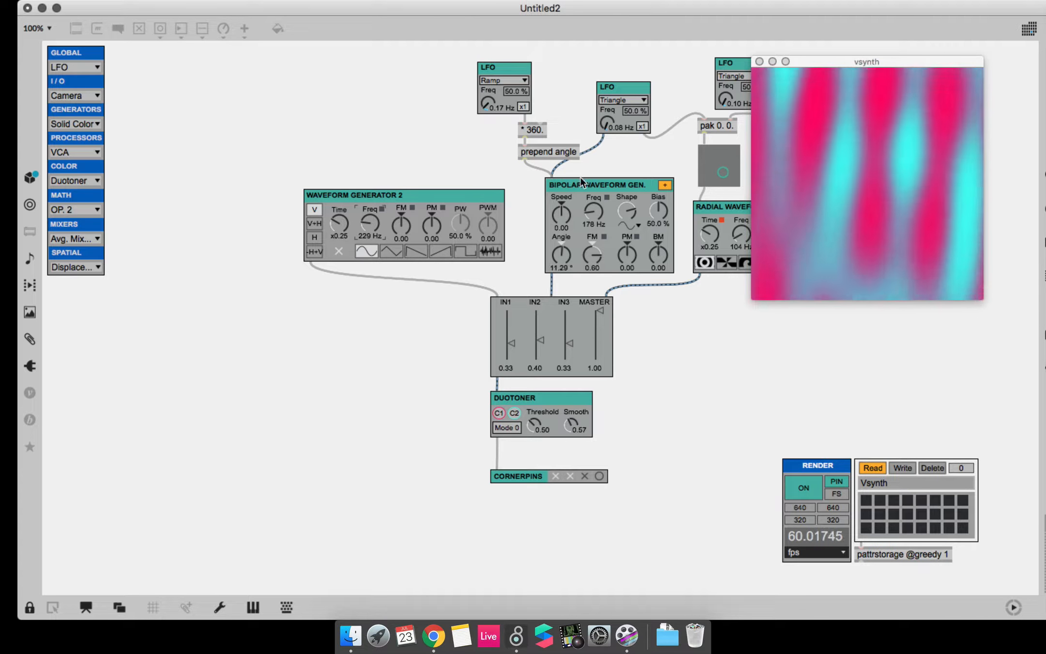
{"action": "left_click_drag", "start_coordinate": [738, 235], "coordinate": [739, 215]}
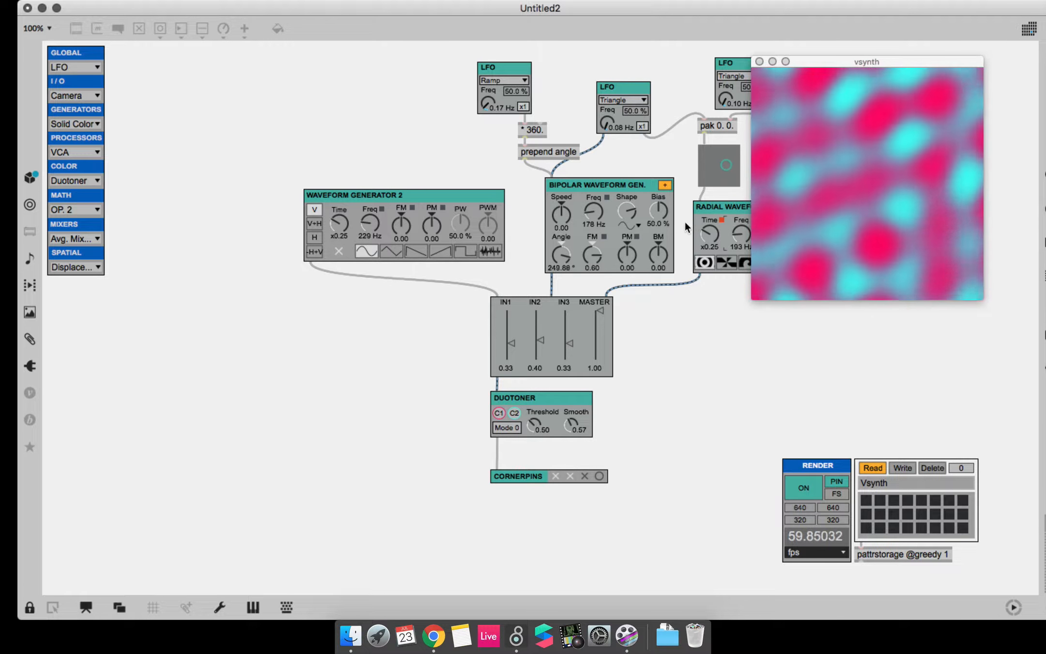
{"action": "left_click_drag", "start_coordinate": [601, 213], "coordinate": [590, 221]}
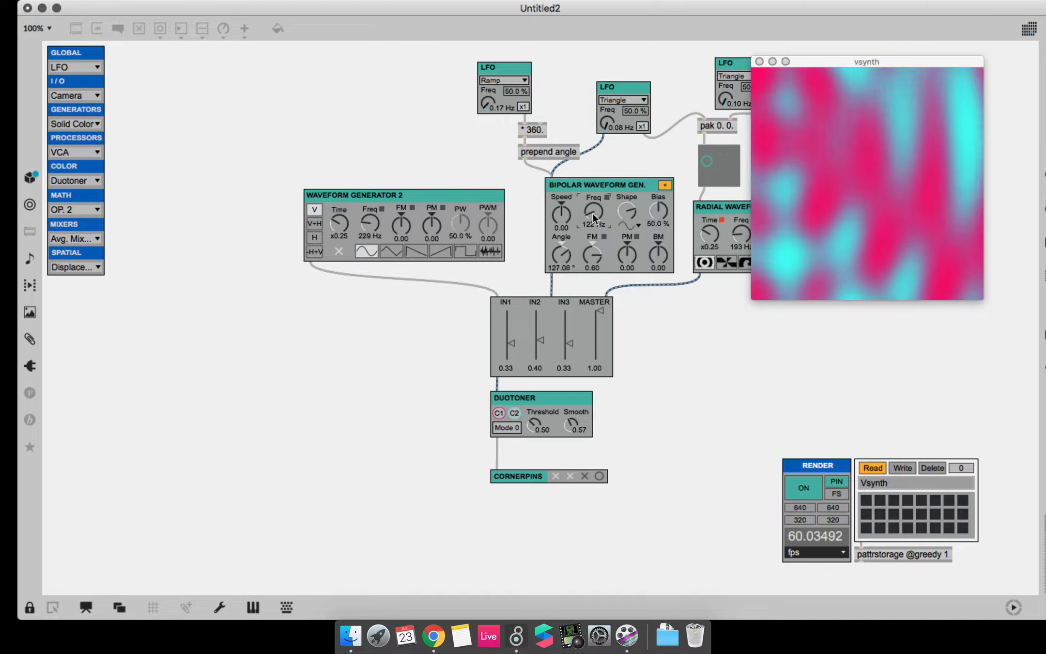
Switch the Duotoner to Mode 1 with Threshold at 0.51, and set Waveform Generator 2's frequency to 156 Hz.
{"action": "left_click", "coordinate": [511, 430]}
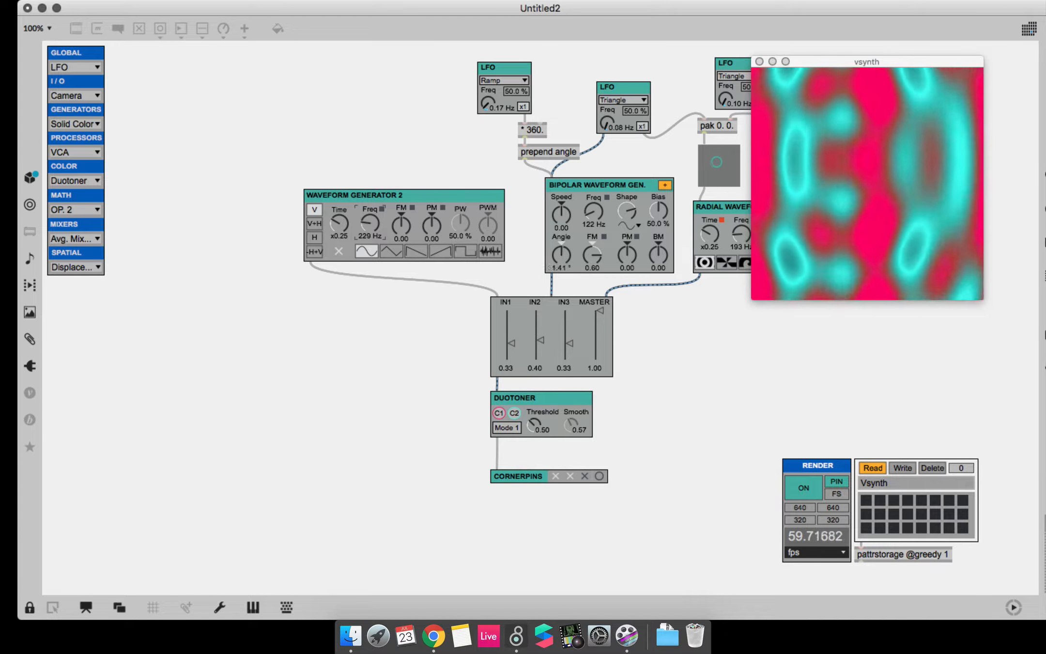
{"action": "left_click_drag", "start_coordinate": [364, 224], "coordinate": [364, 232]}
{"action": "mouse_move", "coordinate": [545, 421]}
{"action": "left_mouse_down"}
{"action": "mouse_move", "coordinate": [546, 430]}
{"action": "mouse_move", "coordinate": [545, 420]}
{"action": "left_mouse_up"}
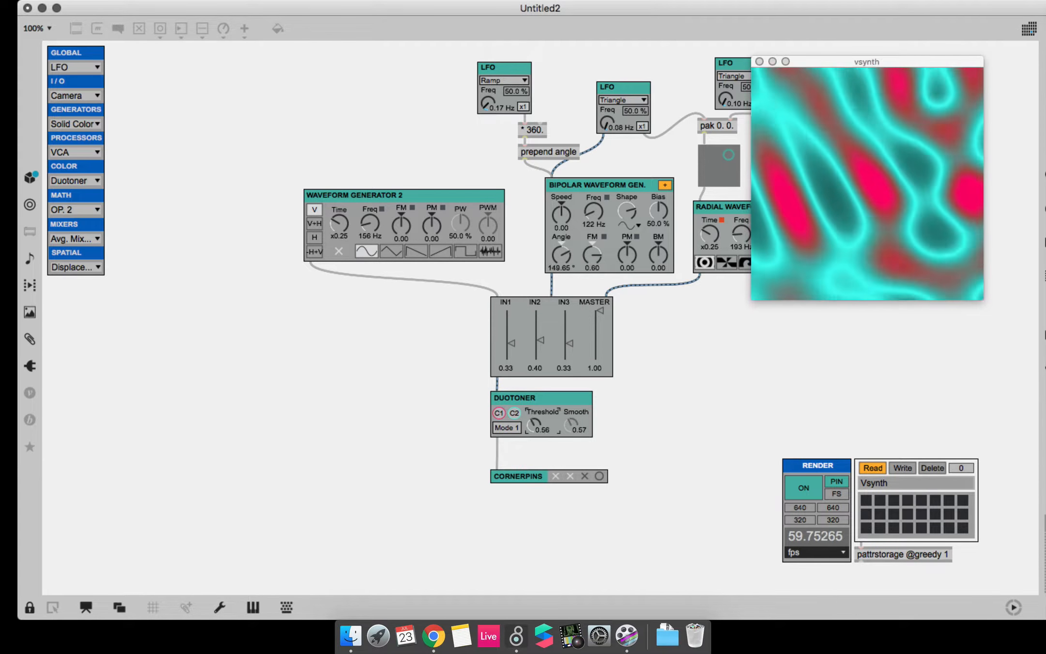
Change the Duotoner's C2 color to yellow.
{"action": "left_click", "coordinate": [511, 417]}
{"action": "left_click", "coordinate": [825, 196]}
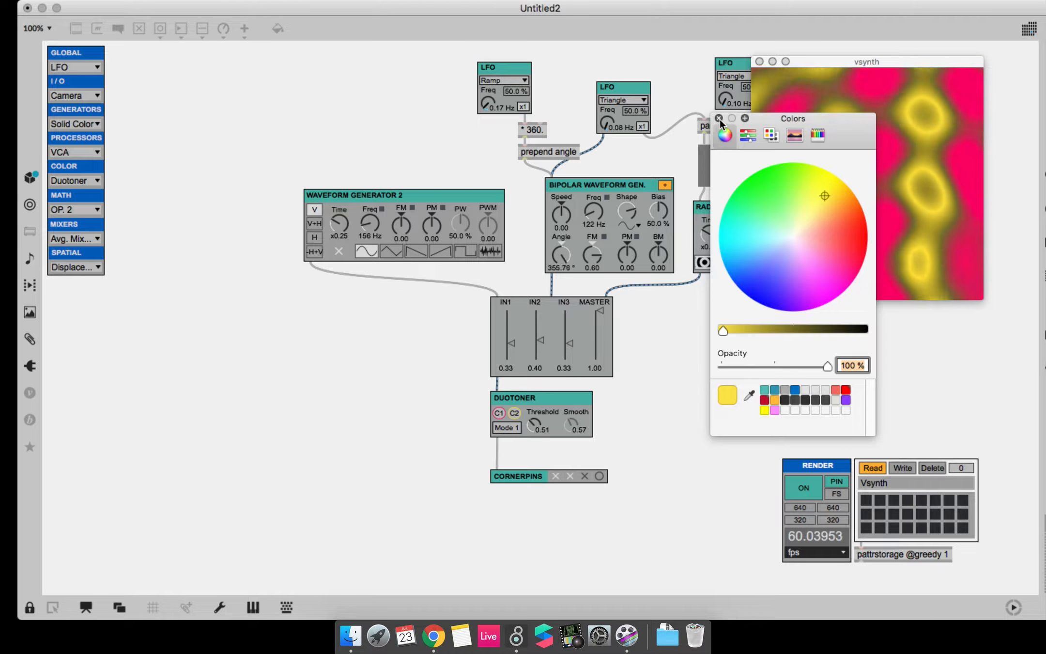
Change the Duotoner's C1 color to pinkish red and its C2 color to blue-violet.
{"action": "left_click", "coordinate": [719, 118]}
{"action": "left_click", "coordinate": [498, 414]}
{"action": "left_click", "coordinate": [828, 200]}
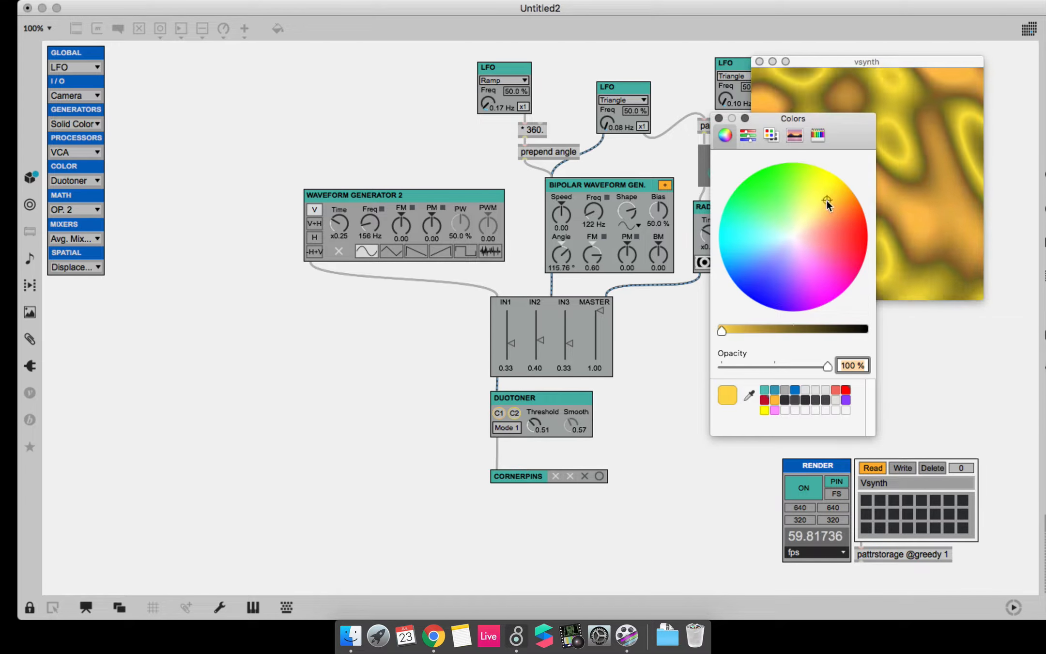
{"action": "left_click_drag", "start_coordinate": [827, 200], "coordinate": [851, 251]}
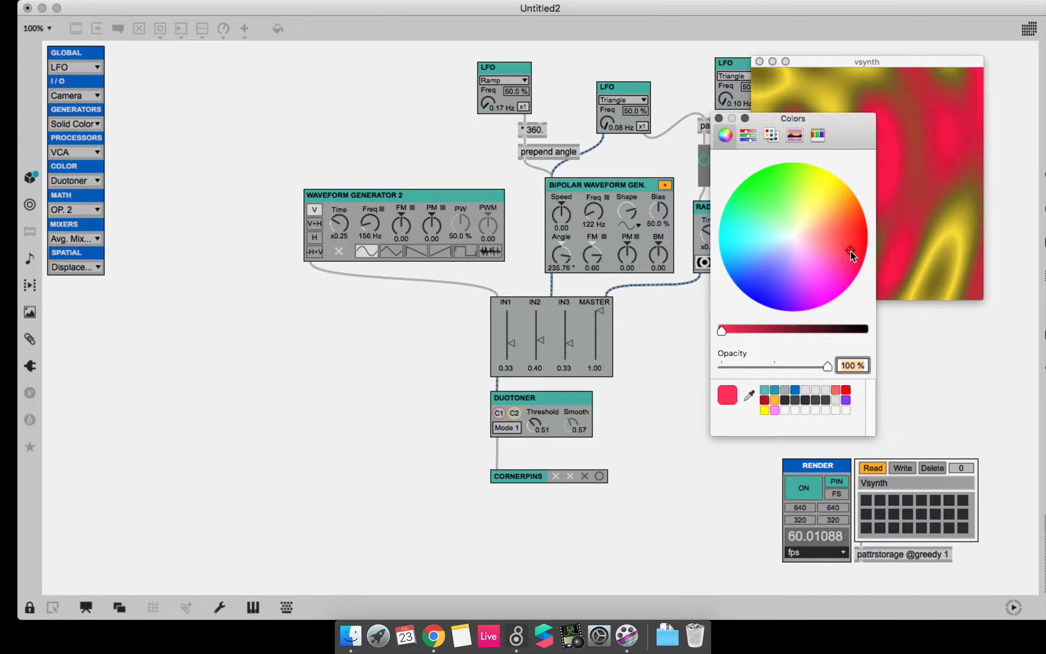
{"action": "left_click", "coordinate": [719, 118]}
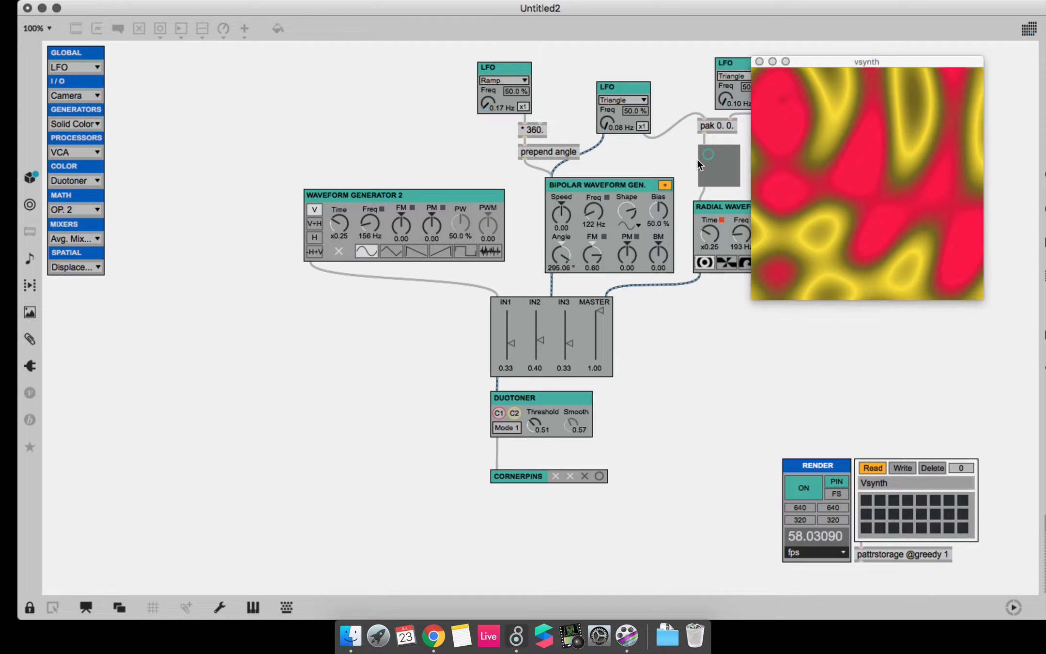
{"action": "left_click", "coordinate": [508, 412]}
{"action": "left_click", "coordinate": [775, 294]}
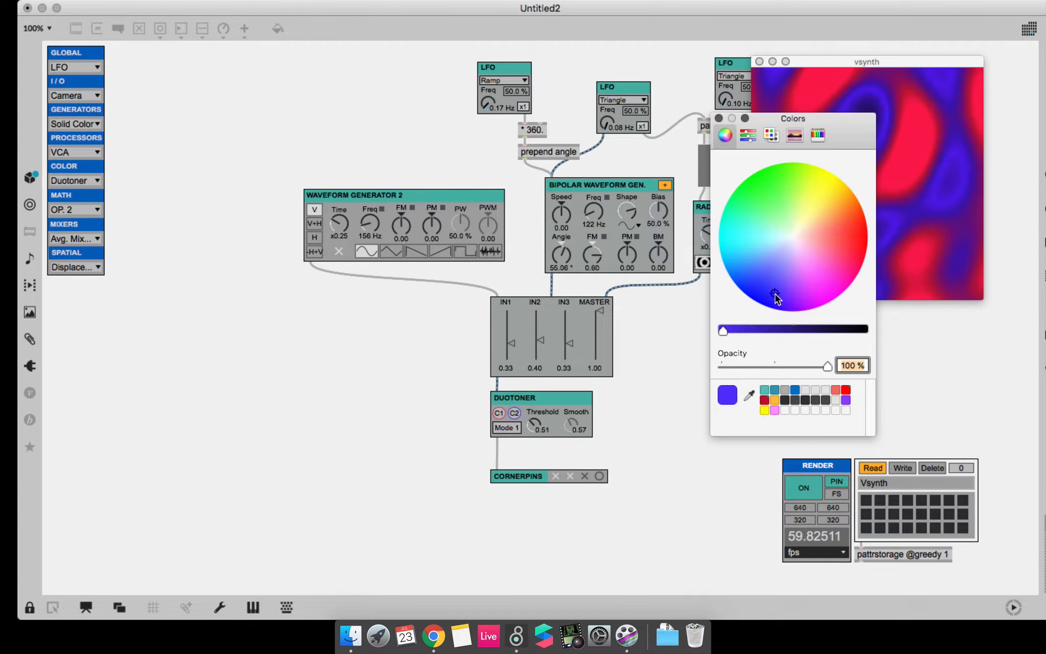
{"action": "left_click", "coordinate": [719, 118]}
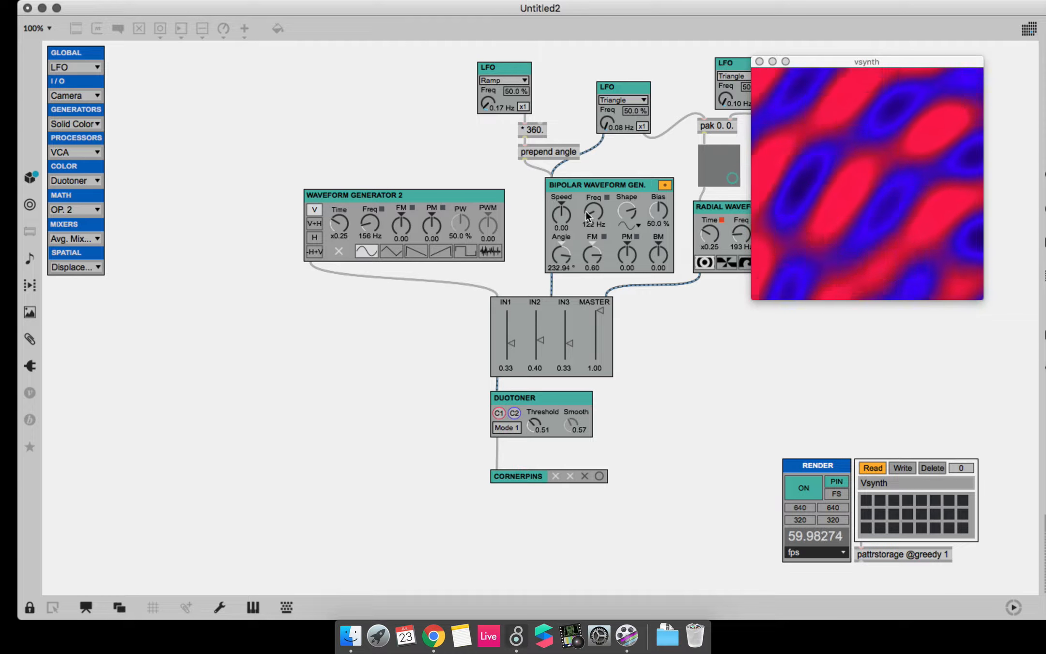
Set the bipolar generator's frequency to 73.7 Hz and Waveform Generator 2's frequency to 100 Hz.
{"action": "left_click_drag", "start_coordinate": [587, 216], "coordinate": [587, 238]}
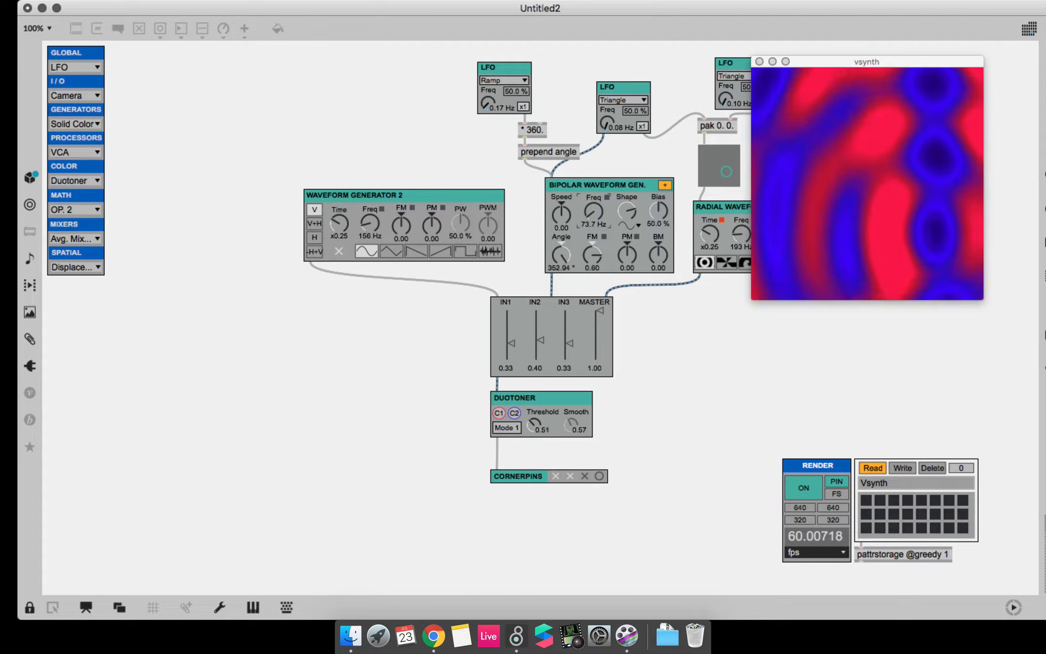
{"action": "left_click_drag", "start_coordinate": [370, 221], "coordinate": [370, 242]}
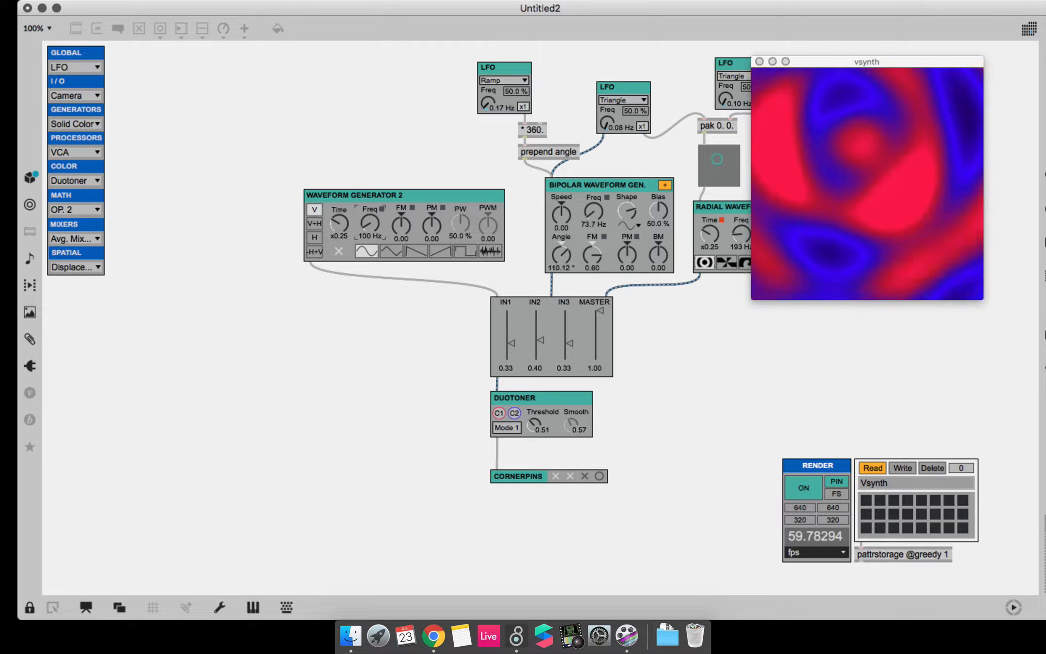
Unlock the patch, delete the Duotoner and move the Cornerpins module slightly lower.
{"action": "key", "text": "super+e"}
{"action": "left_click", "coordinate": [546, 425]}
{"action": "key", "text": "BackSpace"}
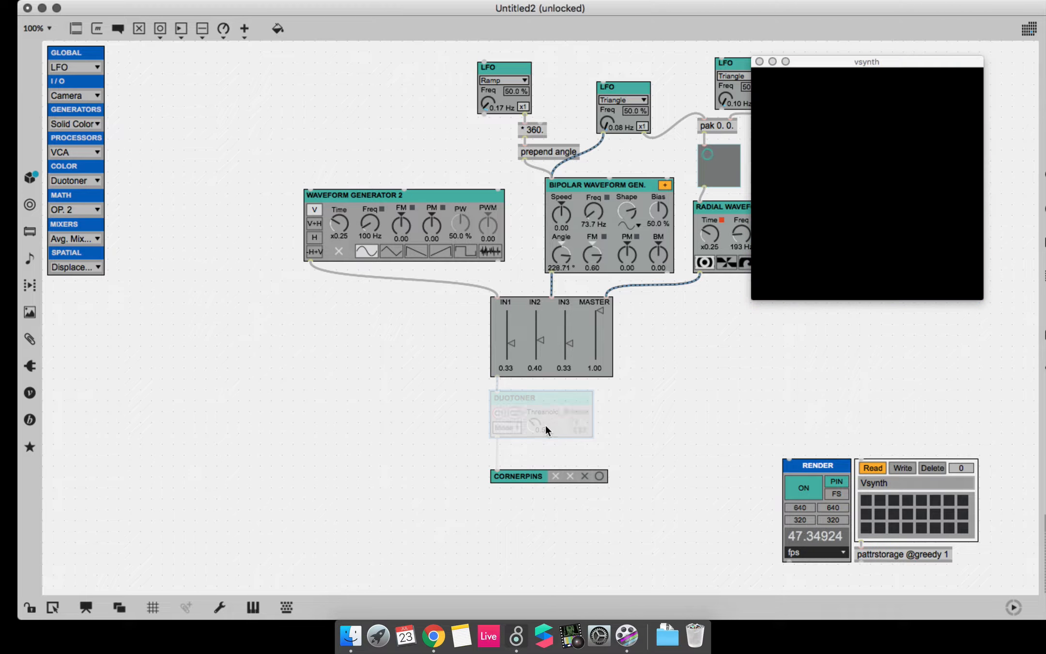
{"action": "left_click_drag", "start_coordinate": [524, 477], "coordinate": [526, 500]}
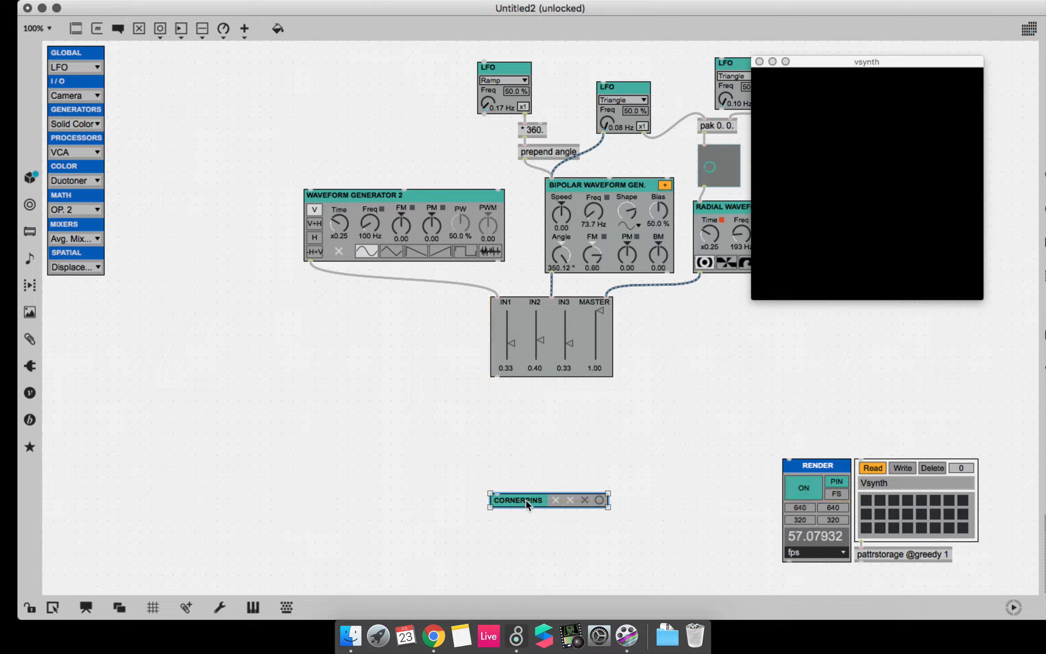
Add the Vizzie MAPPR effect, wire it between the three-input mixer and Cornerpins, and lock the patch.
{"action": "left_click", "coordinate": [30, 392]}
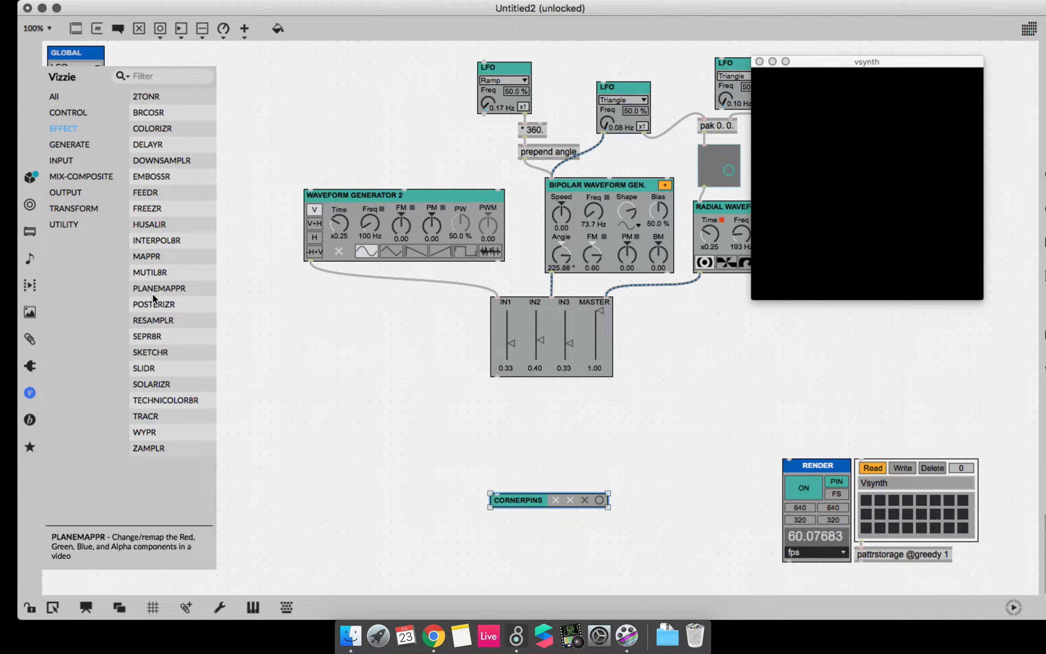
{"action": "left_click_drag", "start_coordinate": [153, 257], "coordinate": [543, 404]}
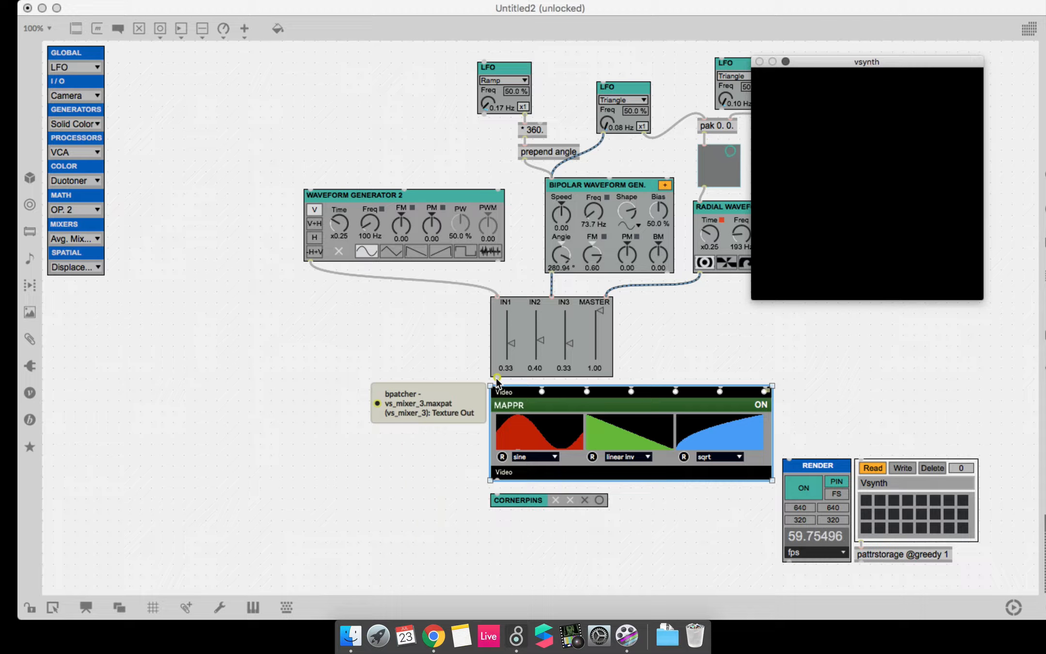
{"action": "left_click_drag", "start_coordinate": [496, 378], "coordinate": [500, 394]}
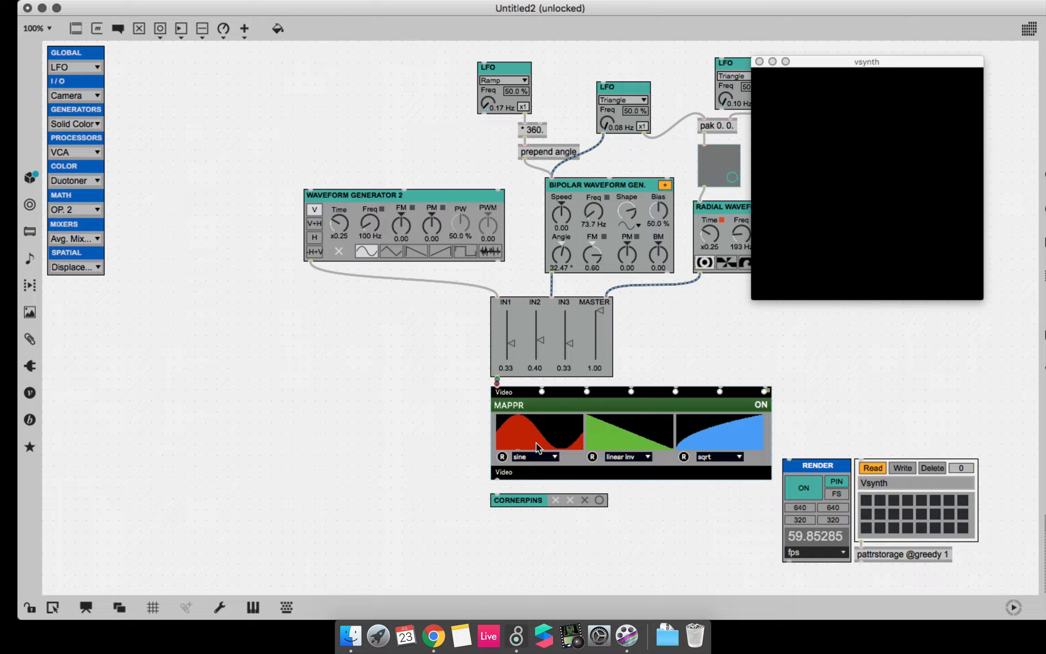
{"action": "left_click_drag", "start_coordinate": [497, 480], "coordinate": [497, 496]}
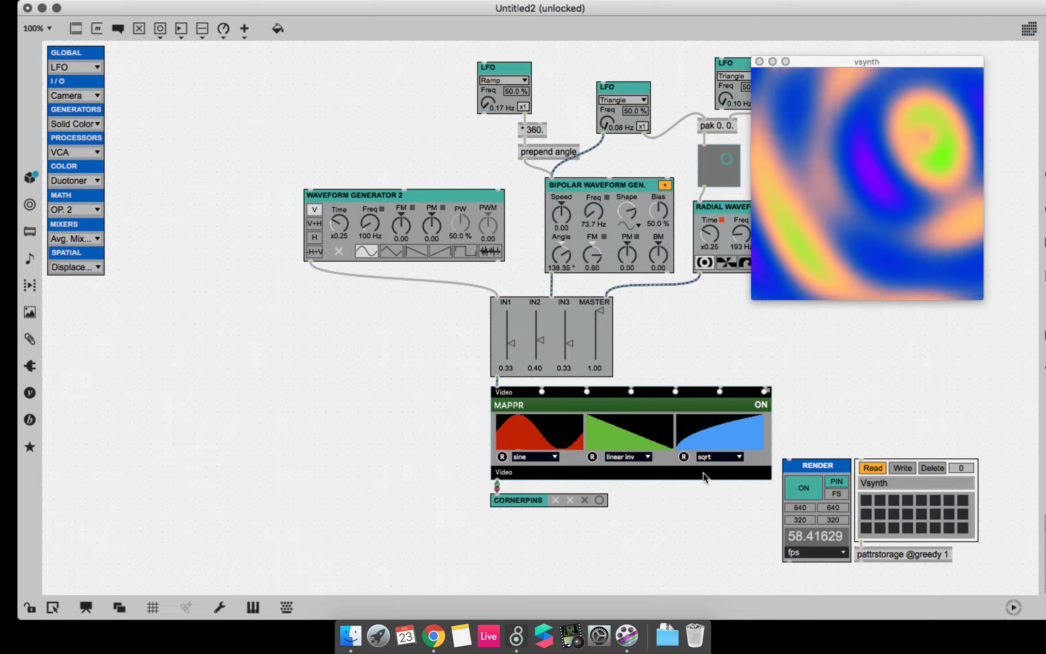
{"action": "key", "text": "super+e"}
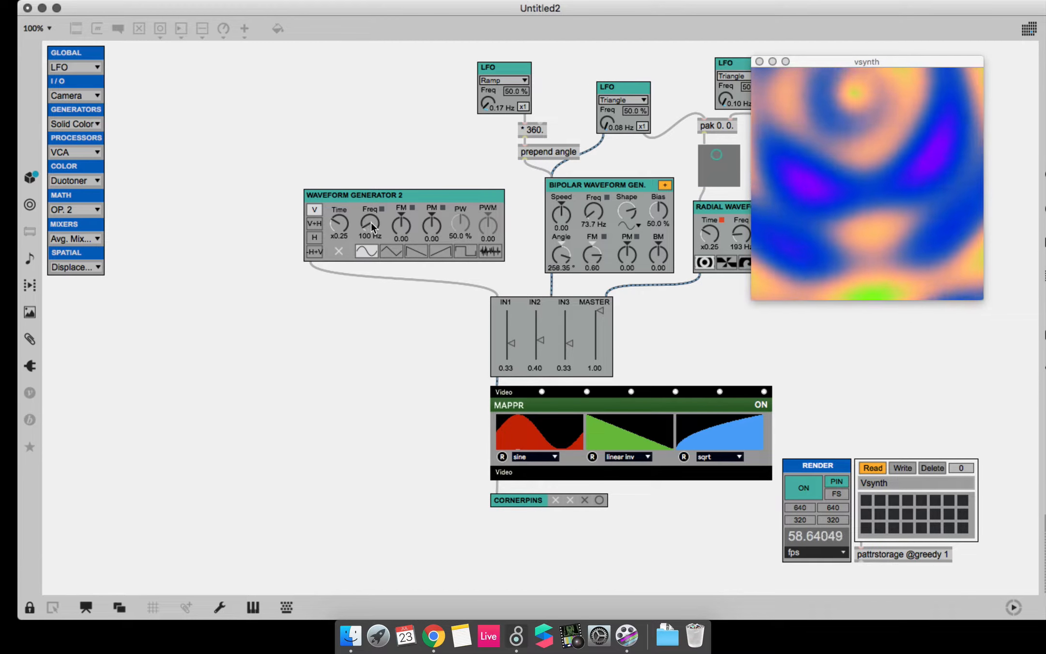
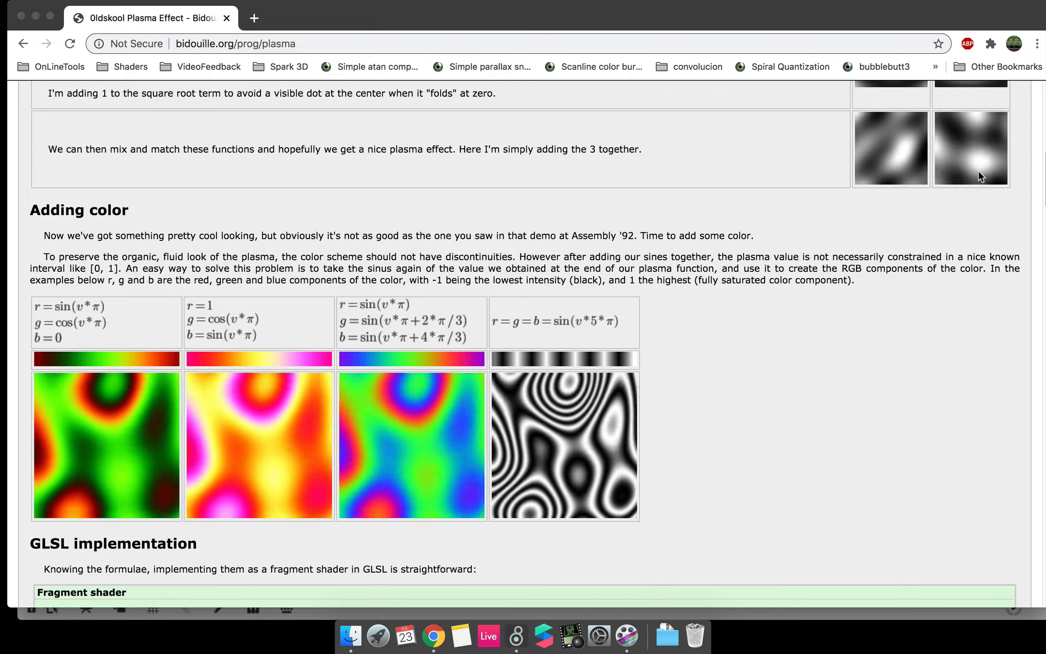
Review the plasma-building formulas in the Oldskool Plasma Effect article and minimise the browser window.
{"action": "scroll", "coordinate": [978, 171], "scroll_direction": "up", "scroll_amount": 10}
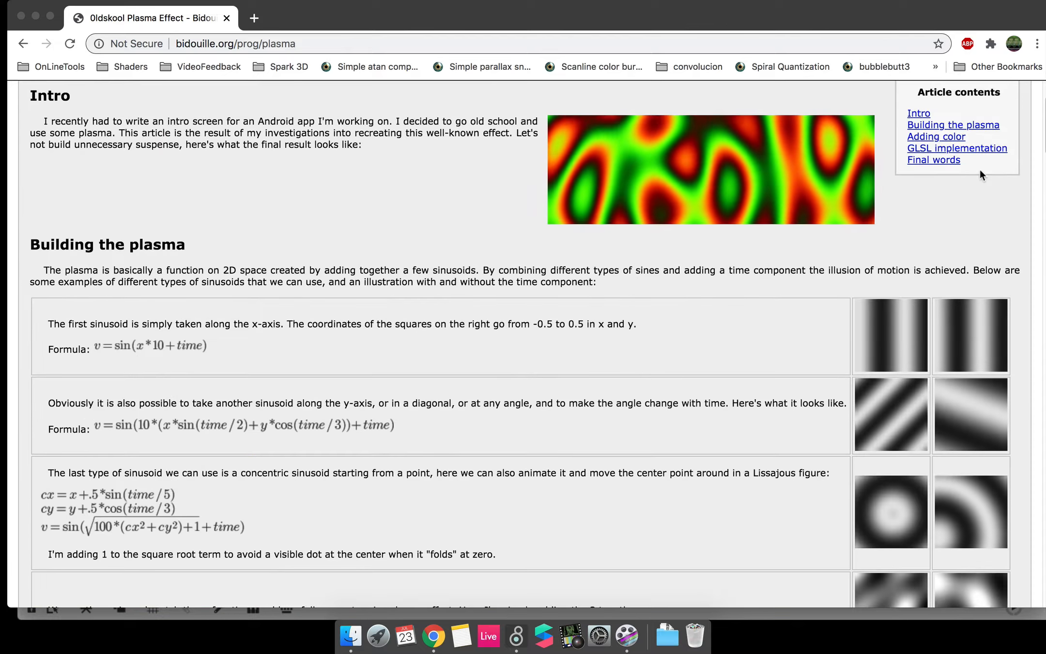
{"action": "scroll", "coordinate": [971, 305], "scroll_direction": "down", "scroll_amount": 6}
{"action": "scroll", "coordinate": [1016, 239], "scroll_direction": "up", "scroll_amount": 3}
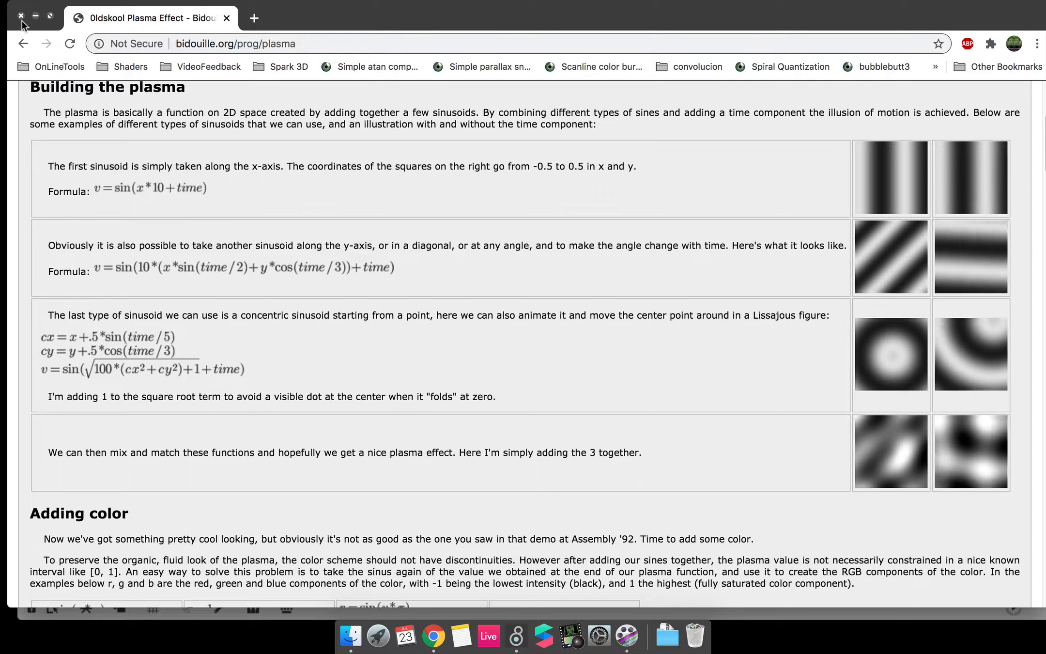
{"action": "left_click", "coordinate": [35, 17]}
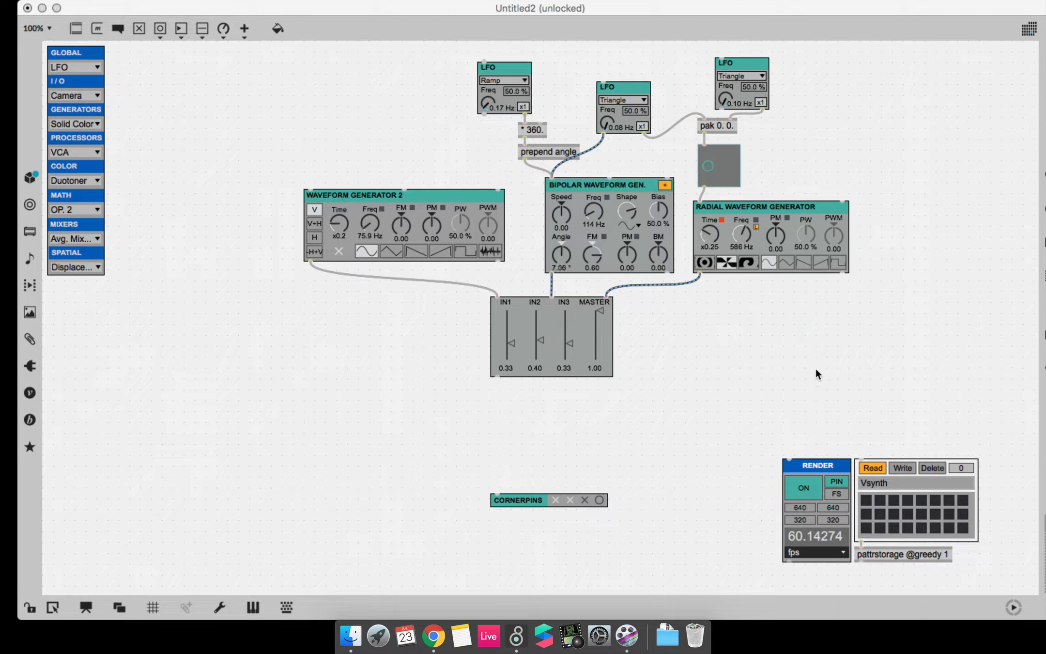
Insert the plasma color-formula image from the desktop into the patch, enlarge it beside Cornerpins and move the vsynth window clear.
{"action": "key", "text": "F11"}
{"action": "left_click_drag", "start_coordinate": [981, 43], "coordinate": [183, 352]}
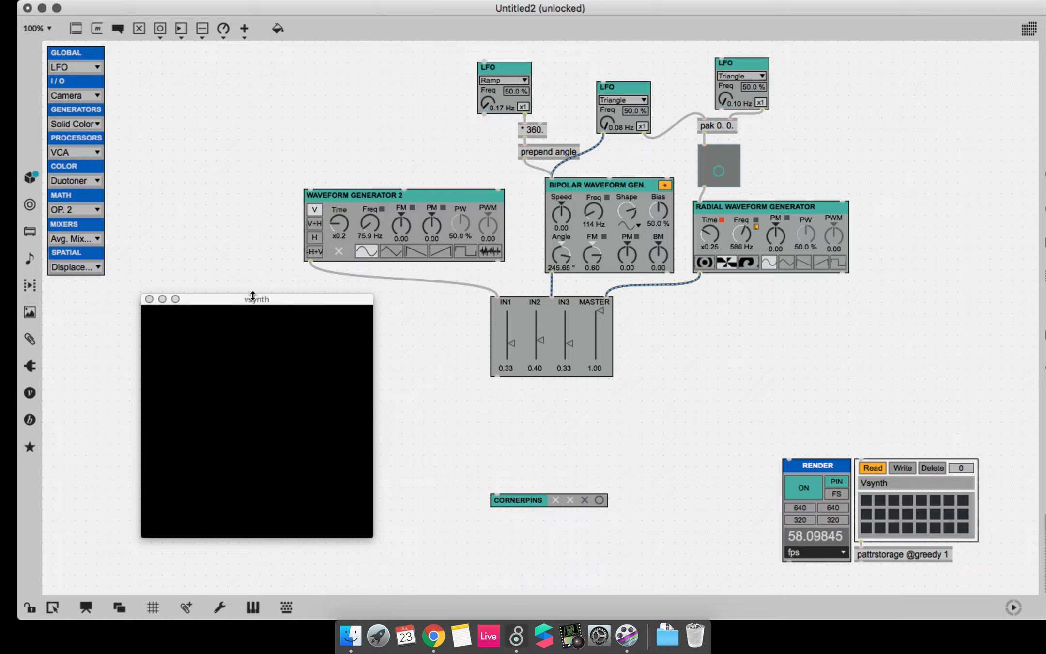
{"action": "left_click_drag", "start_coordinate": [253, 297], "coordinate": [757, 214]}
{"action": "left_click_drag", "start_coordinate": [265, 392], "coordinate": [561, 587]}
{"action": "left_click_drag", "start_coordinate": [418, 448], "coordinate": [341, 512]}
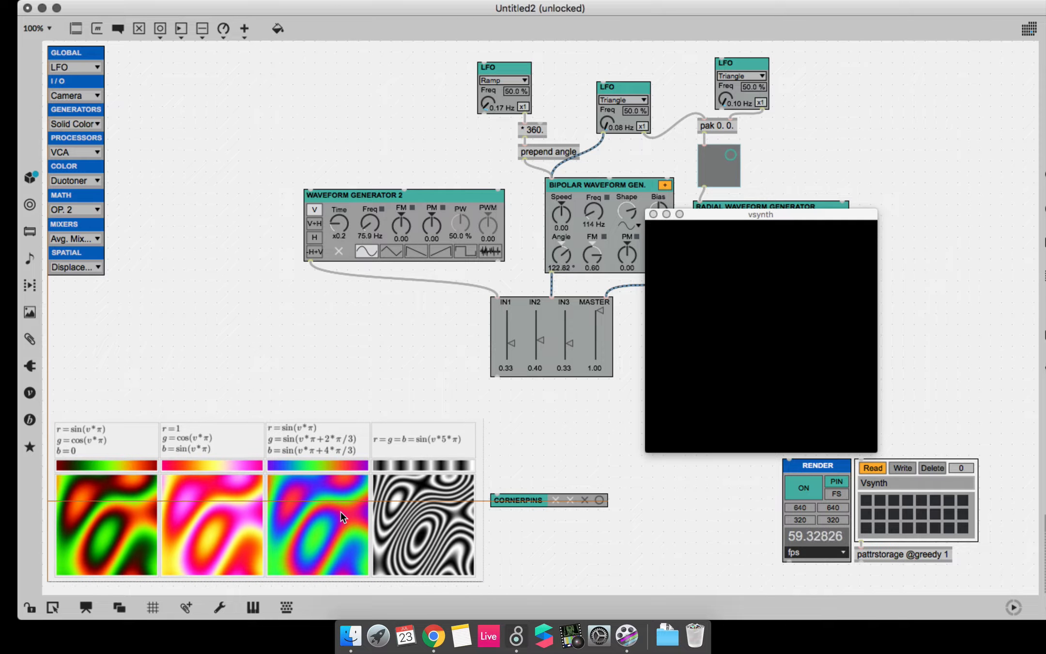
{"action": "left_click", "coordinate": [393, 368]}
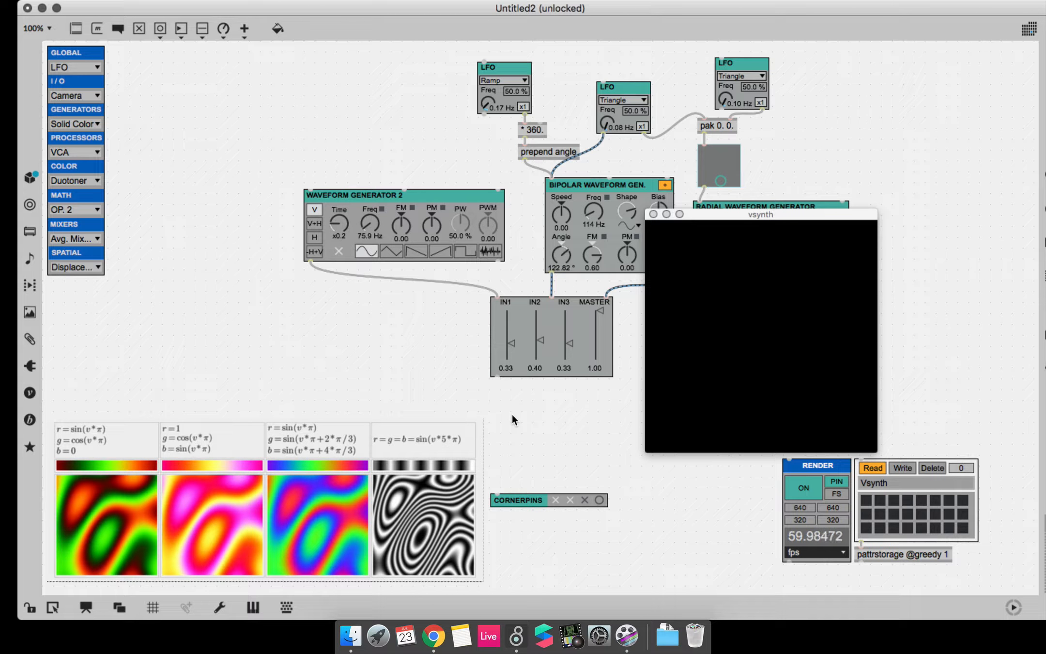
Create a jit.gl.pix vsynth object, wire it between the mixer and Cornerpins, and align it under the mixer output.
{"action": "type", "text": "njit.gl.pix vsynth"}
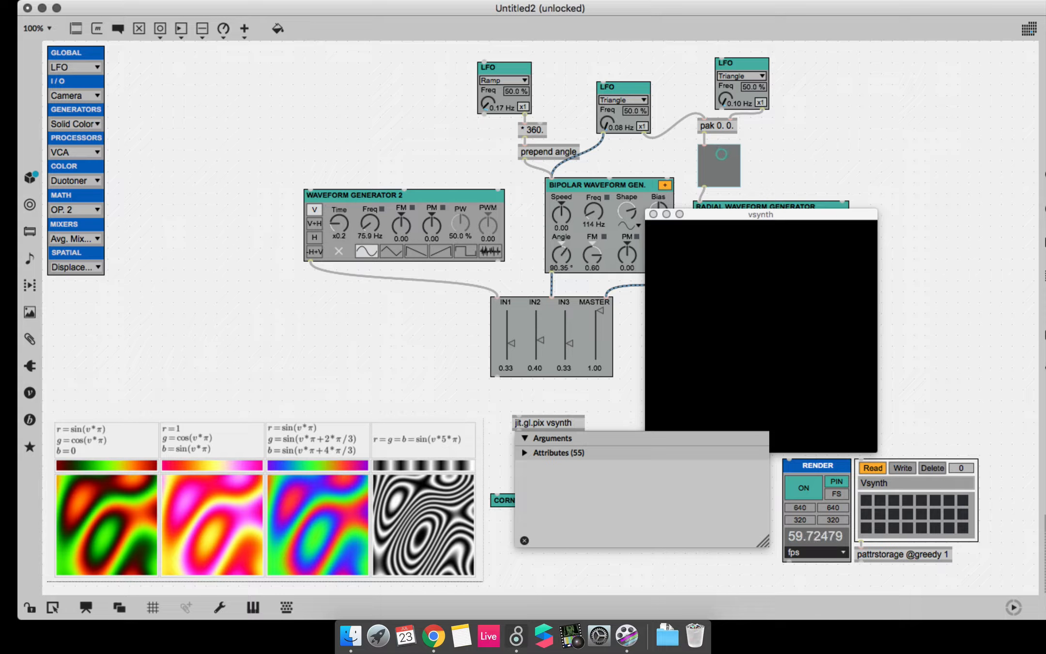
{"action": "key", "text": "Return"}
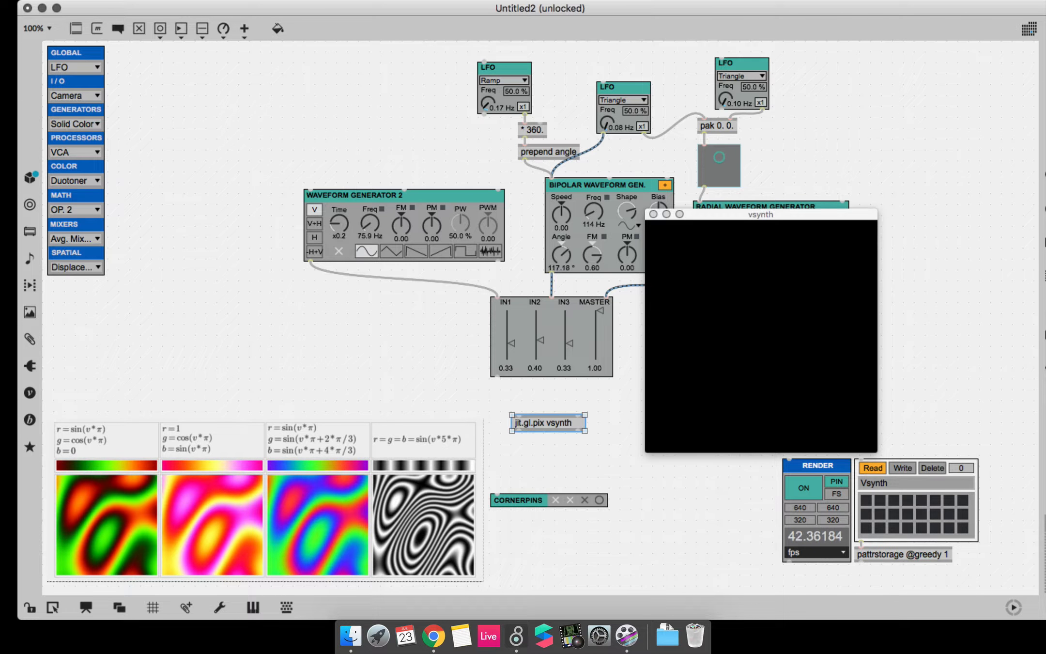
{"action": "left_click_drag", "start_coordinate": [499, 377], "coordinate": [497, 497]}
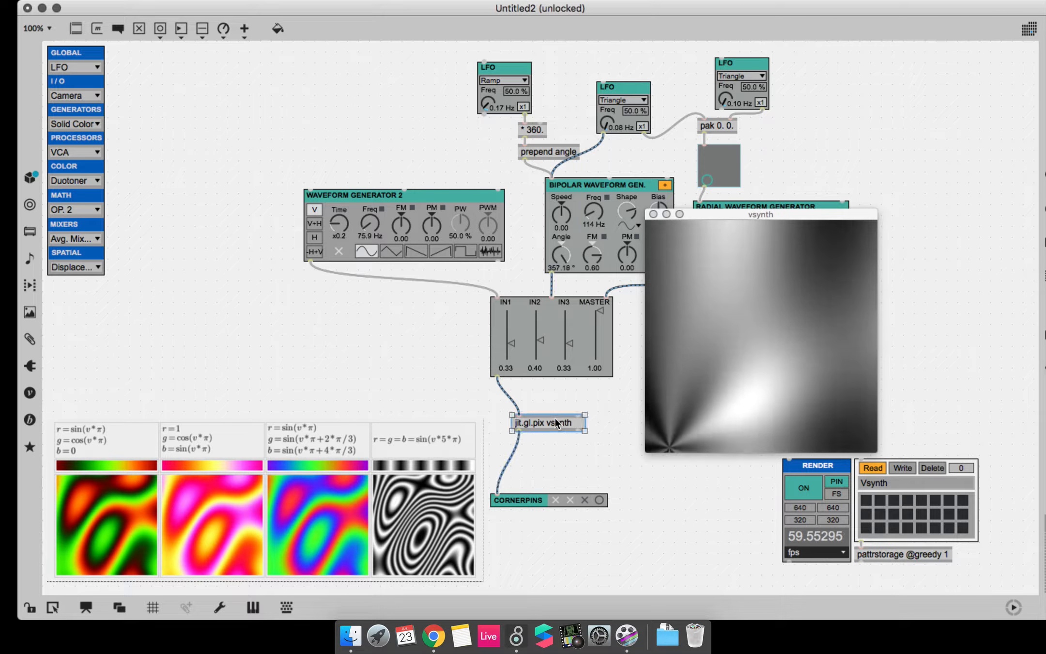
{"action": "left_click_drag", "start_coordinate": [556, 418], "coordinate": [537, 406]}
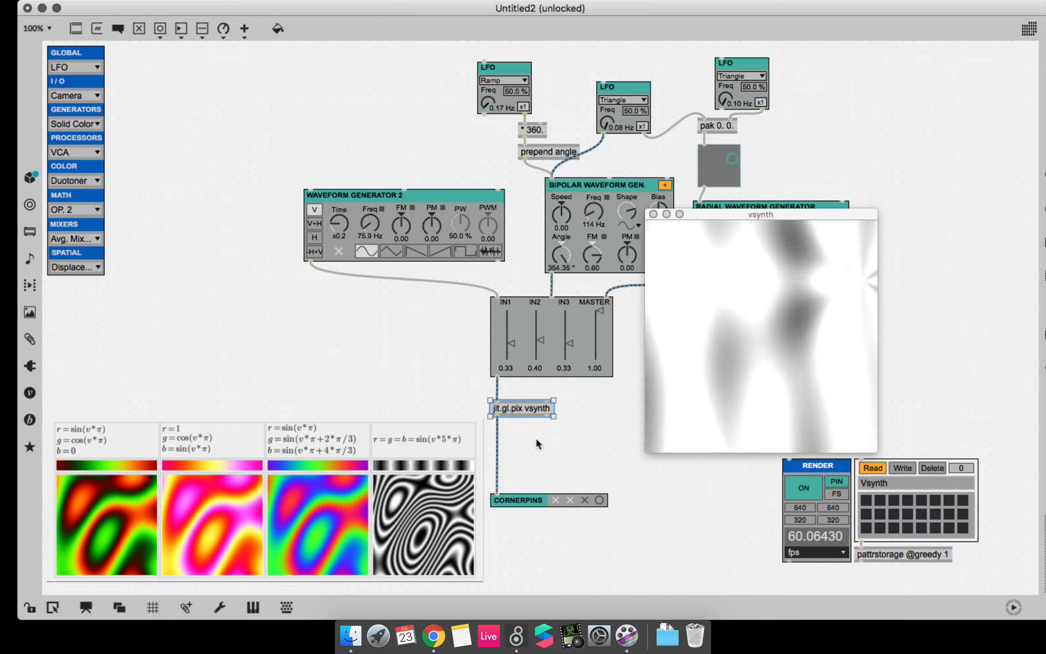
In the jit.gl.pix subpatch, delete the in 2 and + objects and connect in 1 directly to out 1.
{"action": "double_click", "coordinate": [525, 408]}
{"action": "key", "text": "super+e"}
{"action": "left_click", "coordinate": [256, 74]}
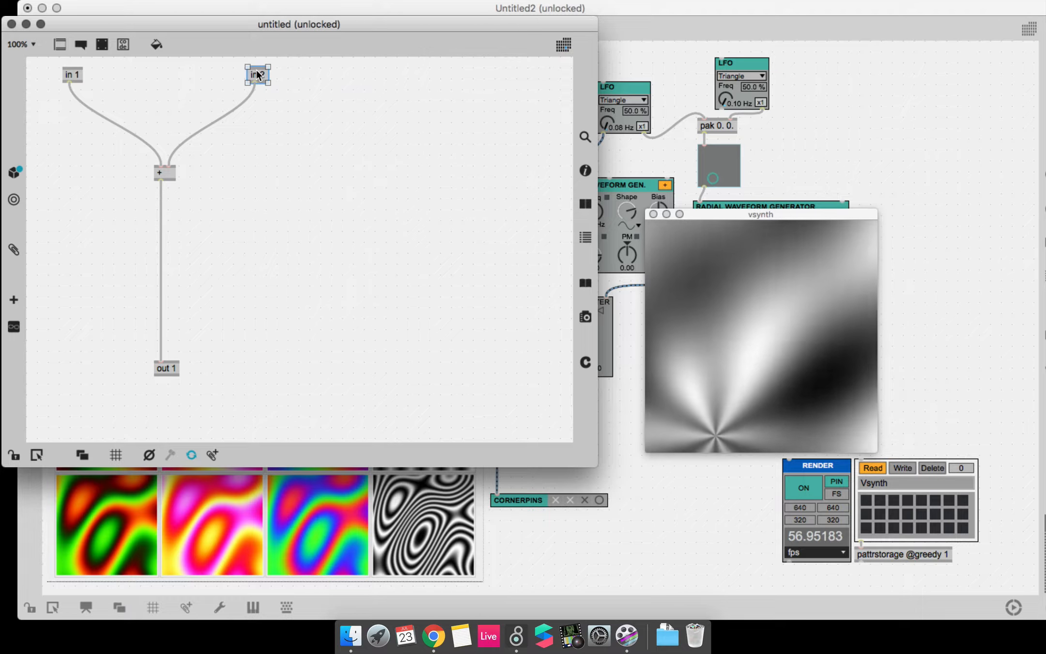
{"action": "key", "text": "BackSpace"}
{"action": "left_click", "coordinate": [172, 172]}
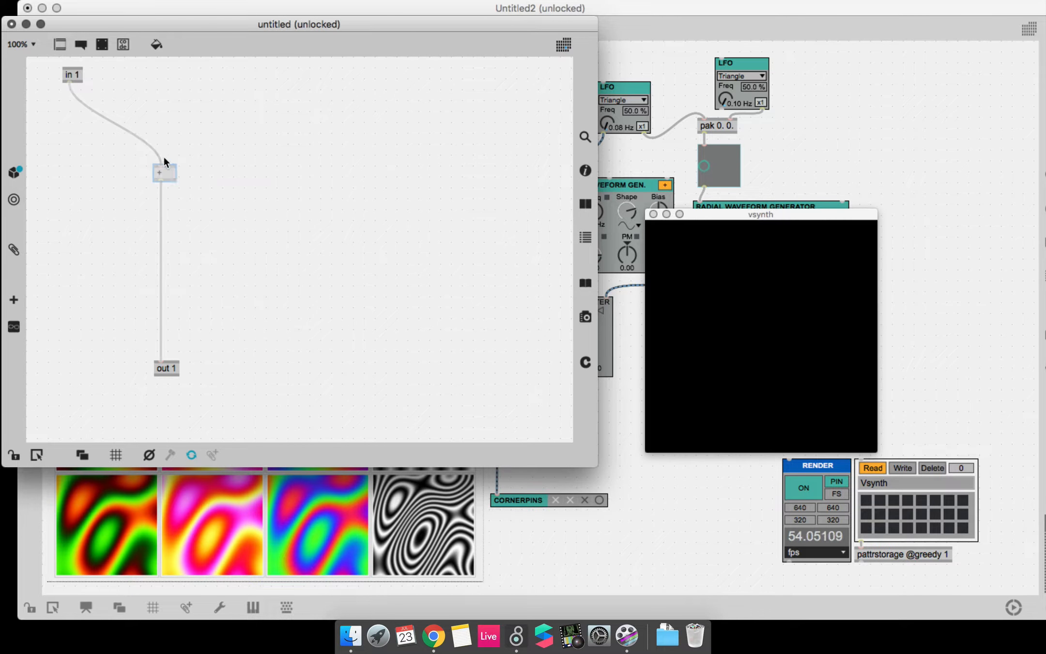
{"action": "key", "text": "BackSpace"}
{"action": "mouse_move", "coordinate": [70, 77]}
{"action": "left_mouse_down"}
{"action": "mouse_move", "coordinate": [131, 88]}
{"action": "mouse_move", "coordinate": [161, 358]}
{"action": "left_mouse_up"}
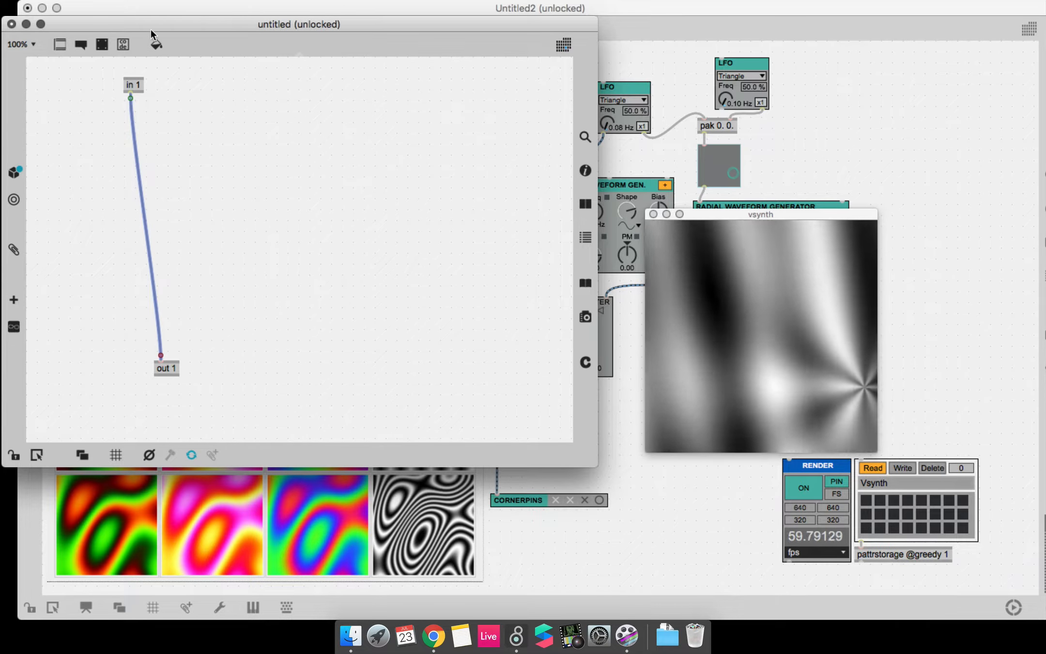
{"action": "left_click_drag", "start_coordinate": [150, 28], "coordinate": [196, 36]}
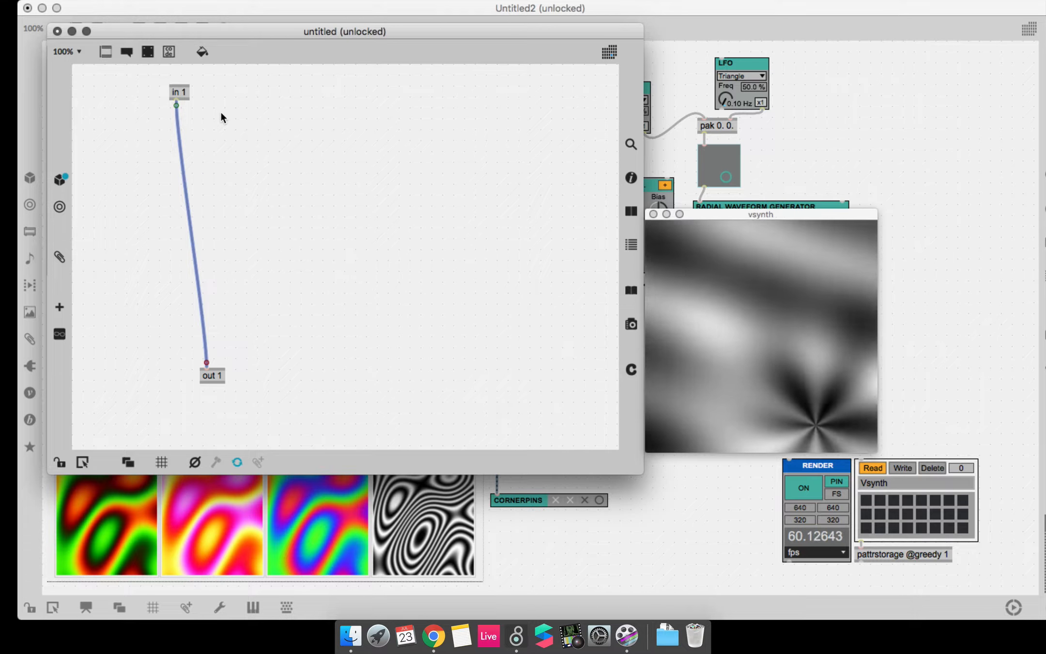
Insert a scale 0. 1. -1. 1. object between in 1 and out 1, placed just below in 1.
{"action": "key", "text": "super+shift+i"}
{"action": "type", "text": "scale 0. 1. -1. 1."}
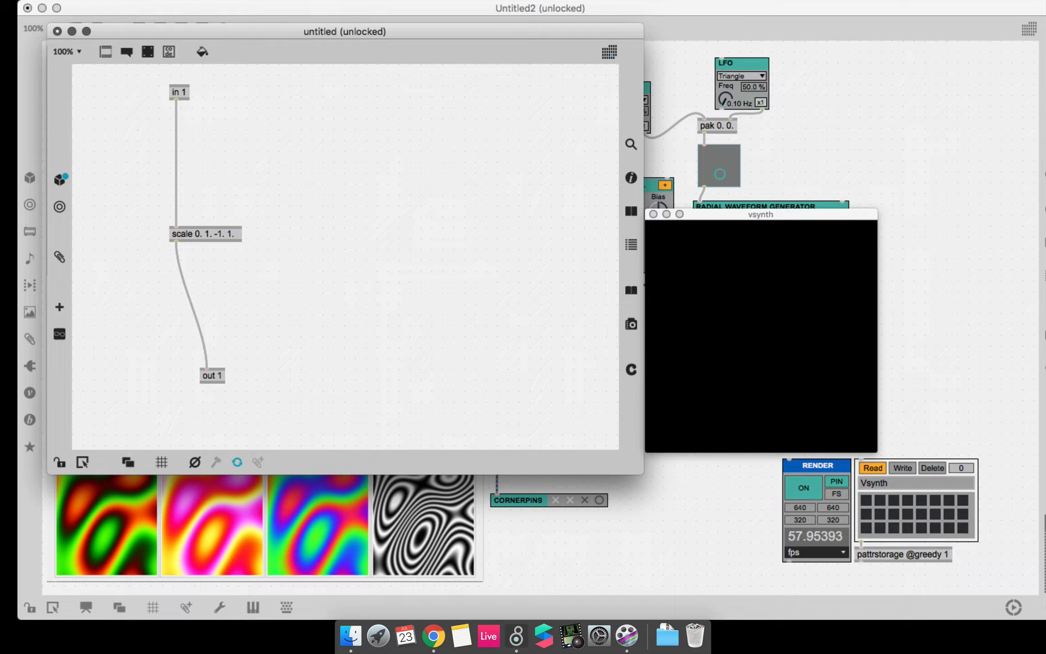
{"action": "left_click", "coordinate": [206, 234]}
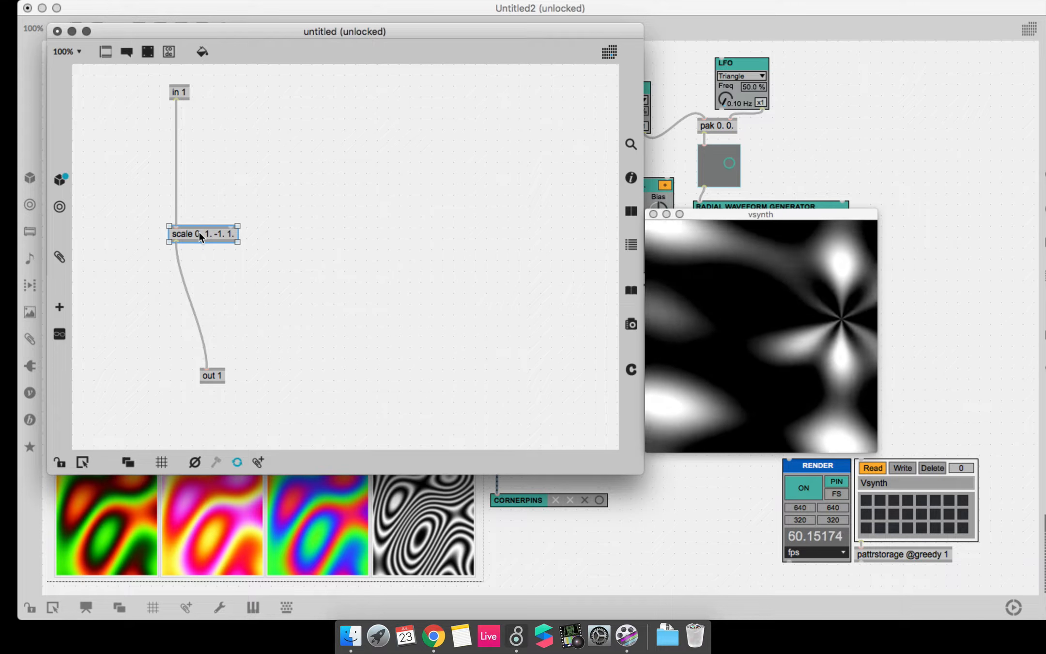
{"action": "left_click_drag", "start_coordinate": [200, 232], "coordinate": [198, 125]}
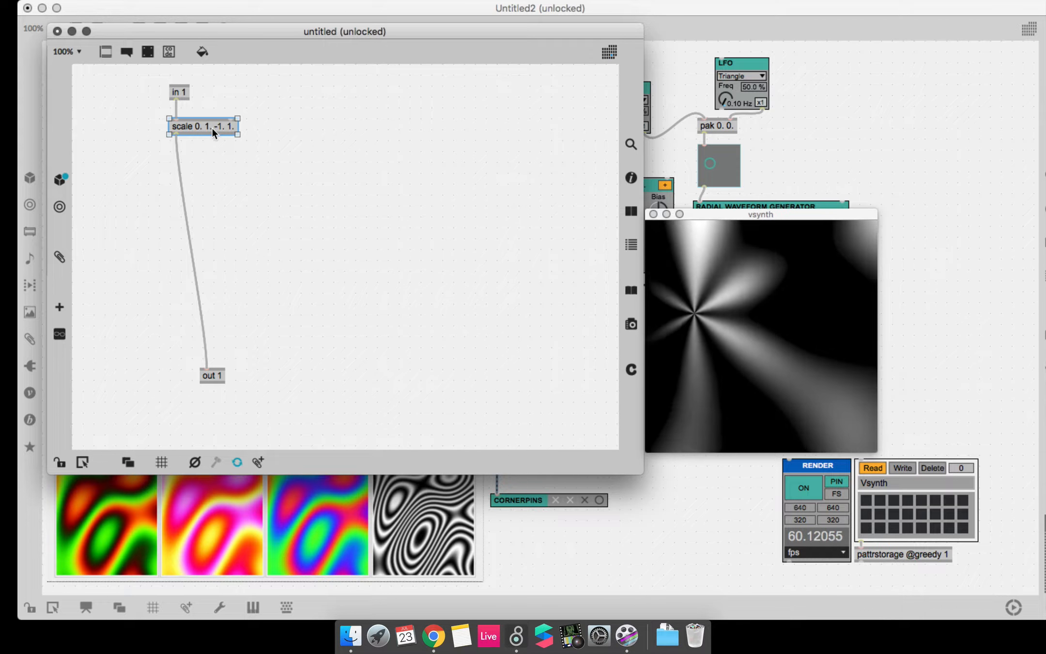
Add a vec 0 0 0 1 object between the scale object and out 1.
{"action": "left_click_drag", "start_coordinate": [220, 31], "coordinate": [353, 25]}
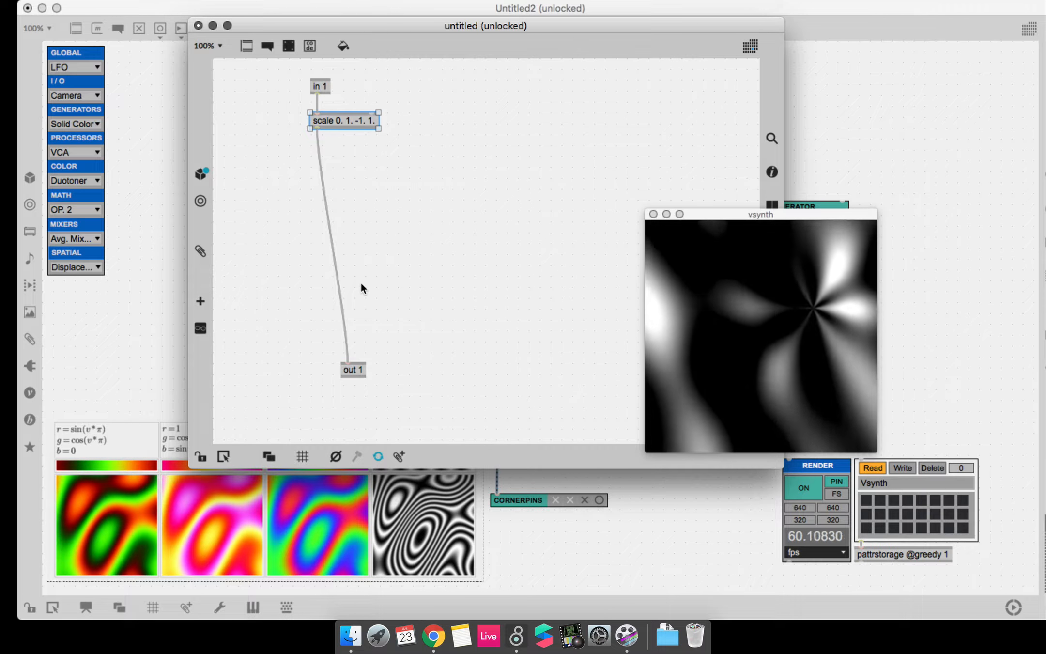
{"action": "left_click", "coordinate": [340, 298]}
{"action": "key", "text": "shift+n"}
{"action": "type", "text": "vec 0 0 0 1"}
{"action": "key", "text": "Return"}
Add a comment reading "v" beside the scale object.
{"action": "left_click", "coordinate": [331, 185]}
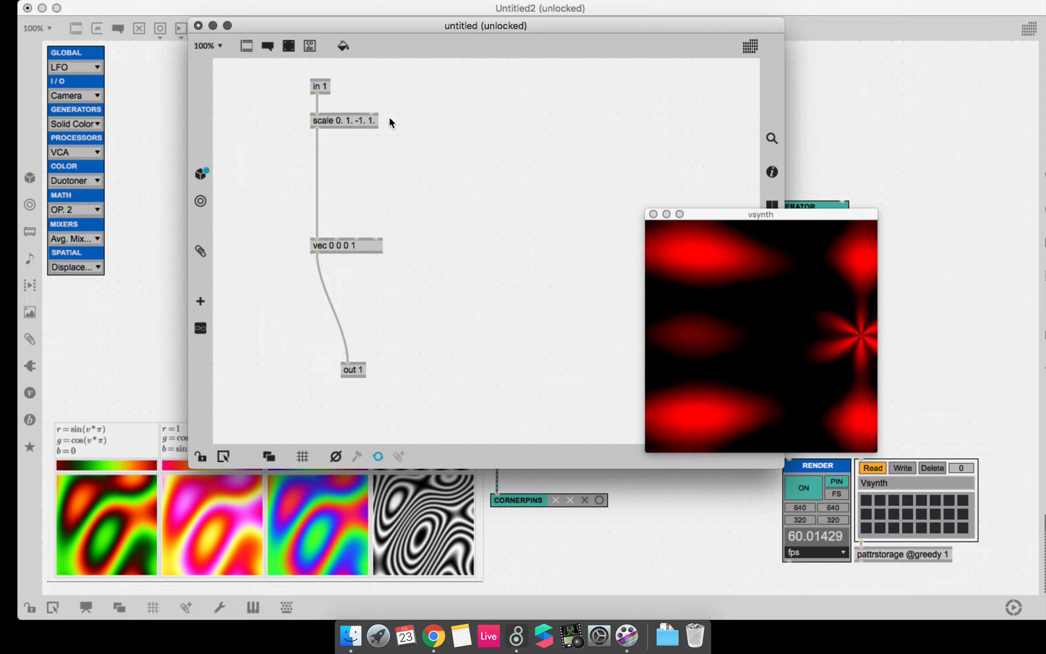
{"action": "type", "text": "nv"}
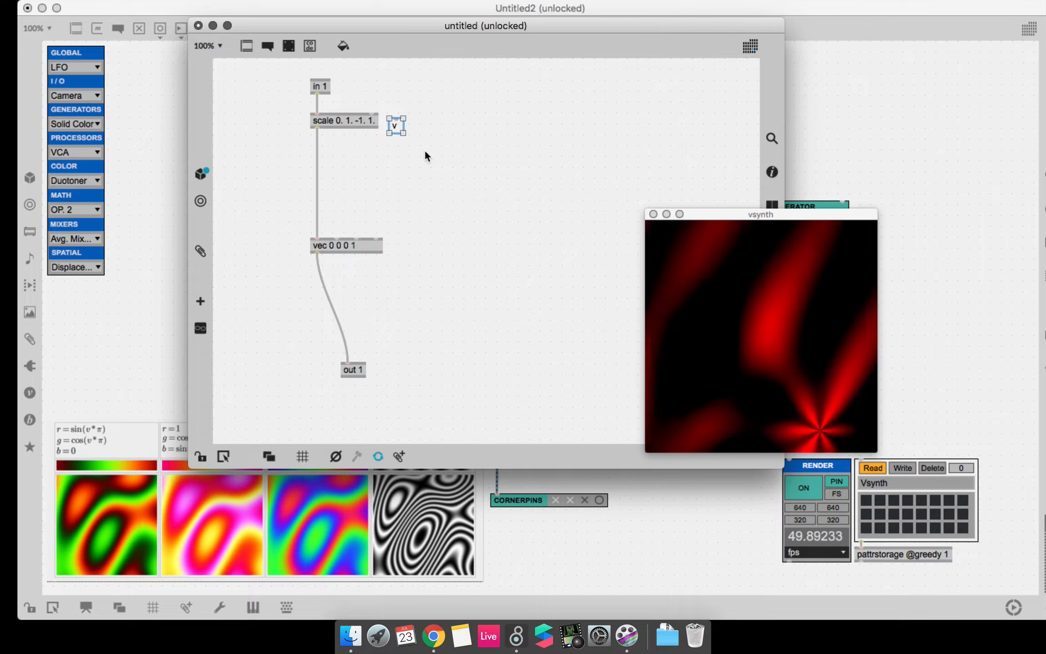
Move the v comment right next to the scale object and lower the vec object to make room above it.
{"action": "left_click_drag", "start_coordinate": [402, 130], "coordinate": [389, 121]}
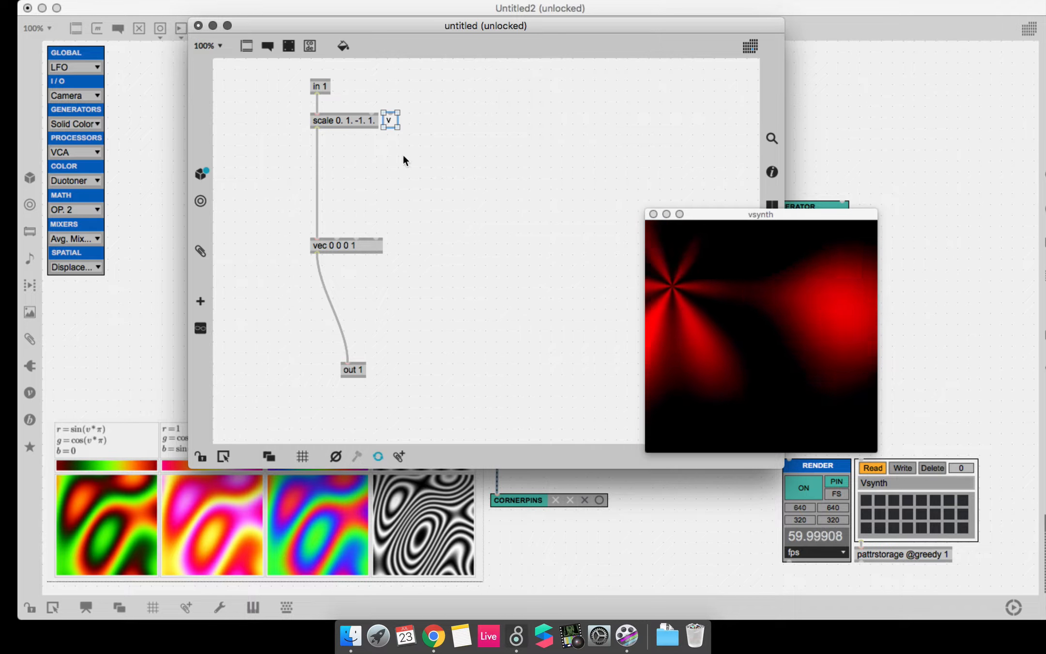
{"action": "left_click_drag", "start_coordinate": [337, 251], "coordinate": [338, 271]}
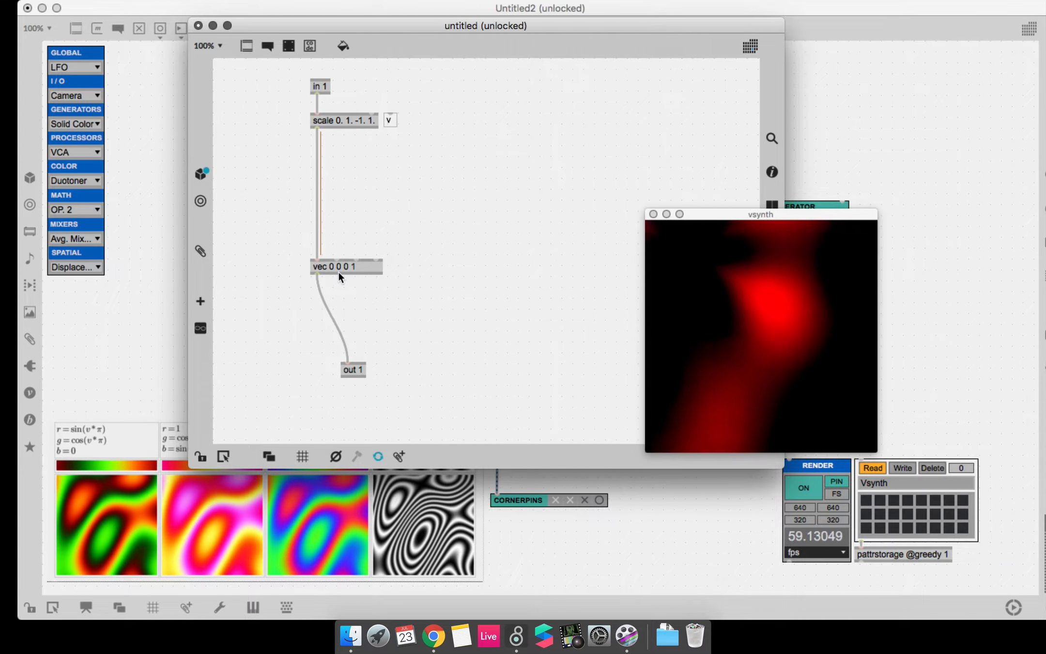
{"action": "left_click", "coordinate": [313, 160]}
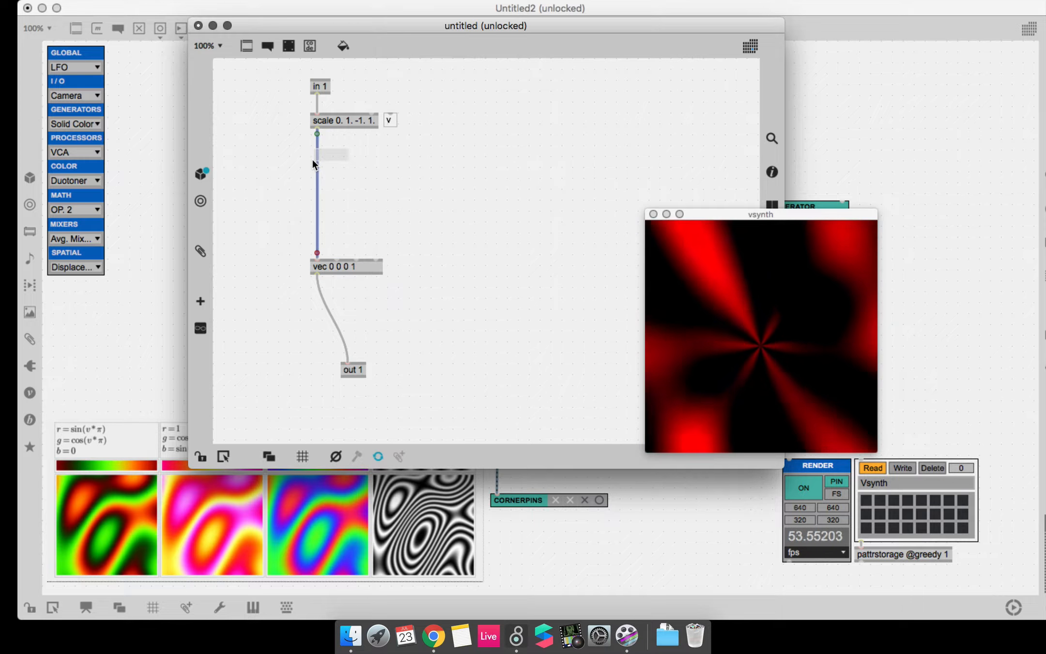
Add a PI constant object beside the cord between scale and vec.
{"action": "left_click", "coordinate": [351, 169]}
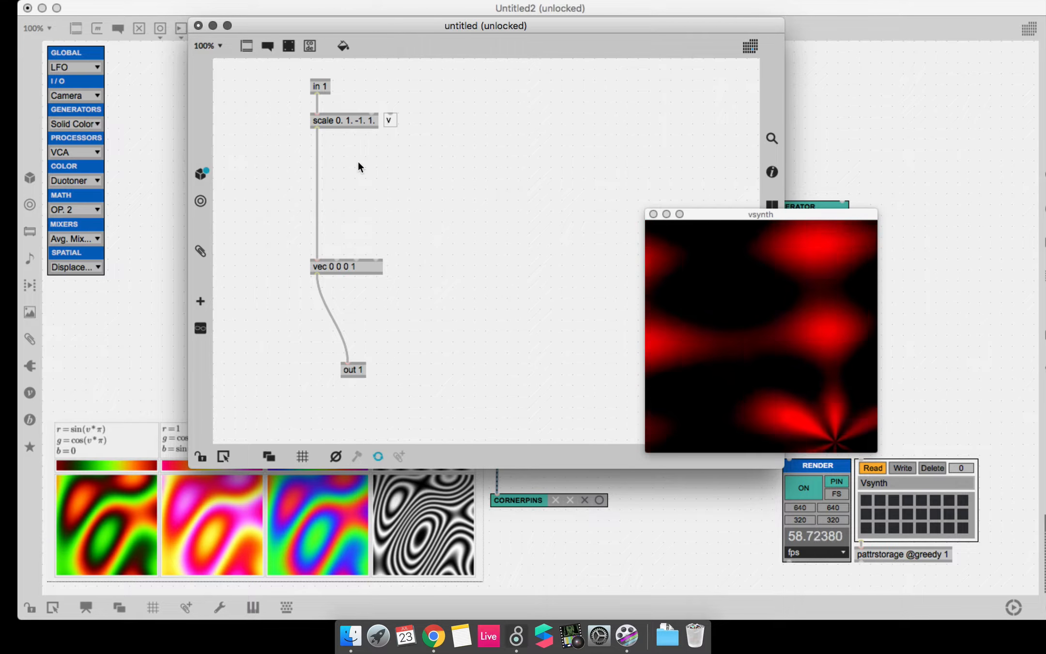
{"action": "type", "text": "nPHI"}
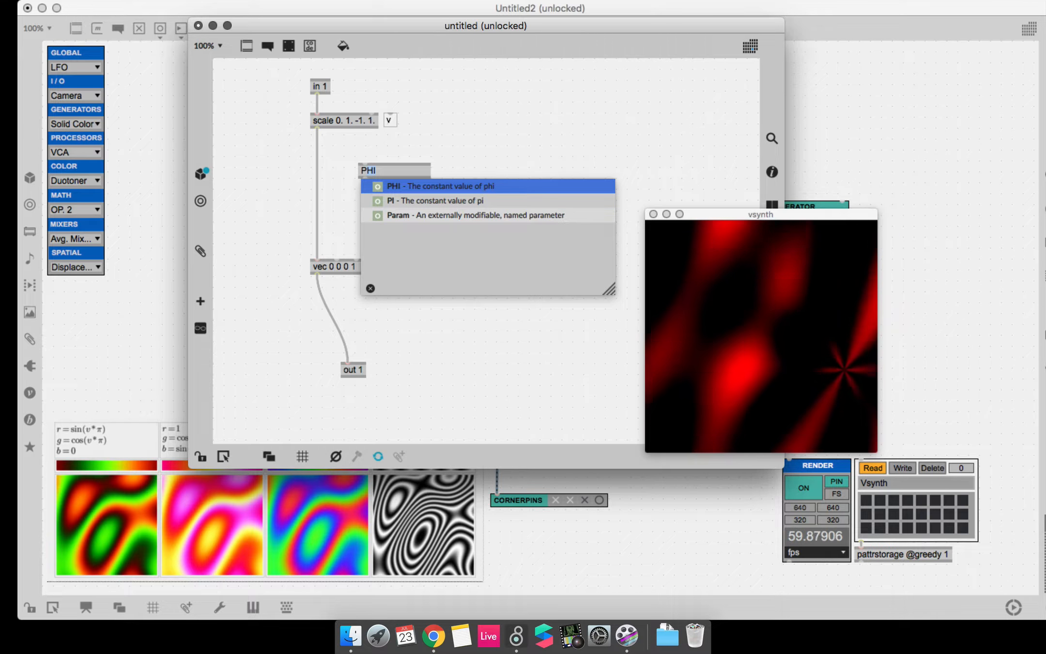
{"action": "key", "text": "Down"}
{"action": "key", "text": "Return"}
{"action": "left_click", "coordinate": [331, 155]}
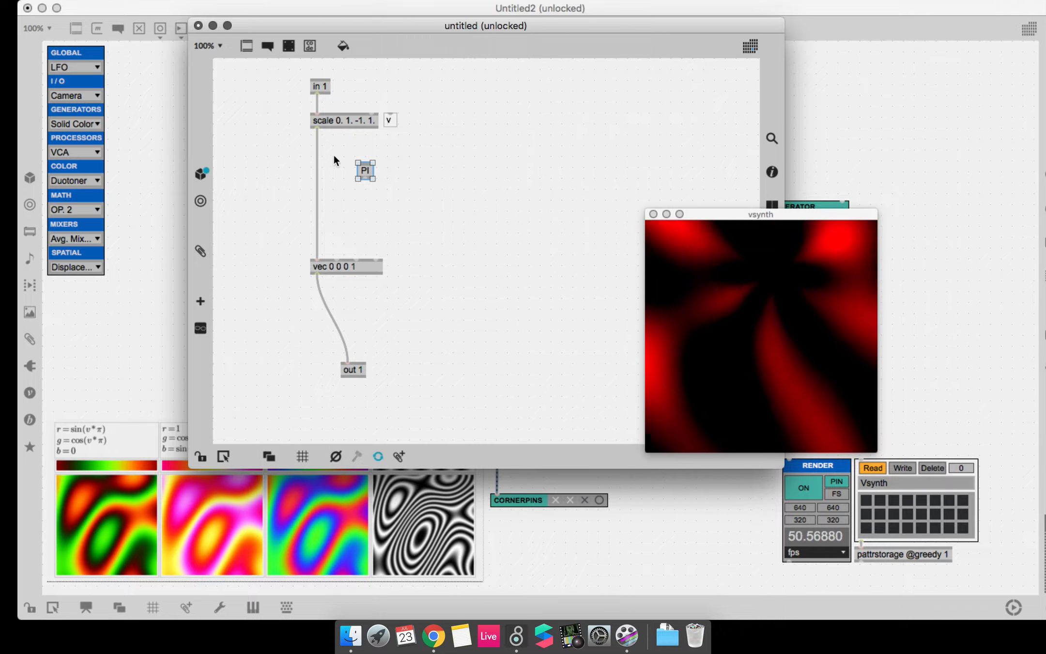
Insert a * object between scale and vec, and connect PI to its second inlet.
{"action": "left_click", "coordinate": [317, 155]}
{"action": "type", "text": "n*"}
{"action": "key", "text": "Return"}
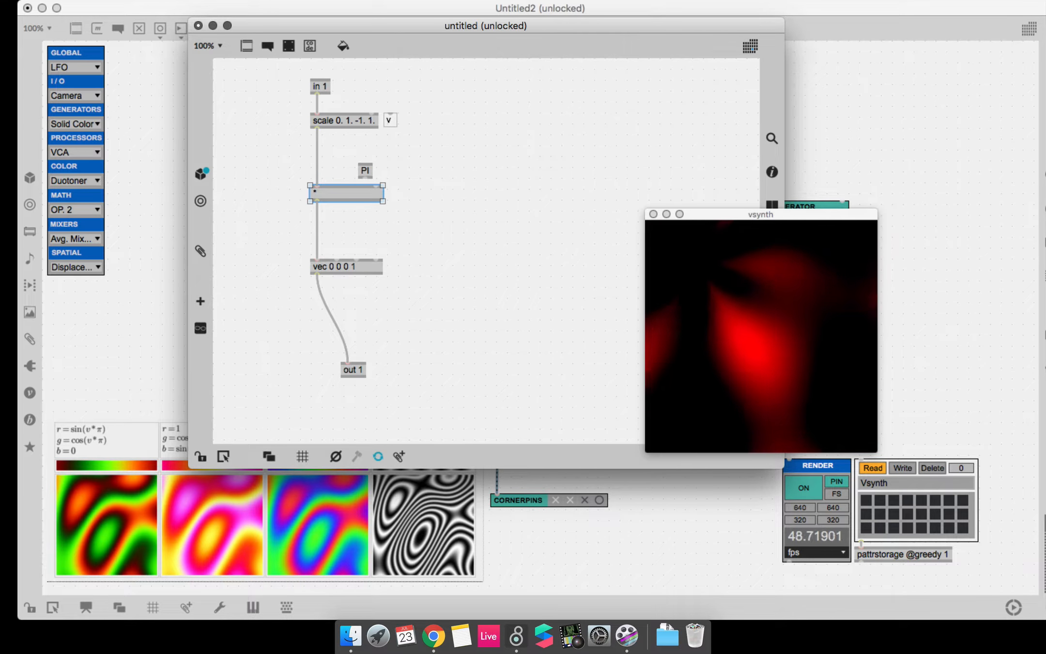
{"action": "left_click_drag", "start_coordinate": [364, 170], "coordinate": [414, 149]}
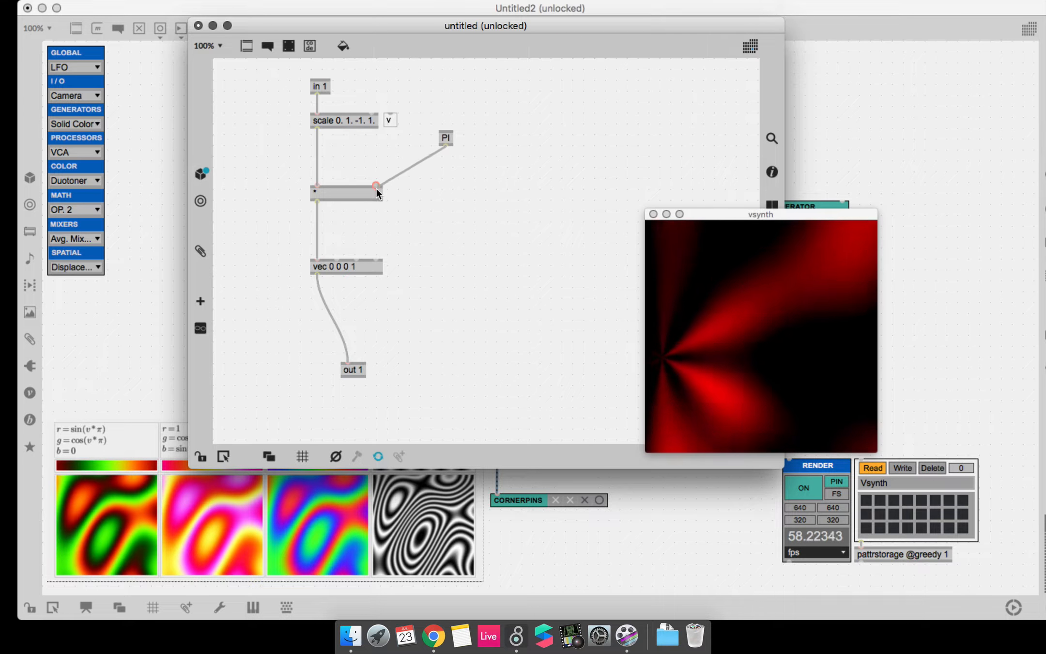
Shrink the * object to fit its text and place PI directly above its second inlet.
{"action": "left_click_drag", "start_coordinate": [376, 191], "coordinate": [360, 162]}
{"action": "left_click", "coordinate": [445, 138]}
{"action": "key", "text": "super+j"}
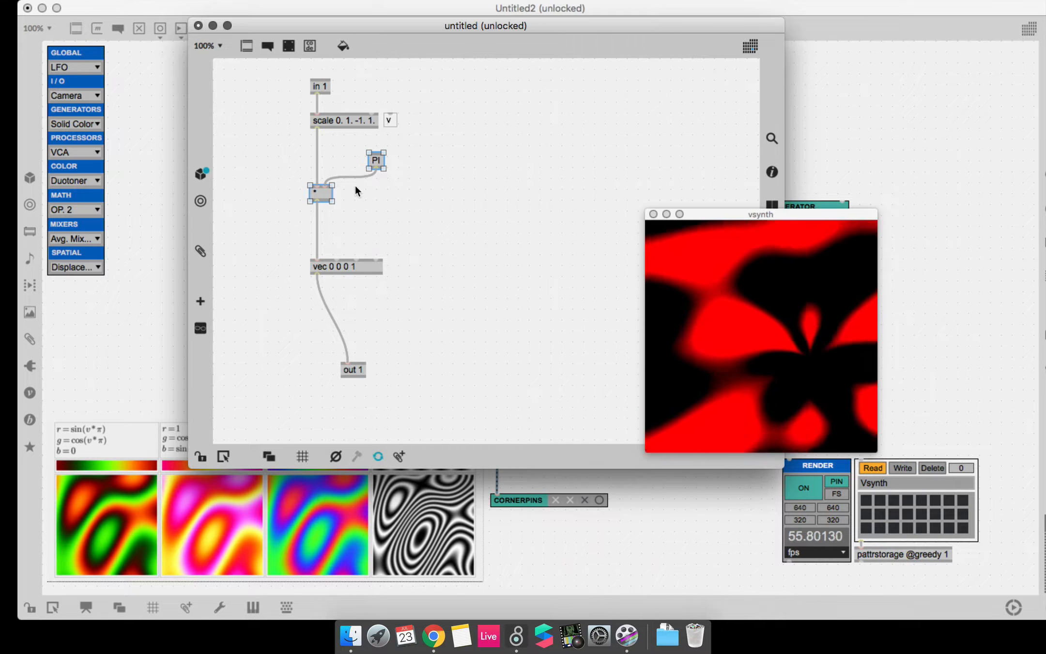
{"action": "left_click", "coordinate": [382, 188]}
{"action": "left_click_drag", "start_coordinate": [377, 157], "coordinate": [326, 145]}
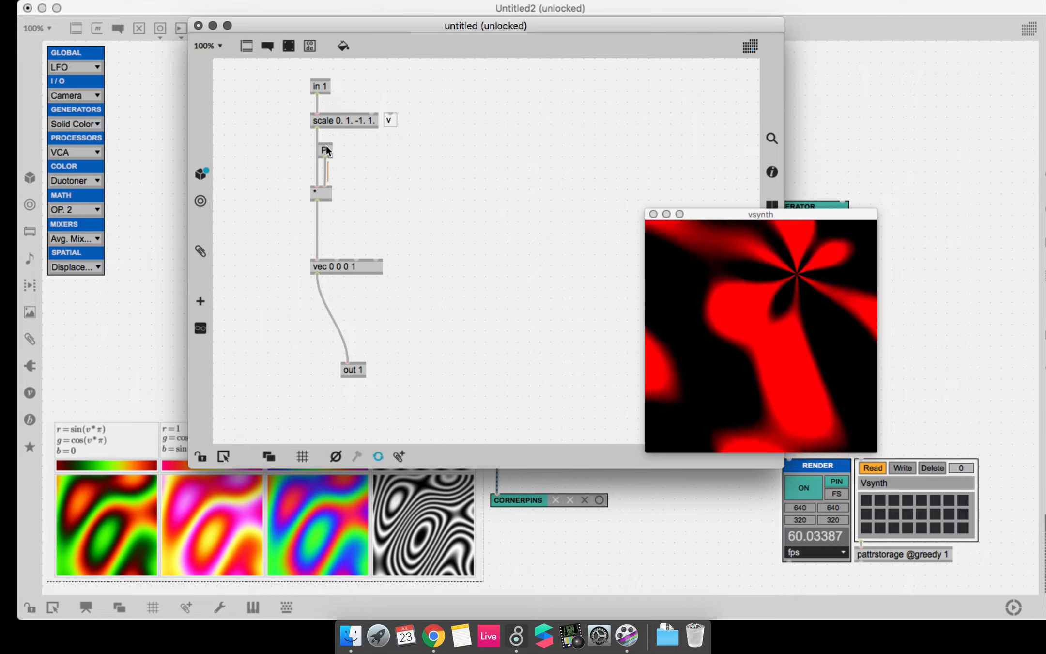
Insert a sin object between the * object and the vec object.
{"action": "left_click", "coordinate": [316, 221]}
{"action": "key", "text": "shift+n"}
{"action": "type", "text": "sin"}
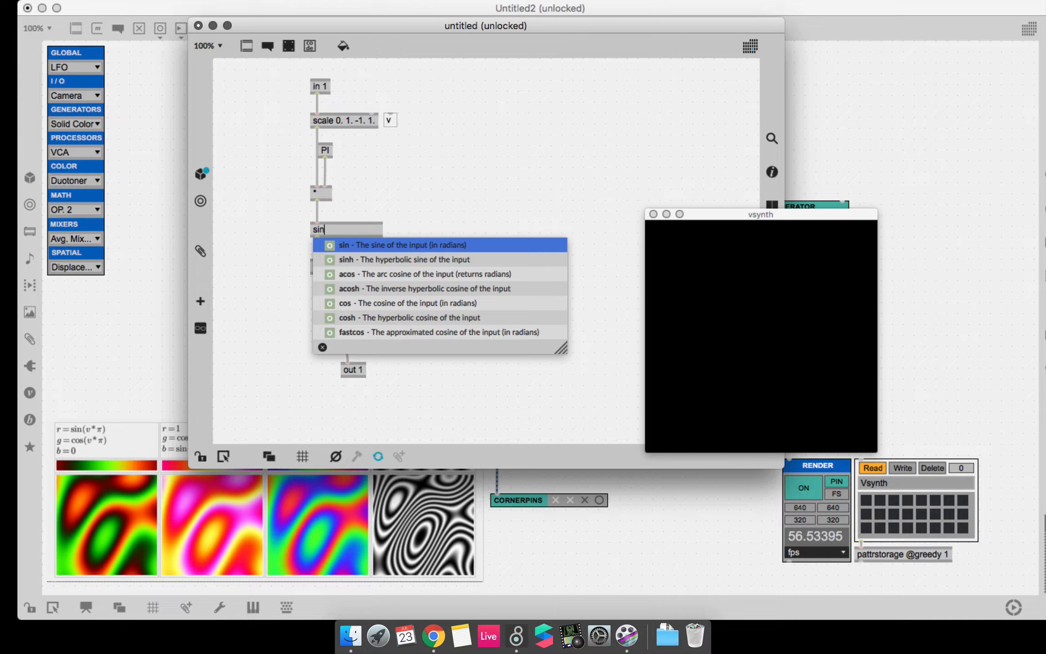
{"action": "key", "text": "Return"}
{"action": "left_click", "coordinate": [347, 207]}
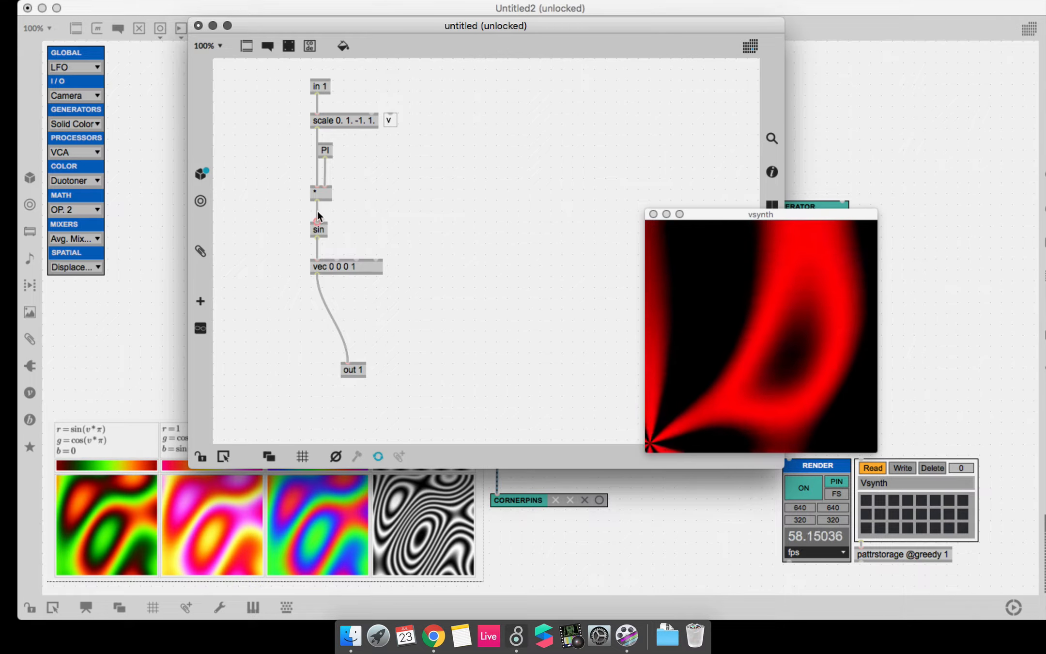
Widen the * object slightly and realign PI above its second inlet, clear of the main cord.
{"action": "left_click", "coordinate": [329, 198]}
{"action": "left_click_drag", "start_coordinate": [332, 199], "coordinate": [337, 198]}
{"action": "left_click", "coordinate": [350, 171]}
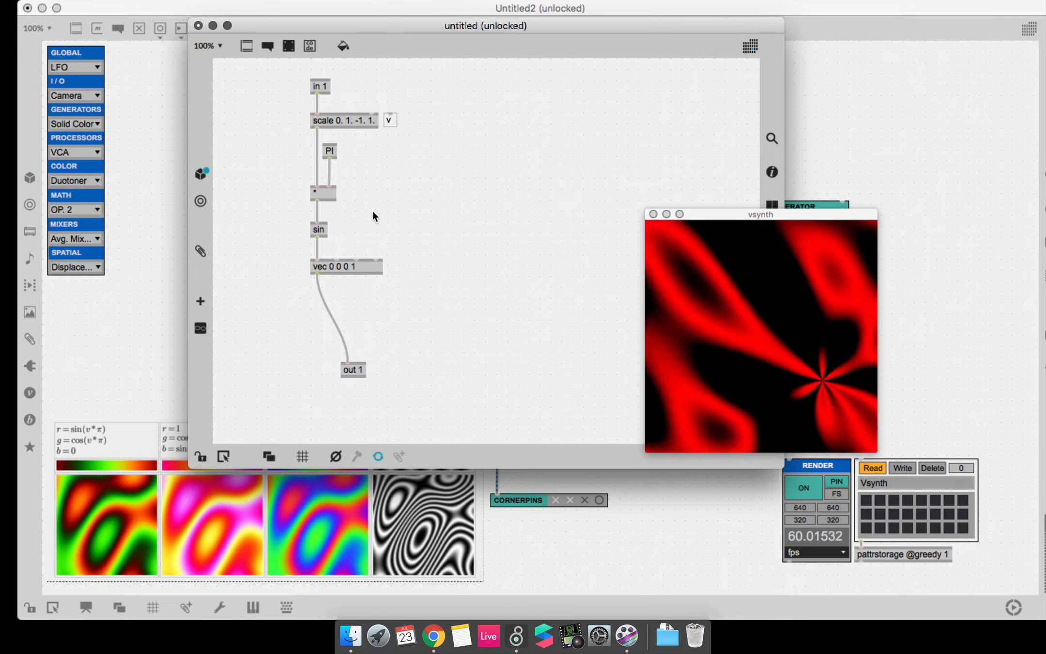
Add a cos object beside sin, fed by the * object and connected to the second inlet of vec.
{"action": "left_click_drag", "start_coordinate": [326, 230], "coordinate": [339, 264]}
{"action": "left_click", "coordinate": [343, 228]}
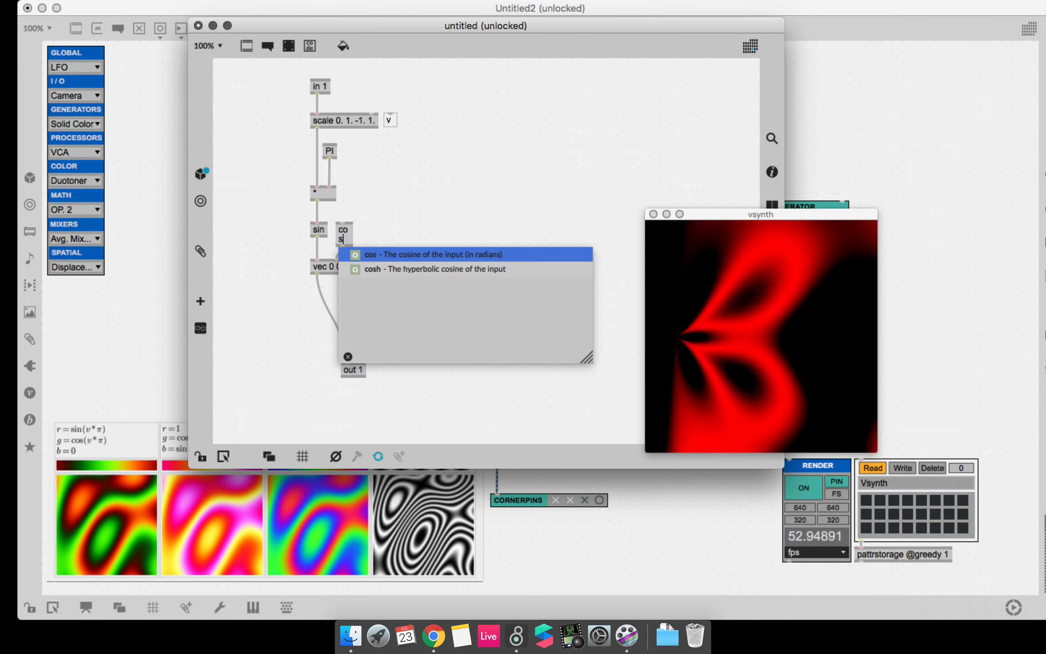
{"action": "type", "text": "cos"}
{"action": "key", "text": "Return"}
{"action": "left_click_drag", "start_coordinate": [317, 200], "coordinate": [339, 229]}
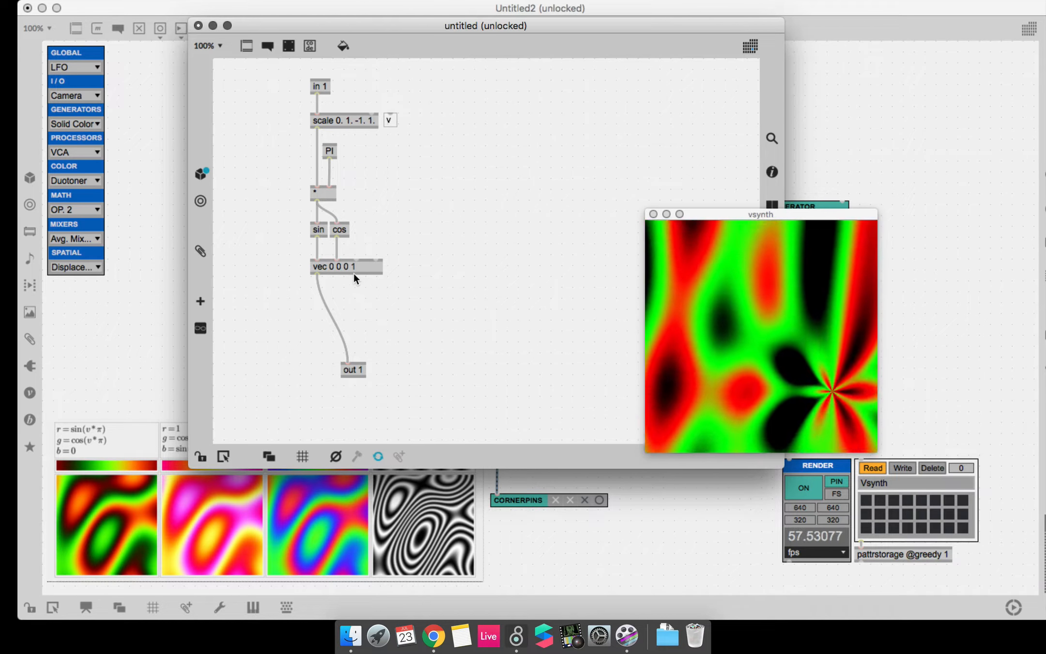
Return to the main patch in locked mode and move the vsynth window clear of the bipolar waveform generator.
{"action": "key", "text": "super+w"}
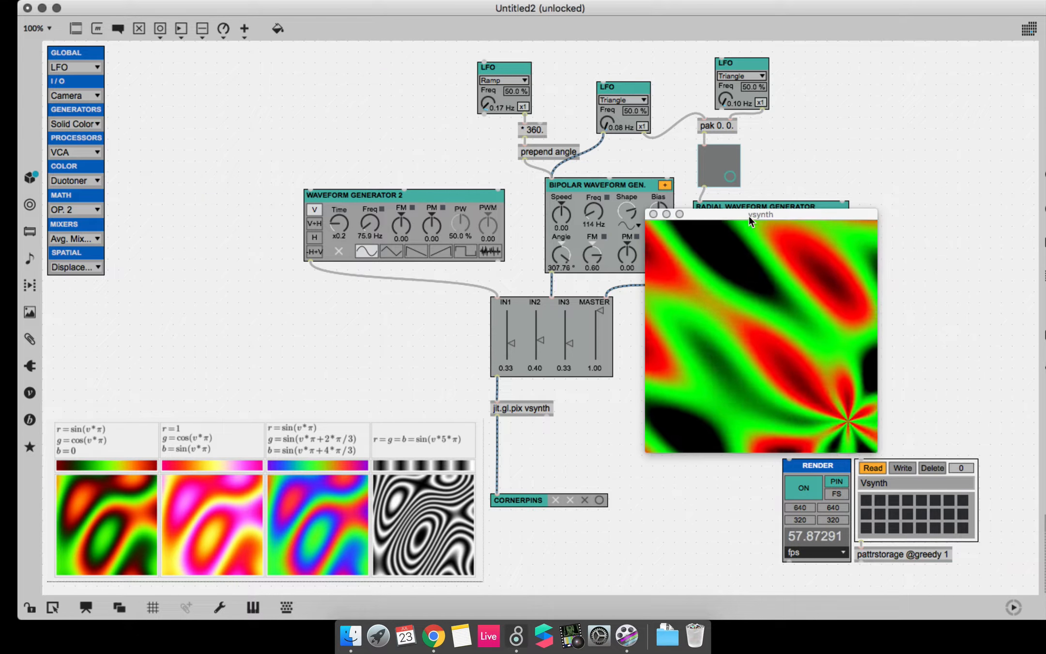
{"action": "left_click_drag", "start_coordinate": [749, 216], "coordinate": [897, 176]}
{"action": "key", "text": "super+e"}
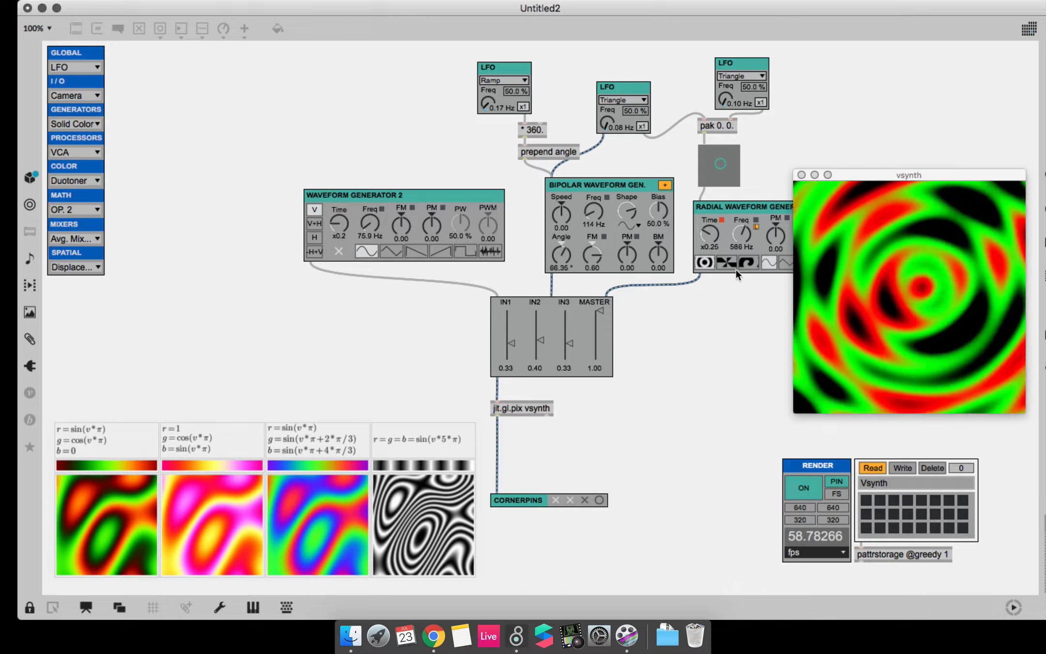
Lower the generator frequencies to 72.0 Hz on the radial, 33.5 Hz on the bipolar and 51.8 Hz on Waveform Generator 2.
{"action": "mouse_move", "coordinate": [750, 236]}
{"action": "left_mouse_down"}
{"action": "mouse_move", "coordinate": [751, 272]}
{"action": "mouse_move", "coordinate": [743, 249]}
{"action": "left_mouse_up"}
{"action": "left_click", "coordinate": [756, 226]}
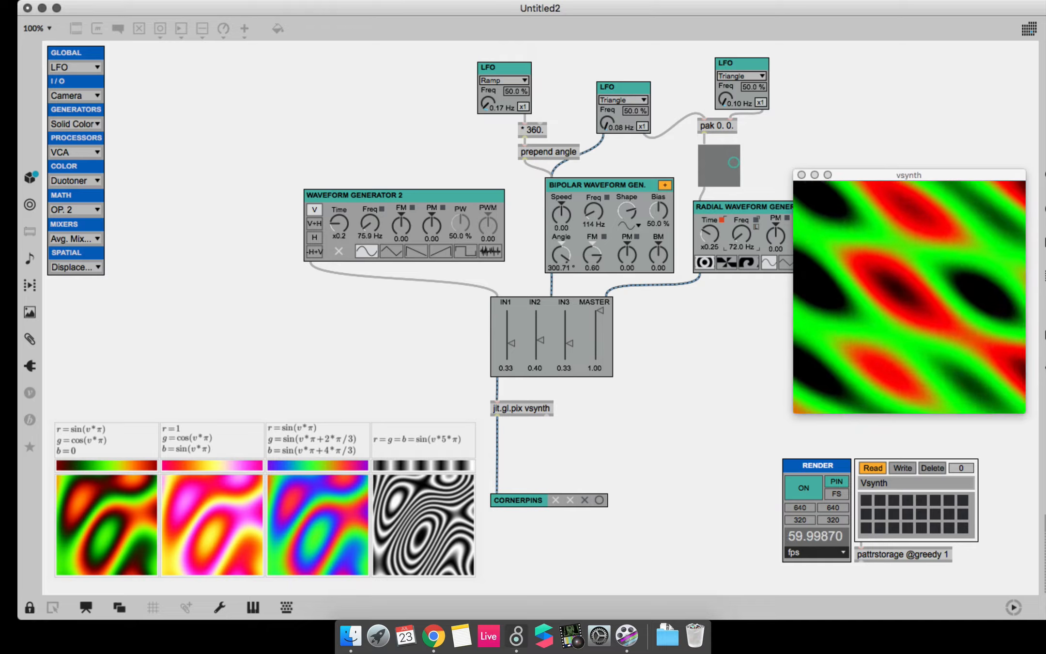
{"action": "mouse_move", "coordinate": [600, 221]}
{"action": "left_mouse_down"}
{"action": "mouse_move", "coordinate": [601, 233]}
{"action": "mouse_move", "coordinate": [601, 218]}
{"action": "left_mouse_up"}
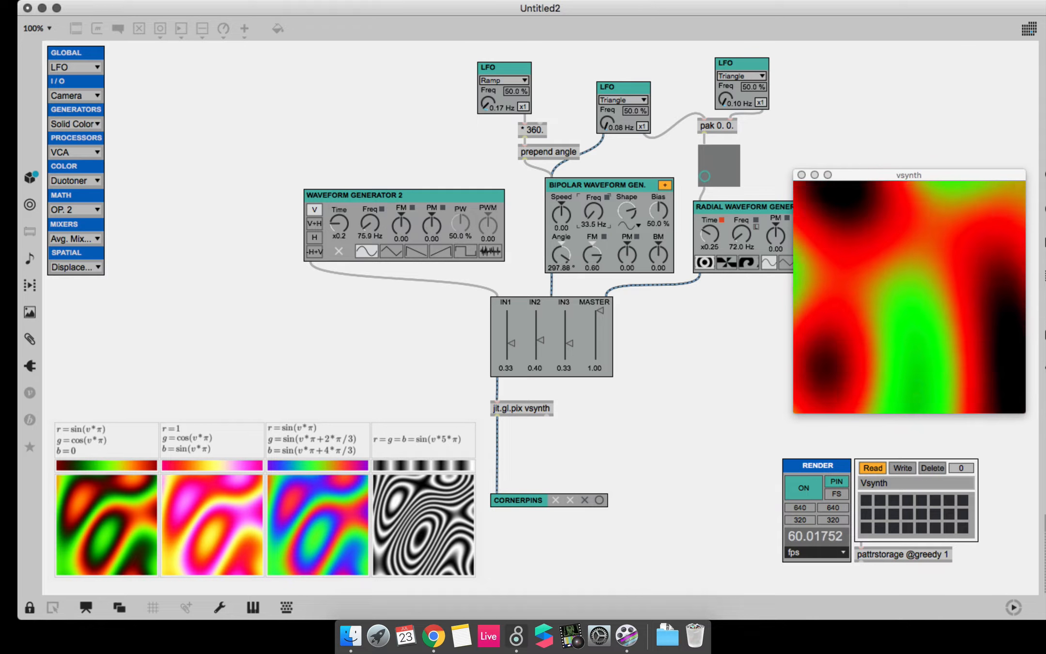
{"action": "left_click_drag", "start_coordinate": [370, 224], "coordinate": [370, 216]}
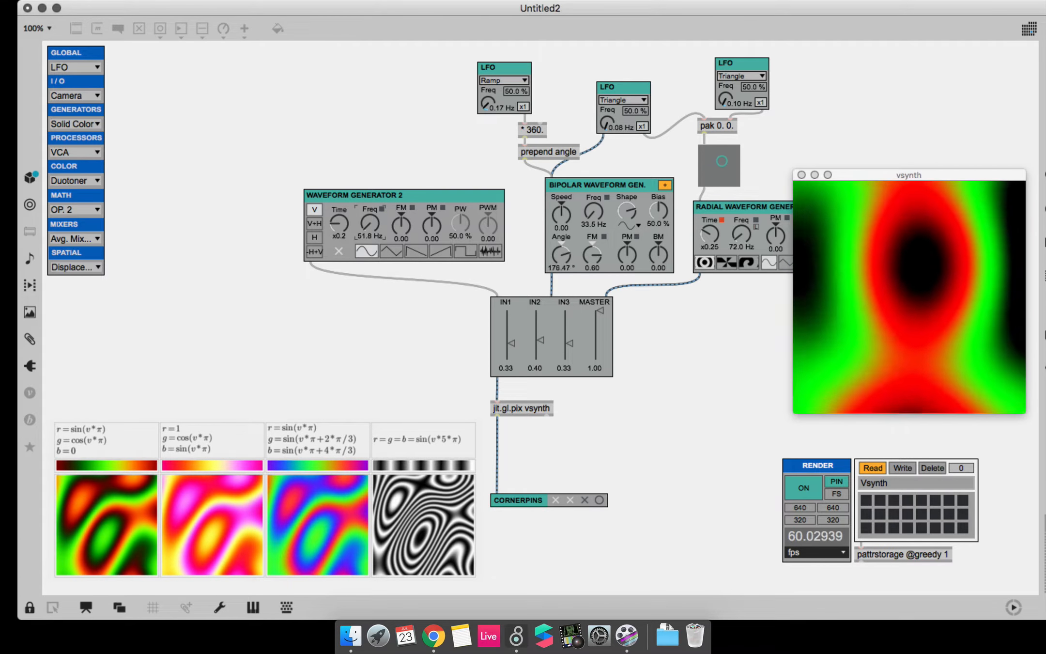
{"action": "left_click_drag", "start_coordinate": [736, 237], "coordinate": [737, 229]}
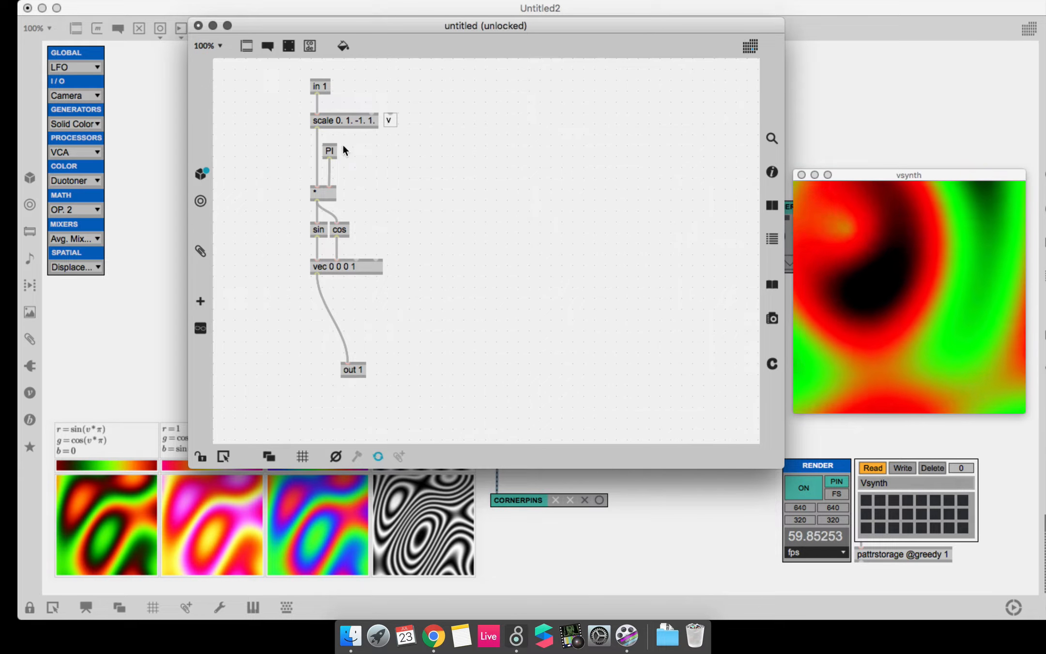
In the jit.gl.pix subpatch, duplicate the vec object, connect the copy to out 1 and change it to vec 1 0 0 1.
{"action": "left_click_drag", "start_coordinate": [317, 132], "coordinate": [317, 181]}
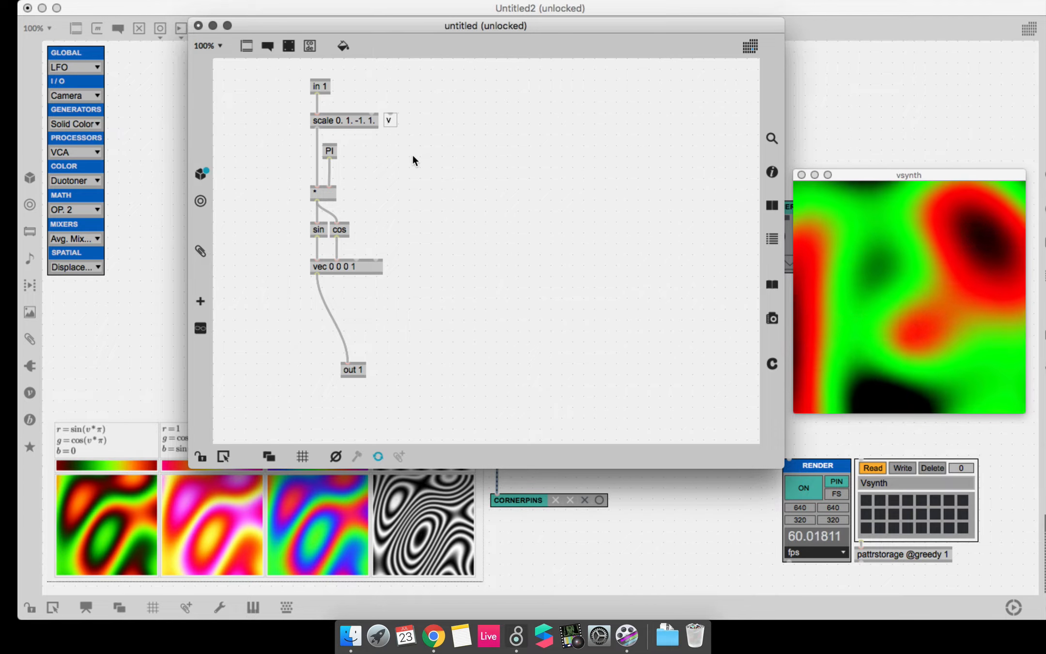
{"action": "left_click_drag", "start_coordinate": [345, 32], "coordinate": [431, 32]}
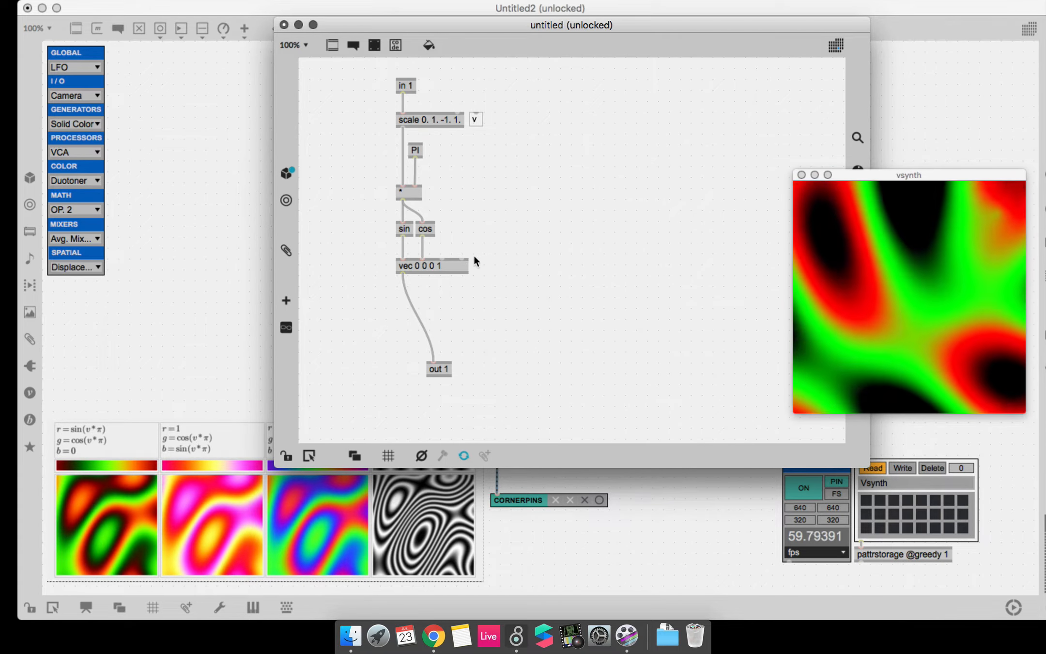
{"action": "left_click_drag", "start_coordinate": [438, 266], "coordinate": [533, 268]}
{"action": "left_click_drag", "start_coordinate": [403, 279], "coordinate": [498, 279]}
{"action": "double_click", "coordinate": [509, 270]}
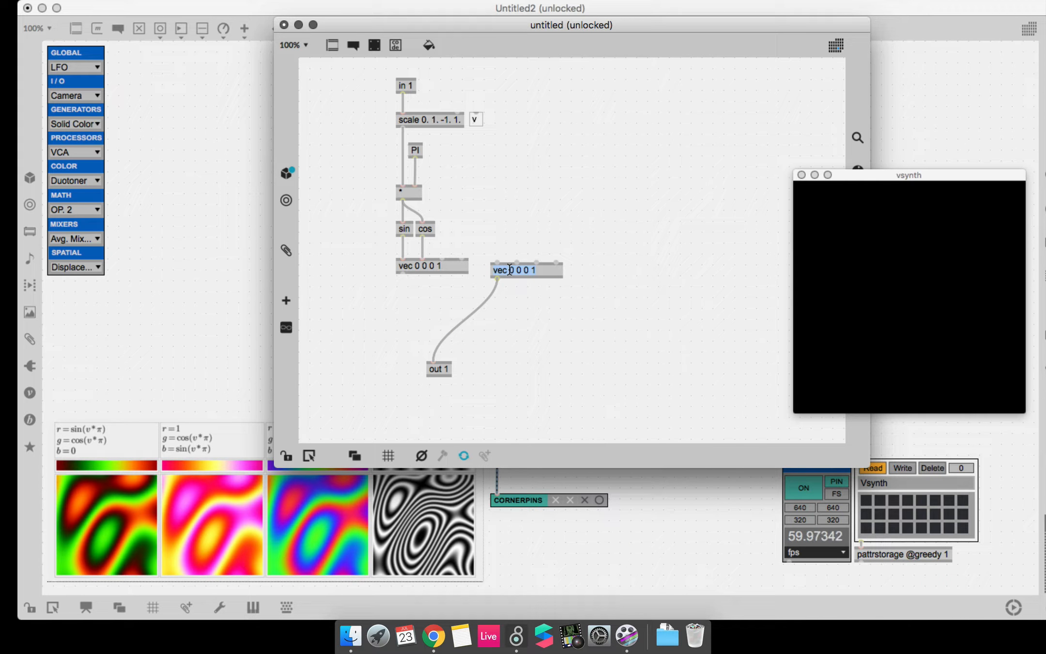
{"action": "left_click_drag", "start_coordinate": [509, 270], "coordinate": [515, 269]}
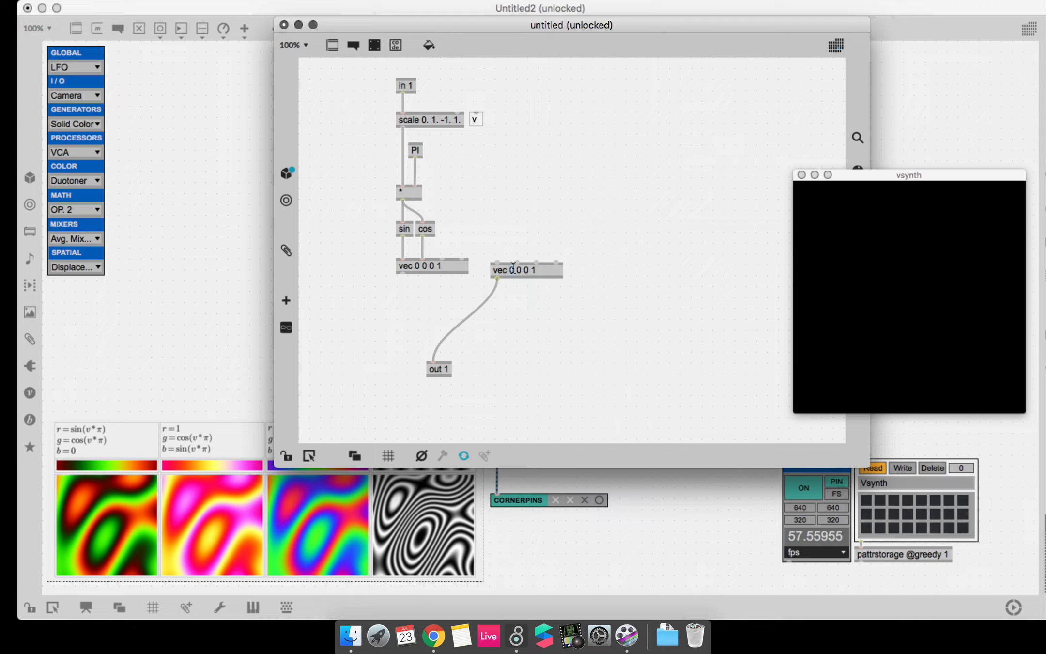
{"action": "type", "text": "1"}
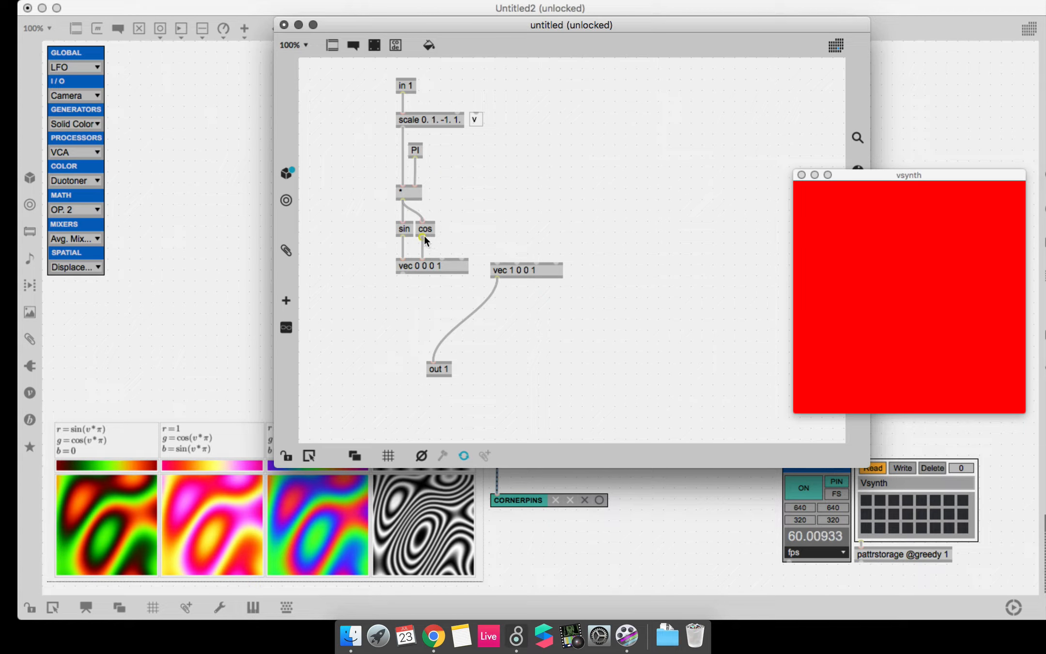
Connect cos to the second inlet and sin to the third inlet of vec 1 0 0 1, and tidy its size and position.
{"action": "left_click_drag", "start_coordinate": [423, 235], "coordinate": [518, 267]}
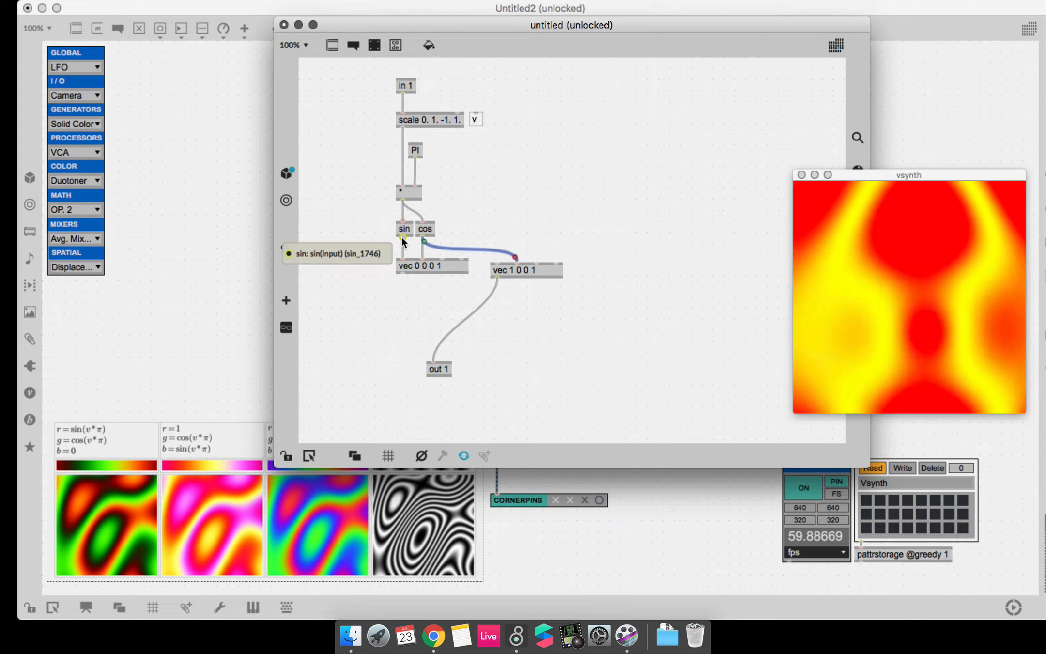
{"action": "left_click_drag", "start_coordinate": [402, 240], "coordinate": [535, 262]}
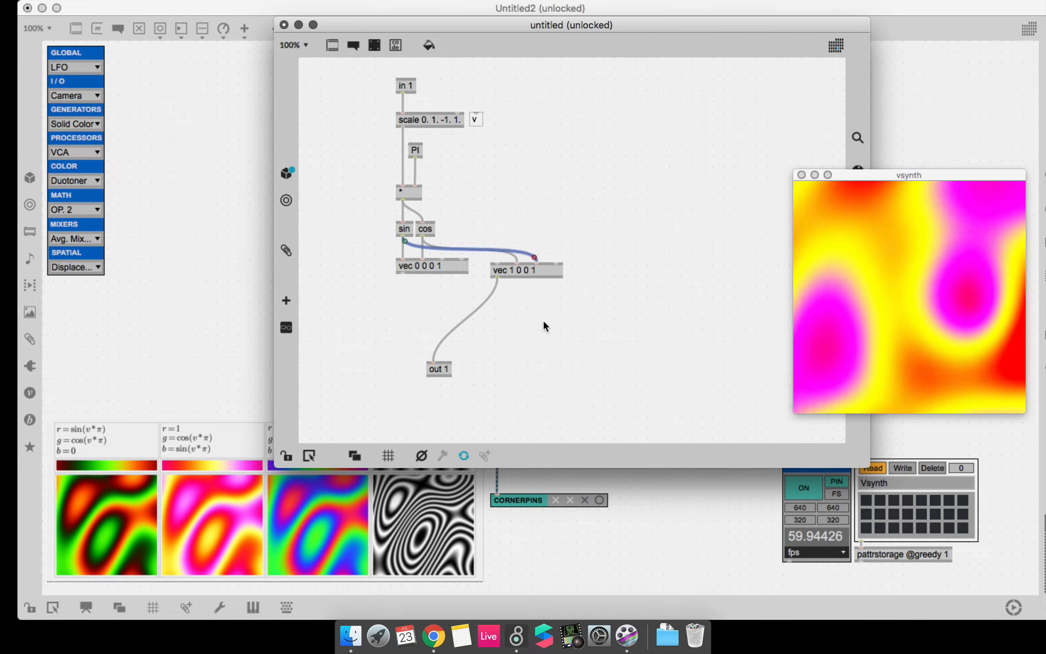
{"action": "left_click_drag", "start_coordinate": [544, 321], "coordinate": [446, 278]}
{"action": "left_click_drag", "start_coordinate": [528, 284], "coordinate": [527, 280]}
Route a second copy of vec 1 0 0 1 to out 1 and connect sin to its first inlet.
{"action": "left_click", "coordinate": [570, 344]}
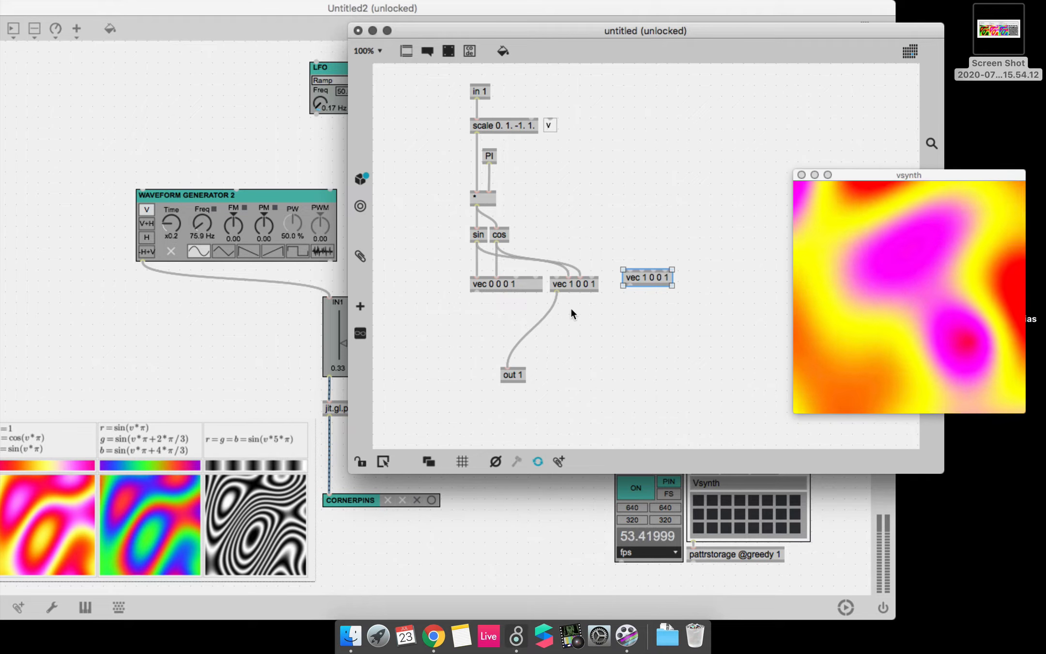
{"action": "left_click_drag", "start_coordinate": [553, 292], "coordinate": [638, 289]}
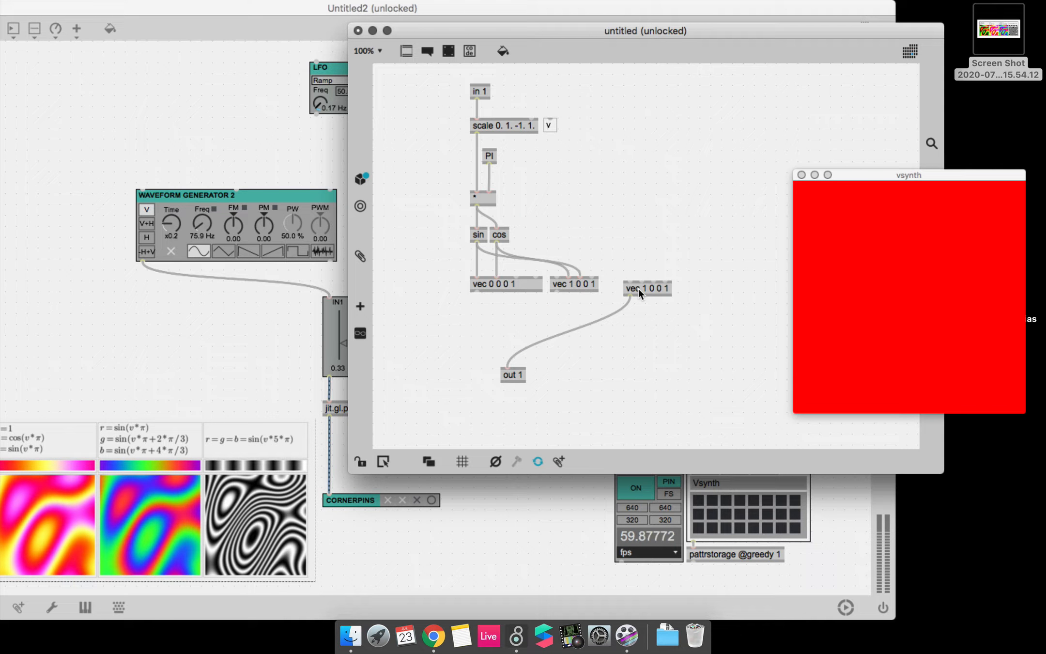
{"action": "left_click", "coordinate": [638, 288]}
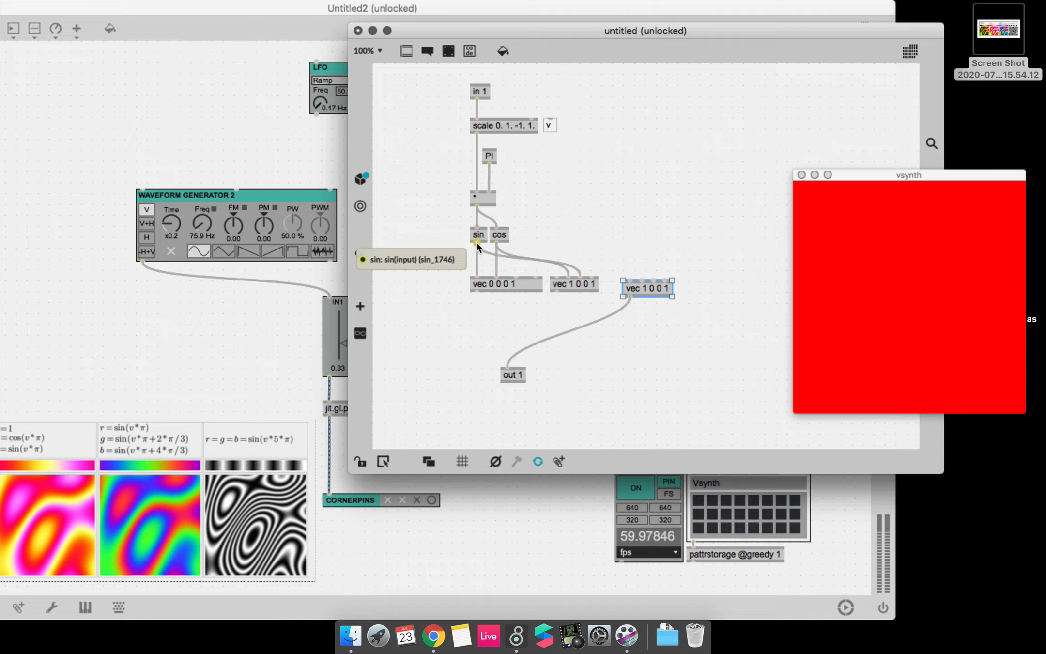
{"action": "left_click_drag", "start_coordinate": [477, 243], "coordinate": [634, 284]}
{"action": "left_click", "coordinate": [639, 284]}
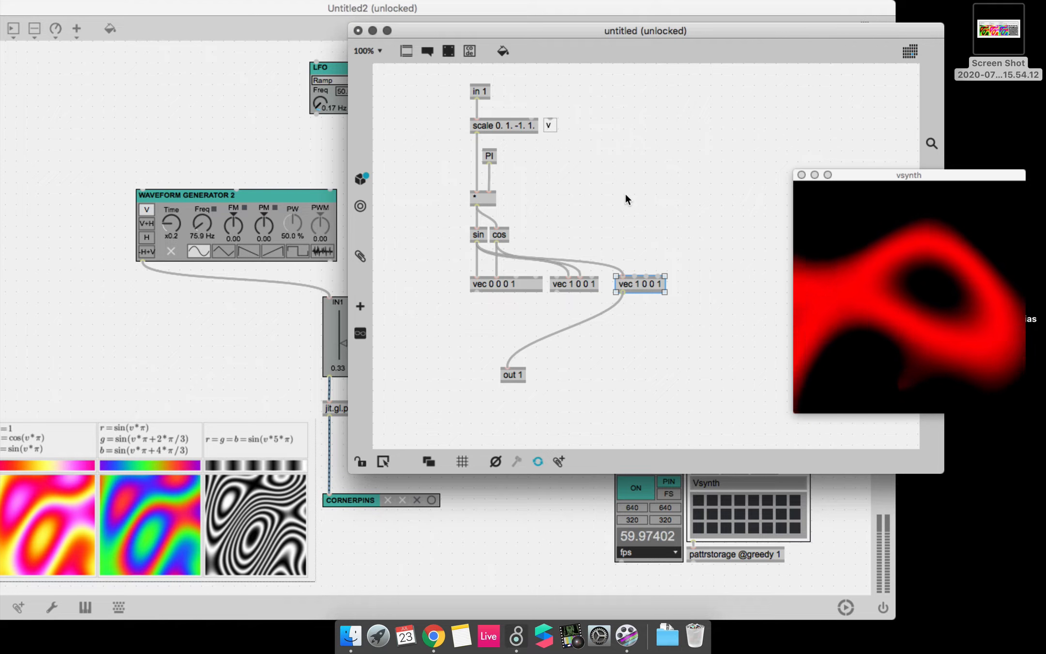
Add a TWOPI constant object above the third vec object, with a / 4 object just beneath it.
{"action": "left_click", "coordinate": [631, 178]}
{"action": "type", "text": "n"}
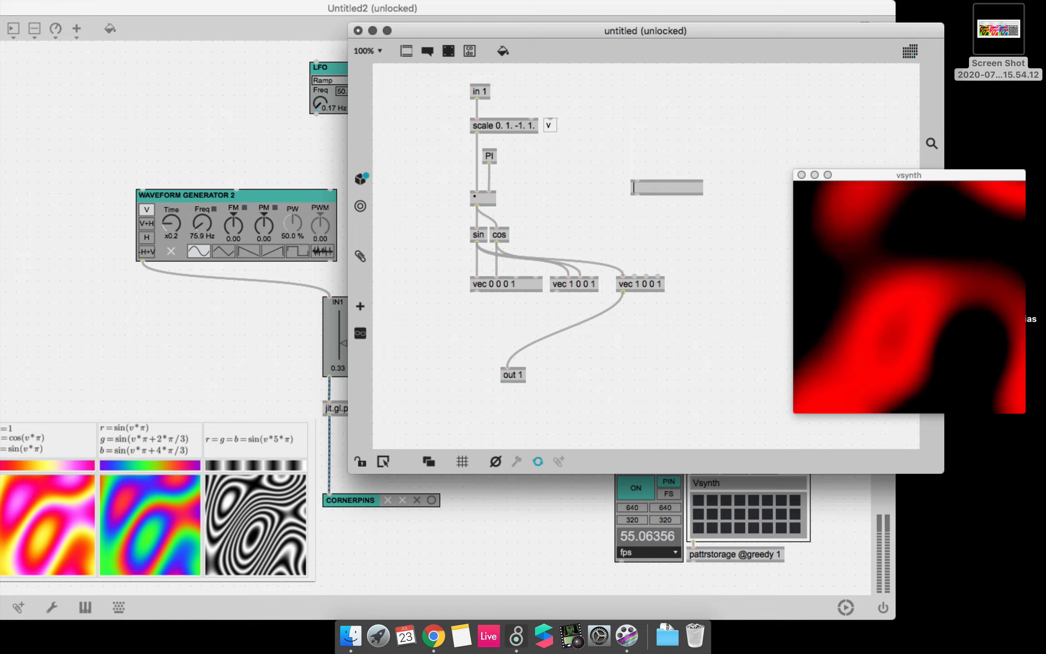
{"action": "type", "text": "TWOPI"}
{"action": "key", "text": "Return"}
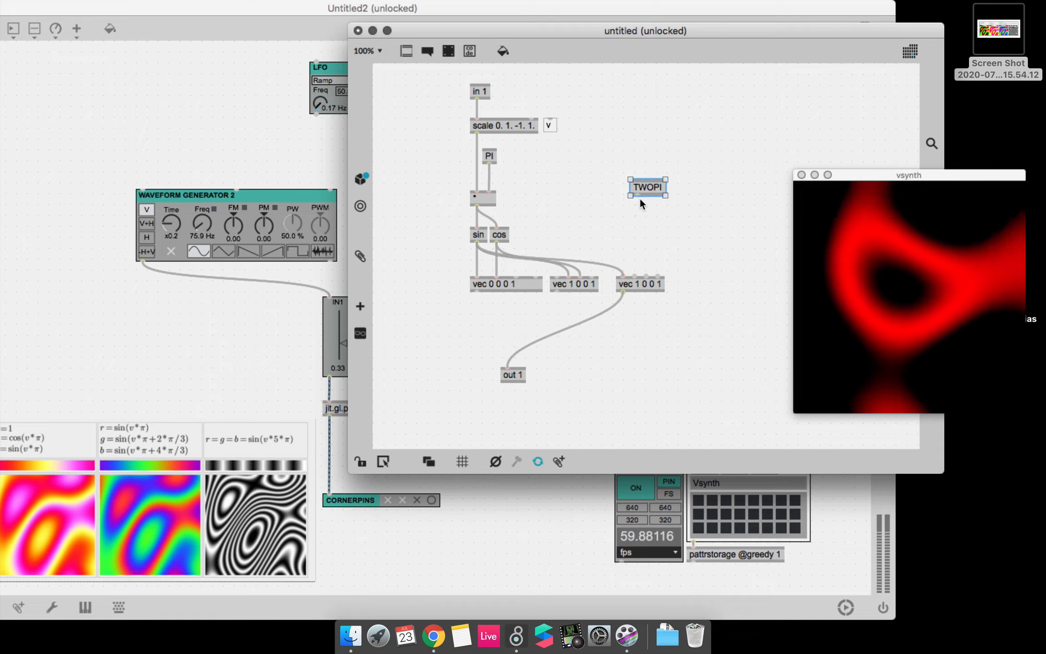
{"action": "left_click_drag", "start_coordinate": [640, 192], "coordinate": [641, 173]}
{"action": "type", "text": "n/ 3"}
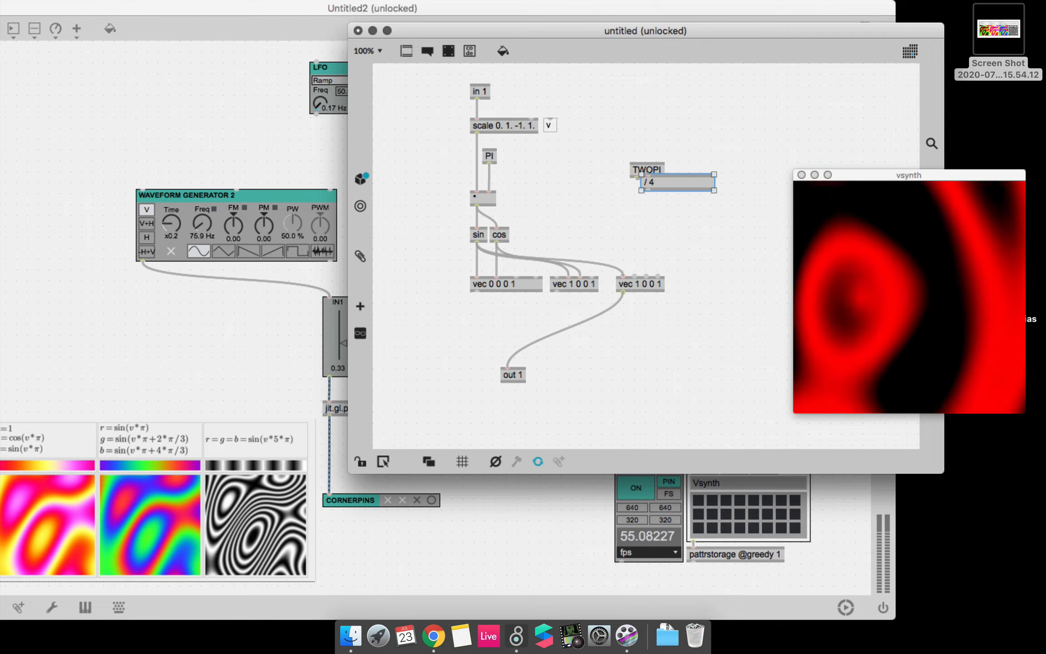
Finish the division as / 3, wire TWOPI into it, and add a connected + object just beneath.
{"action": "key", "text": "Return"}
{"action": "key", "text": "super+j"}
{"action": "left_click_drag", "start_coordinate": [652, 183], "coordinate": [641, 201]}
{"action": "left_click_drag", "start_coordinate": [637, 178], "coordinate": [637, 194]}
{"action": "type", "text": "n+"}
{"action": "key", "text": "Return"}
{"action": "key", "text": "super+j"}
{"action": "left_click_drag", "start_coordinate": [637, 209], "coordinate": [637, 223]}
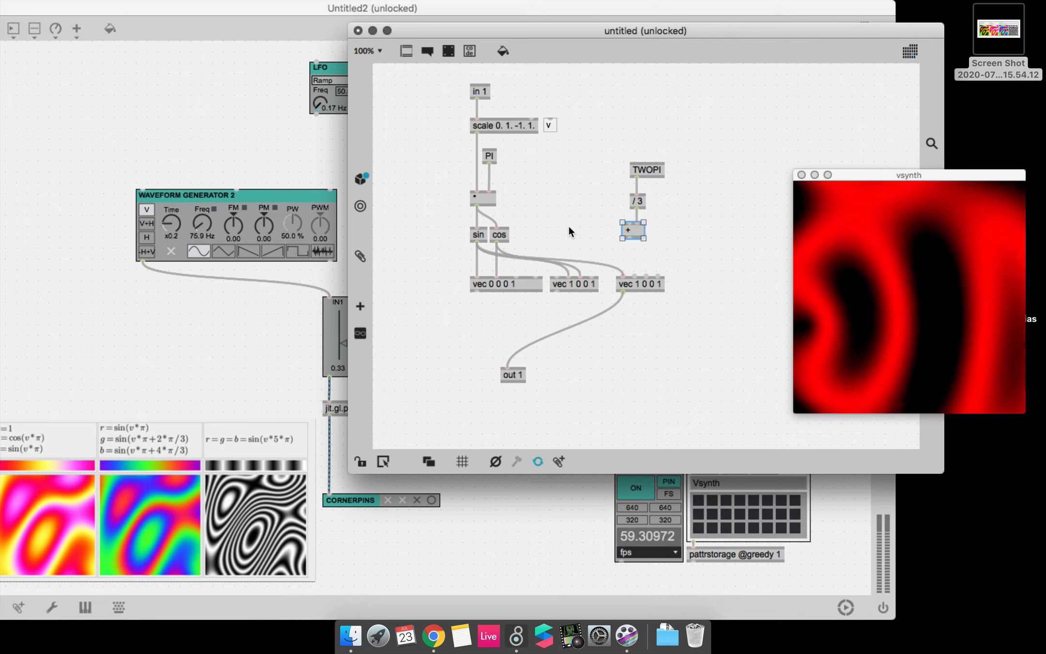
Feed the PI product through + and a sin copy into the third vec's second inlet, and duplicate that / 3 chain for its third inlet.
{"action": "left_click", "coordinate": [534, 167]}
{"action": "left_click_drag", "start_coordinate": [490, 197], "coordinate": [489, 186]}
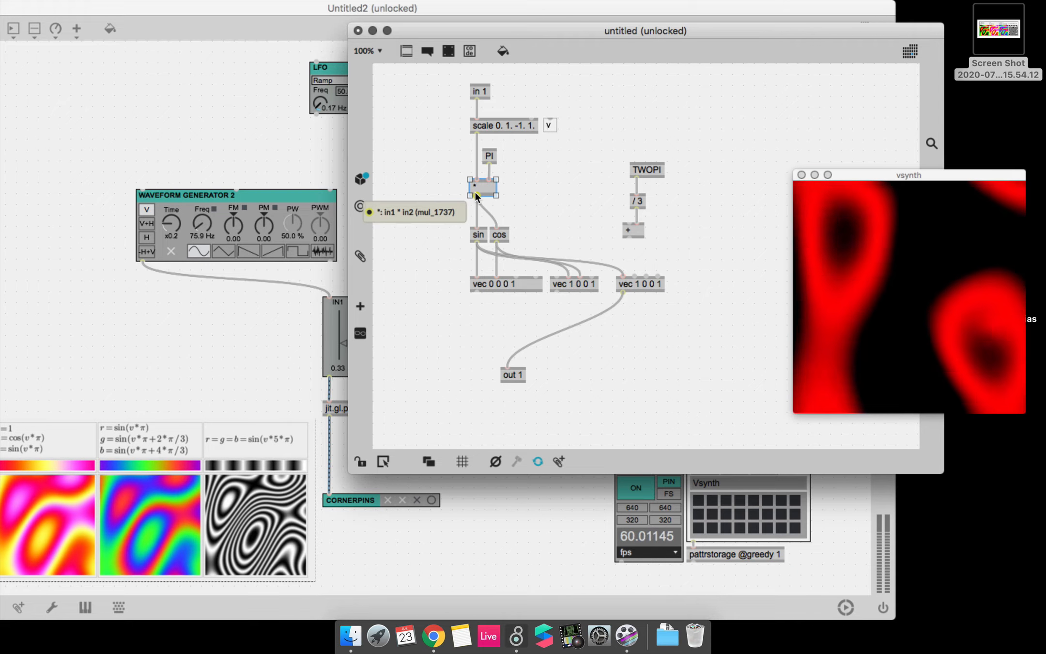
{"action": "left_click_drag", "start_coordinate": [475, 193], "coordinate": [628, 224]}
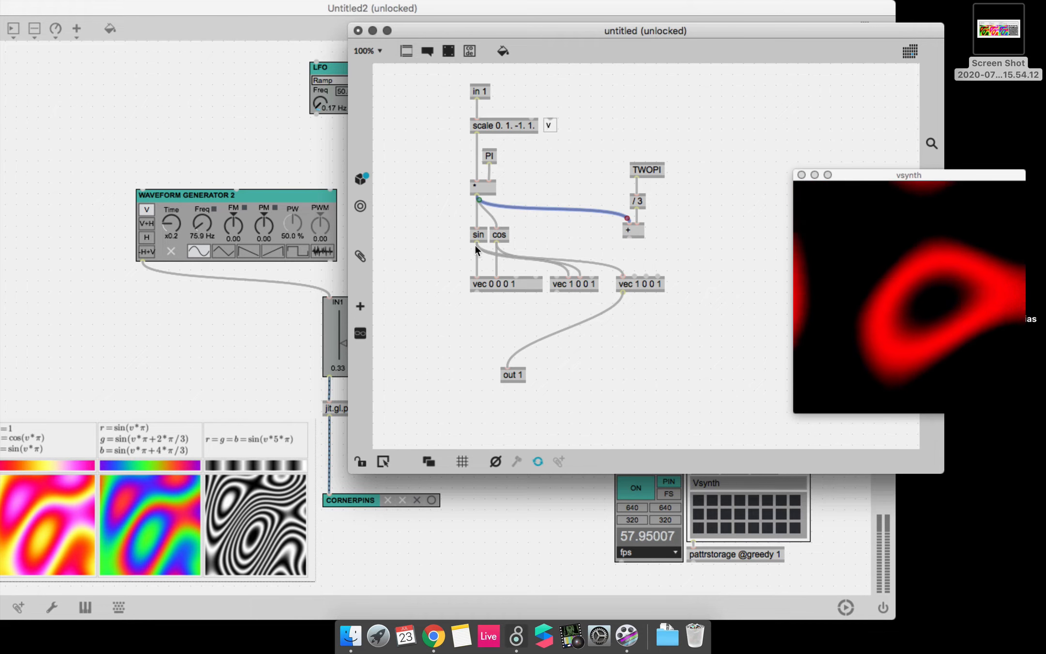
{"action": "left_click_drag", "start_coordinate": [475, 238], "coordinate": [632, 278], "text": "alt"}
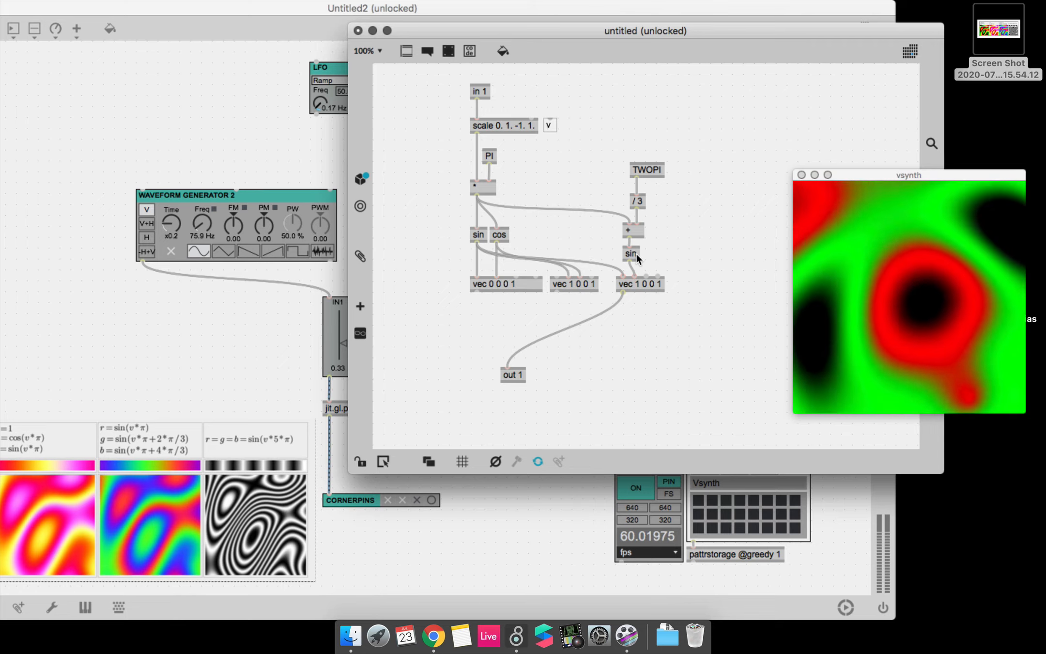
{"action": "left_click_drag", "start_coordinate": [682, 254], "coordinate": [634, 203]}
{"action": "mouse_move", "coordinate": [635, 253]}
{"action": "left_mouse_down"}
{"action": "mouse_move", "coordinate": [668, 252]}
{"action": "mouse_move", "coordinate": [651, 268]}
{"action": "left_mouse_up"}
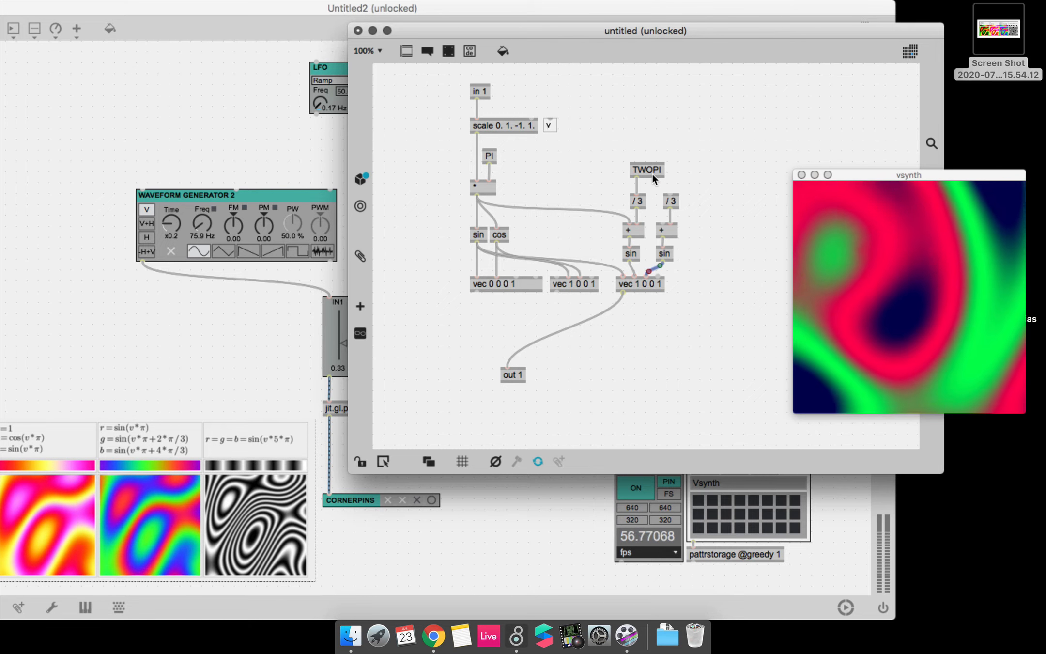
Insert a * 2 object between TWOPI and the second / 3, and connect the PI product to the second +.
{"action": "left_click_drag", "start_coordinate": [653, 175], "coordinate": [648, 150]}
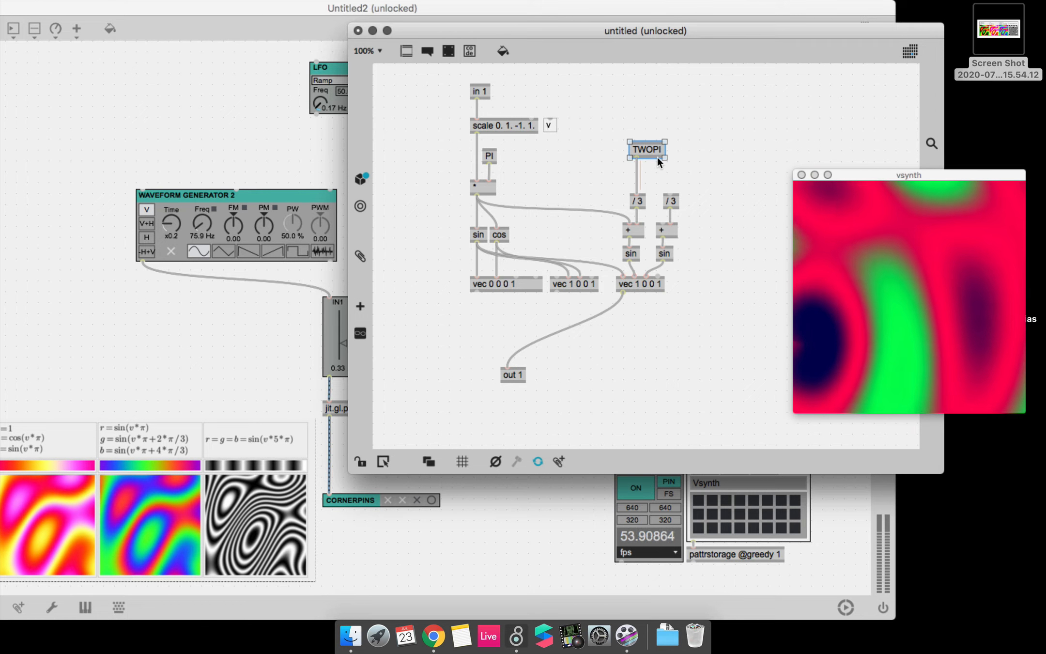
{"action": "type", "text": "n"}
{"action": "type", "text": "*"}
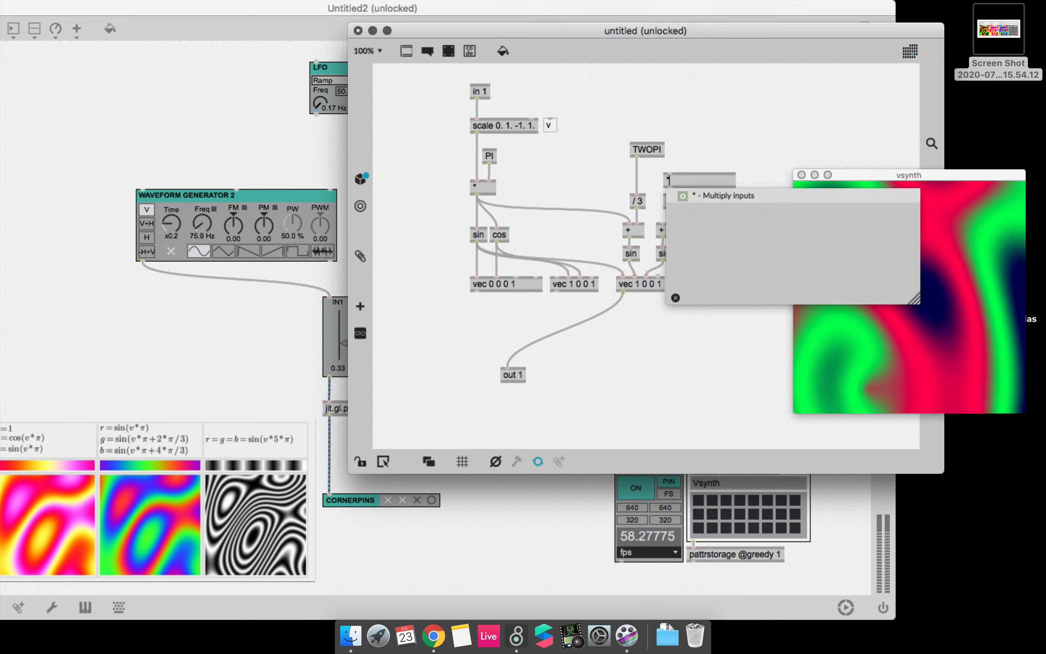
{"action": "type", "text": " 2"}
{"action": "key", "text": "Return"}
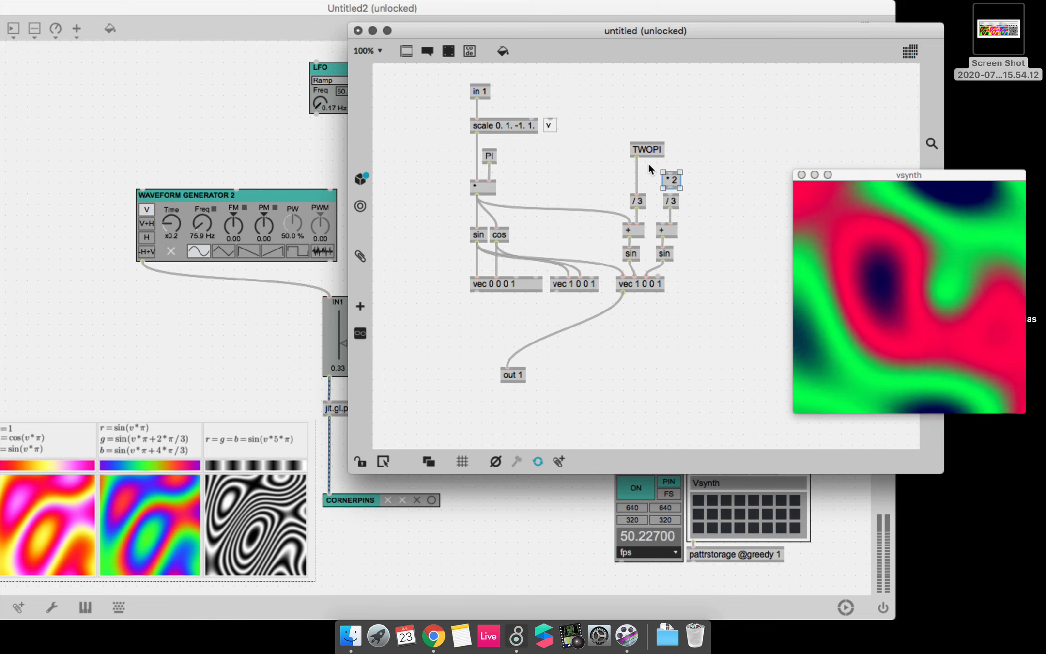
{"action": "left_click_drag", "start_coordinate": [636, 156], "coordinate": [665, 173]}
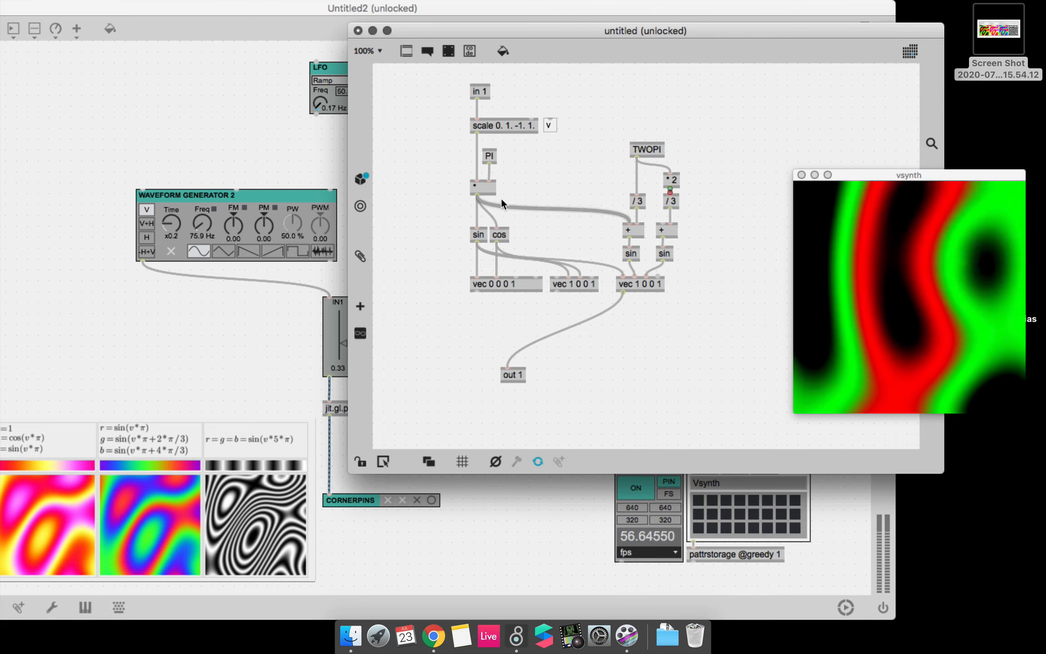
{"action": "left_click_drag", "start_coordinate": [475, 195], "coordinate": [659, 231]}
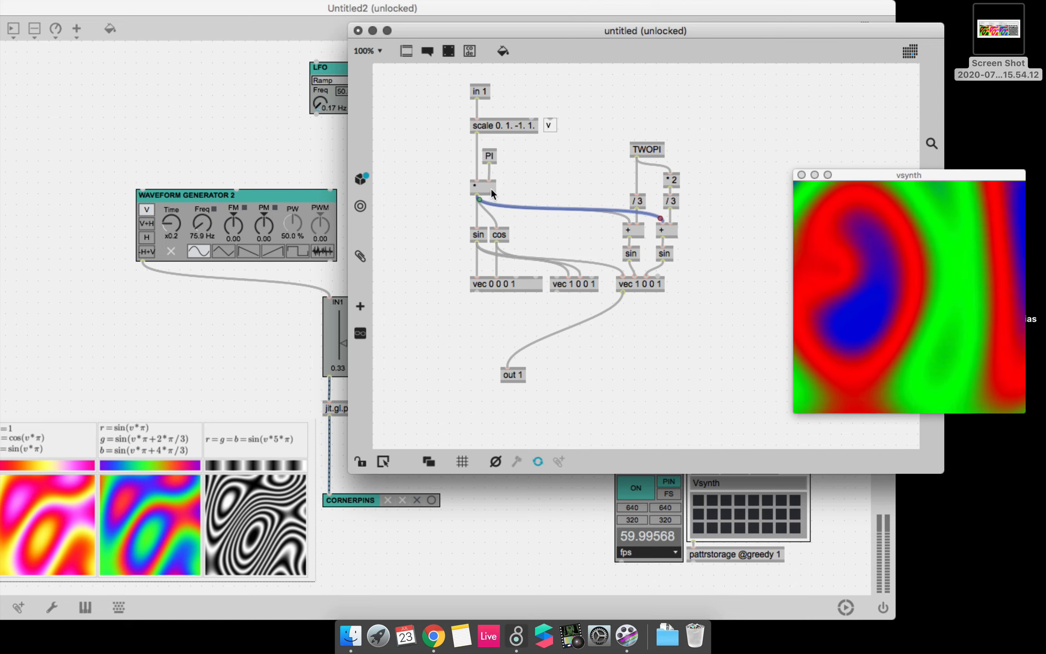
{"action": "left_click", "coordinate": [478, 165]}
{"action": "left_click_drag", "start_coordinate": [476, 139], "coordinate": [485, 99]}
{"action": "key", "text": "super+z"}
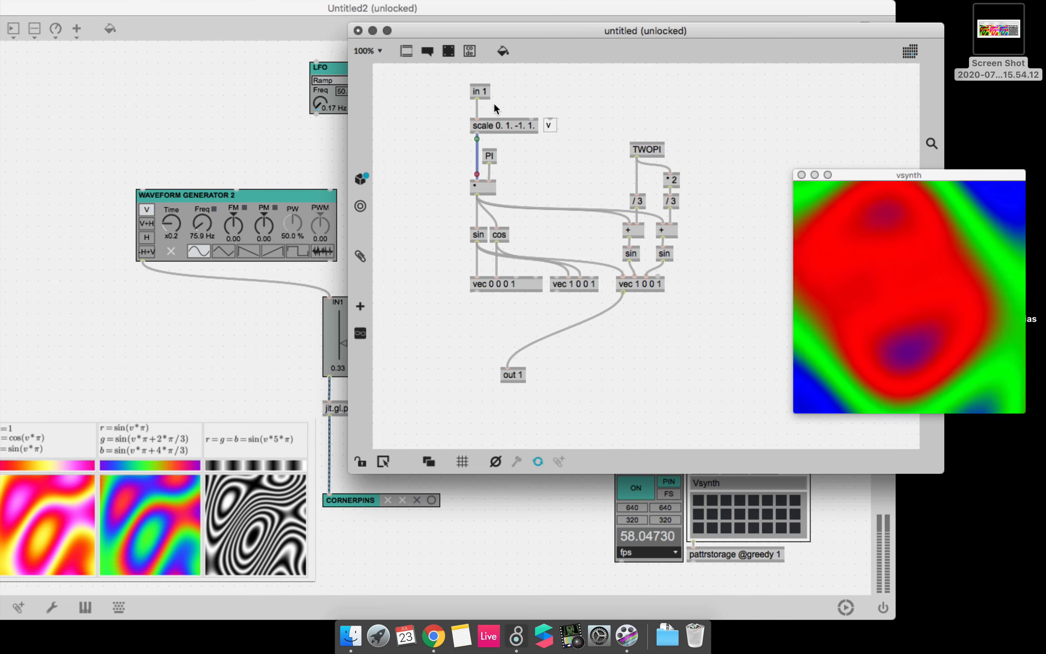
Duplicate the third vec object below it and change the copy to vec 0 0 0 1.
{"action": "left_click", "coordinate": [631, 324]}
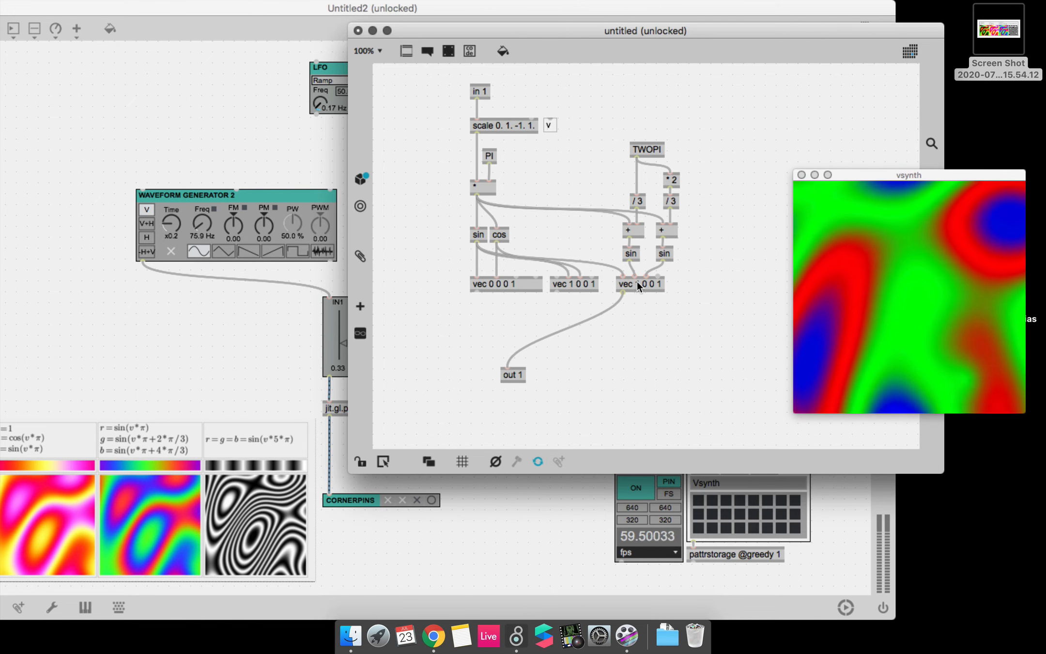
{"action": "left_click_drag", "start_coordinate": [641, 286], "coordinate": [759, 325], "text": "alt"}
{"action": "left_click", "coordinate": [660, 323]}
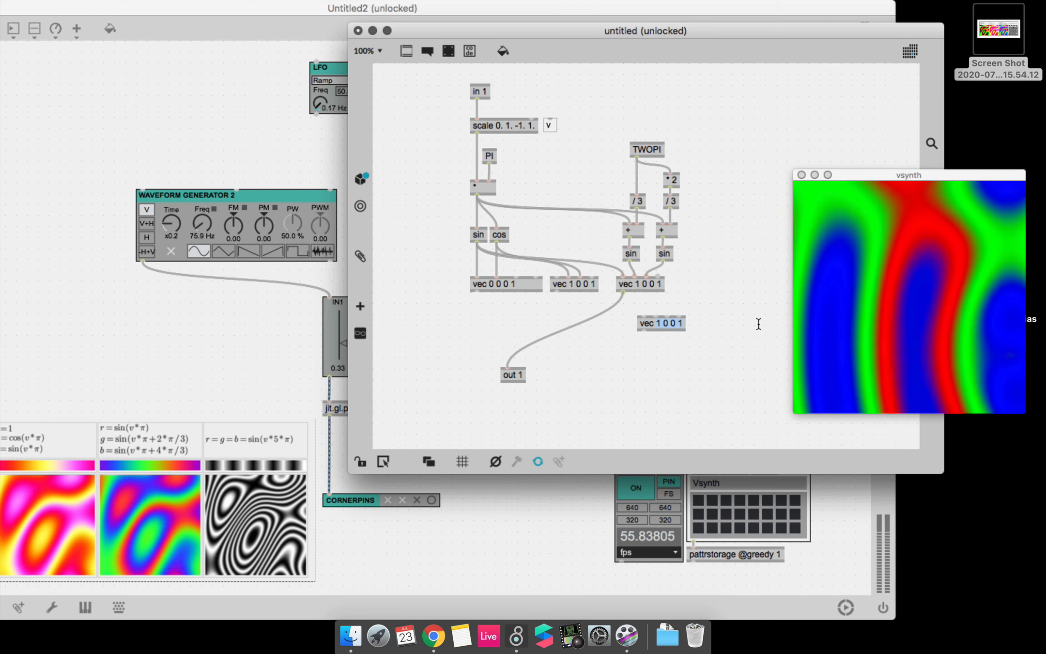
{"action": "type", "text": "0 0 0"}
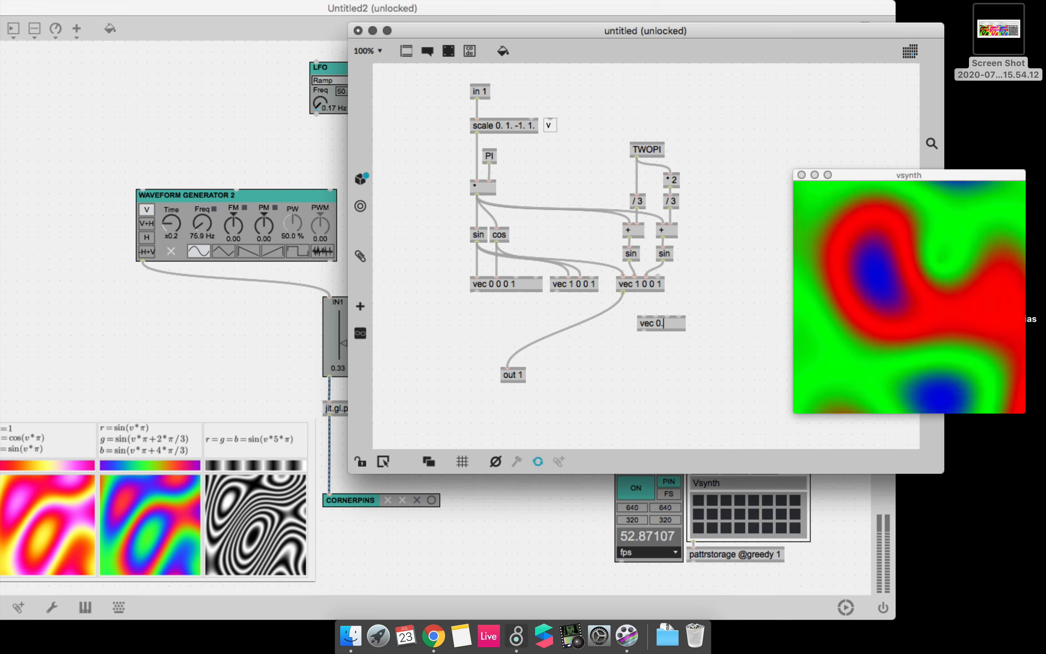
{"action": "type", "text": " 1"}
{"action": "key", "text": "Return"}
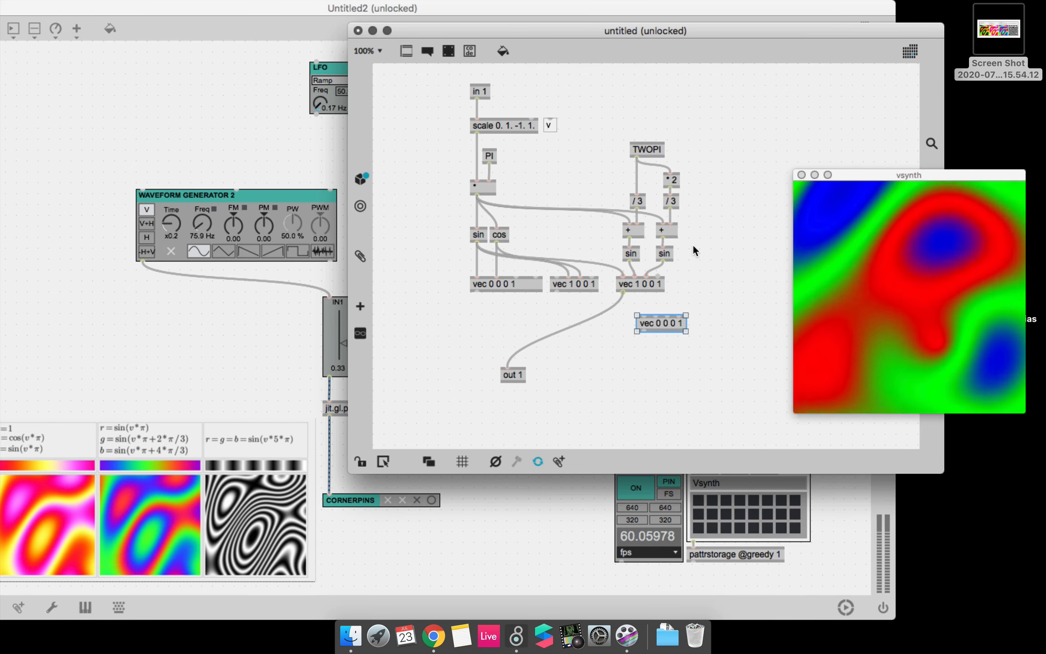
Add a * 5 object fed by the PI product, and make another copy of sin for it.
{"action": "left_click", "coordinate": [706, 146]}
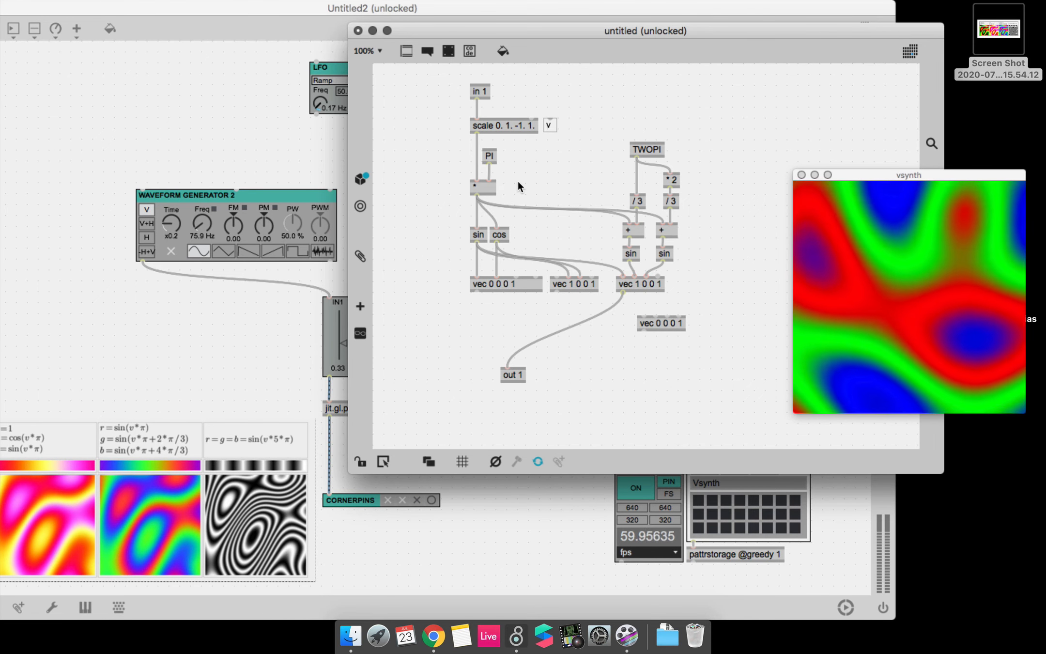
{"action": "type", "text": "n* 5"}
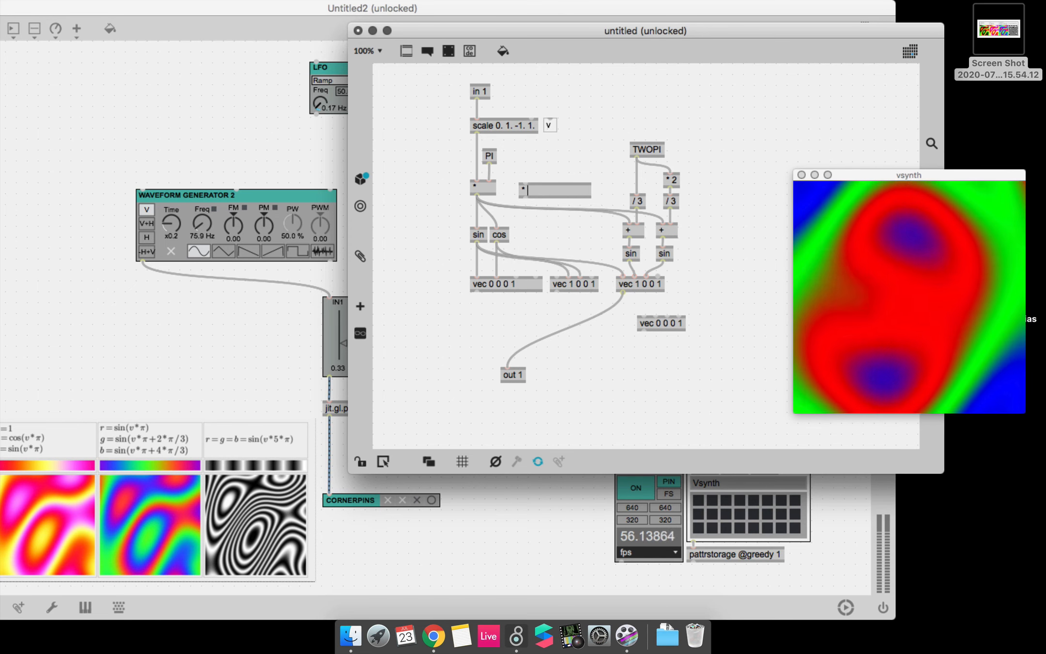
{"action": "key", "text": "Return"}
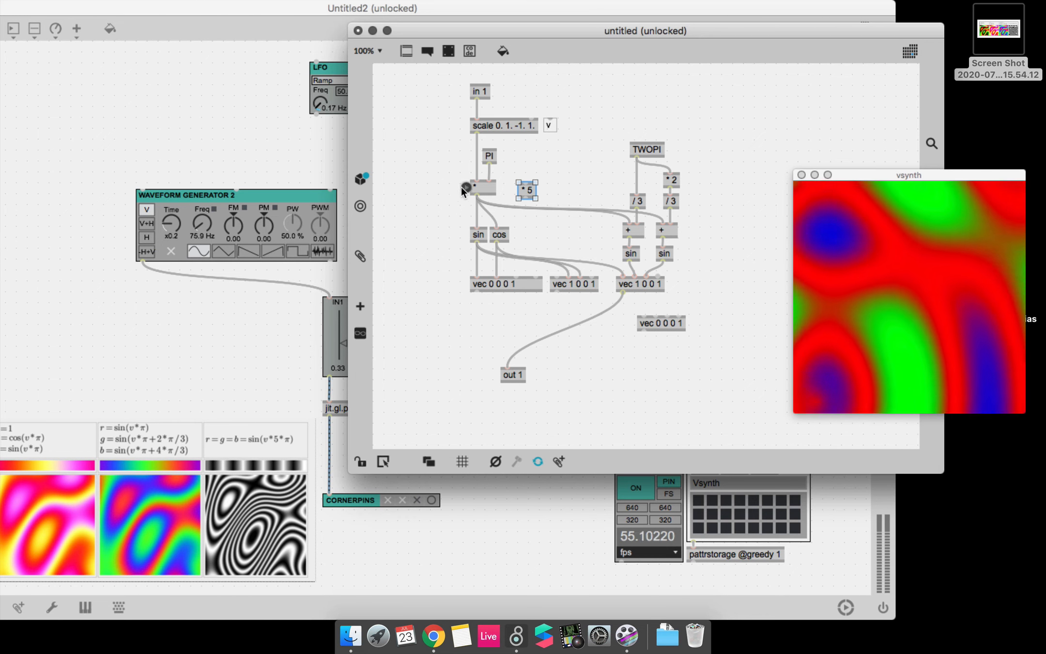
{"action": "left_click_drag", "start_coordinate": [474, 195], "coordinate": [552, 173]}
{"action": "left_click_drag", "start_coordinate": [483, 231], "coordinate": [541, 223], "text": "alt"}
Connect the new sin to the first three inlets of the copied vec 0 0 0 1, and reroute out 1 to that vec.
{"action": "left_click_drag", "start_coordinate": [550, 181], "coordinate": [719, 302]}
{"action": "left_click", "coordinate": [656, 315], "text": "shift"}
{"action": "left_click", "coordinate": [667, 316], "text": "shift"}
{"action": "left_click", "coordinate": [712, 322]}
{"action": "left_click", "coordinate": [618, 300]}
{"action": "left_click_drag", "start_coordinate": [622, 295], "coordinate": [696, 304]}
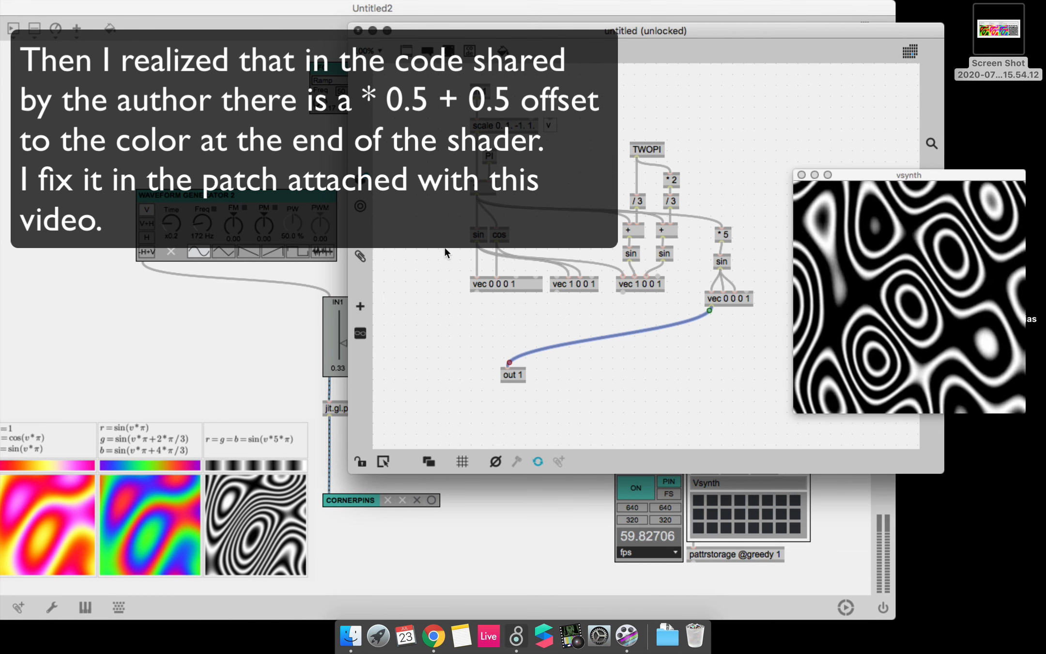
Close the jit.gl.pix subpatch, restore the main patch window to full view and move the vsynth output window beside the mixer.
{"action": "left_click", "coordinate": [541, 133]}
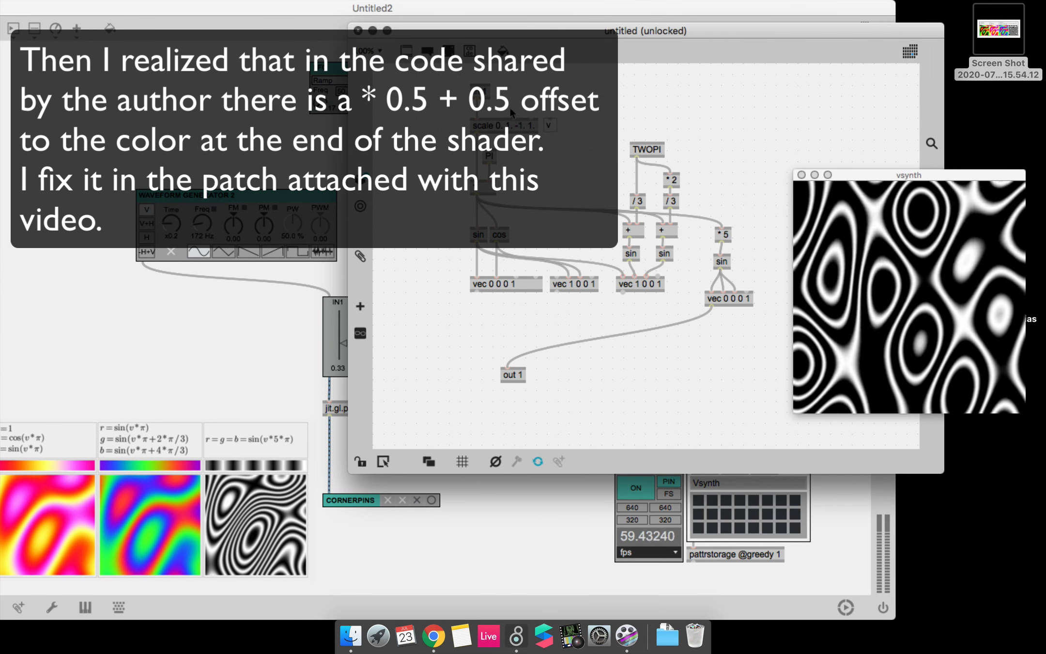
{"action": "left_click_drag", "start_coordinate": [462, 111], "coordinate": [568, 127]}
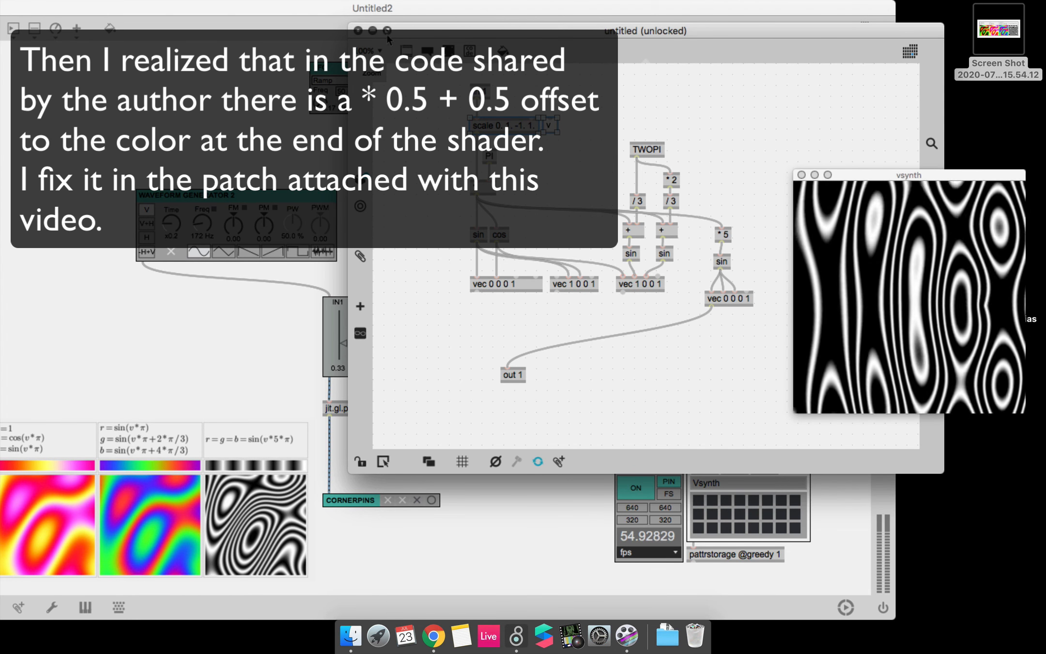
{"action": "left_click", "coordinate": [358, 30]}
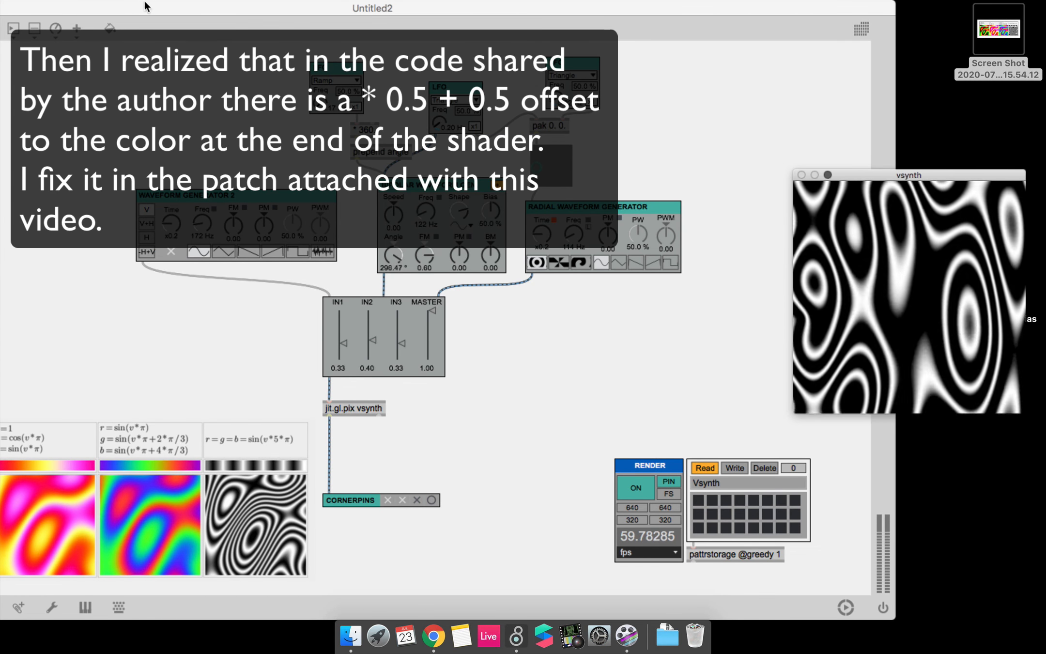
{"action": "left_click_drag", "start_coordinate": [29, 8], "coordinate": [166, 7]}
{"action": "left_click", "coordinate": [35, 8]}
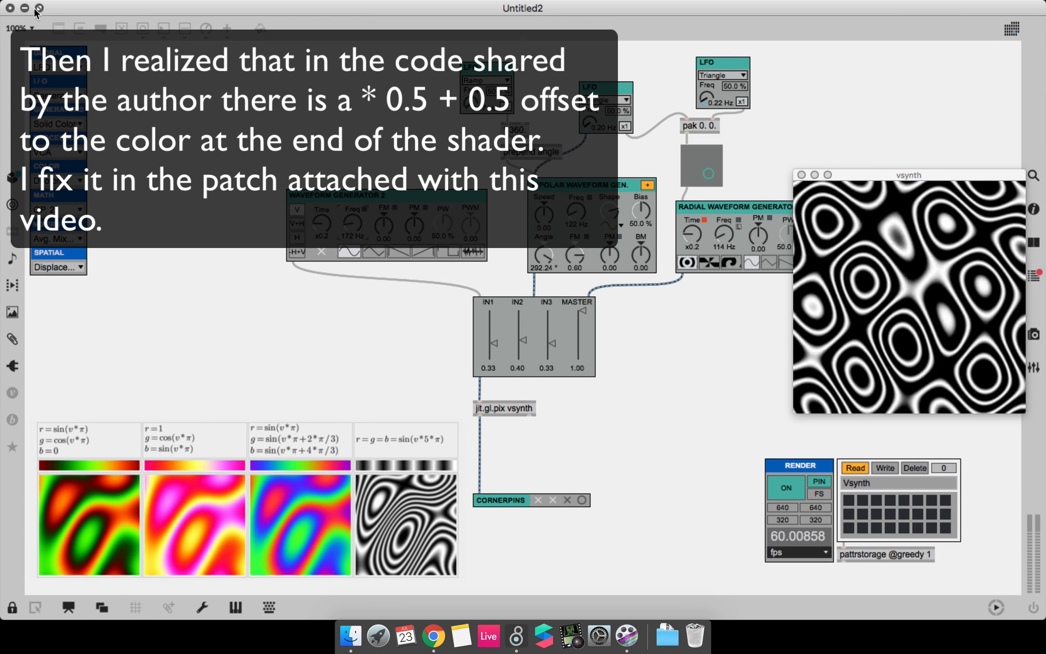
{"action": "left_click_drag", "start_coordinate": [871, 175], "coordinate": [198, 300]}
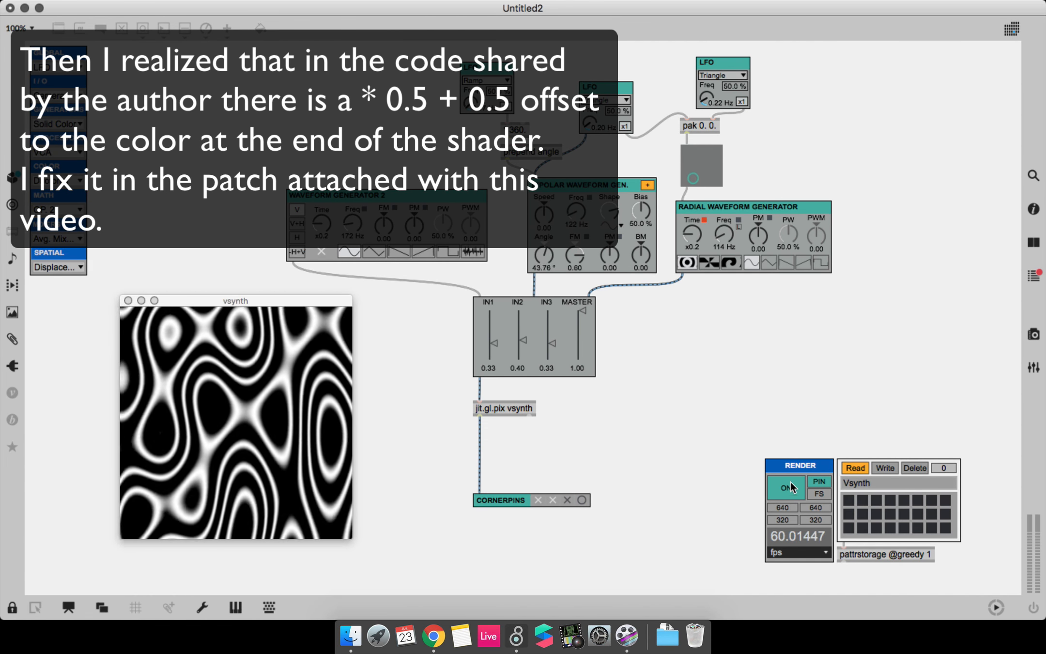
{"action": "left_click", "coordinate": [759, 8]}
{"action": "left_click", "coordinate": [771, 35]}
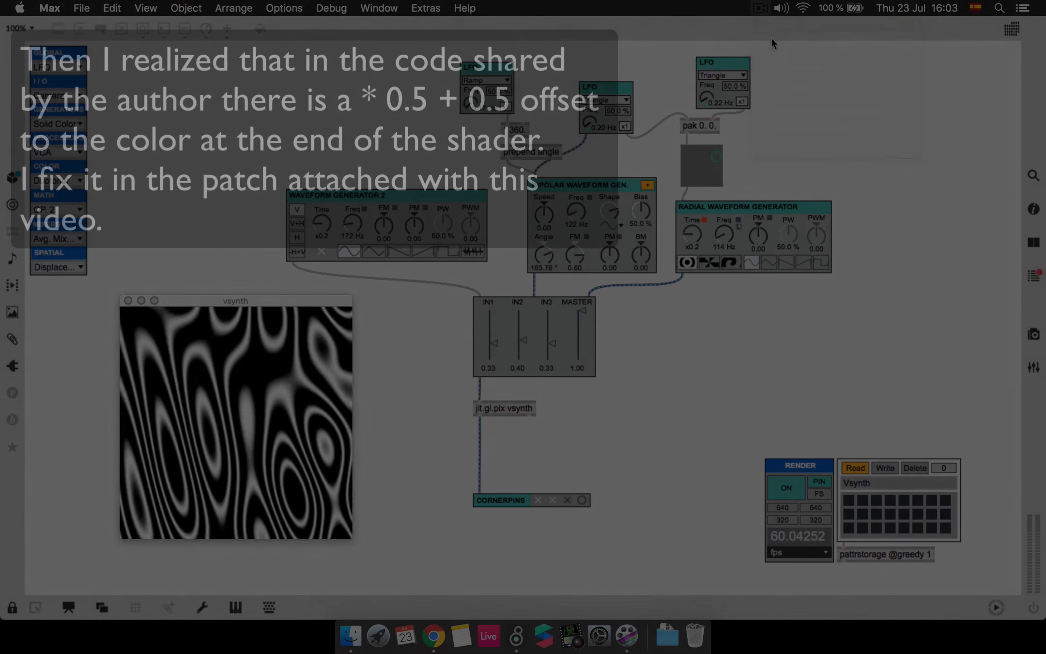